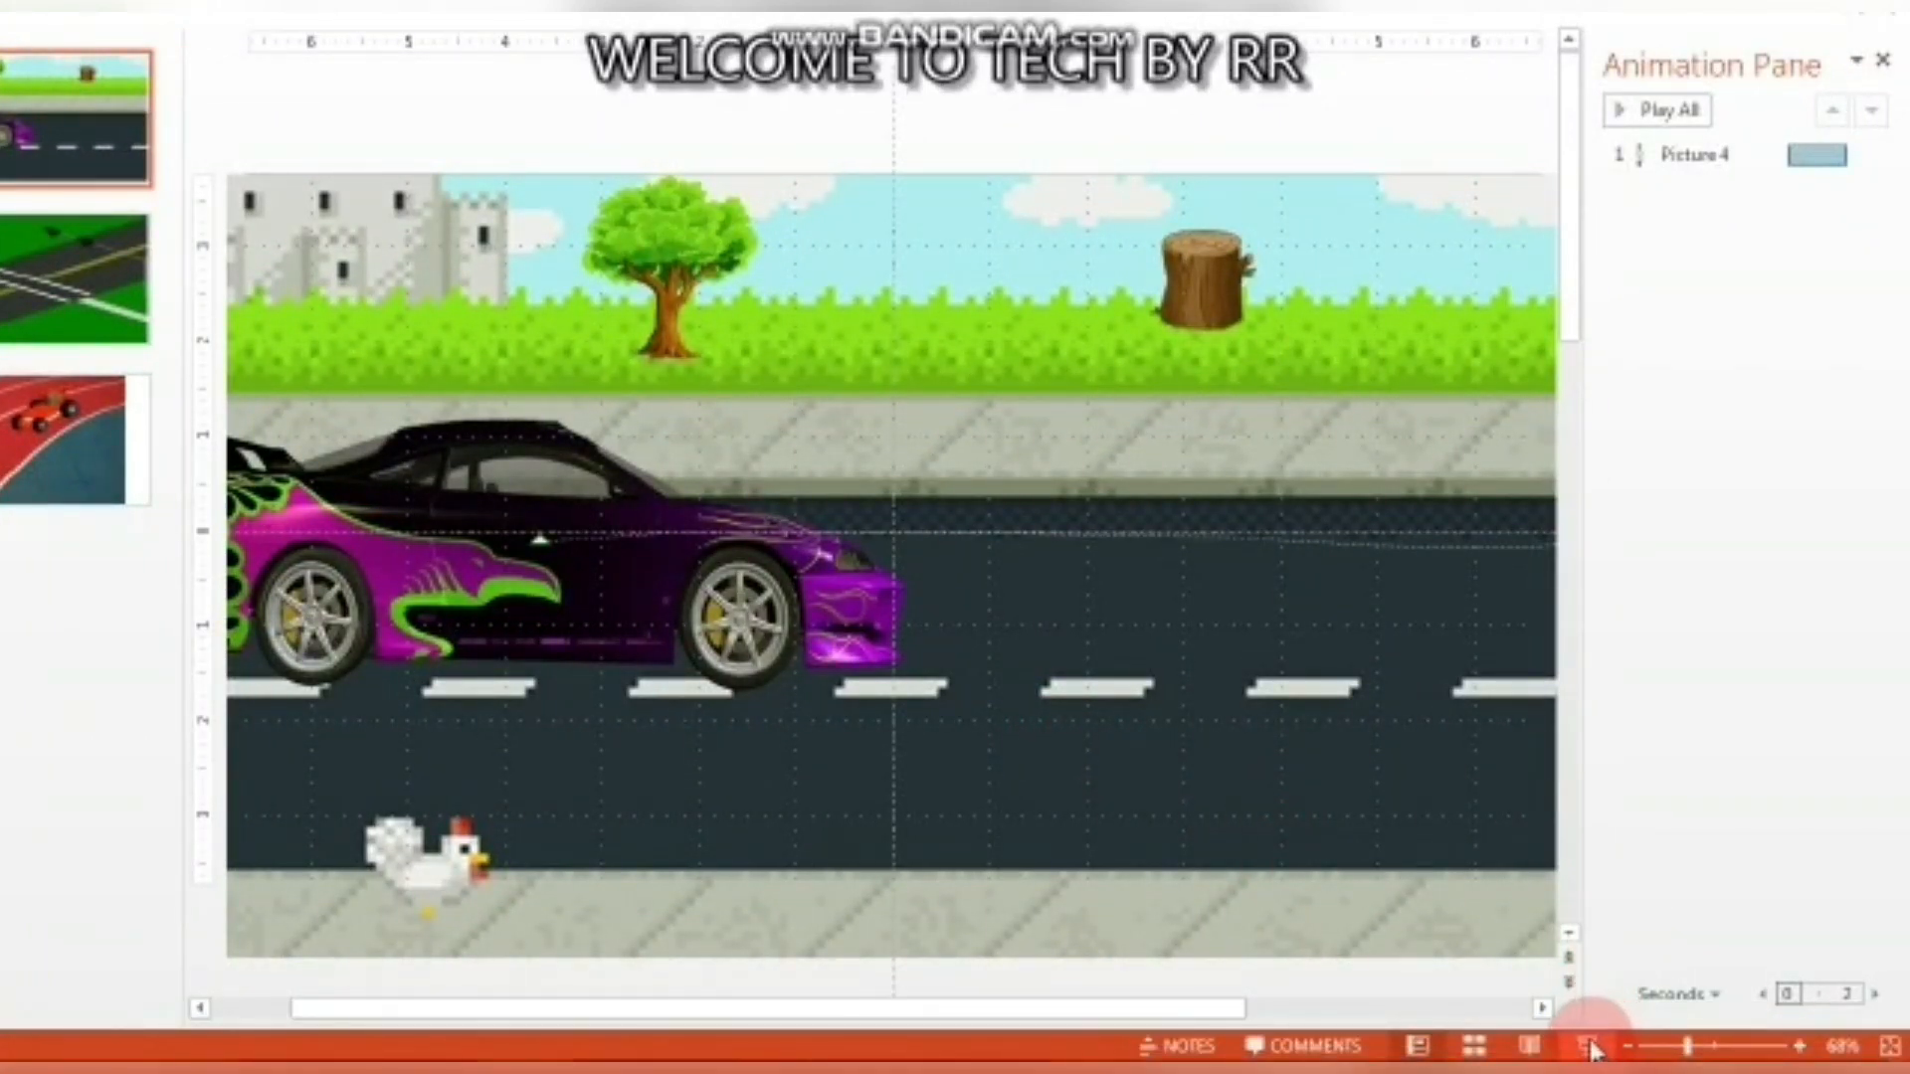
Play the finished car animation slide as a full-screen slide show.
{"action": "left_click", "coordinate": [1592, 1046]}
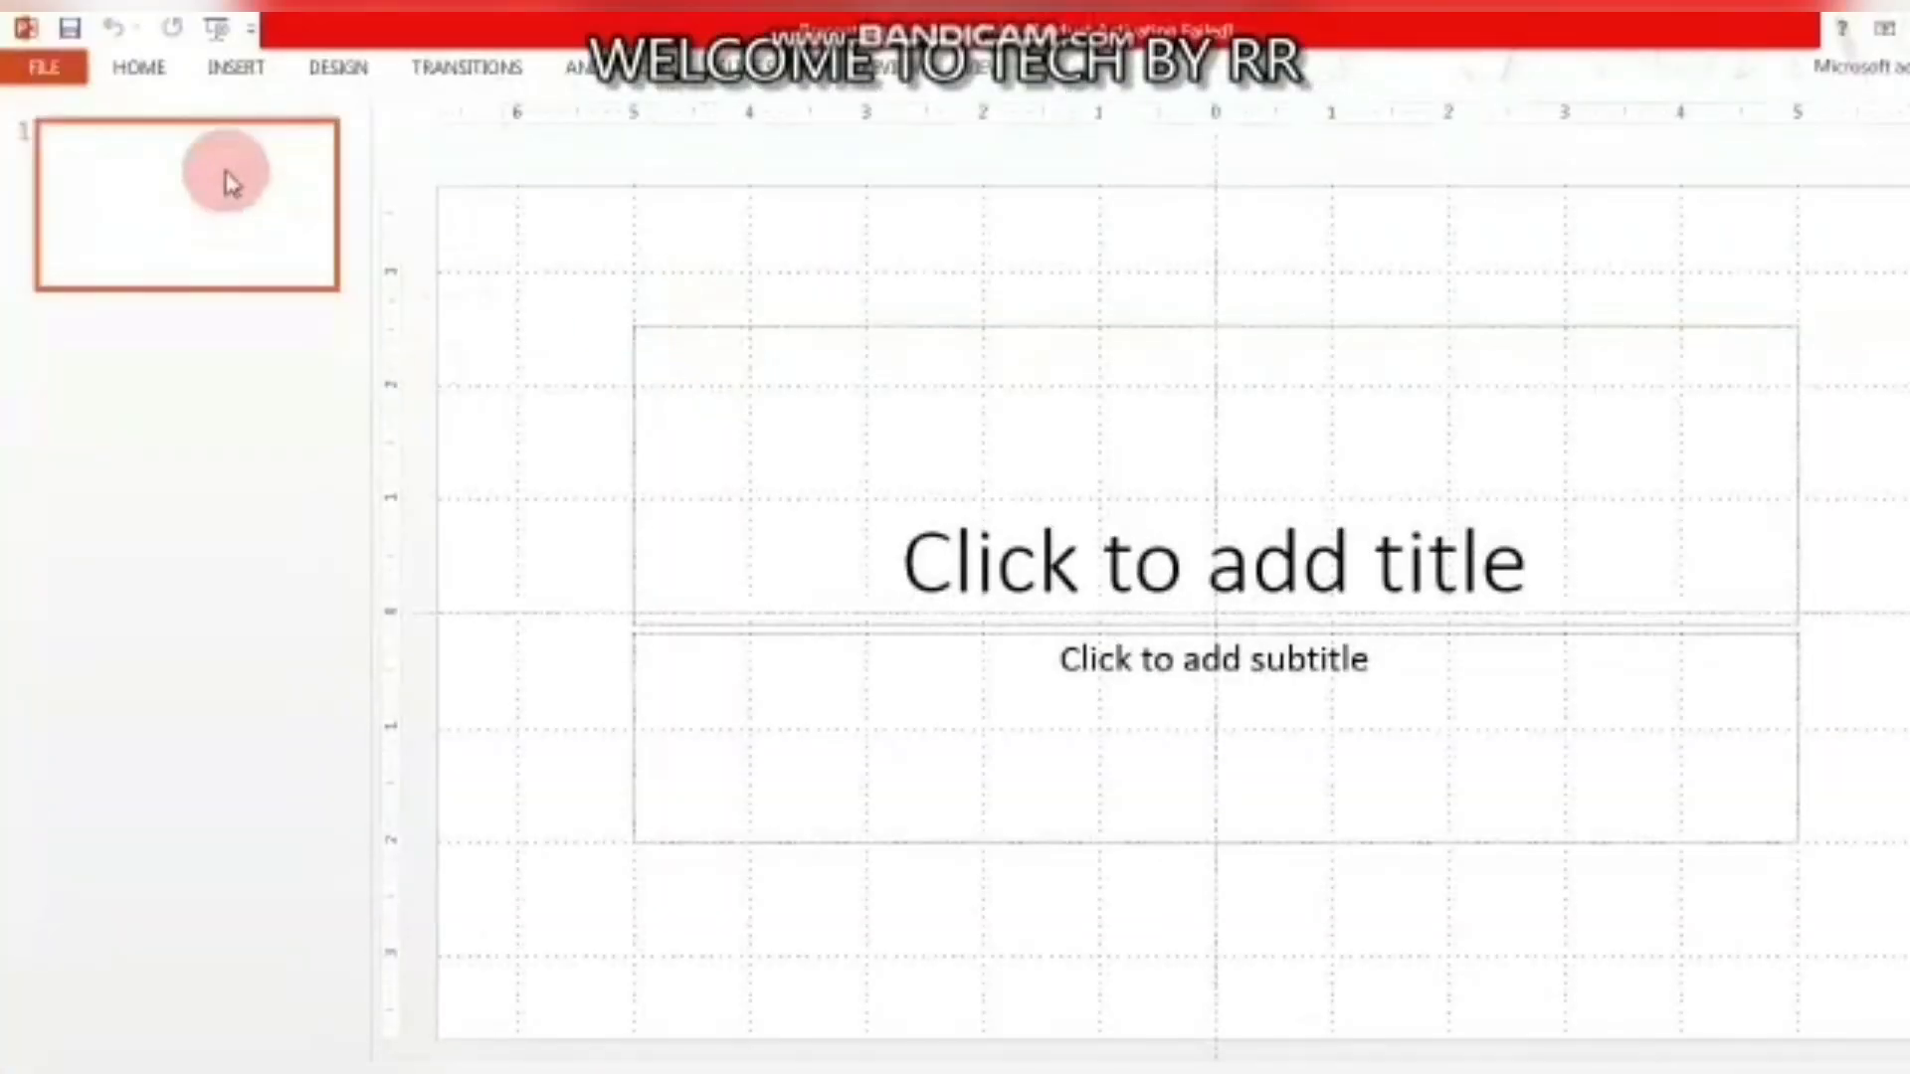
Add a blank slide to the new presentation and delete the original title slide.
{"action": "left_click", "coordinate": [254, 70]}
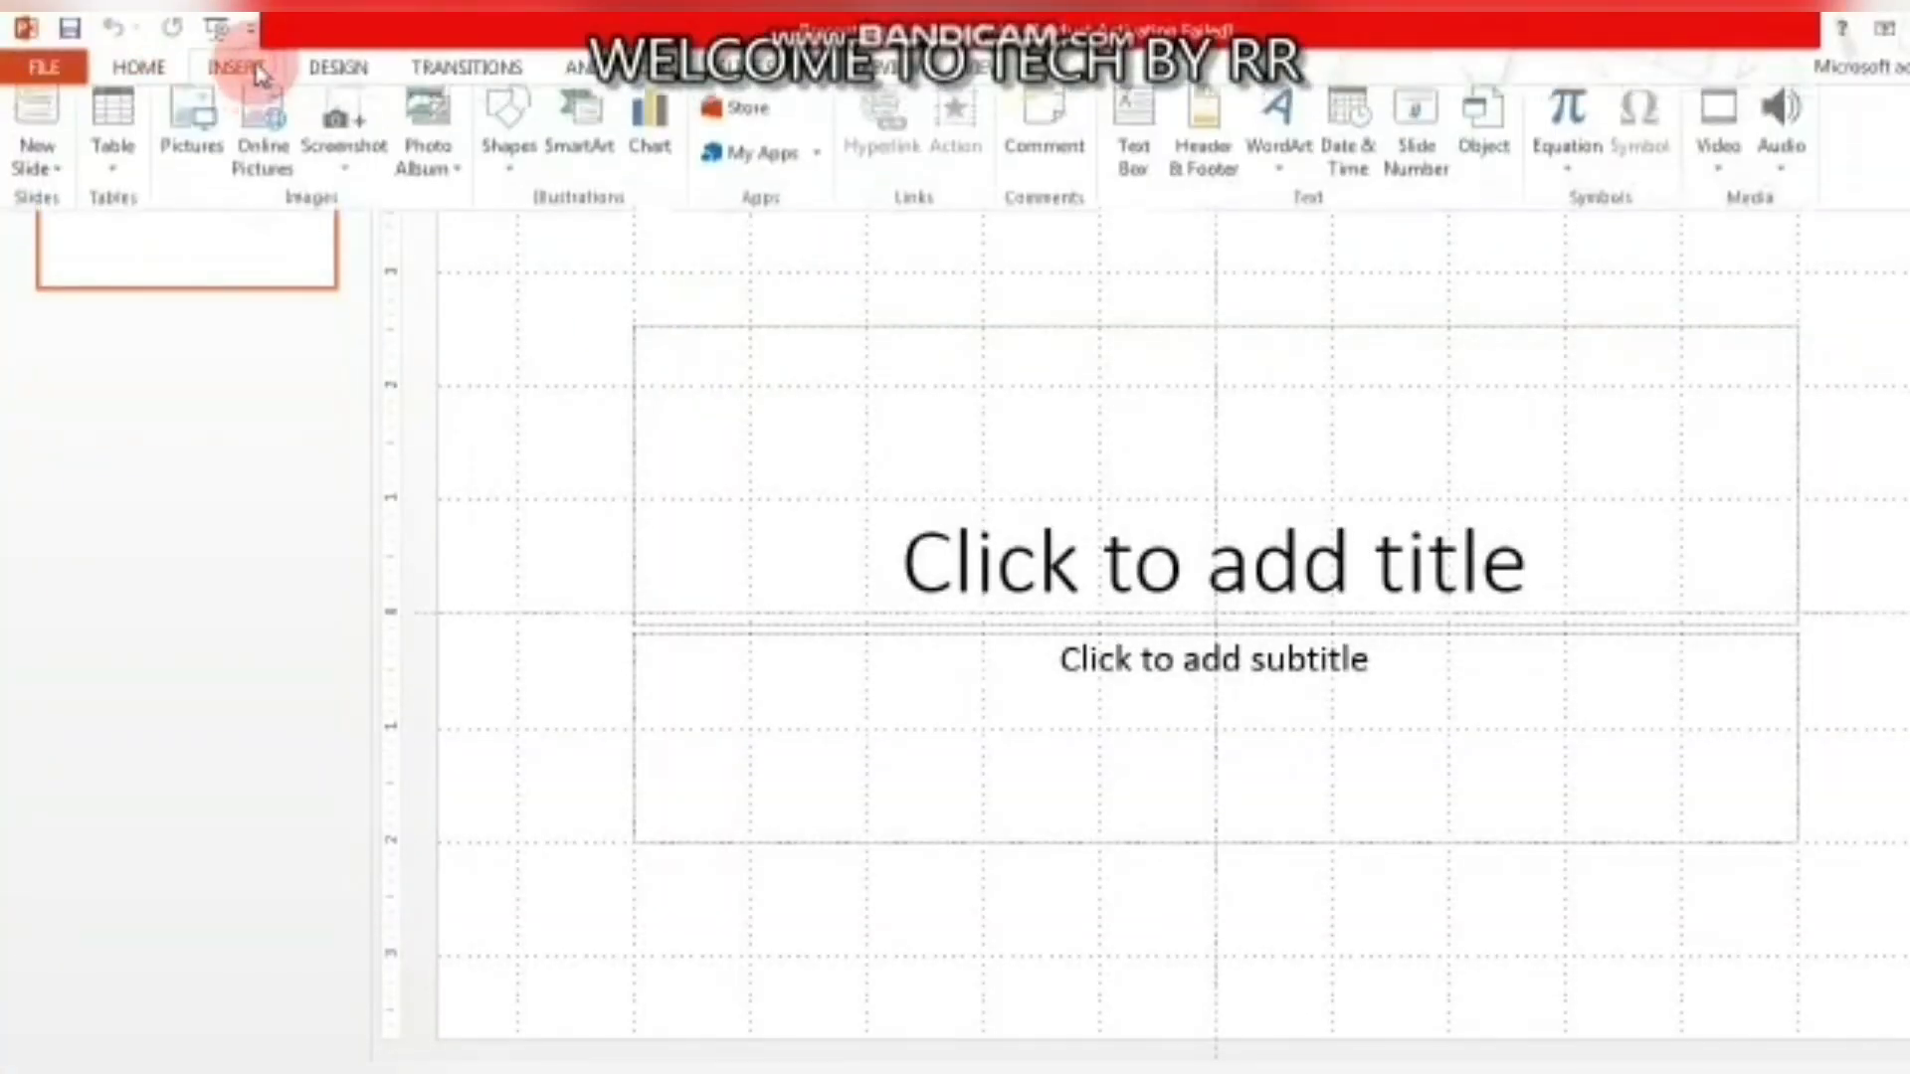
{"action": "left_click", "coordinate": [37, 164]}
{"action": "left_click", "coordinate": [82, 553]}
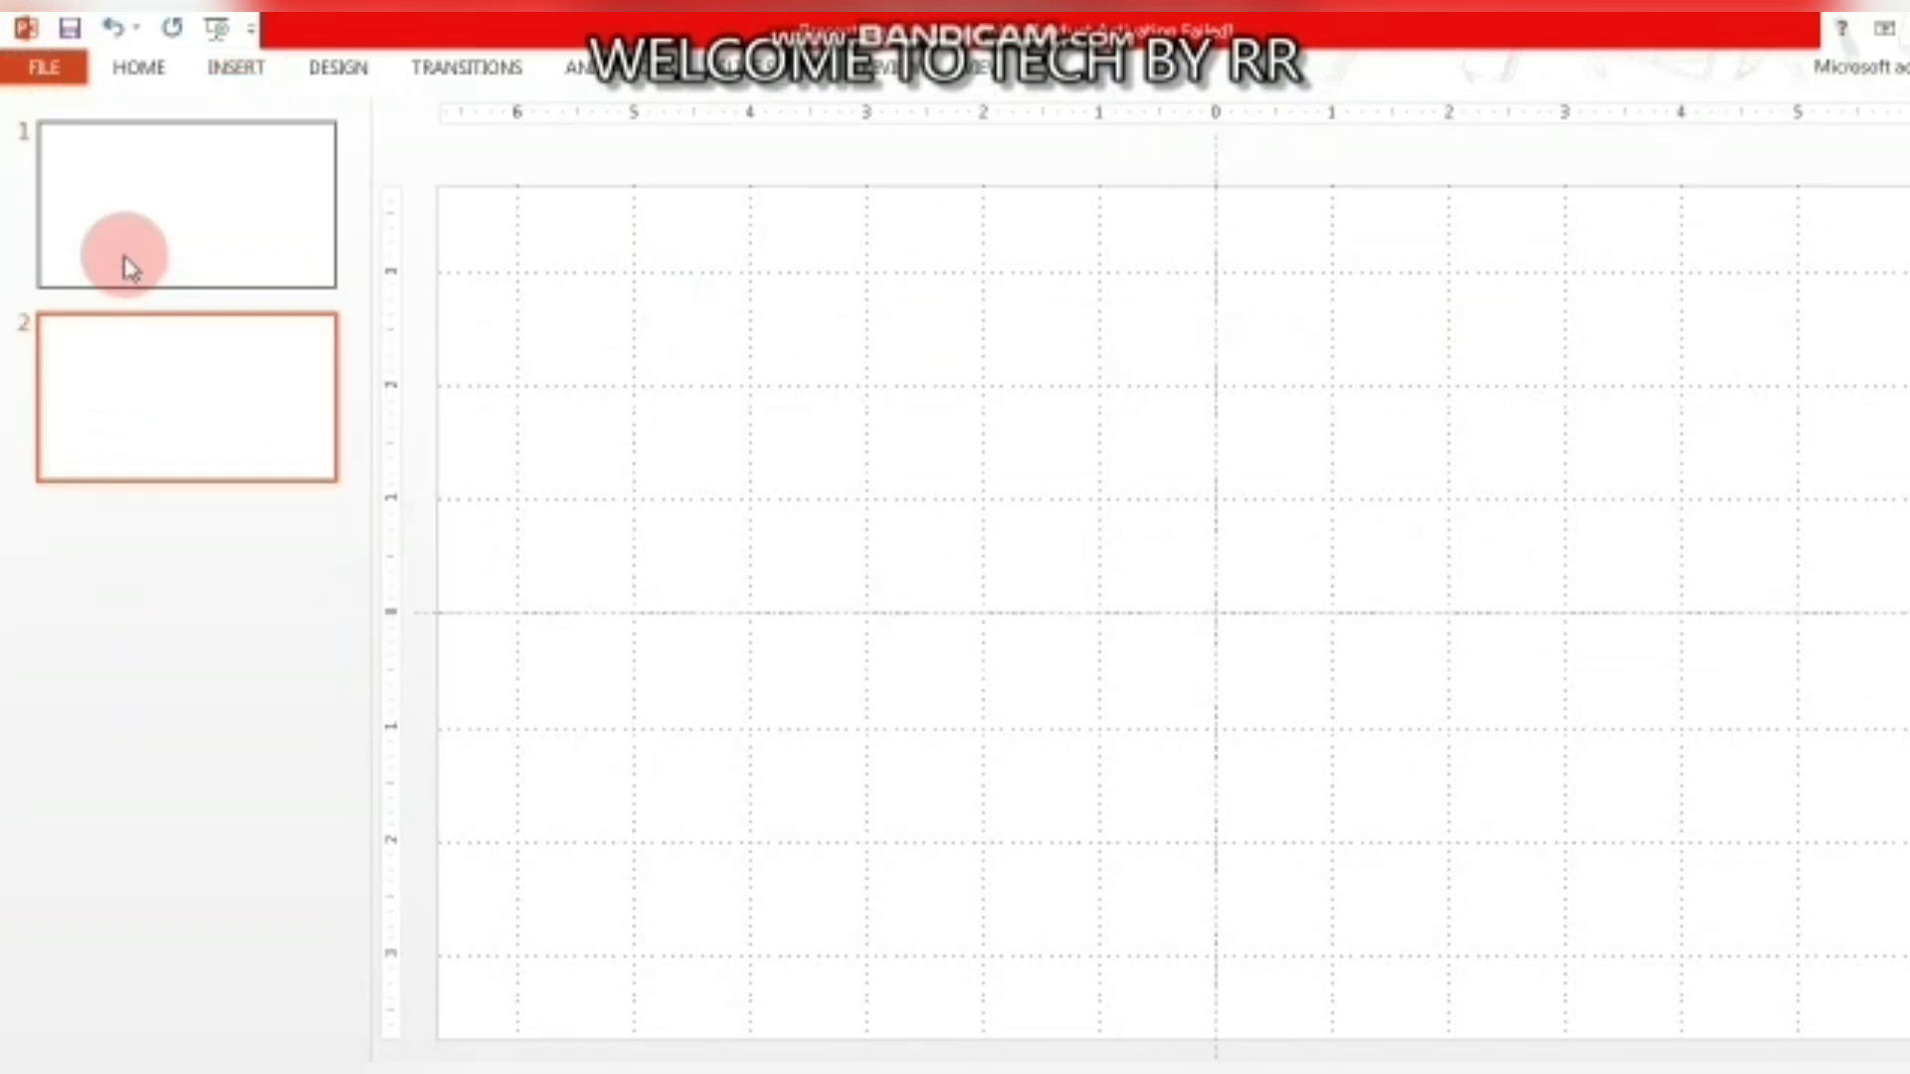
{"action": "left_click", "coordinate": [149, 235]}
{"action": "right_click", "coordinate": [149, 231]}
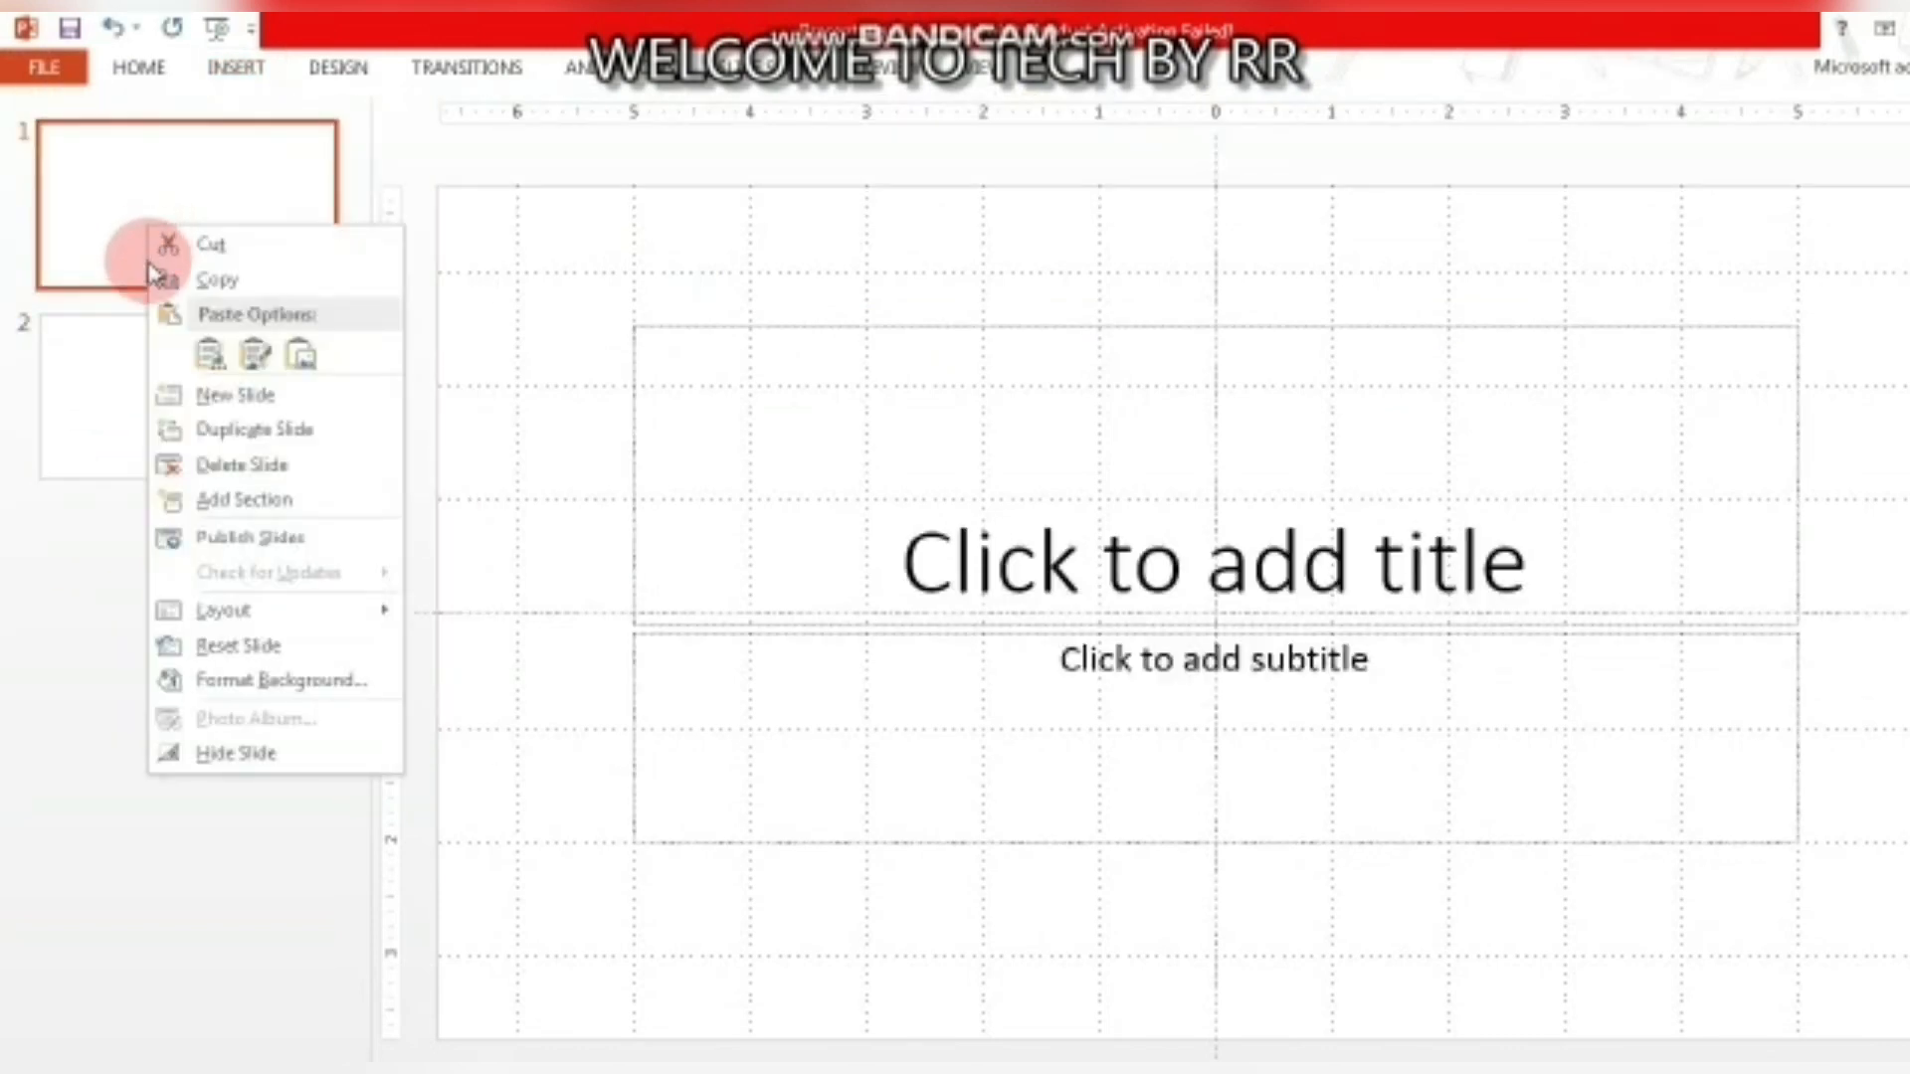
{"action": "left_click", "coordinate": [278, 467]}
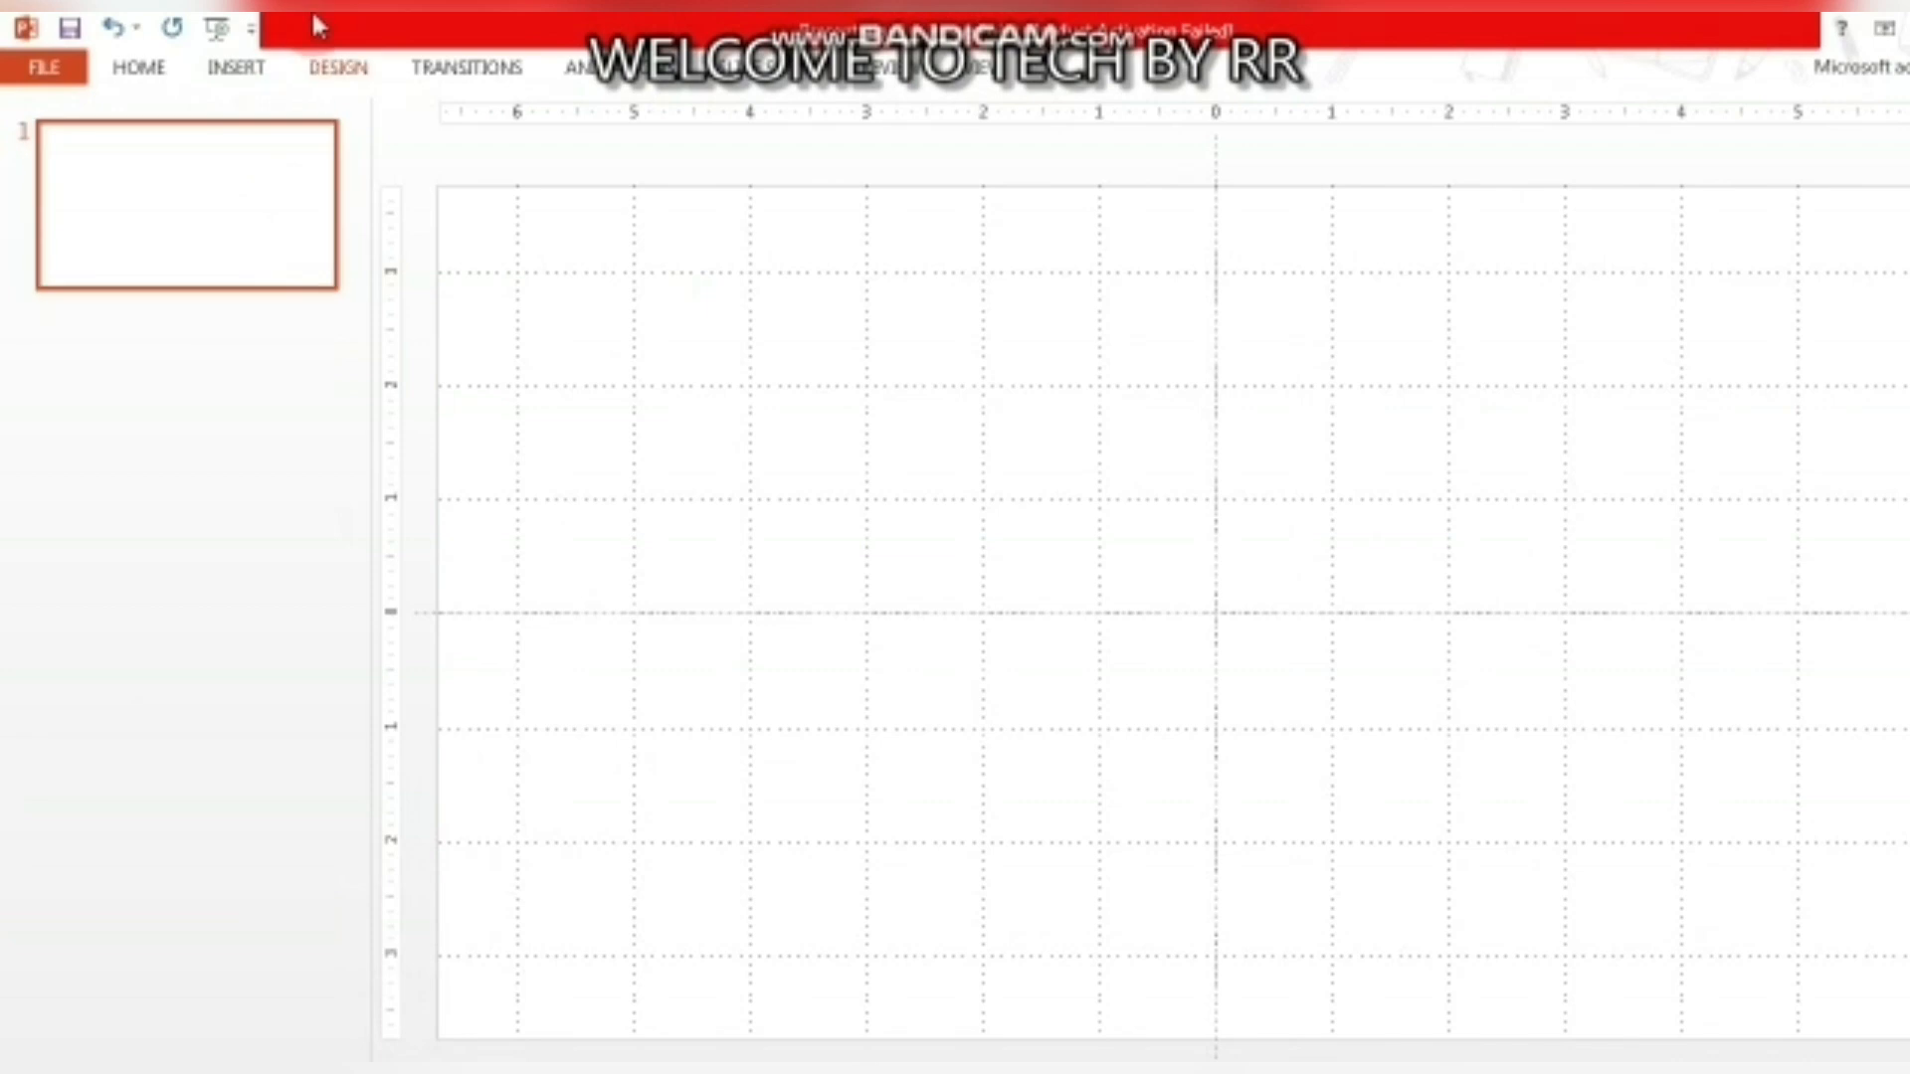
Search Bing images for "animated roads" and insert the pixel-art road picture with the castle and chicken.
{"action": "left_click", "coordinate": [255, 66]}
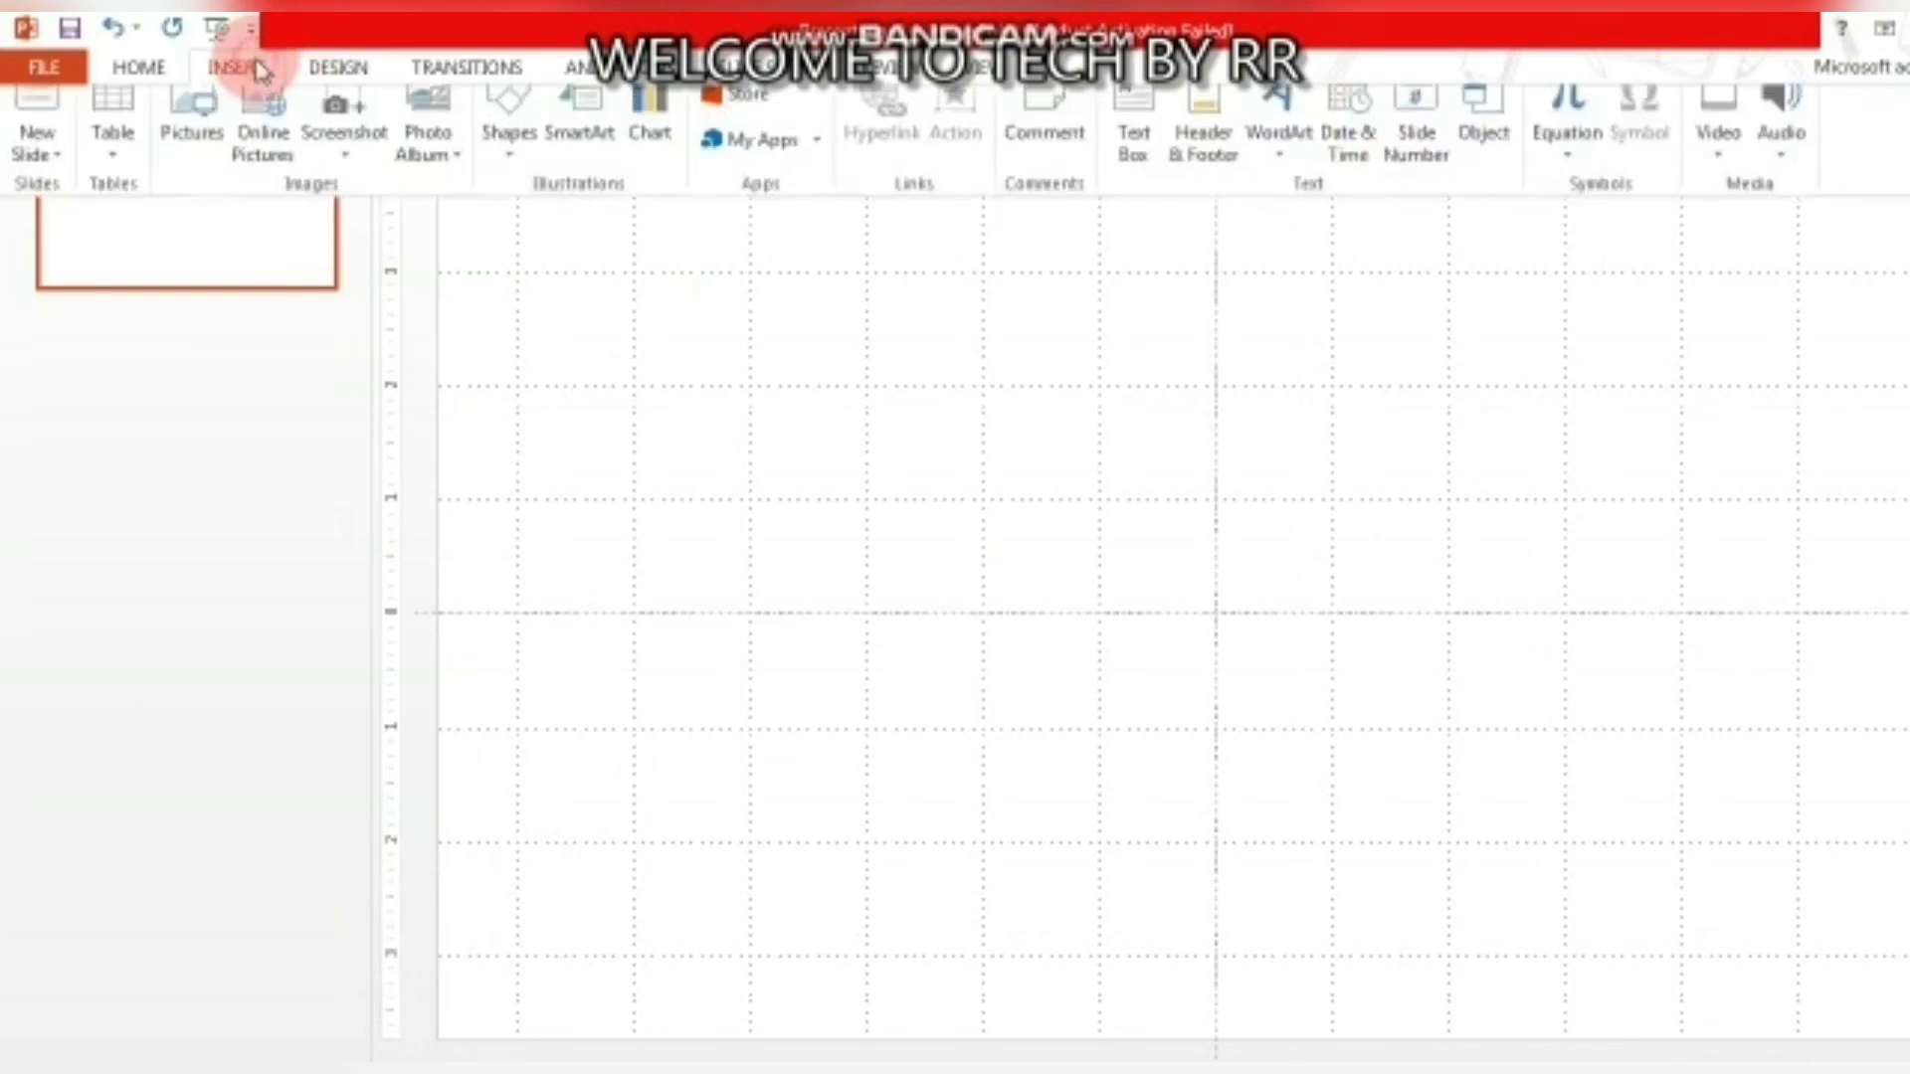
{"action": "left_click", "coordinate": [278, 179]}
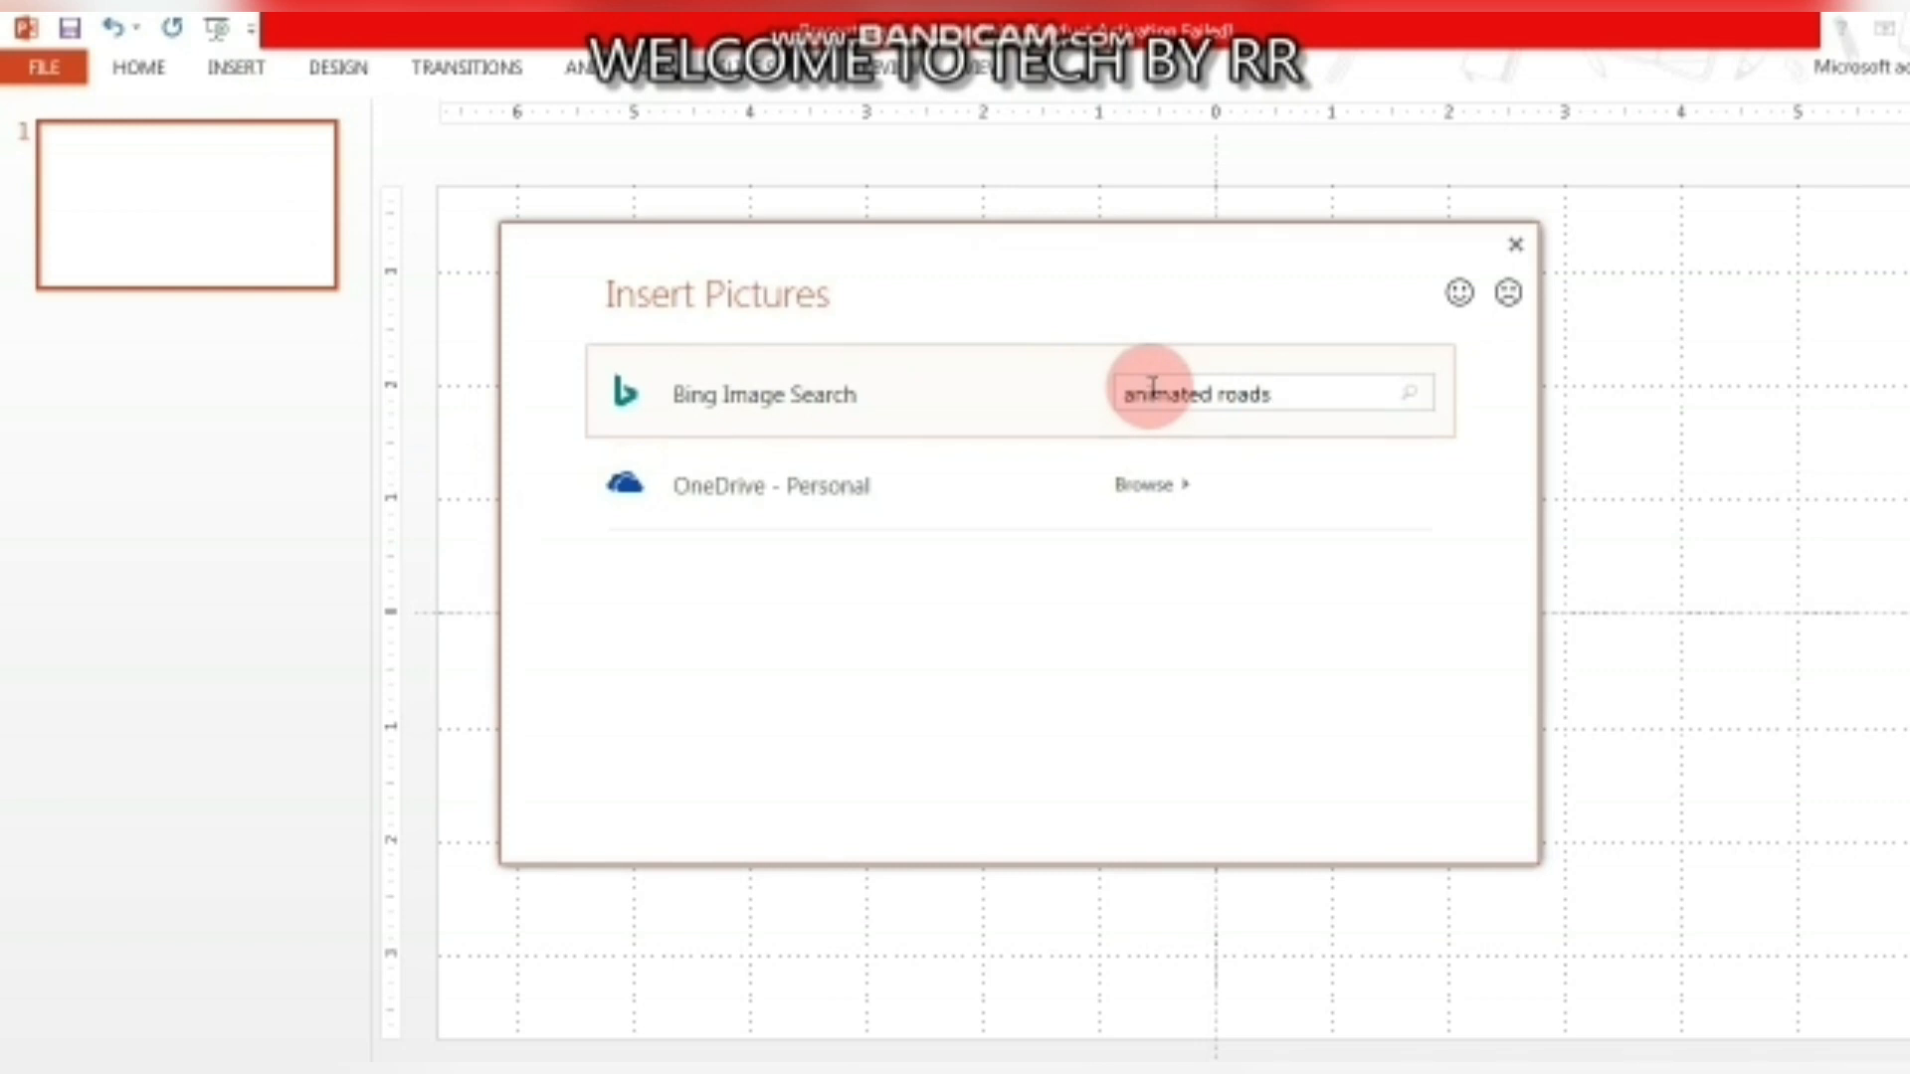
{"action": "key", "text": "Return"}
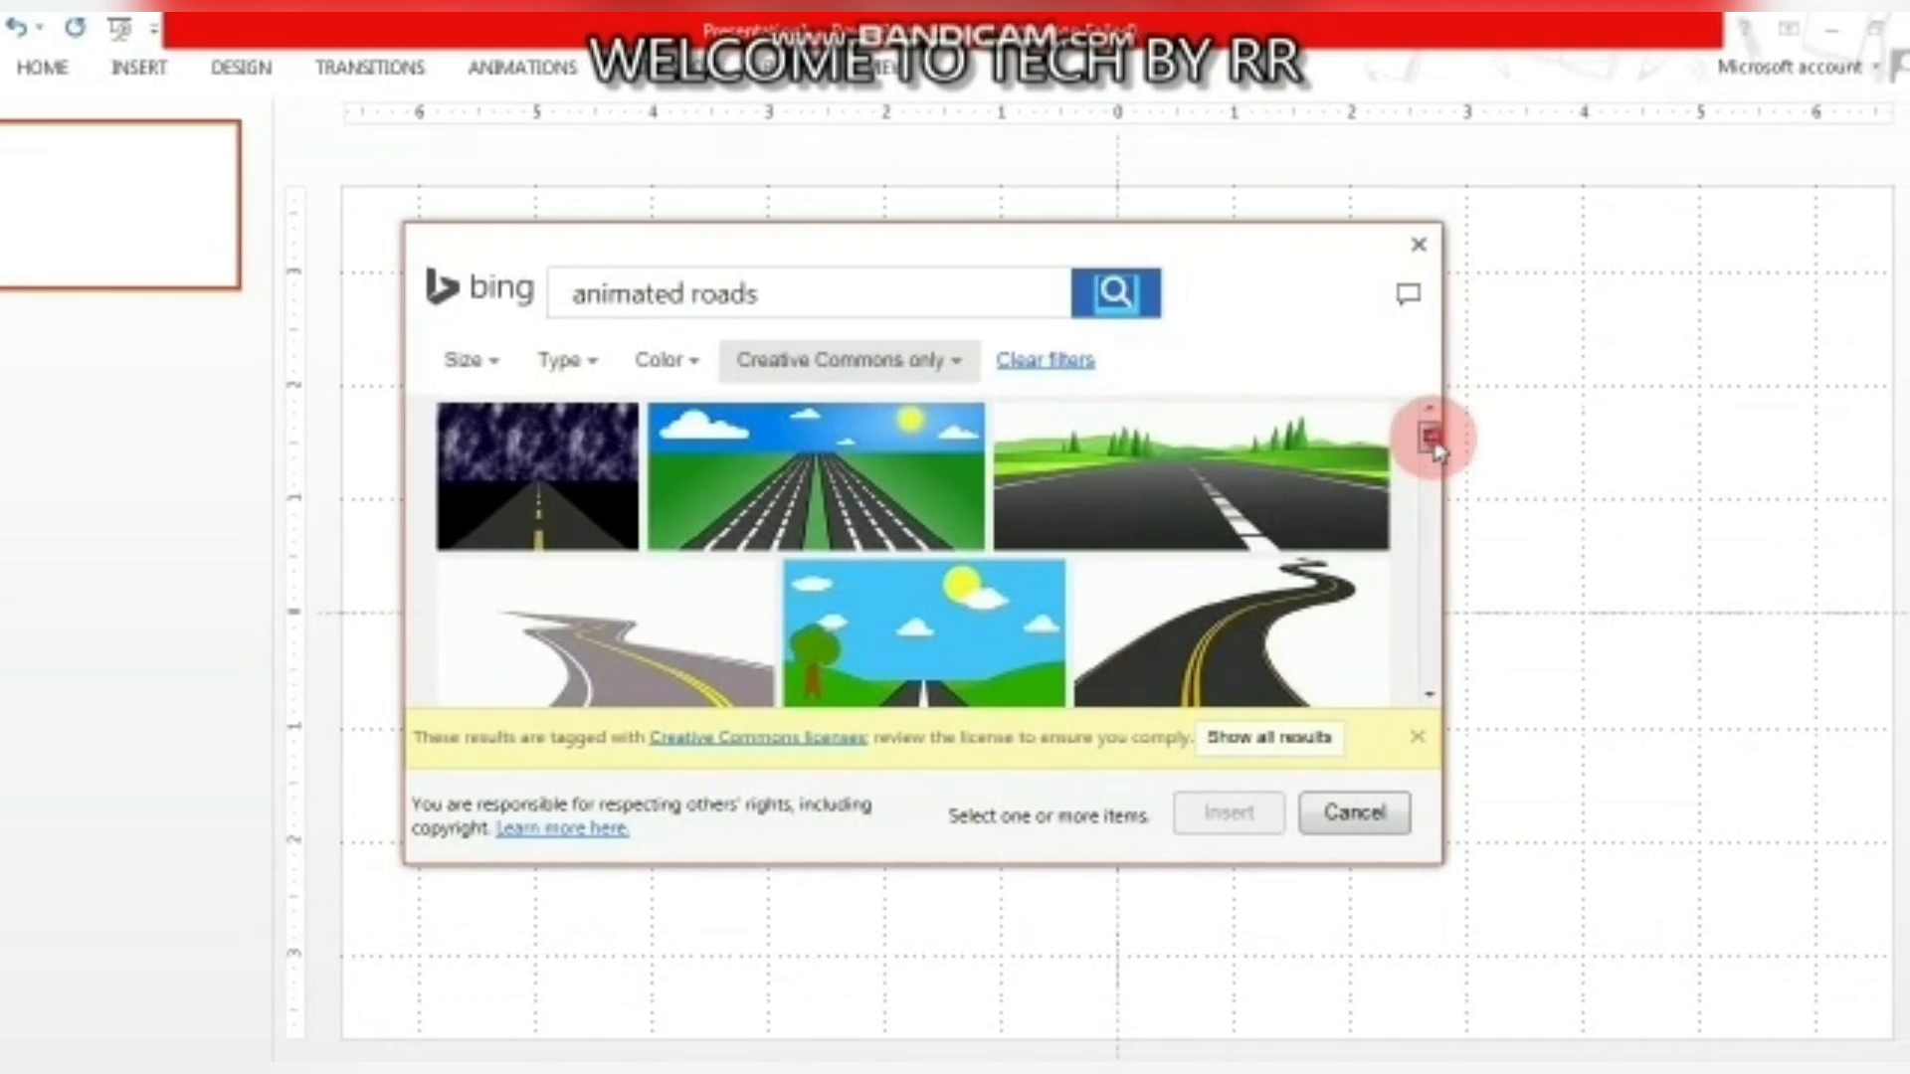
{"action": "left_click_drag", "start_coordinate": [1433, 443], "coordinate": [1437, 481]}
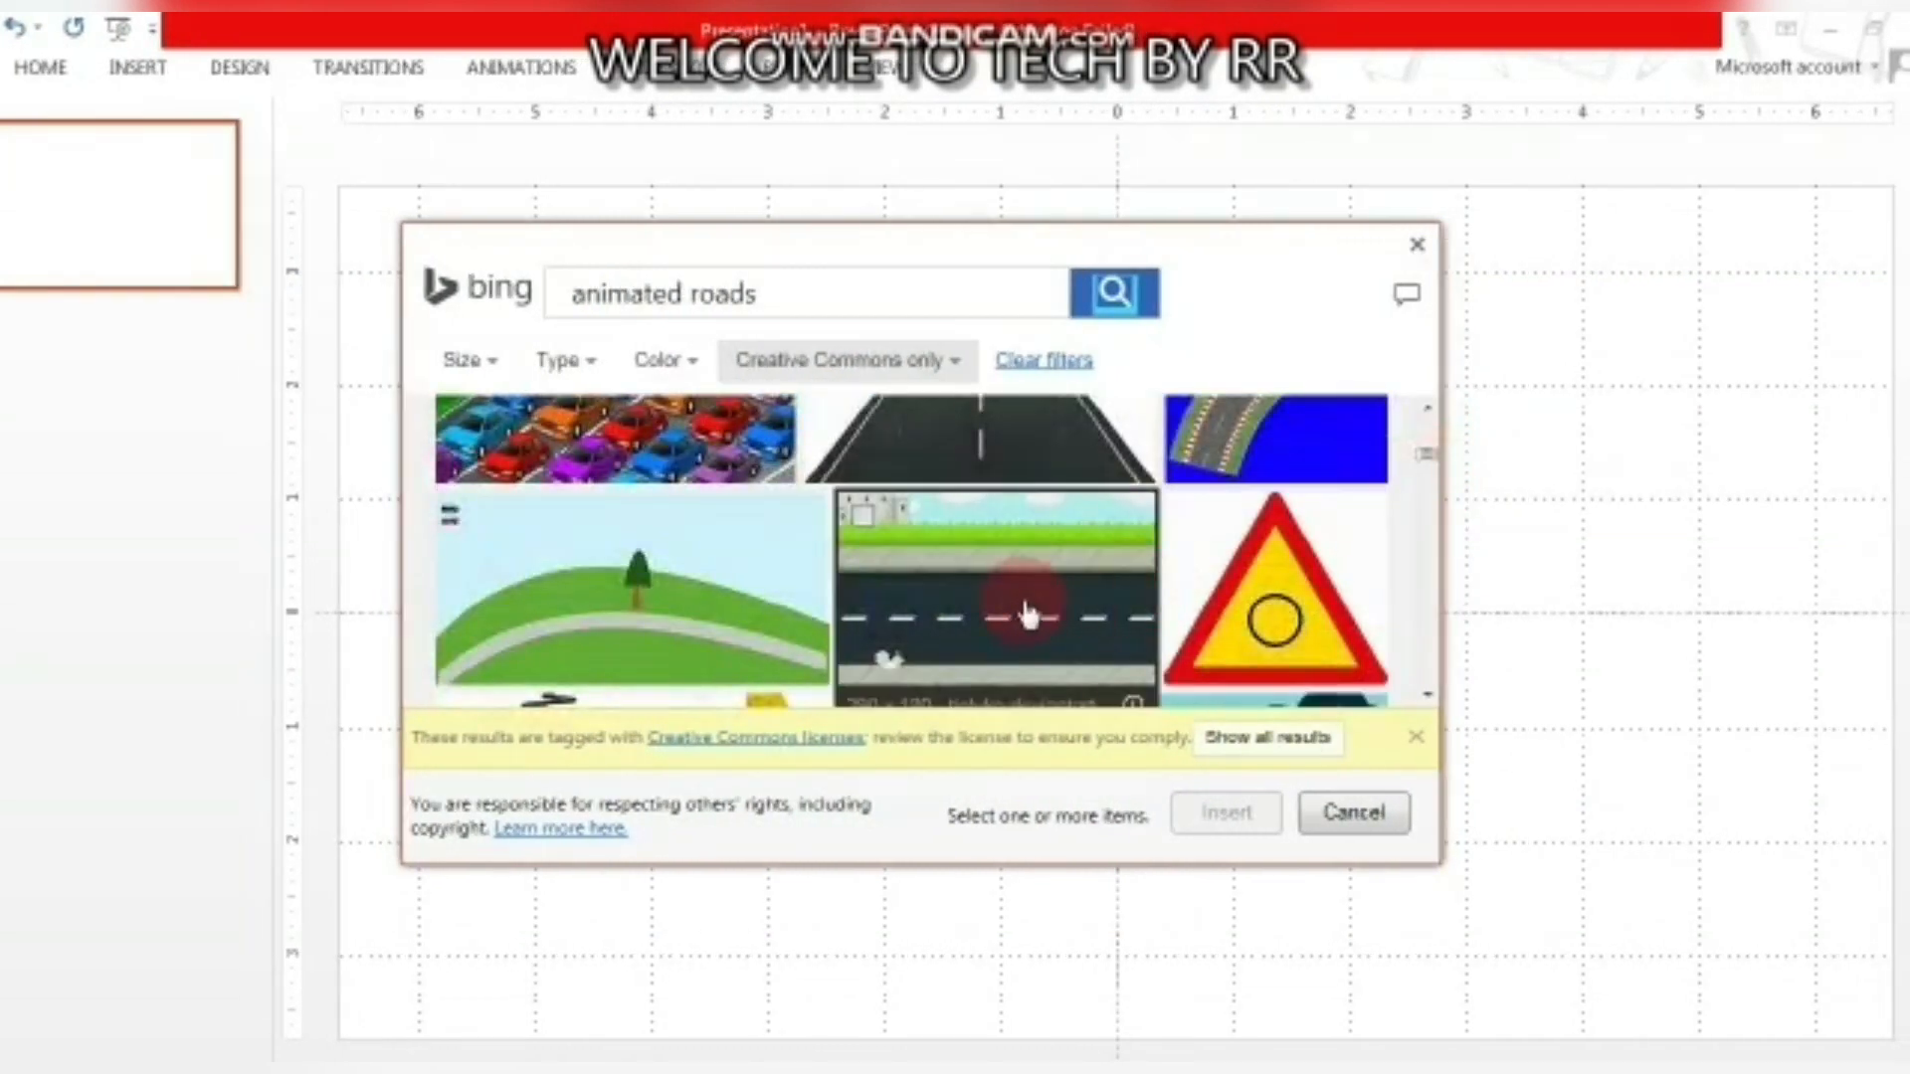
{"action": "left_click", "coordinate": [1225, 812]}
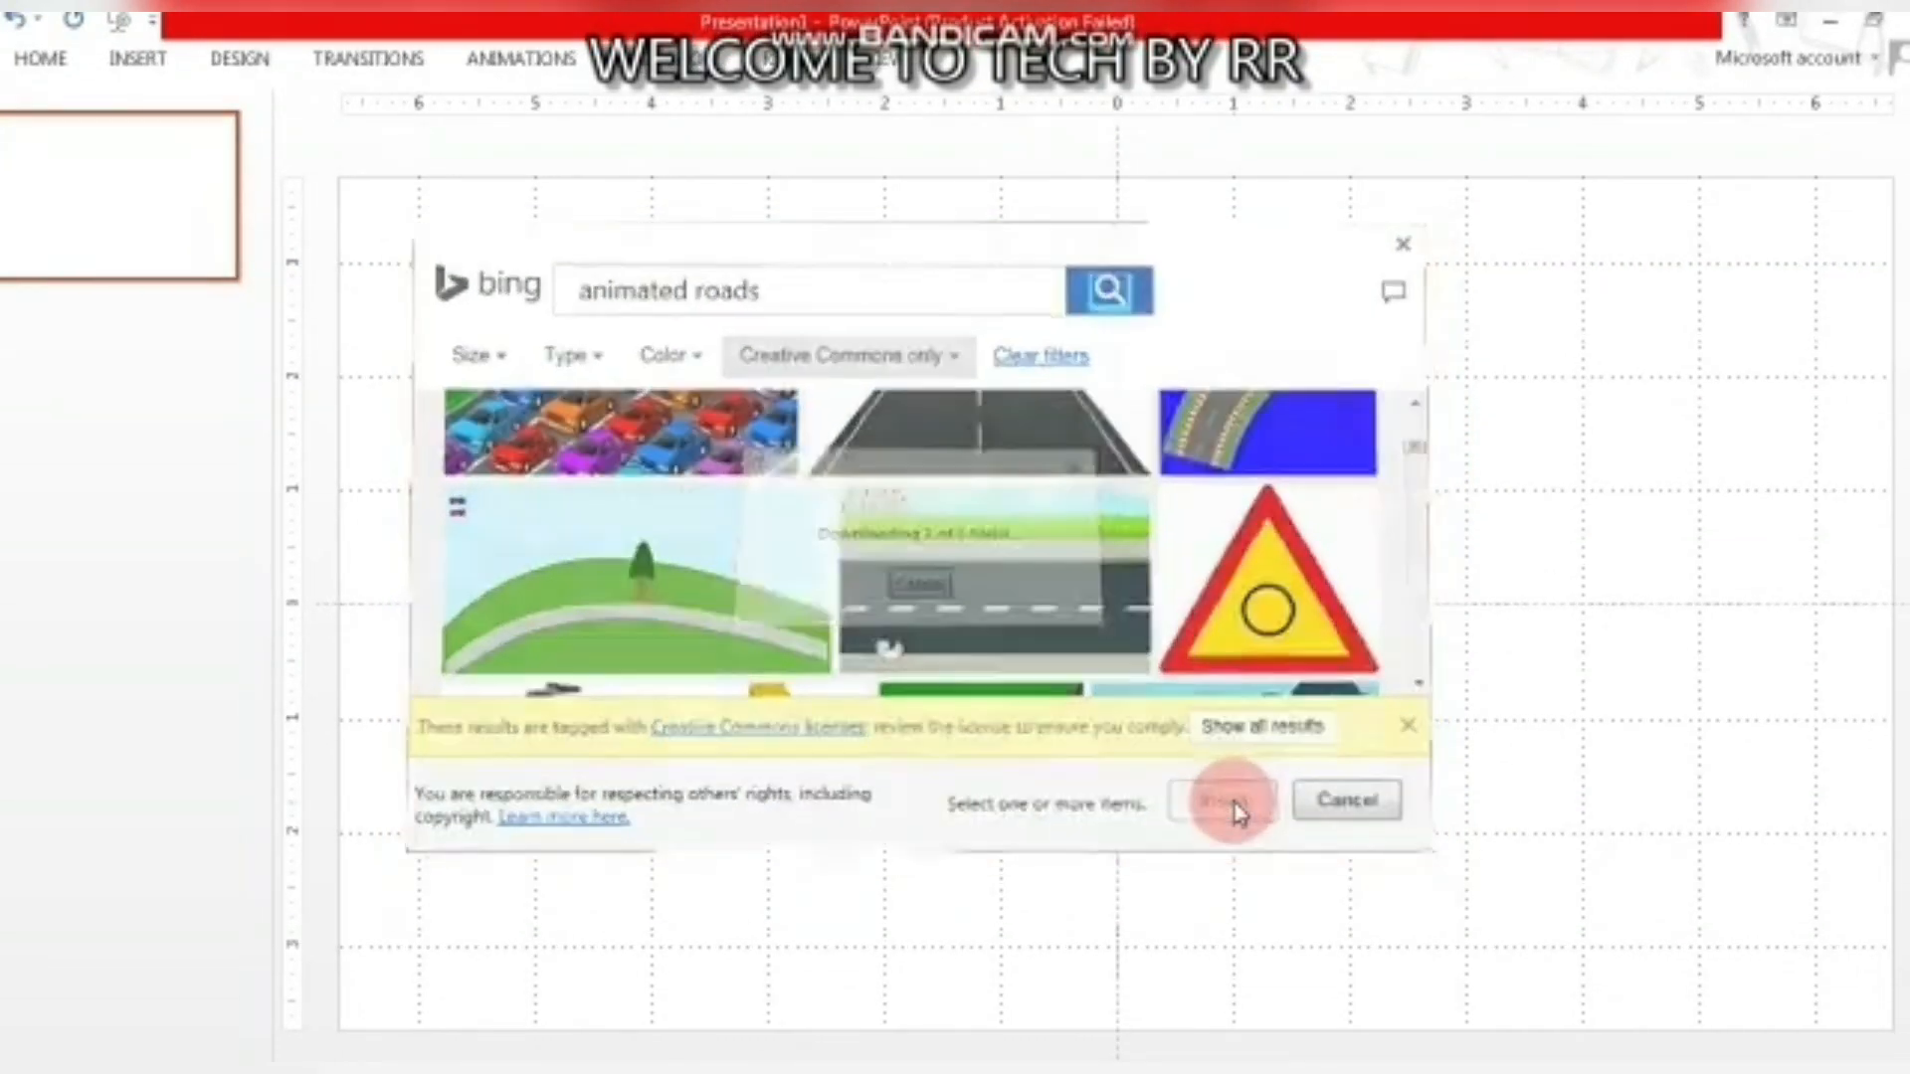
Move the road picture to the slide's left edge and stretch it to cover the whole slide.
{"action": "left_click_drag", "start_coordinate": [930, 604], "coordinate": [363, 605]}
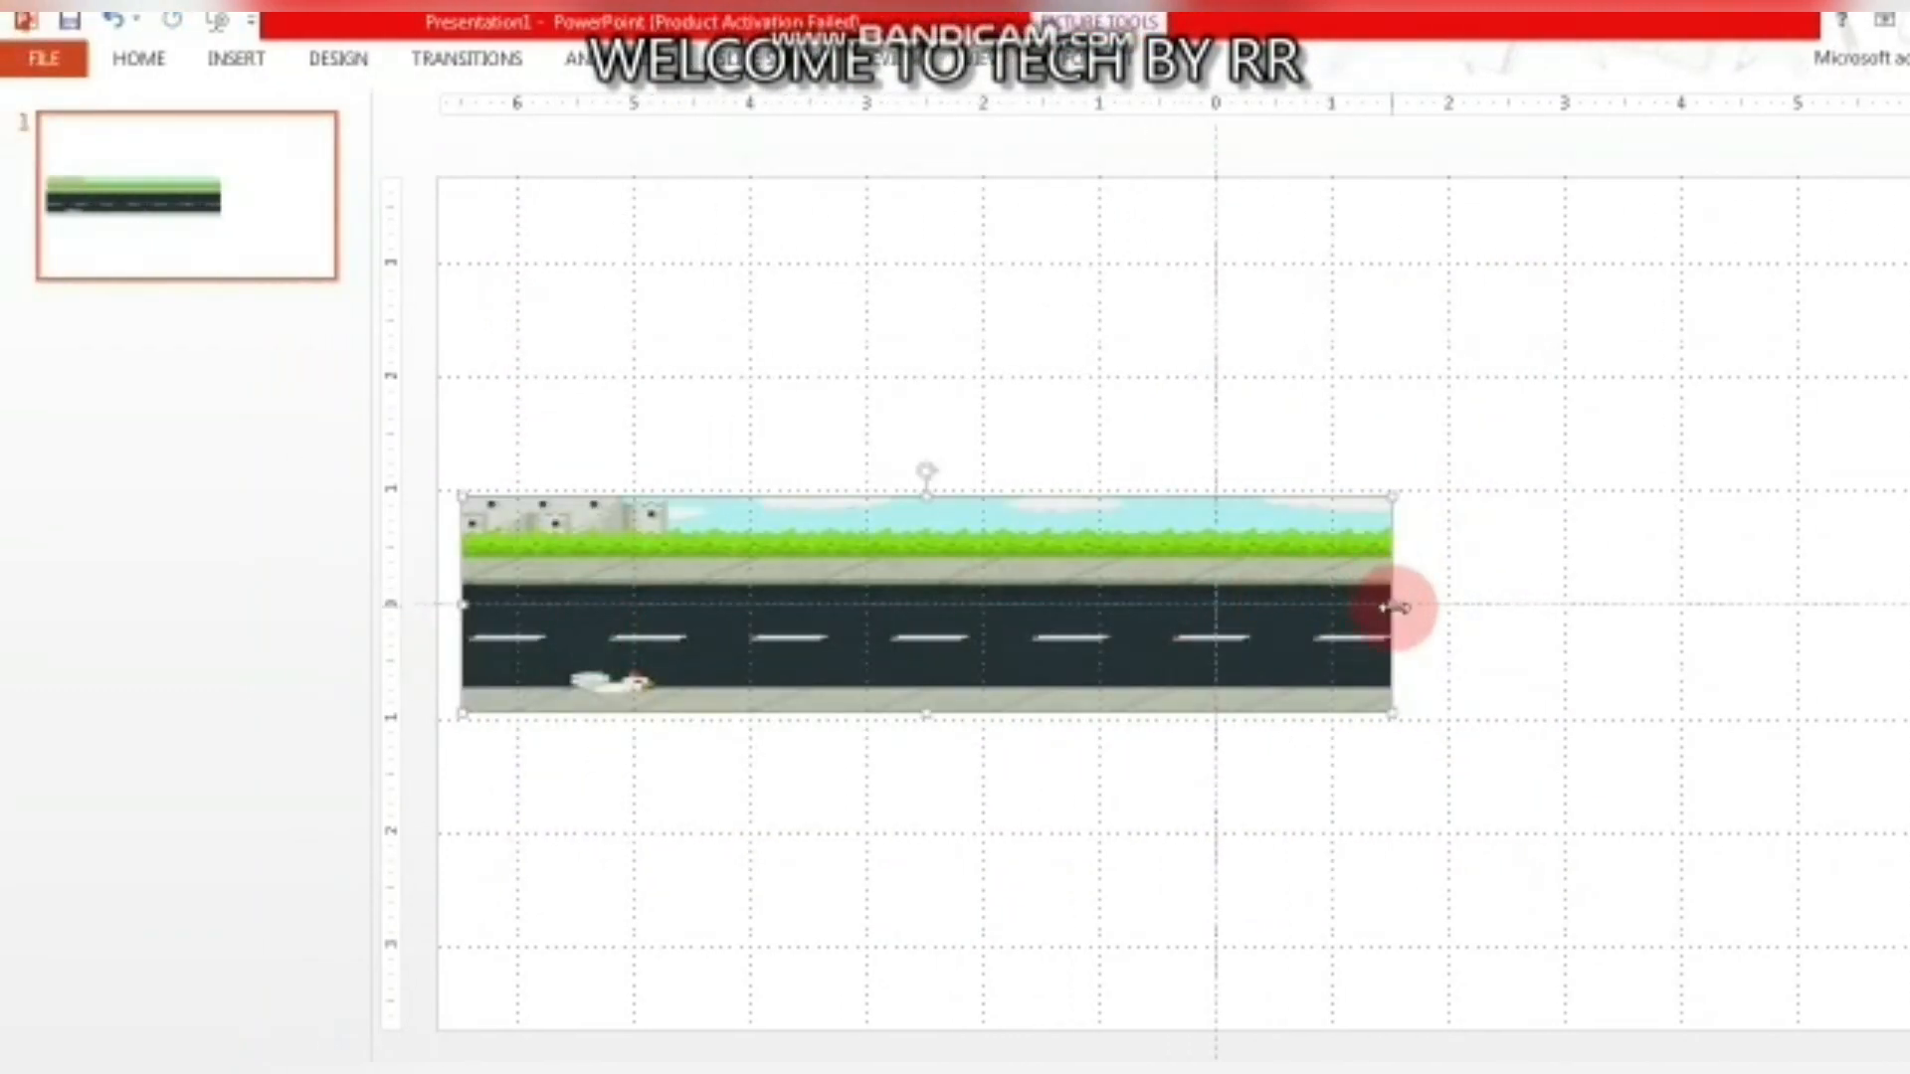
{"action": "left_click_drag", "start_coordinate": [1393, 607], "coordinate": [1412, 648]}
{"action": "left_click_drag", "start_coordinate": [1257, 623], "coordinate": [1863, 632]}
{"action": "left_click", "coordinate": [1035, 518]}
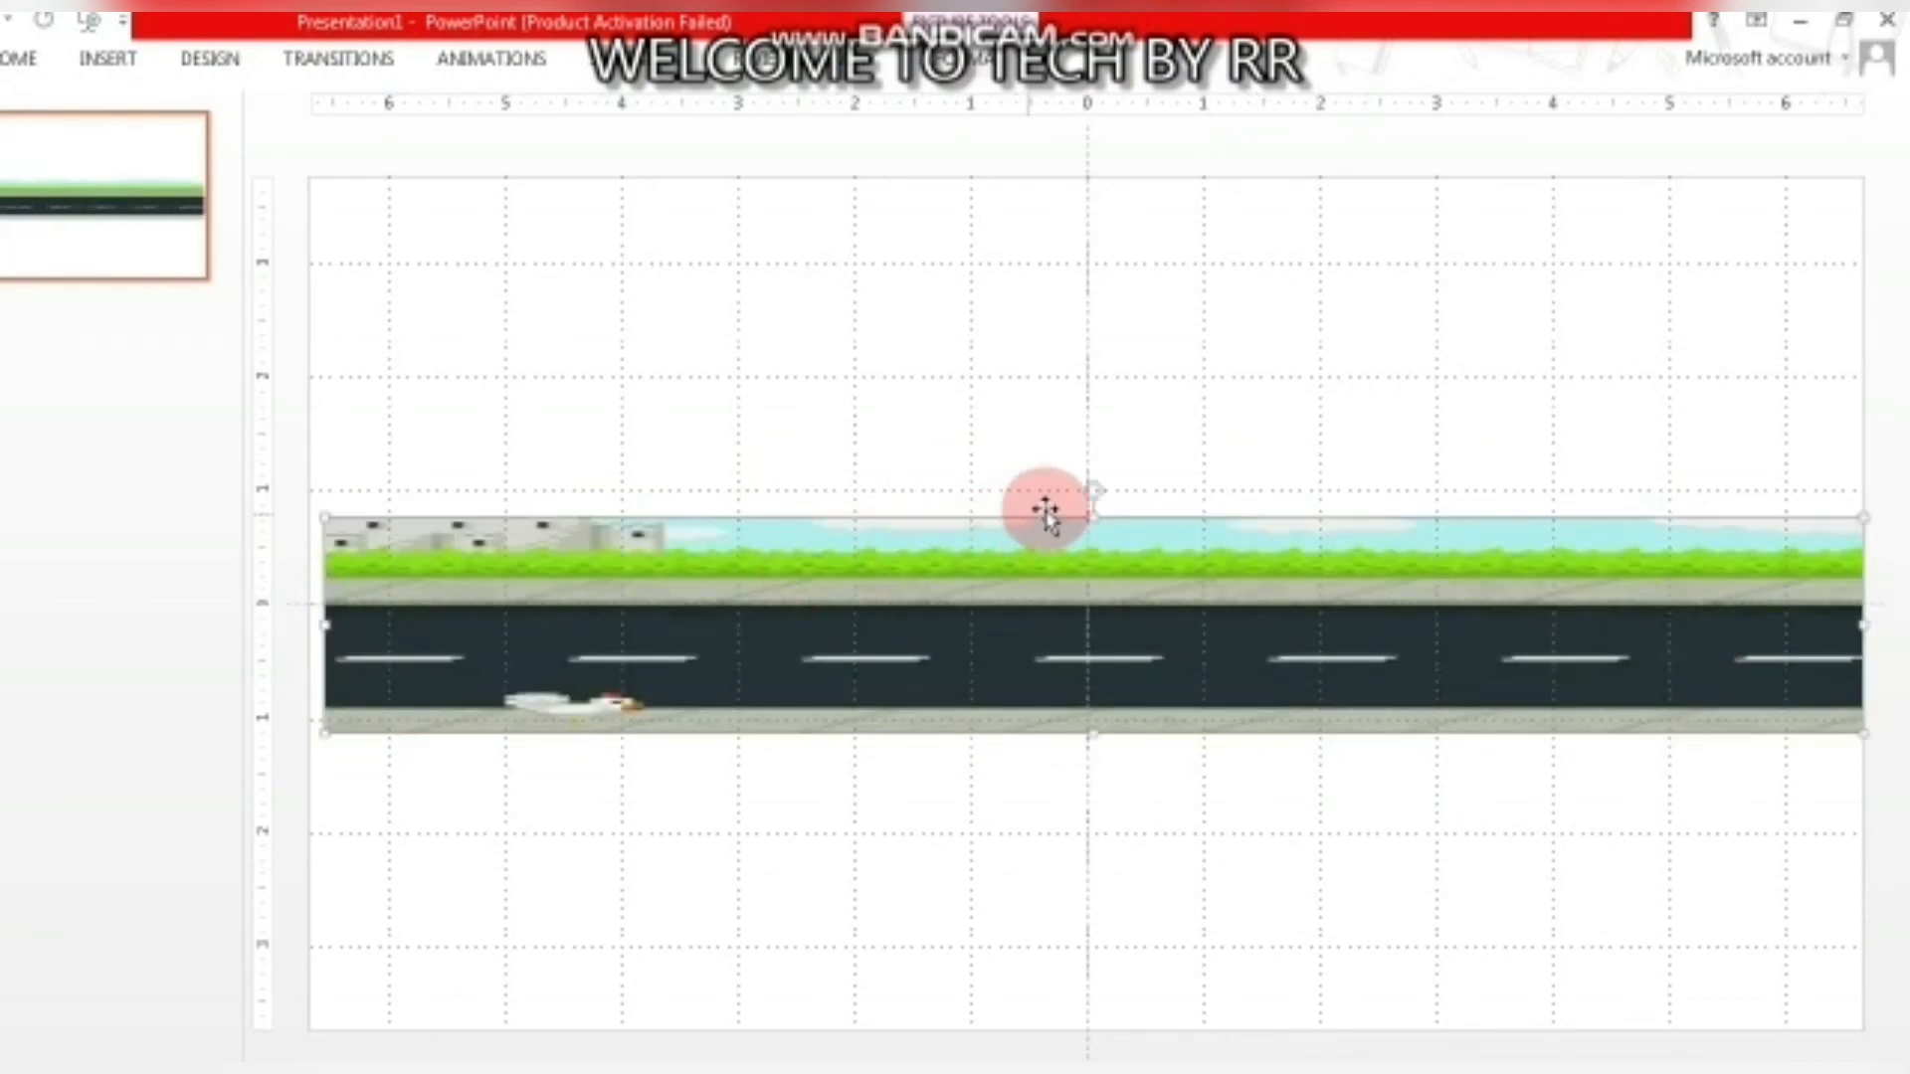
{"action": "left_click_drag", "start_coordinate": [1090, 515], "coordinate": [1078, 195]}
{"action": "left_click_drag", "start_coordinate": [324, 469], "coordinate": [312, 464]}
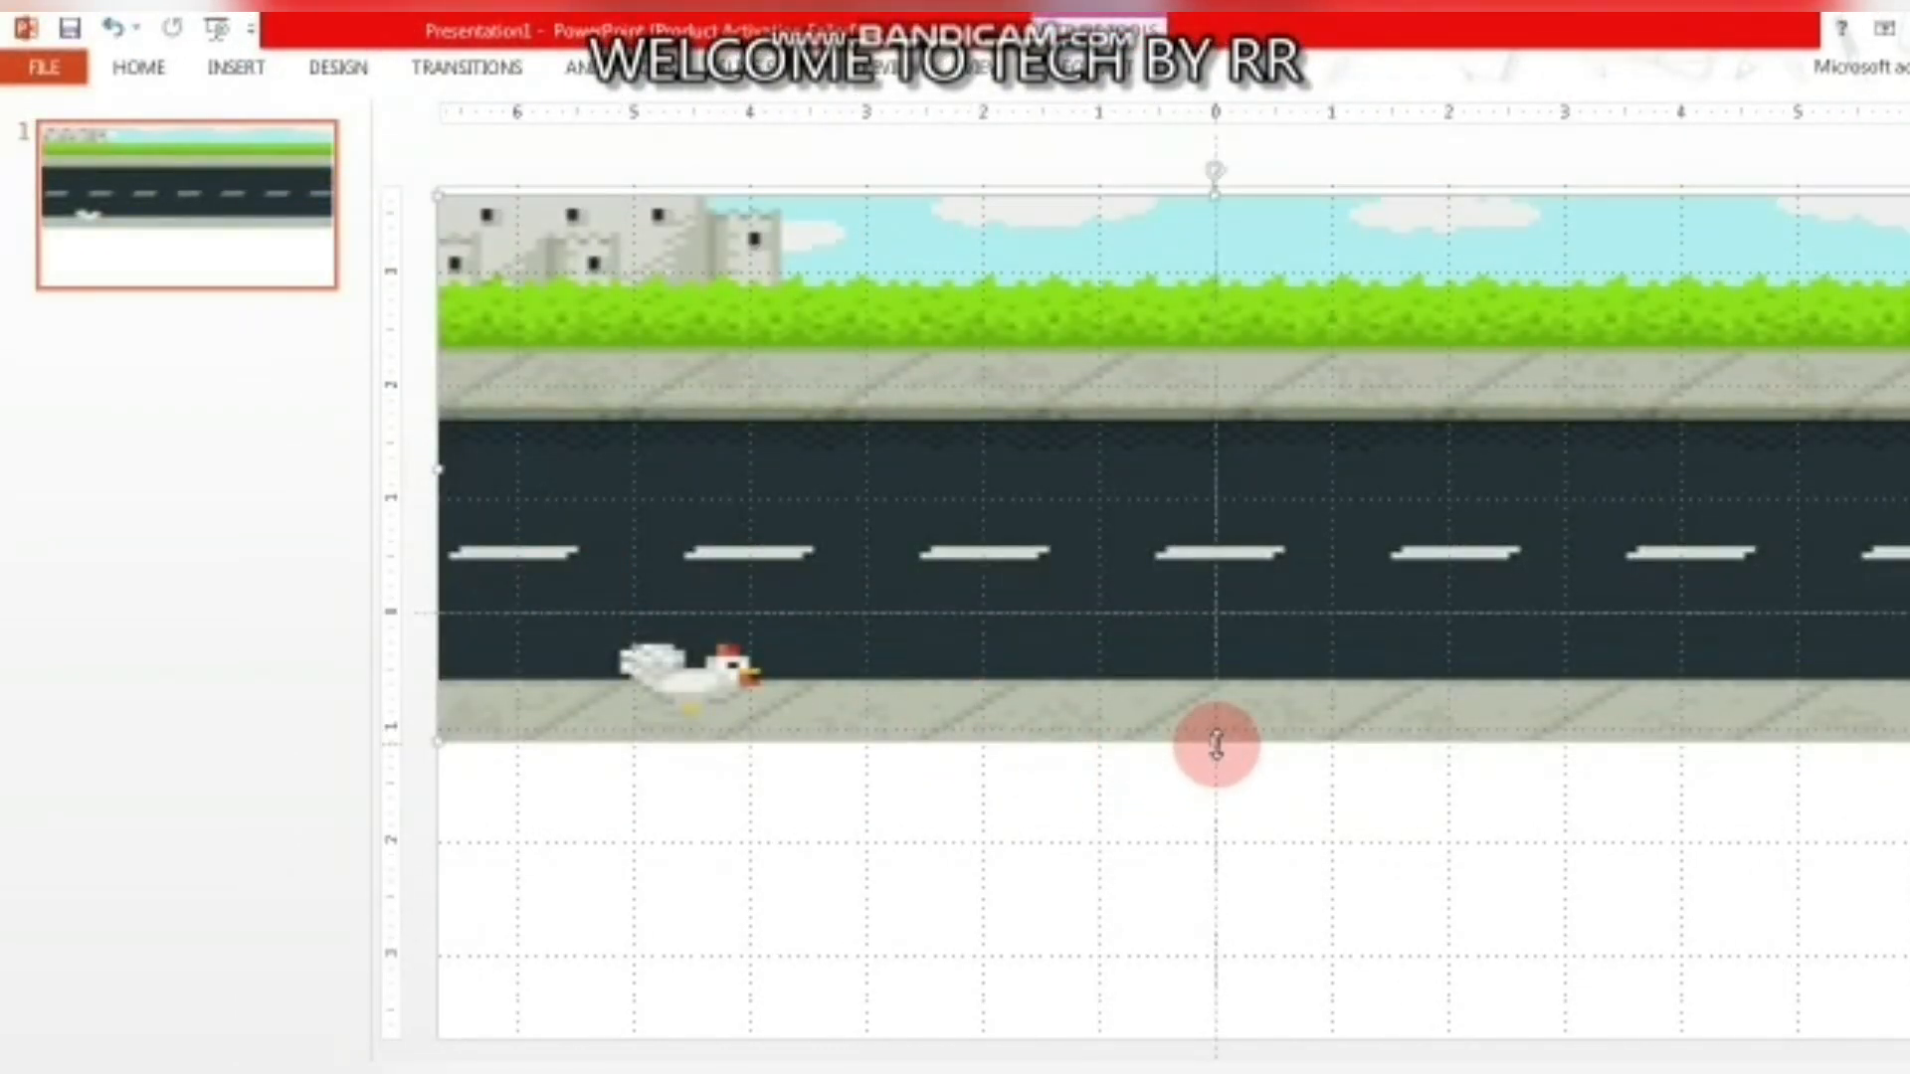
{"action": "left_click_drag", "start_coordinate": [1216, 744], "coordinate": [1231, 1073]}
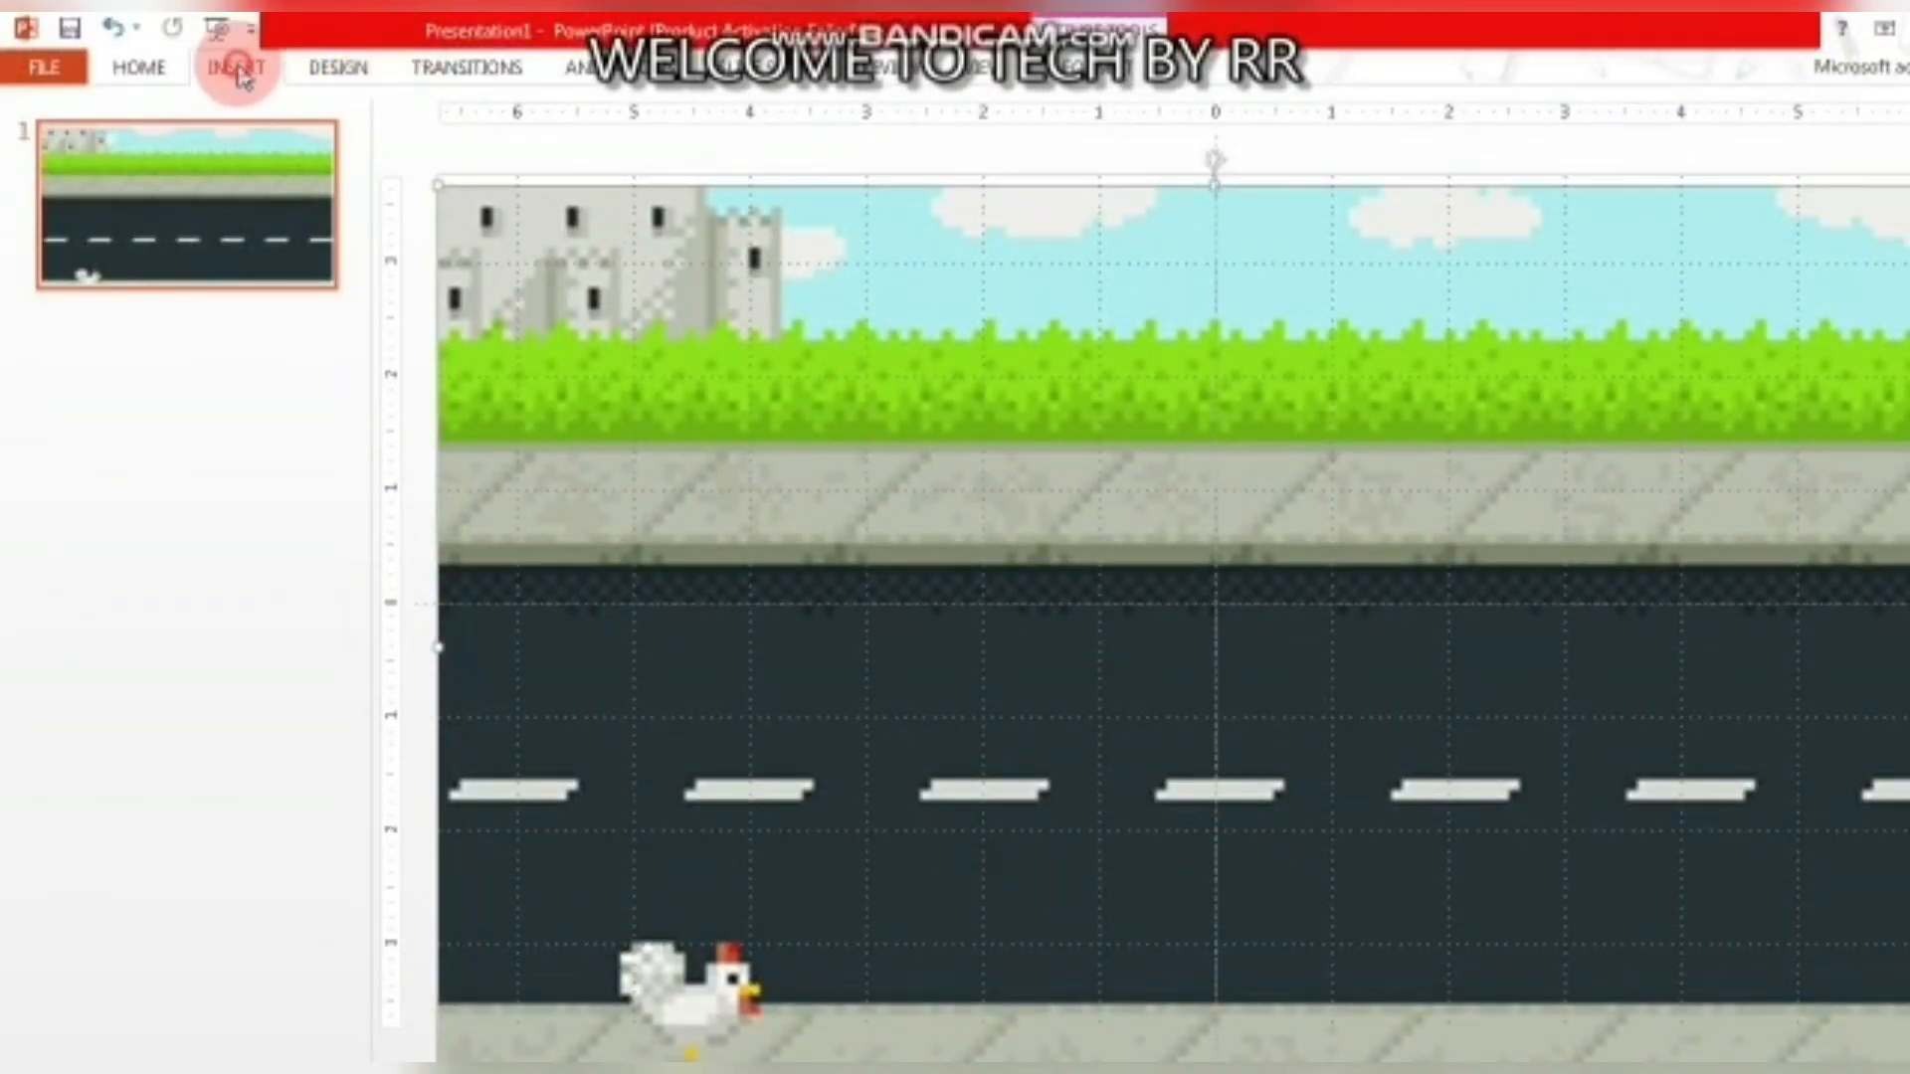
Search Bing images for "animated trees" and insert the leafy green tree with the thick brown trunk.
{"action": "left_click", "coordinate": [239, 76]}
{"action": "left_click", "coordinate": [296, 199]}
{"action": "left_click", "coordinate": [1215, 392]}
{"action": "type", "text": "animated trees"}
{"action": "key", "text": "Return"}
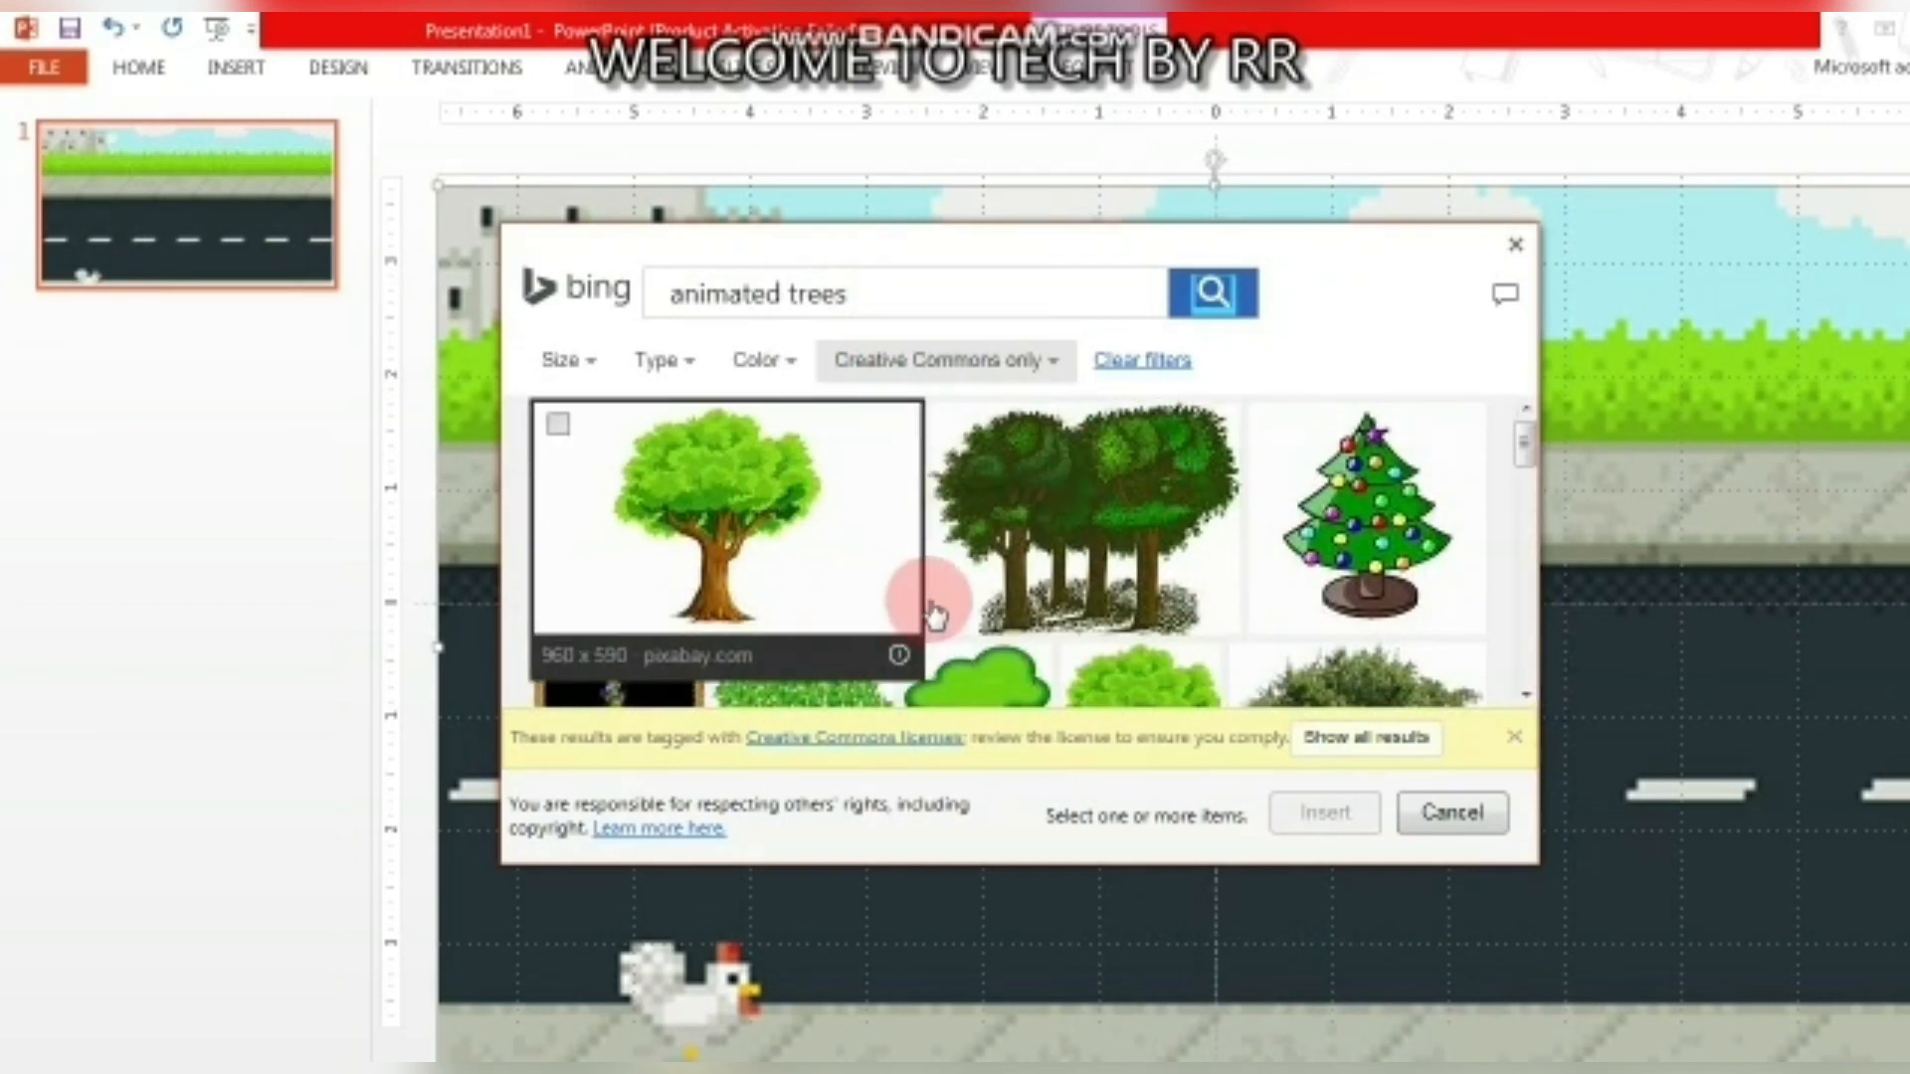
{"action": "scroll", "coordinate": [1238, 512], "scroll_direction": "down", "scroll_amount": 3}
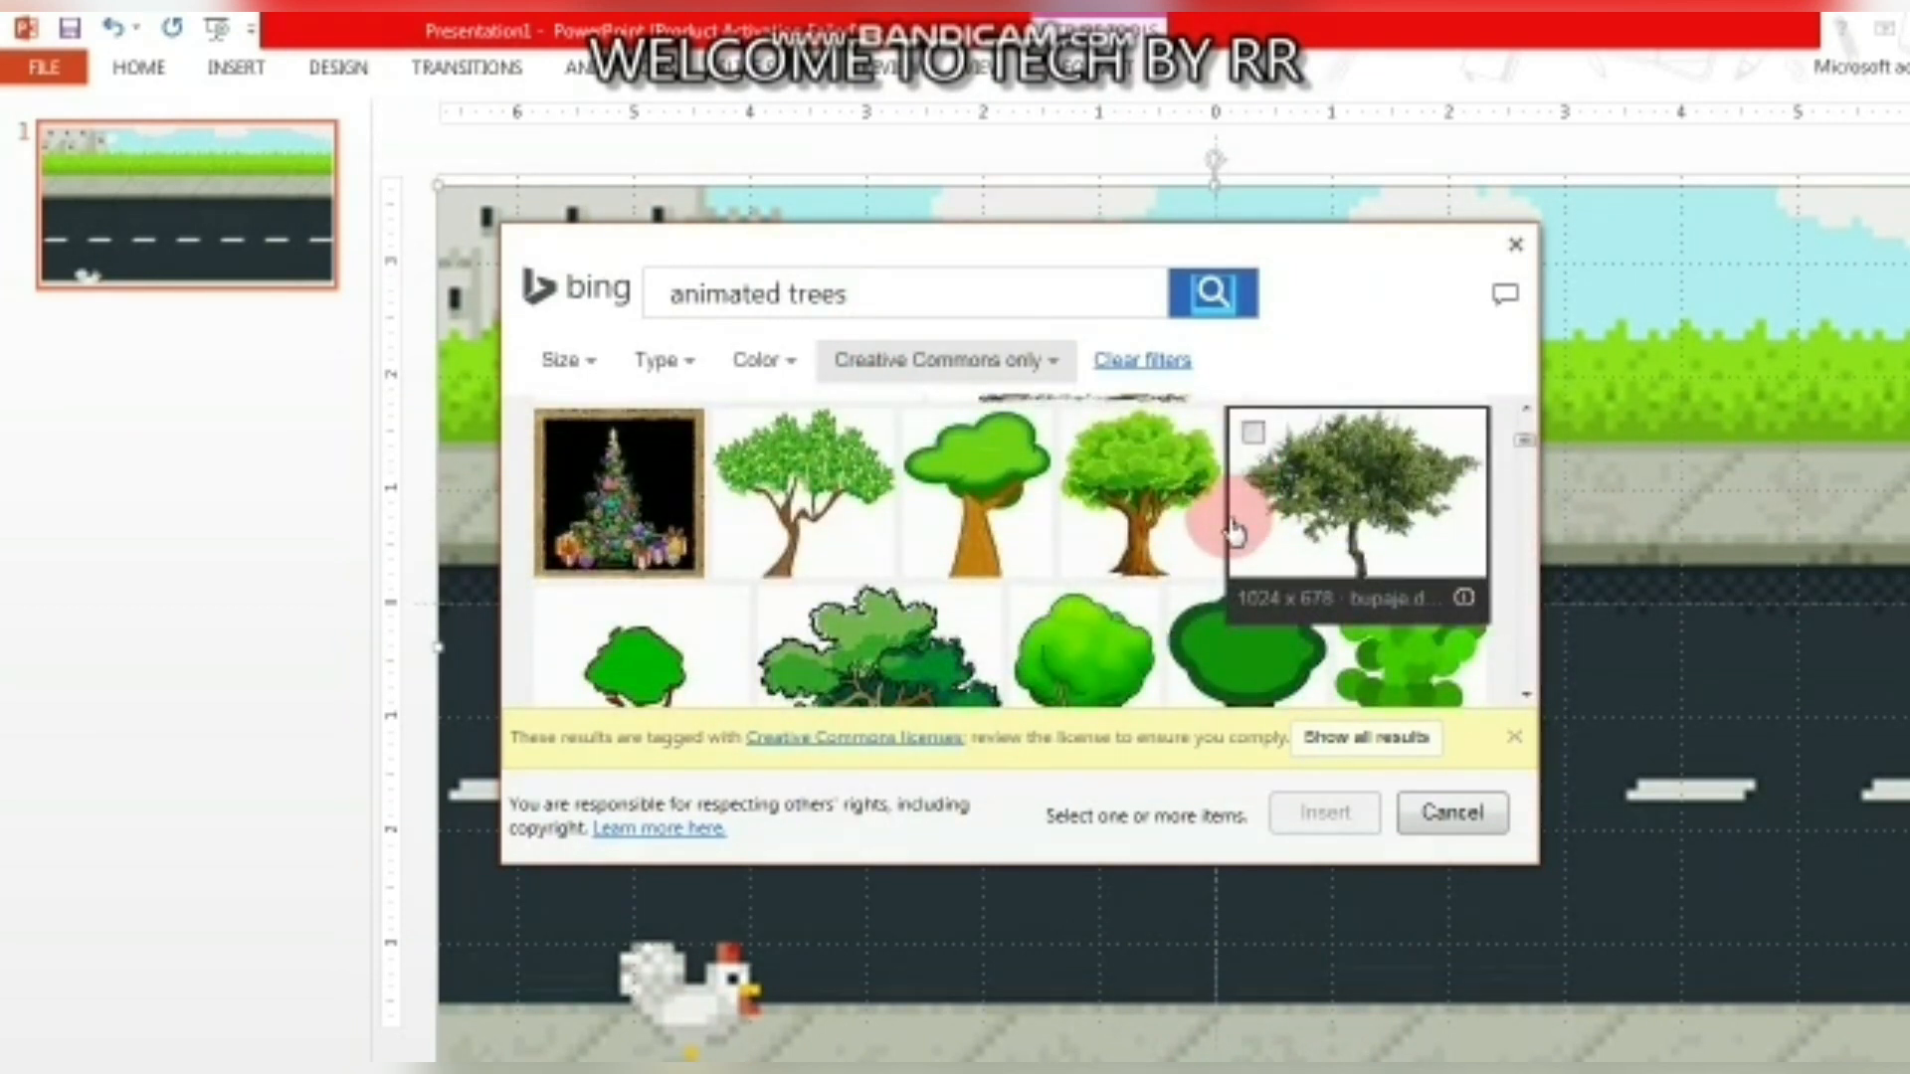
{"action": "left_click", "coordinate": [1134, 530]}
{"action": "left_click", "coordinate": [1289, 821]}
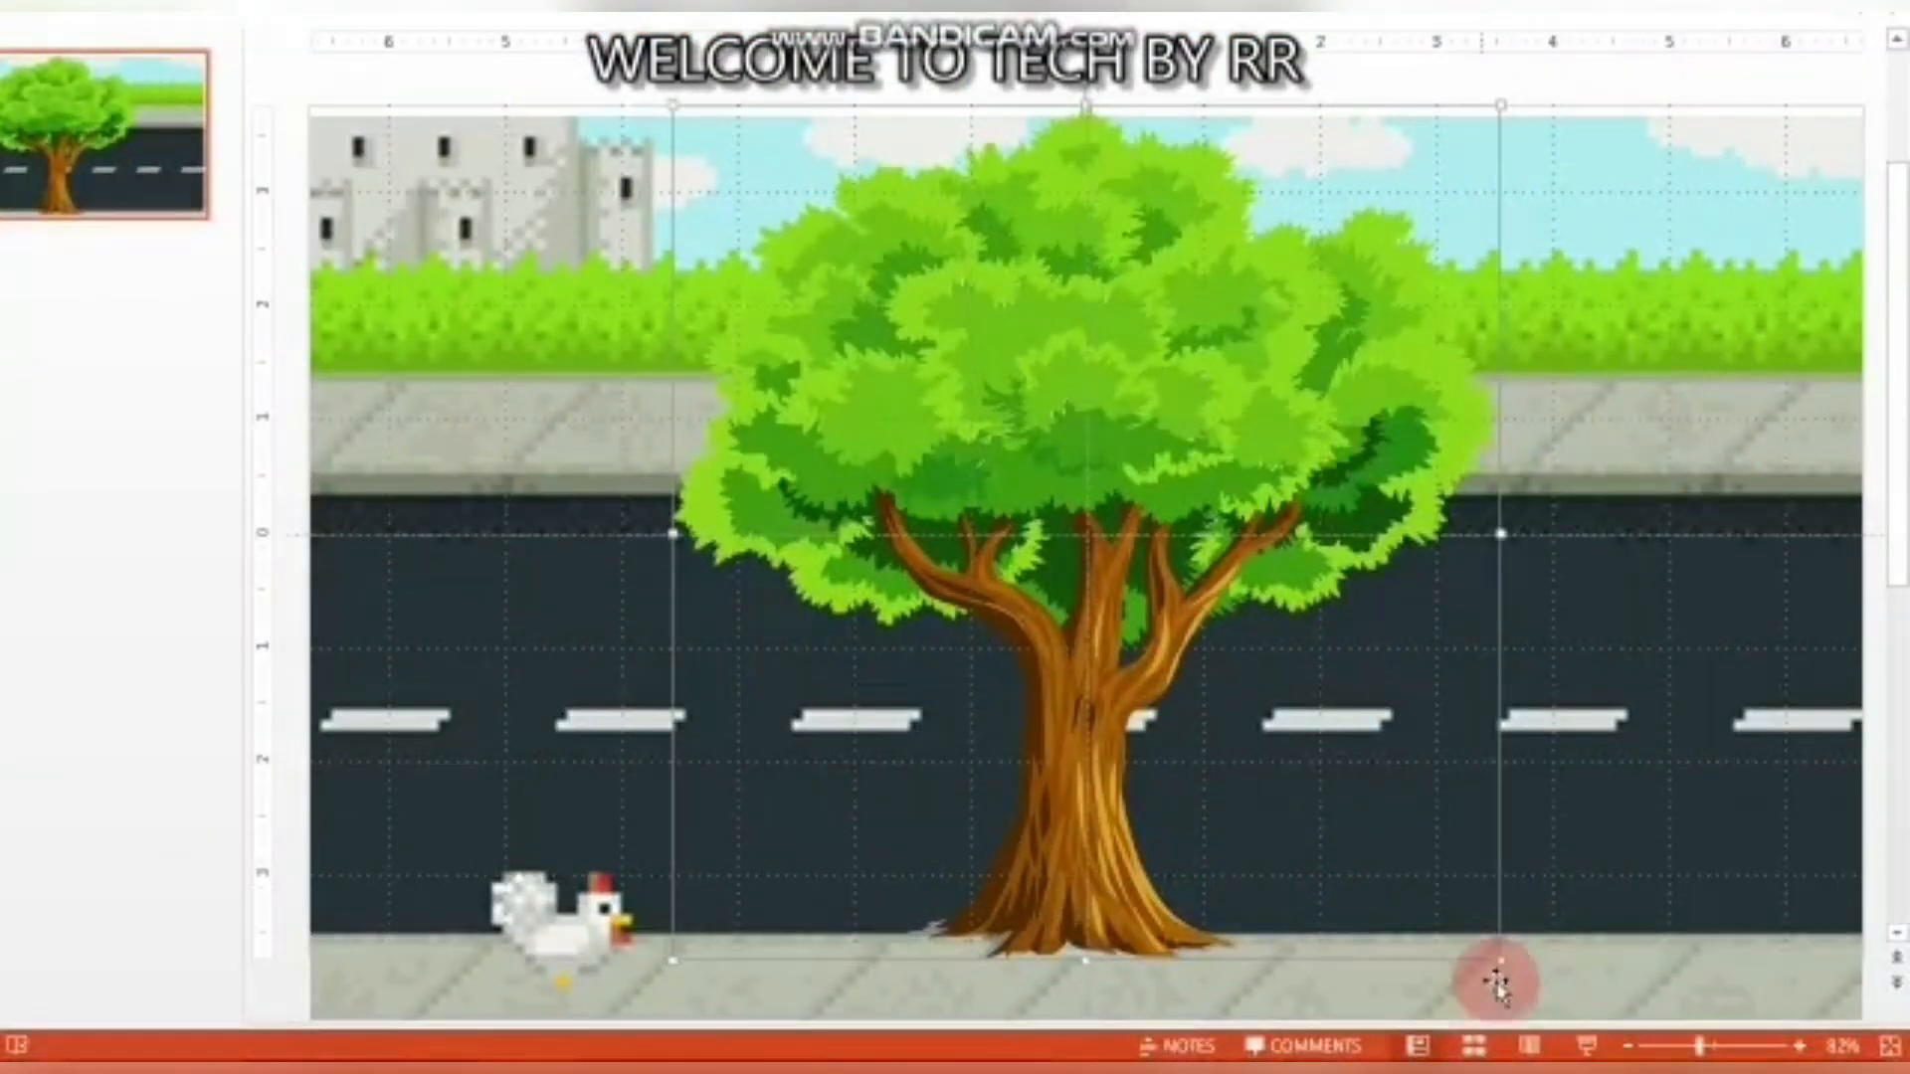
Shrink the tree picture and place it on the grass beside the castle.
{"action": "left_click_drag", "start_coordinate": [1496, 960], "coordinate": [759, 302]}
{"action": "left_click", "coordinate": [698, 291]}
{"action": "left_click_drag", "start_coordinate": [778, 137], "coordinate": [767, 264]}
{"action": "left_click", "coordinate": [1078, 630]}
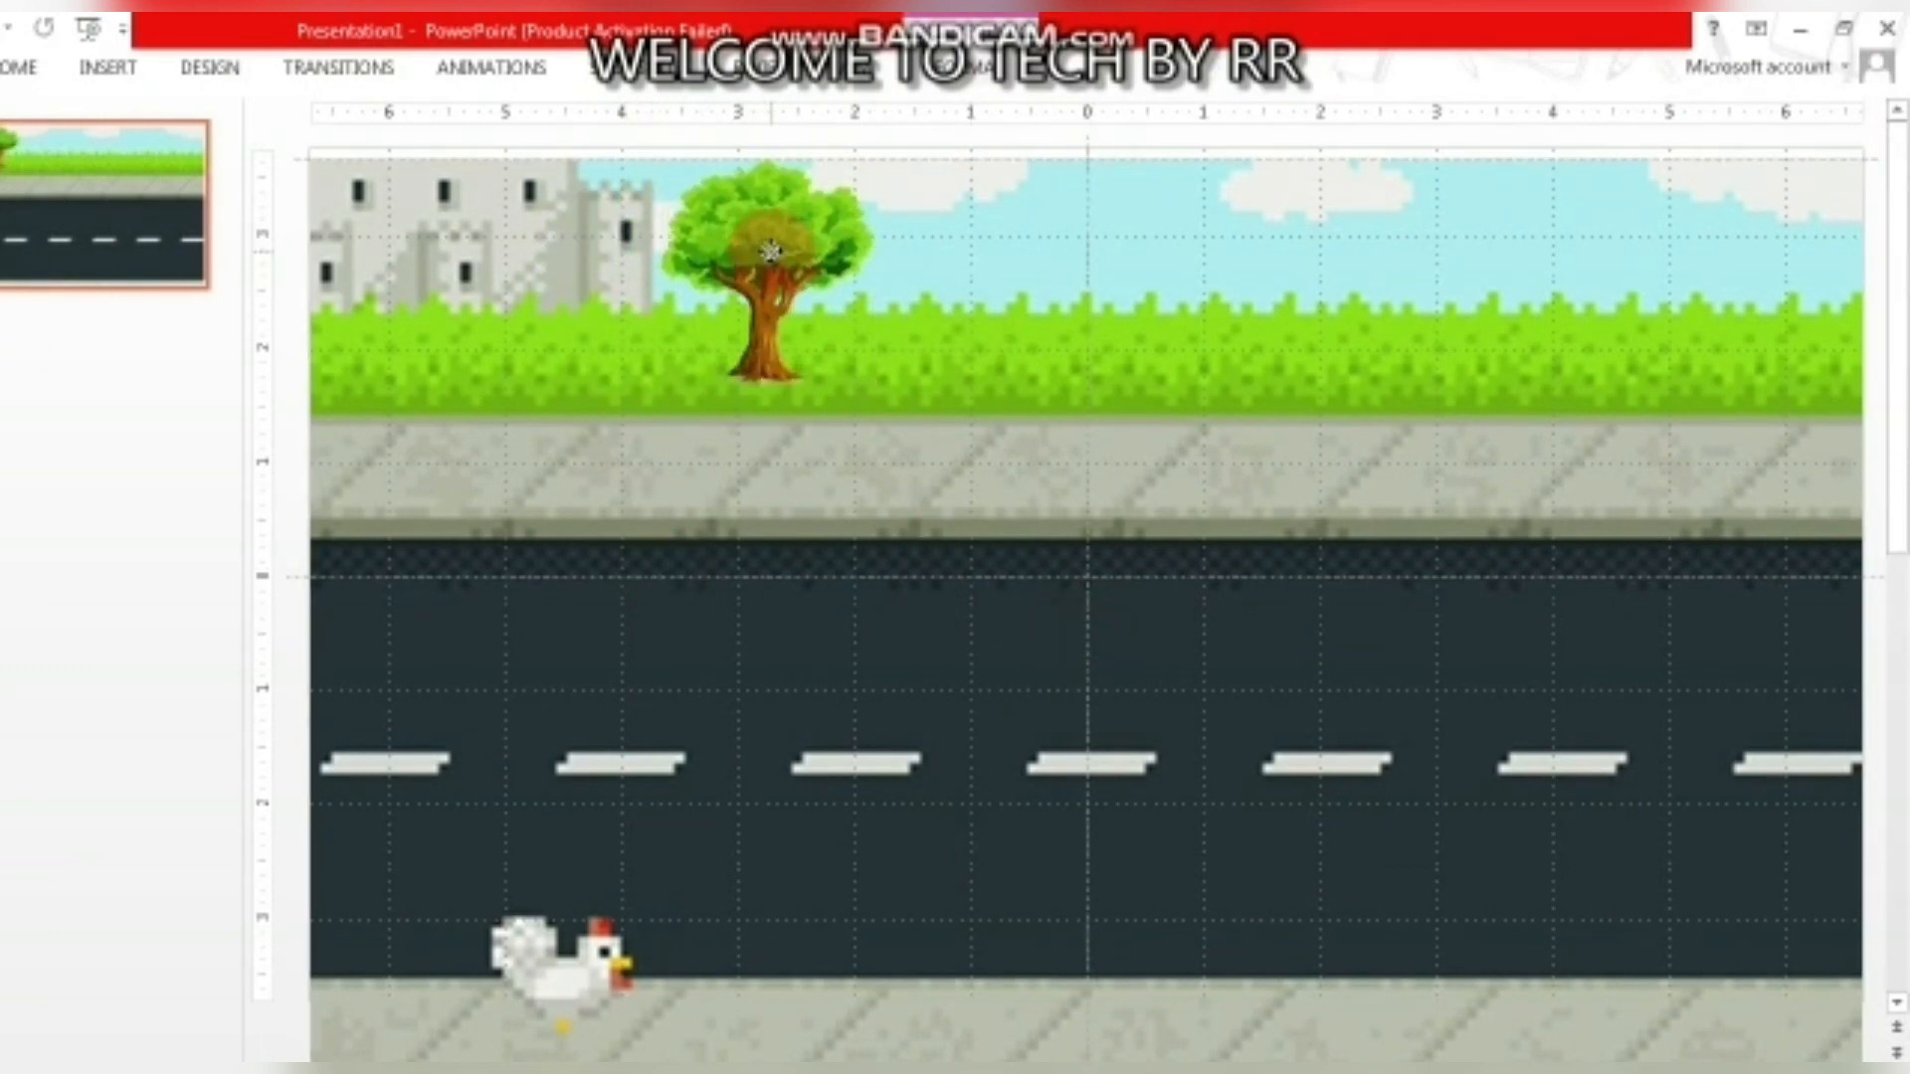
Replace the small white-background tree over the castle with the tree stump picture from a Bing search for "animated trees".
{"action": "left_click", "coordinate": [1142, 483]}
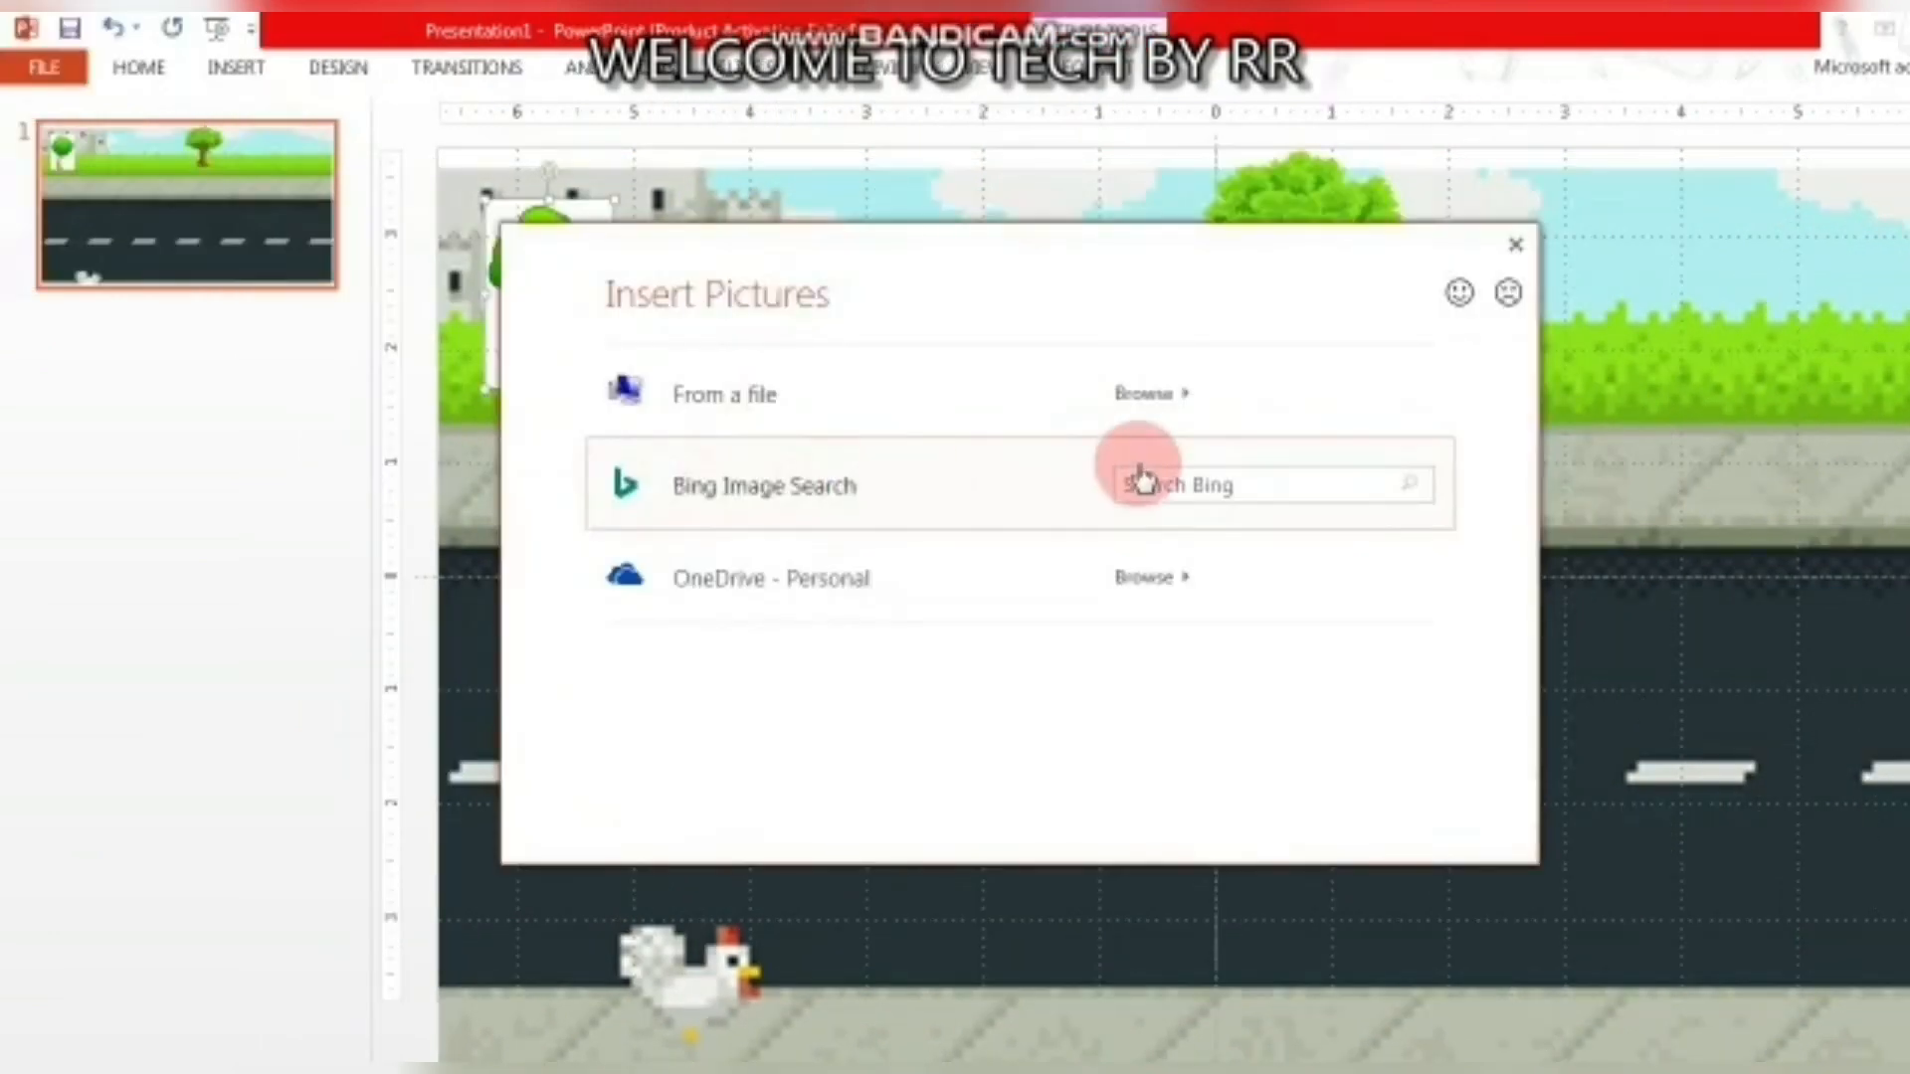
{"action": "left_click", "coordinate": [1176, 485]}
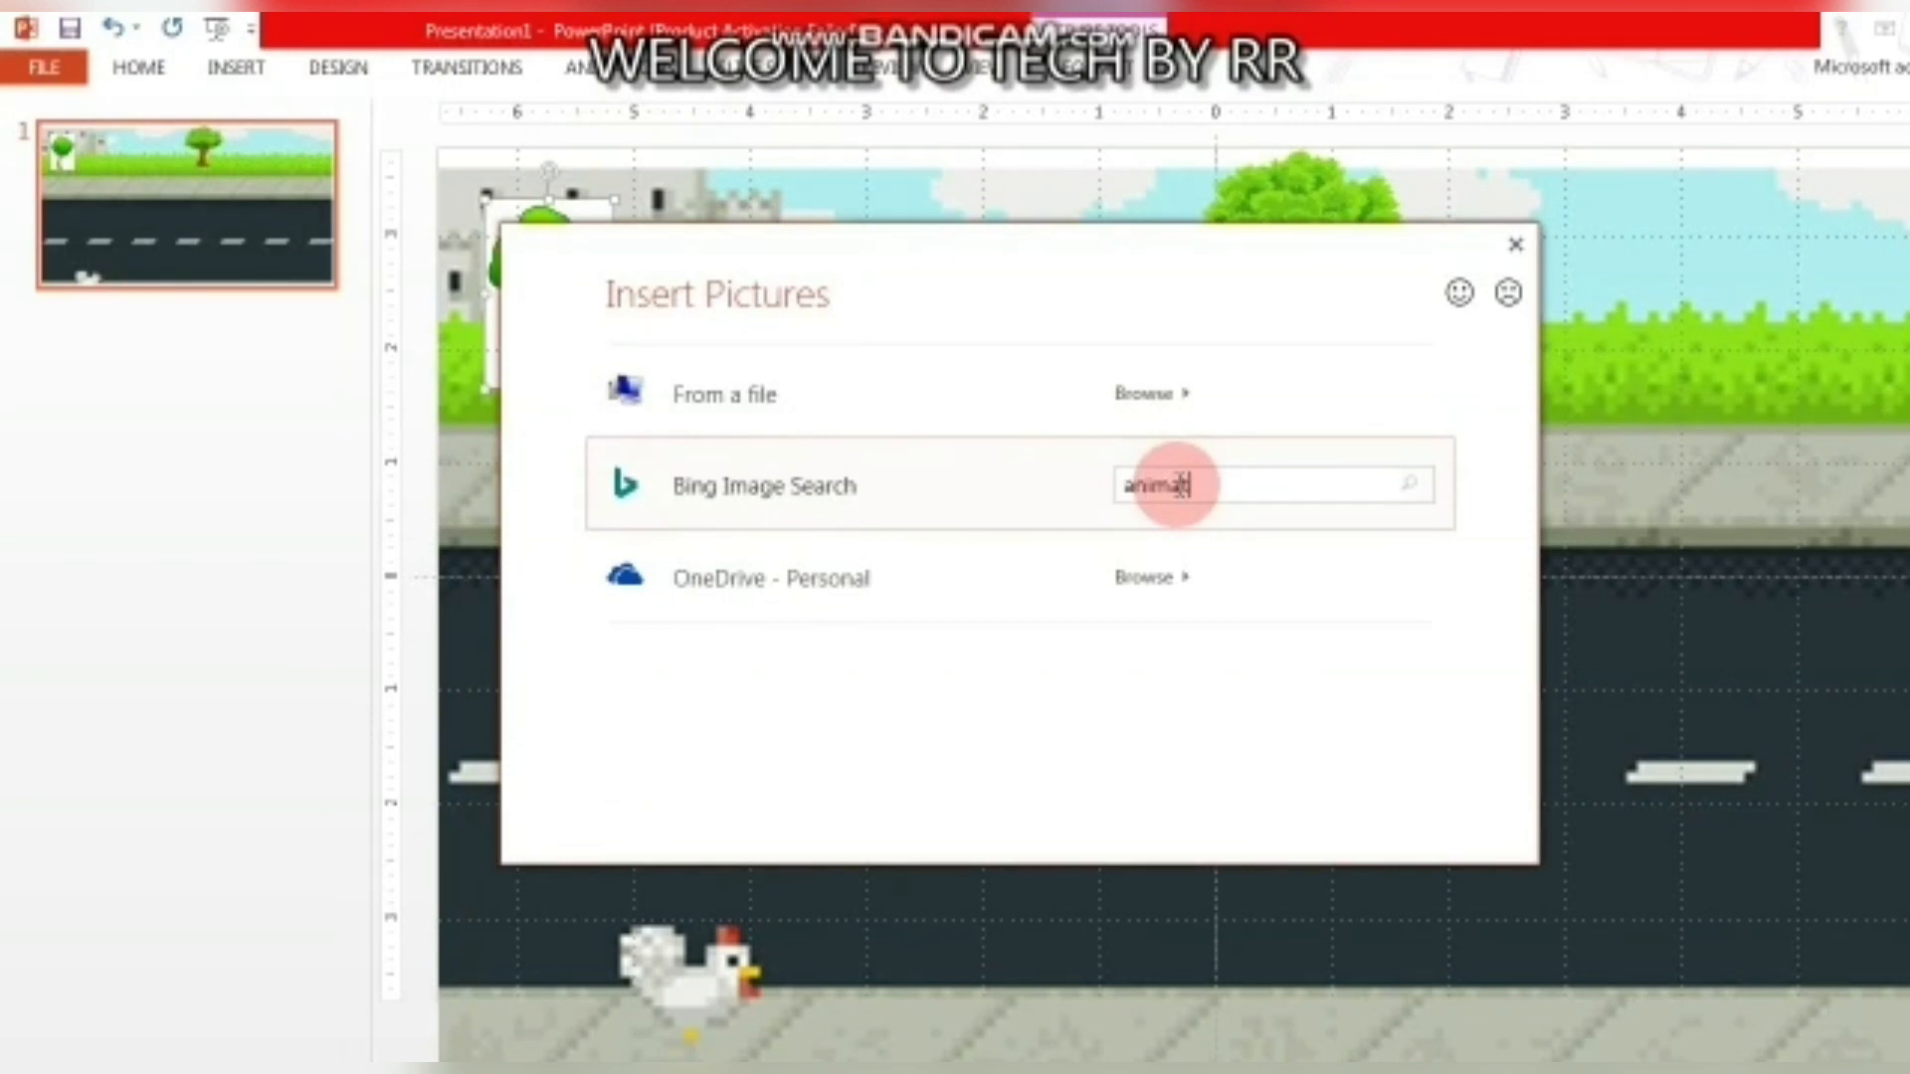
{"action": "type", "text": "animated trees"}
{"action": "key", "text": "Return"}
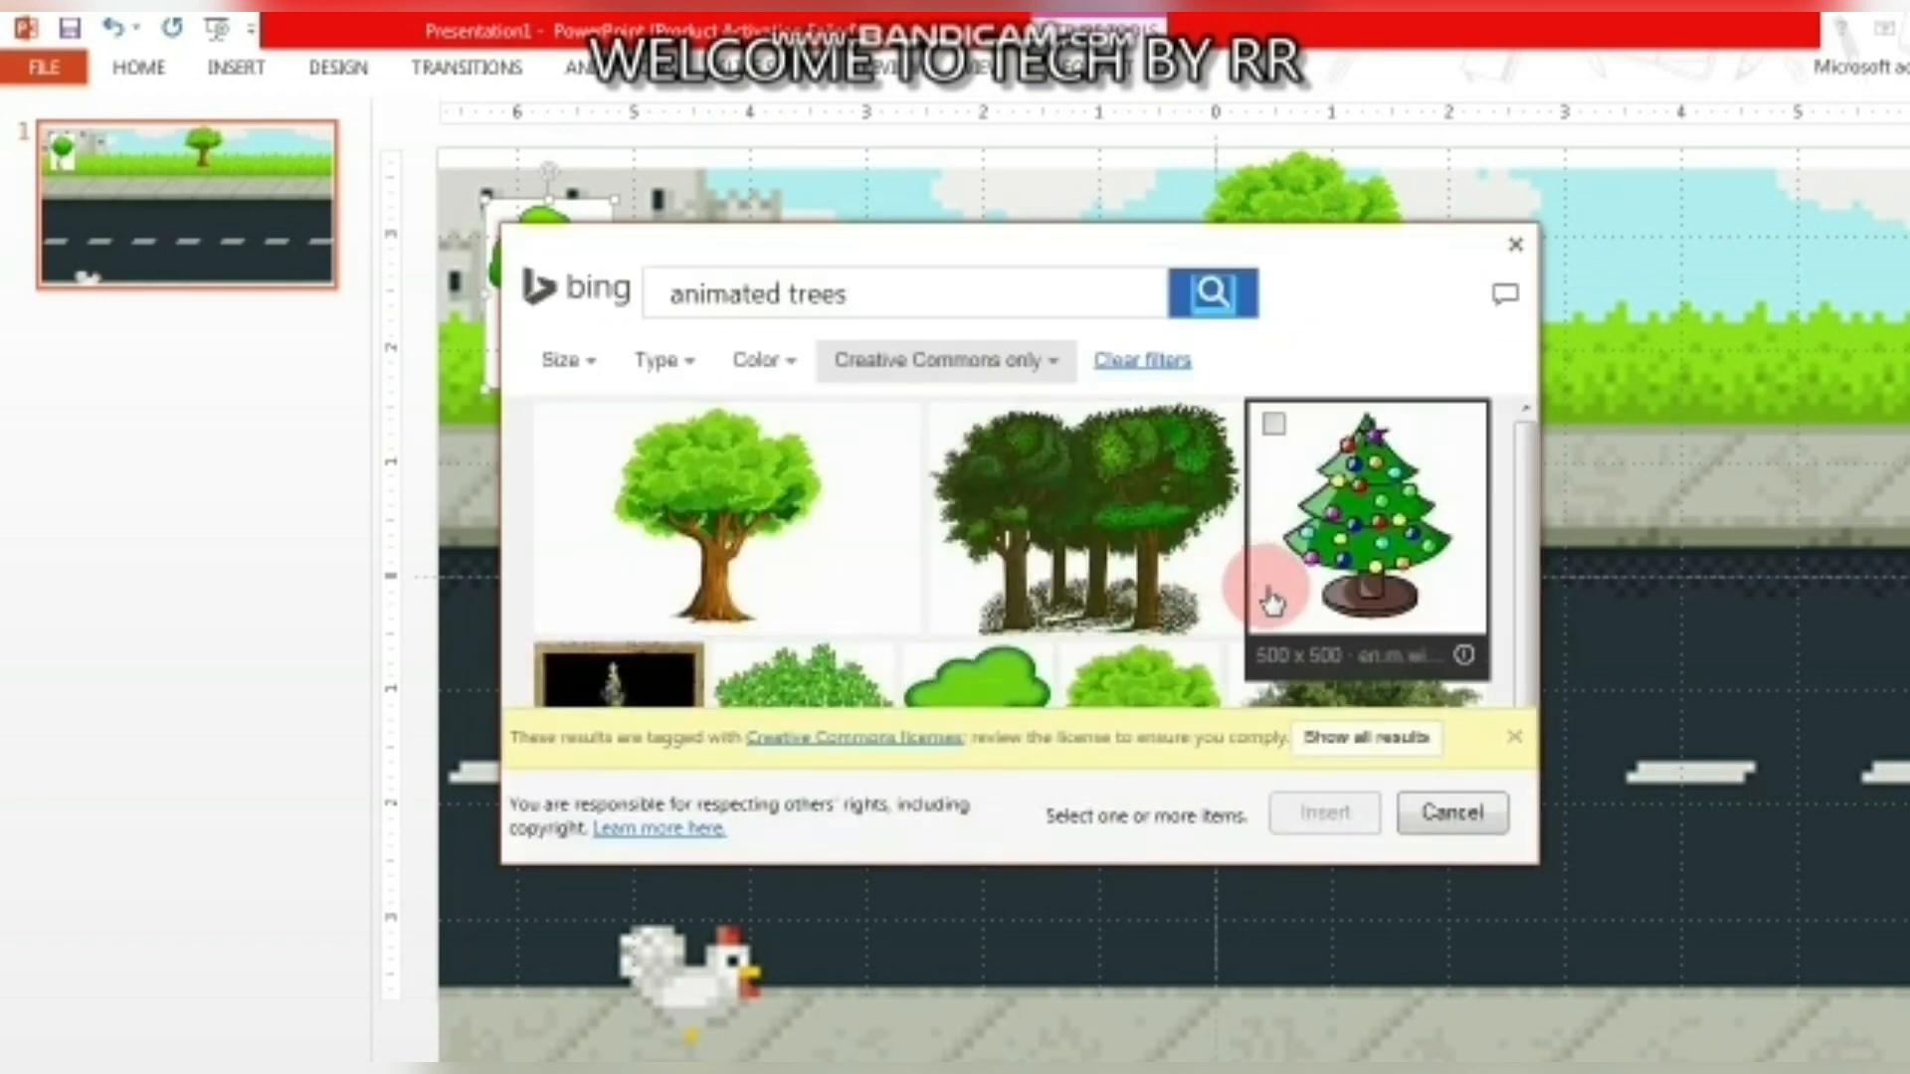
{"action": "scroll", "coordinate": [1376, 600], "scroll_direction": "down", "scroll_amount": 5}
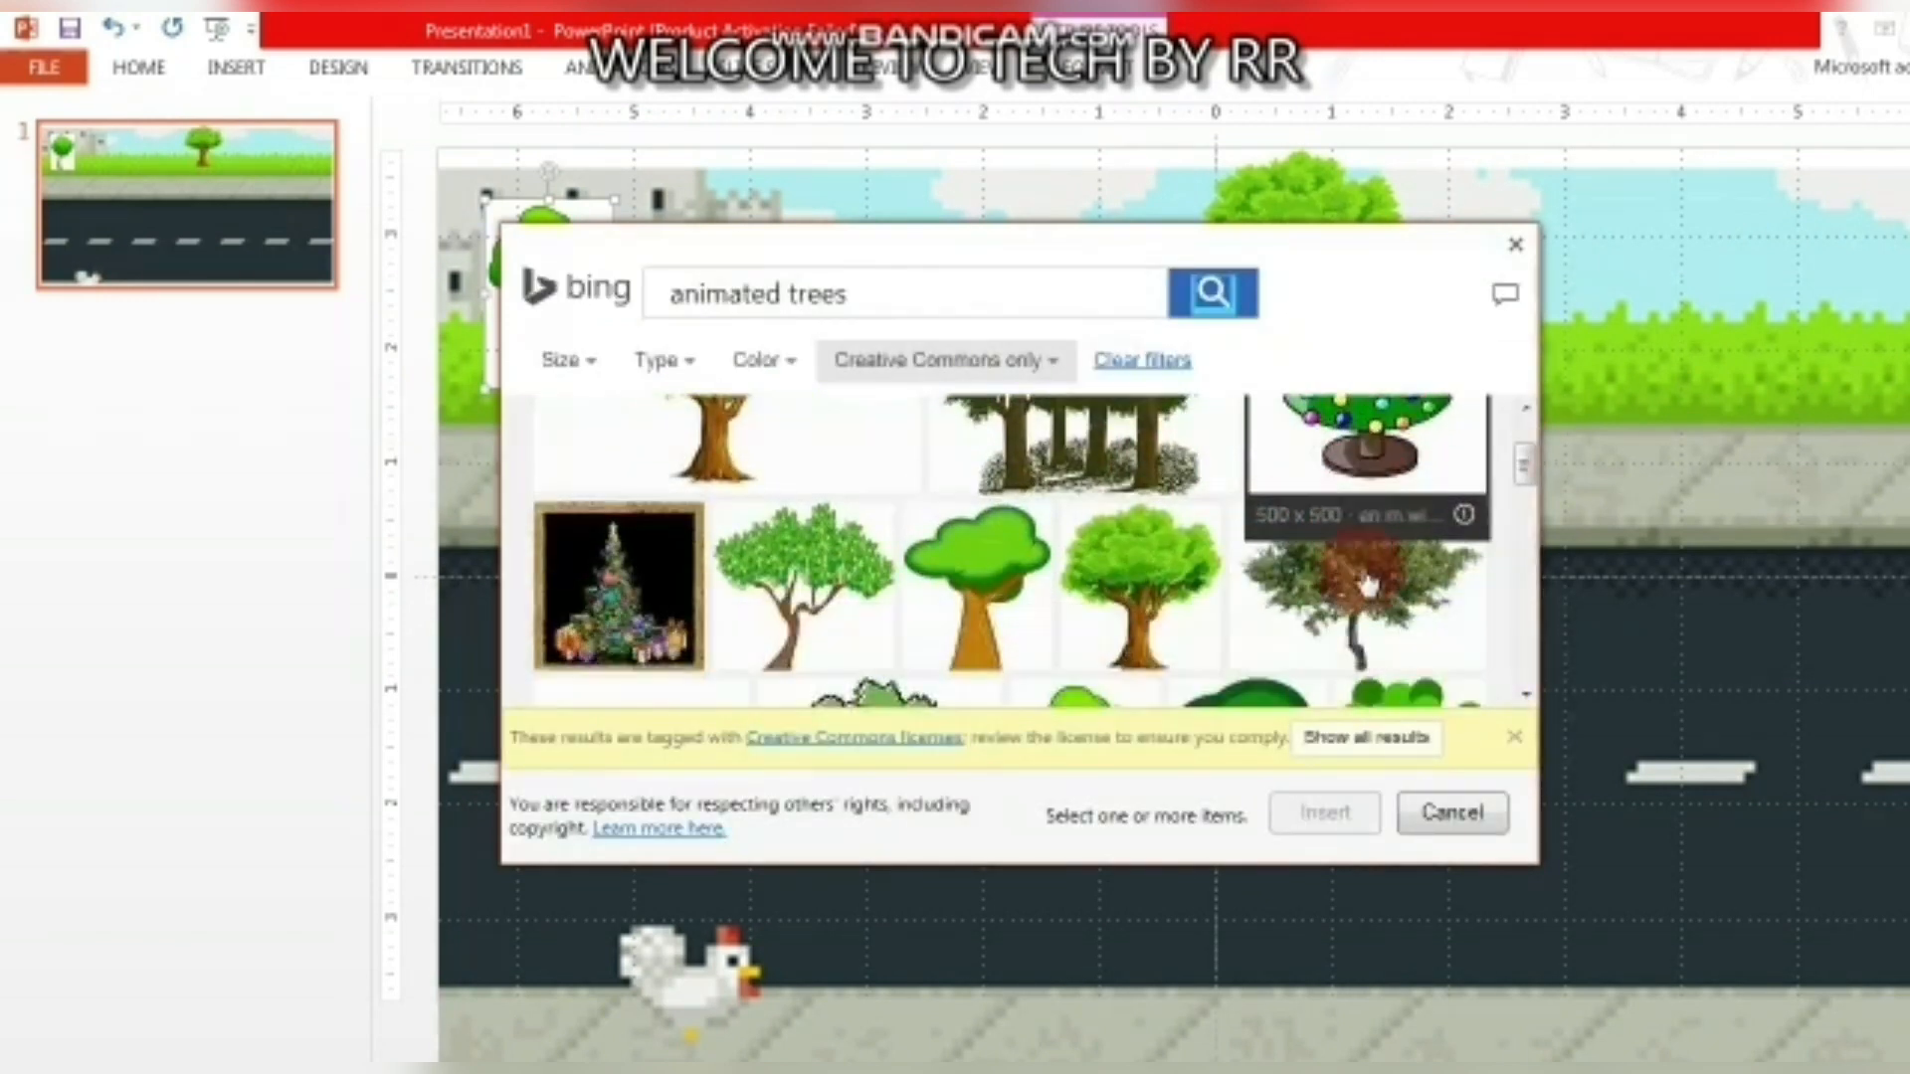
{"action": "scroll", "coordinate": [1375, 600], "scroll_direction": "down", "scroll_amount": 5}
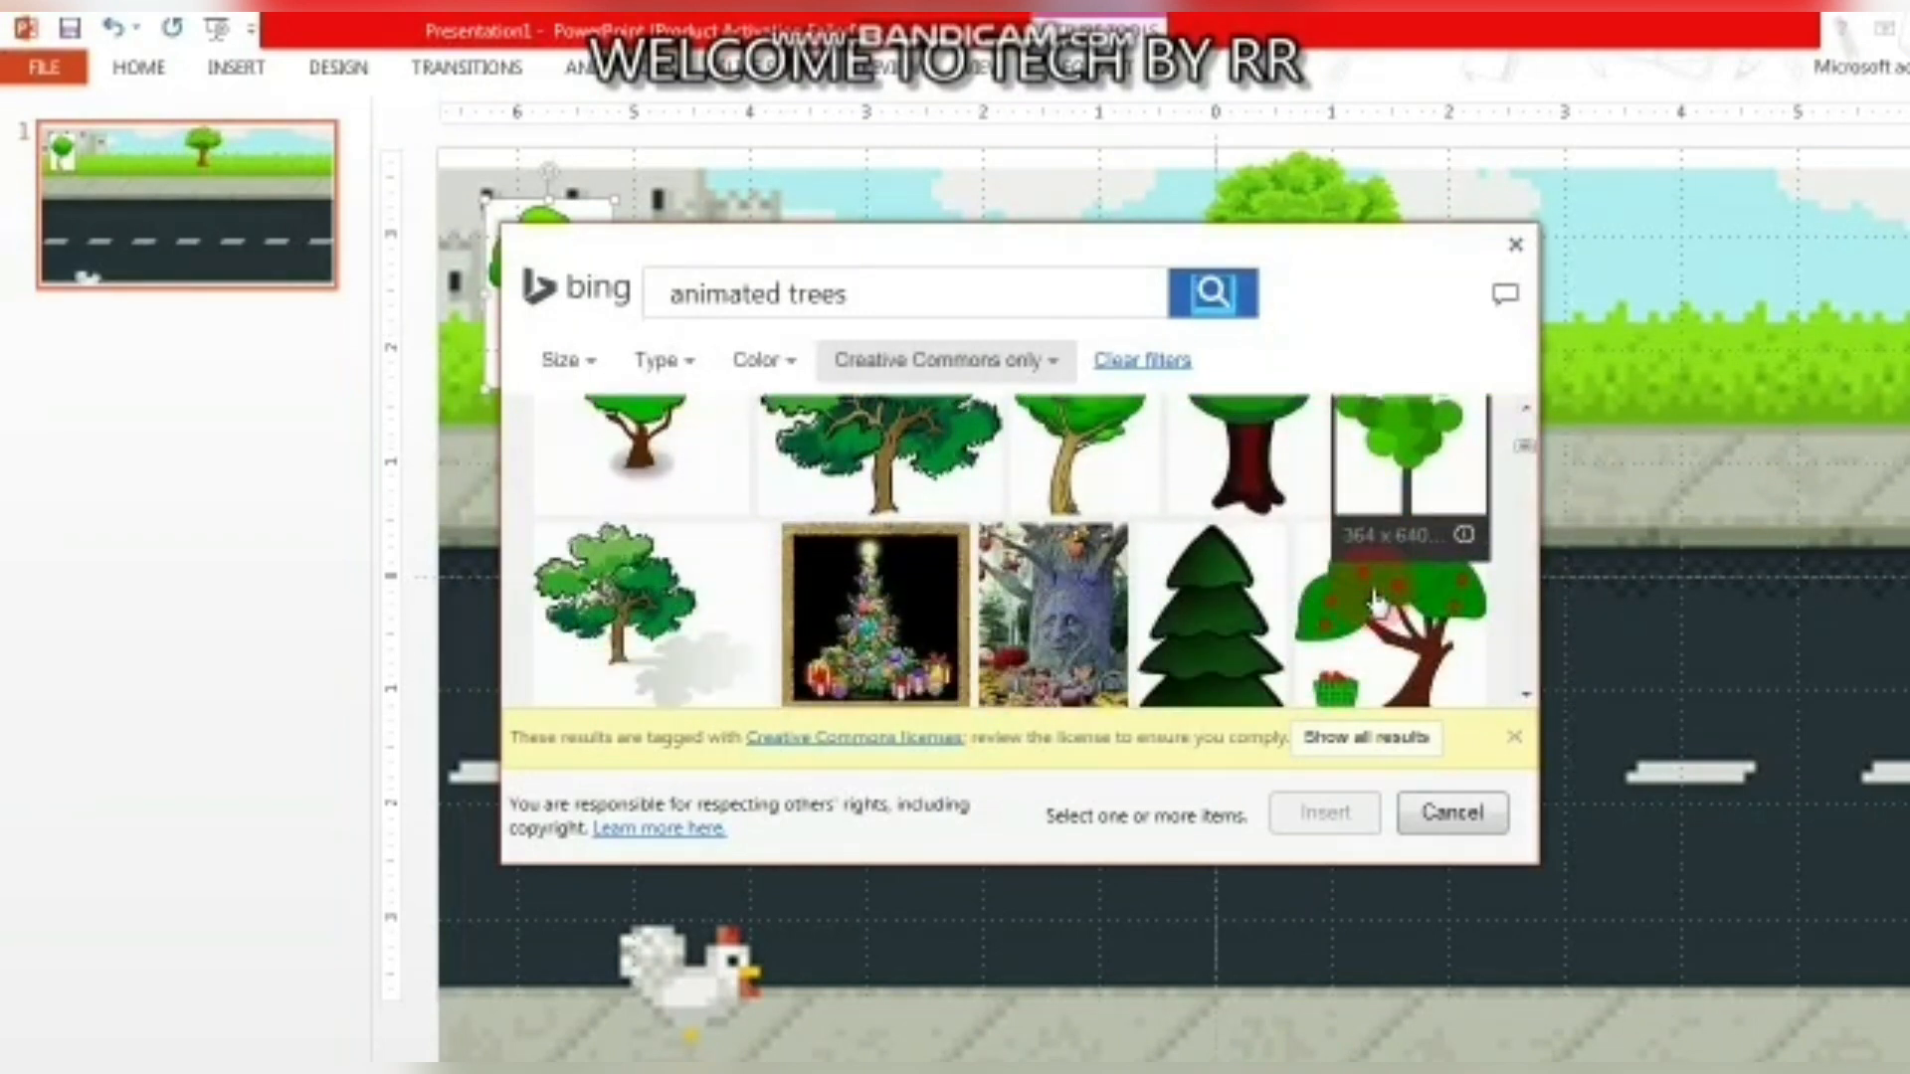
{"action": "scroll", "coordinate": [1376, 600], "scroll_direction": "down", "scroll_amount": 5}
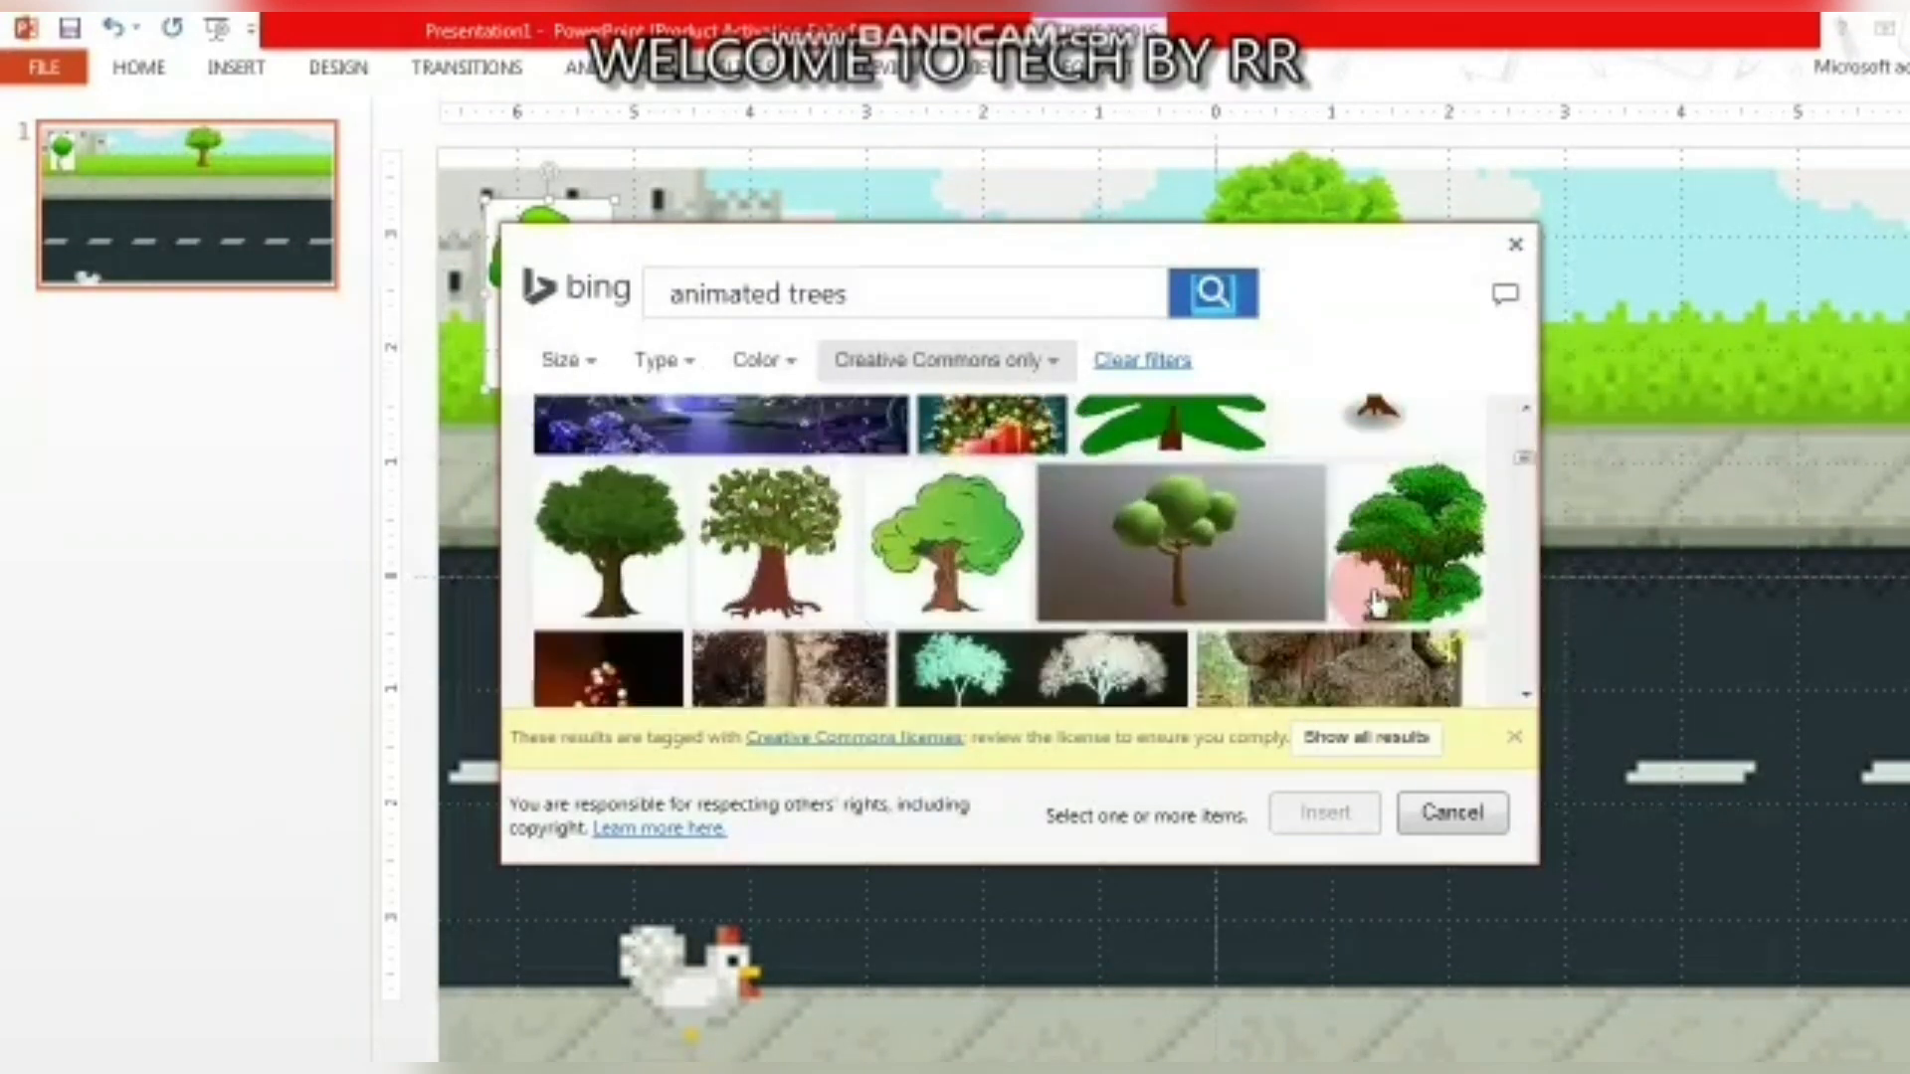
{"action": "scroll", "coordinate": [1375, 600], "scroll_direction": "down", "scroll_amount": 3}
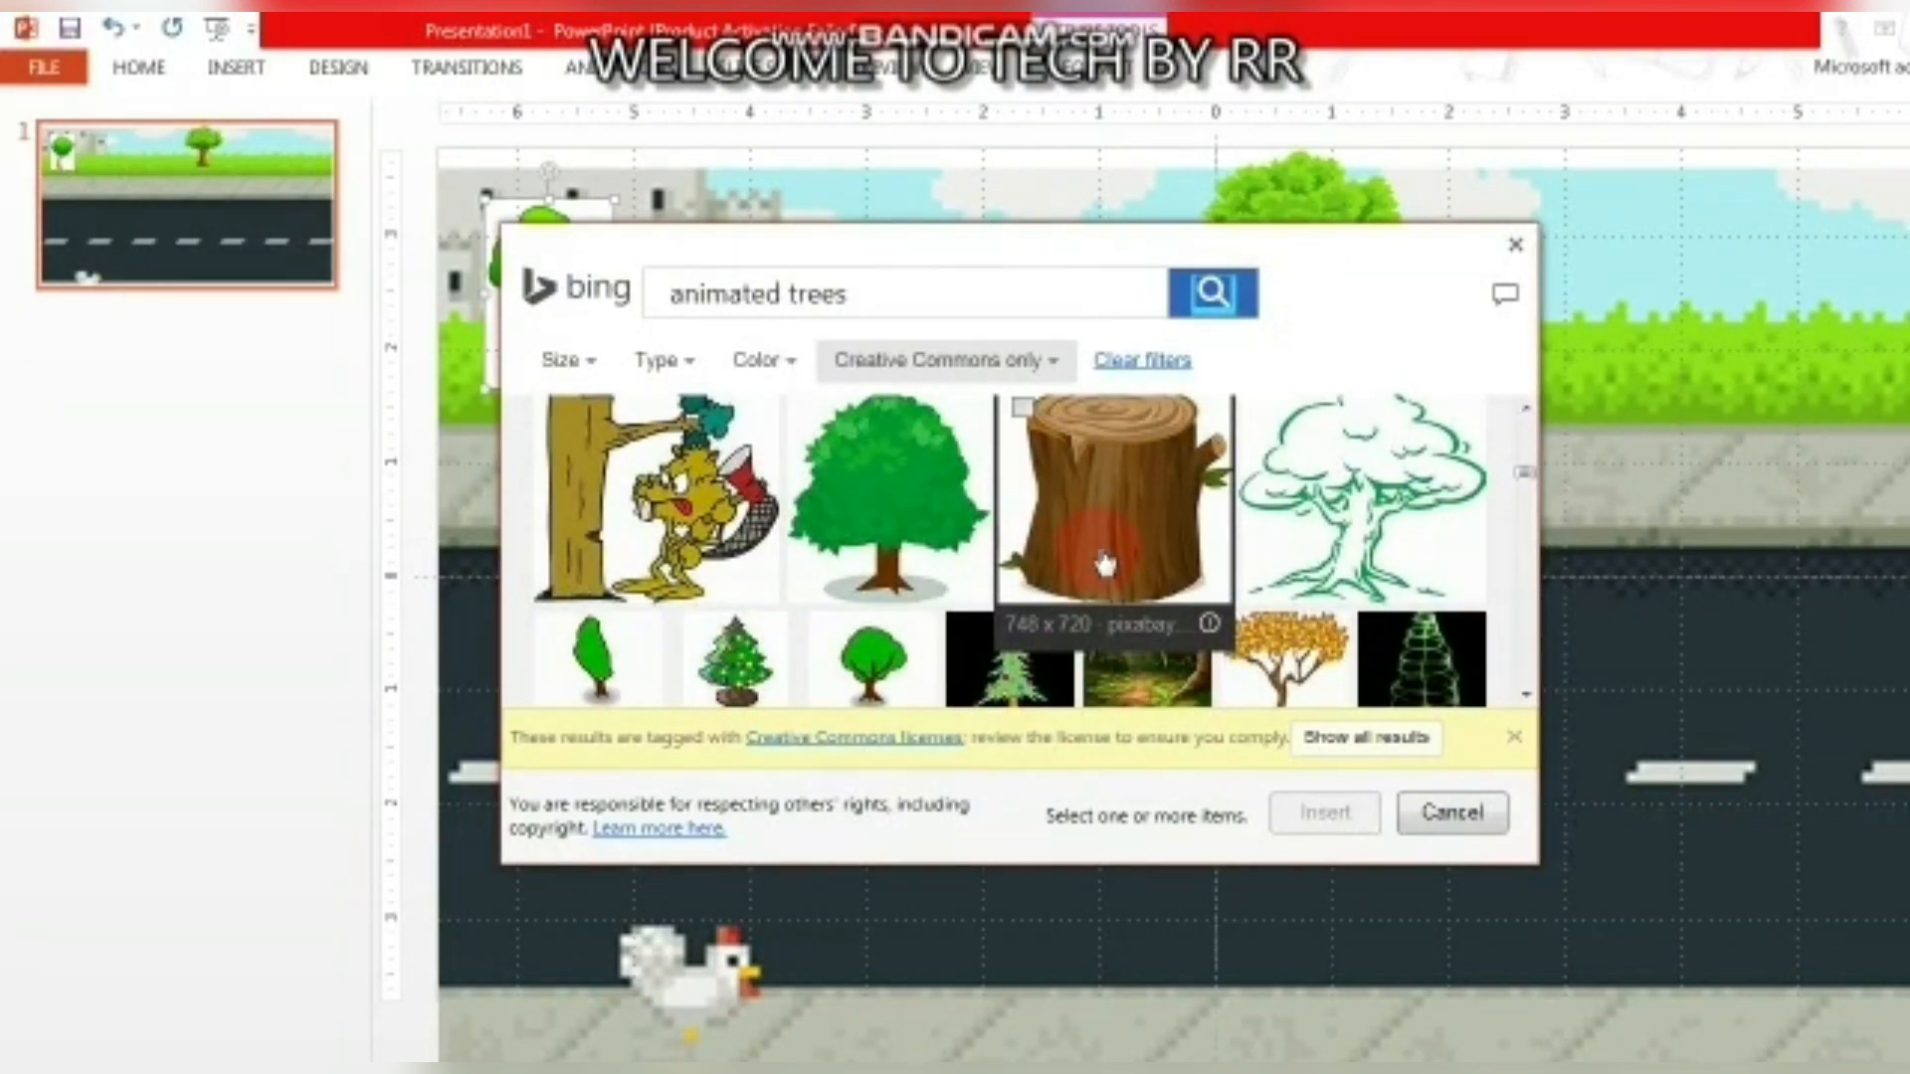
{"action": "left_click", "coordinate": [1105, 567]}
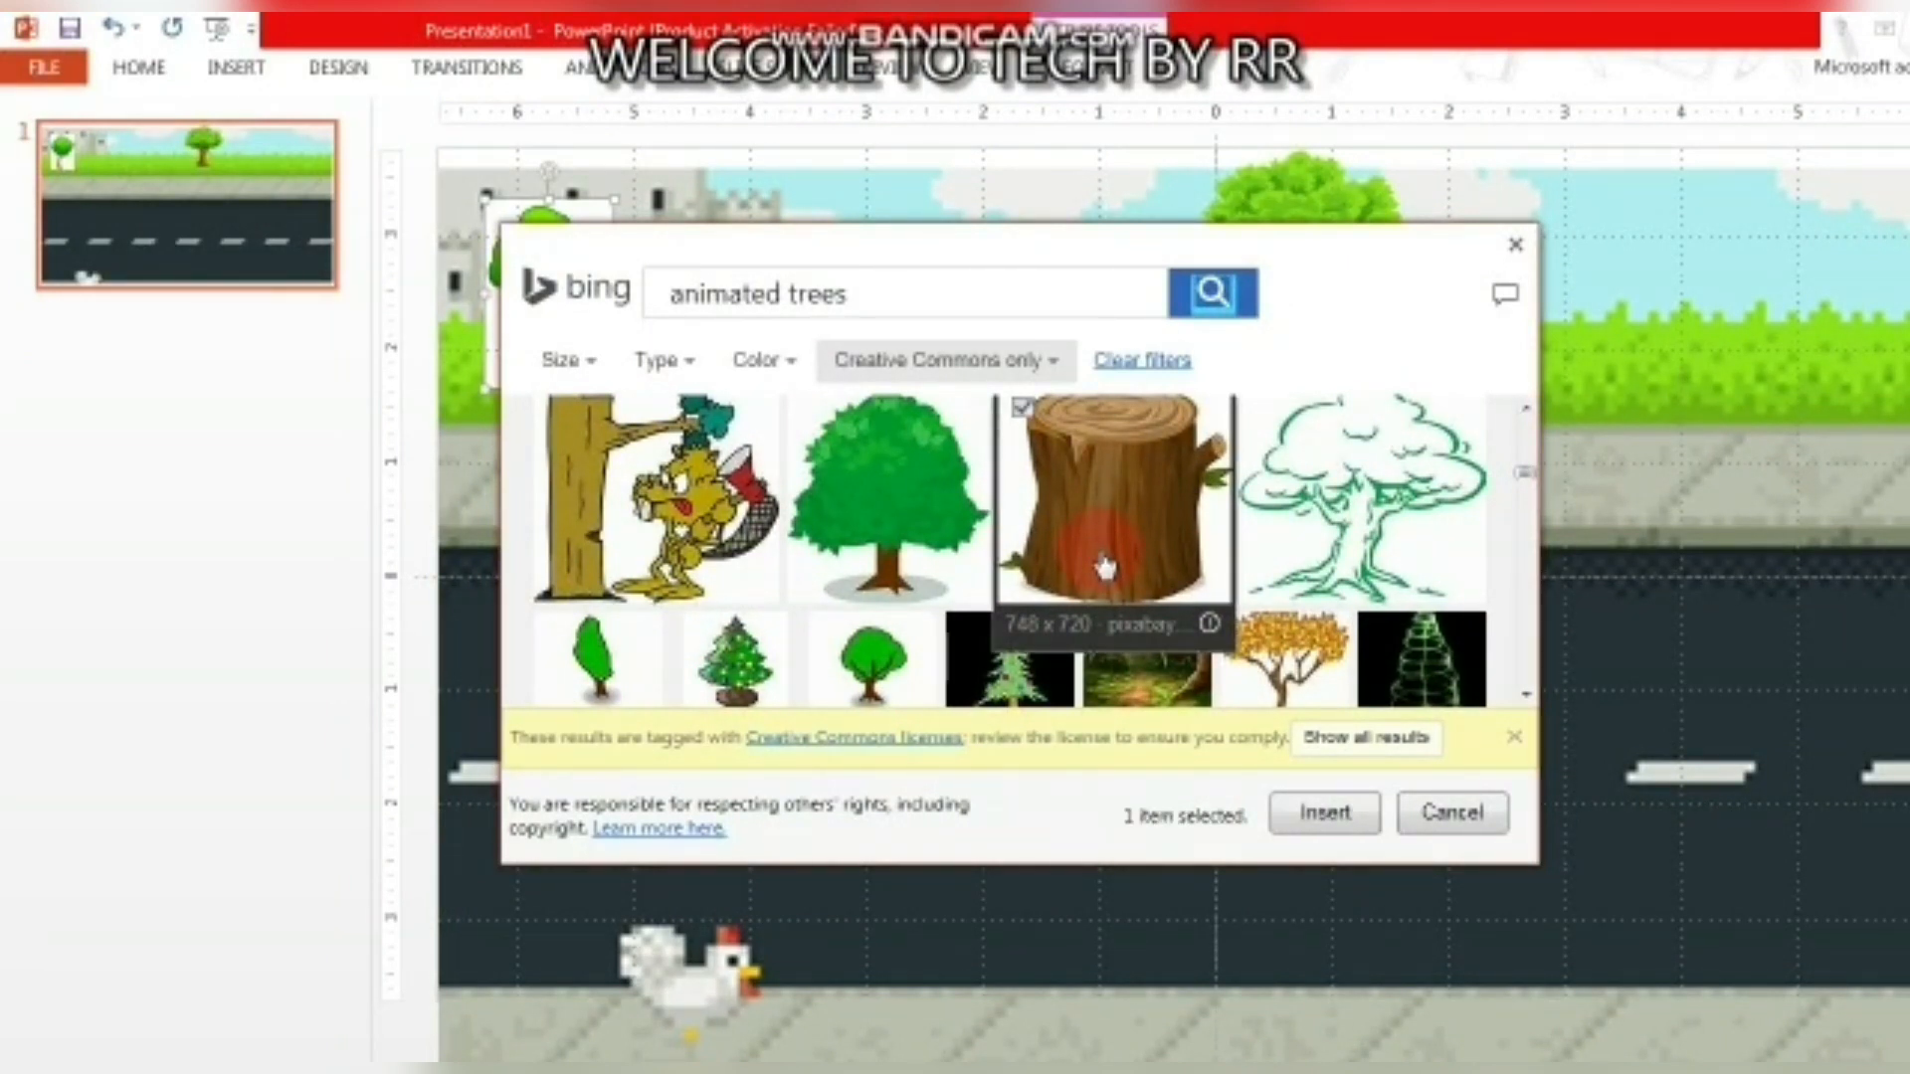
{"action": "left_click", "coordinate": [1305, 822]}
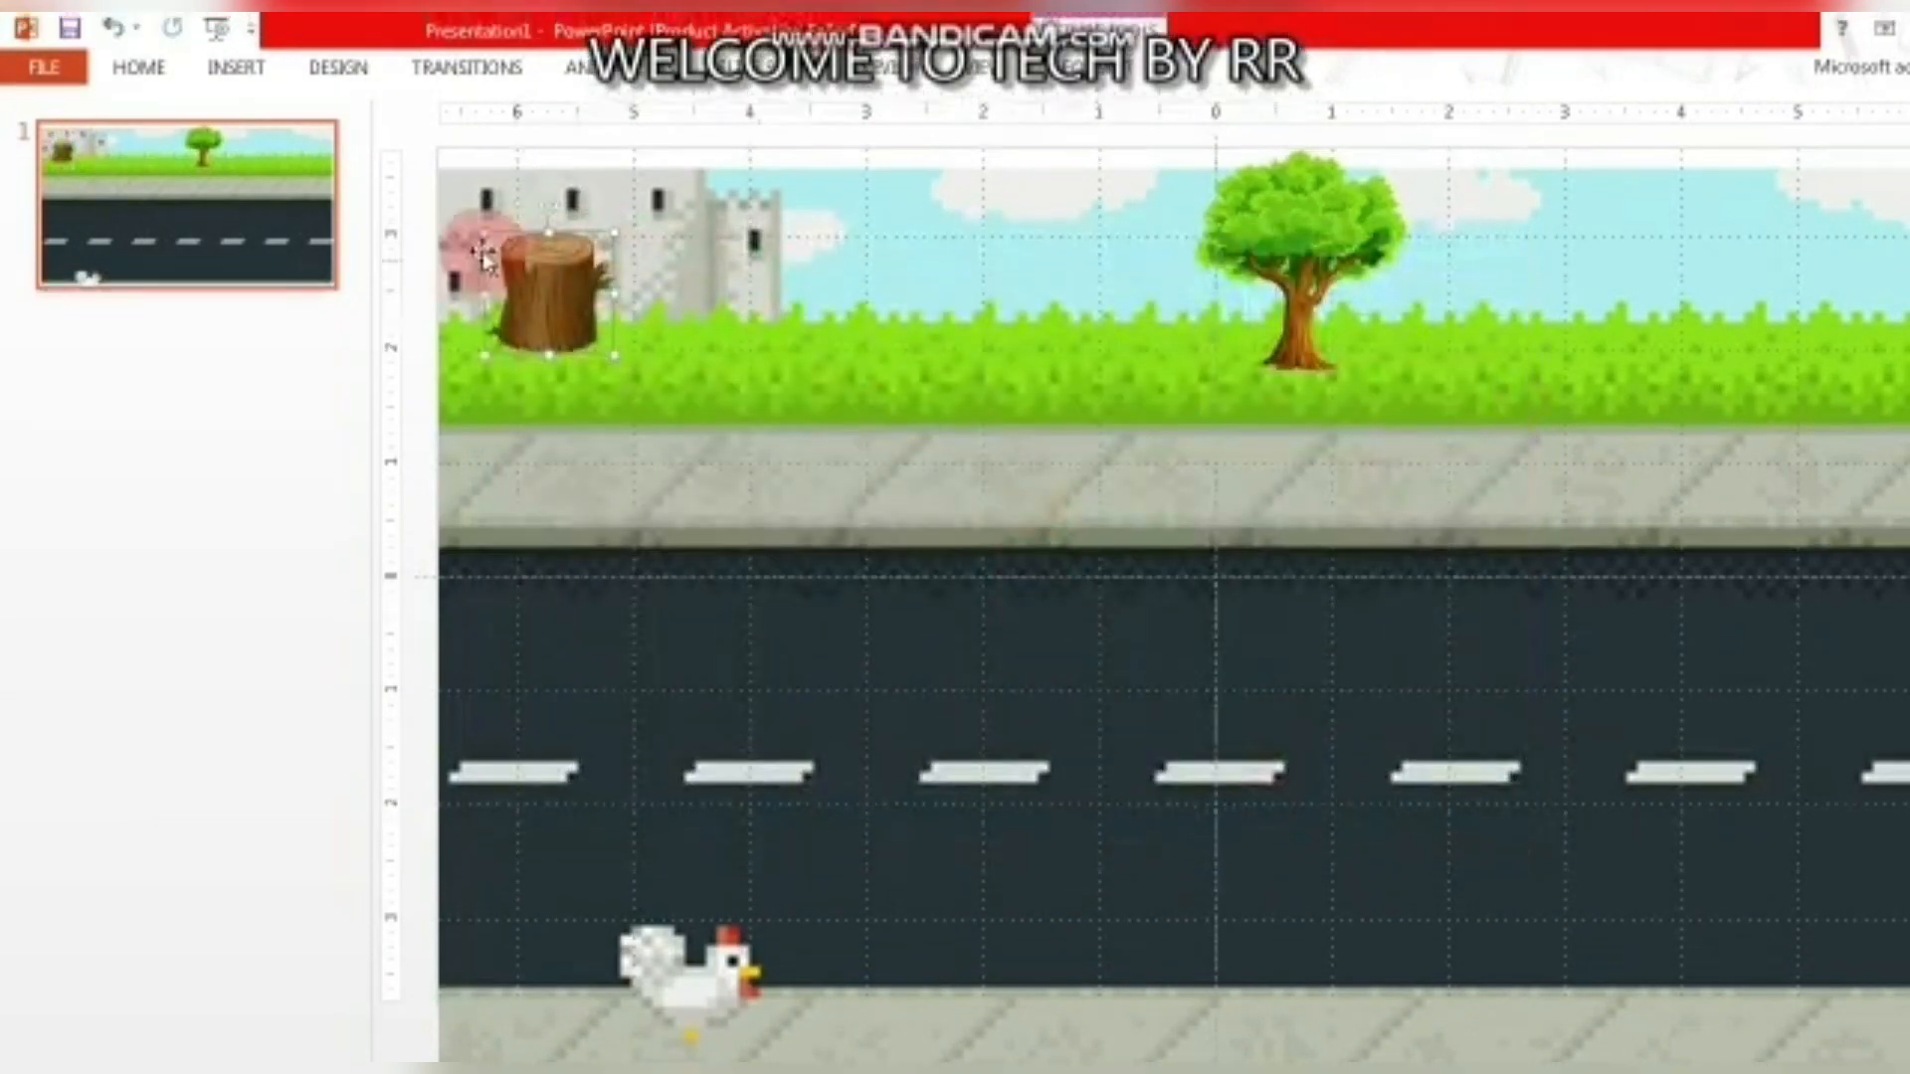
Move the stump to the grass on the right side of the scene and the tree back beside the castle.
{"action": "left_click_drag", "start_coordinate": [560, 311], "coordinate": [1600, 352]}
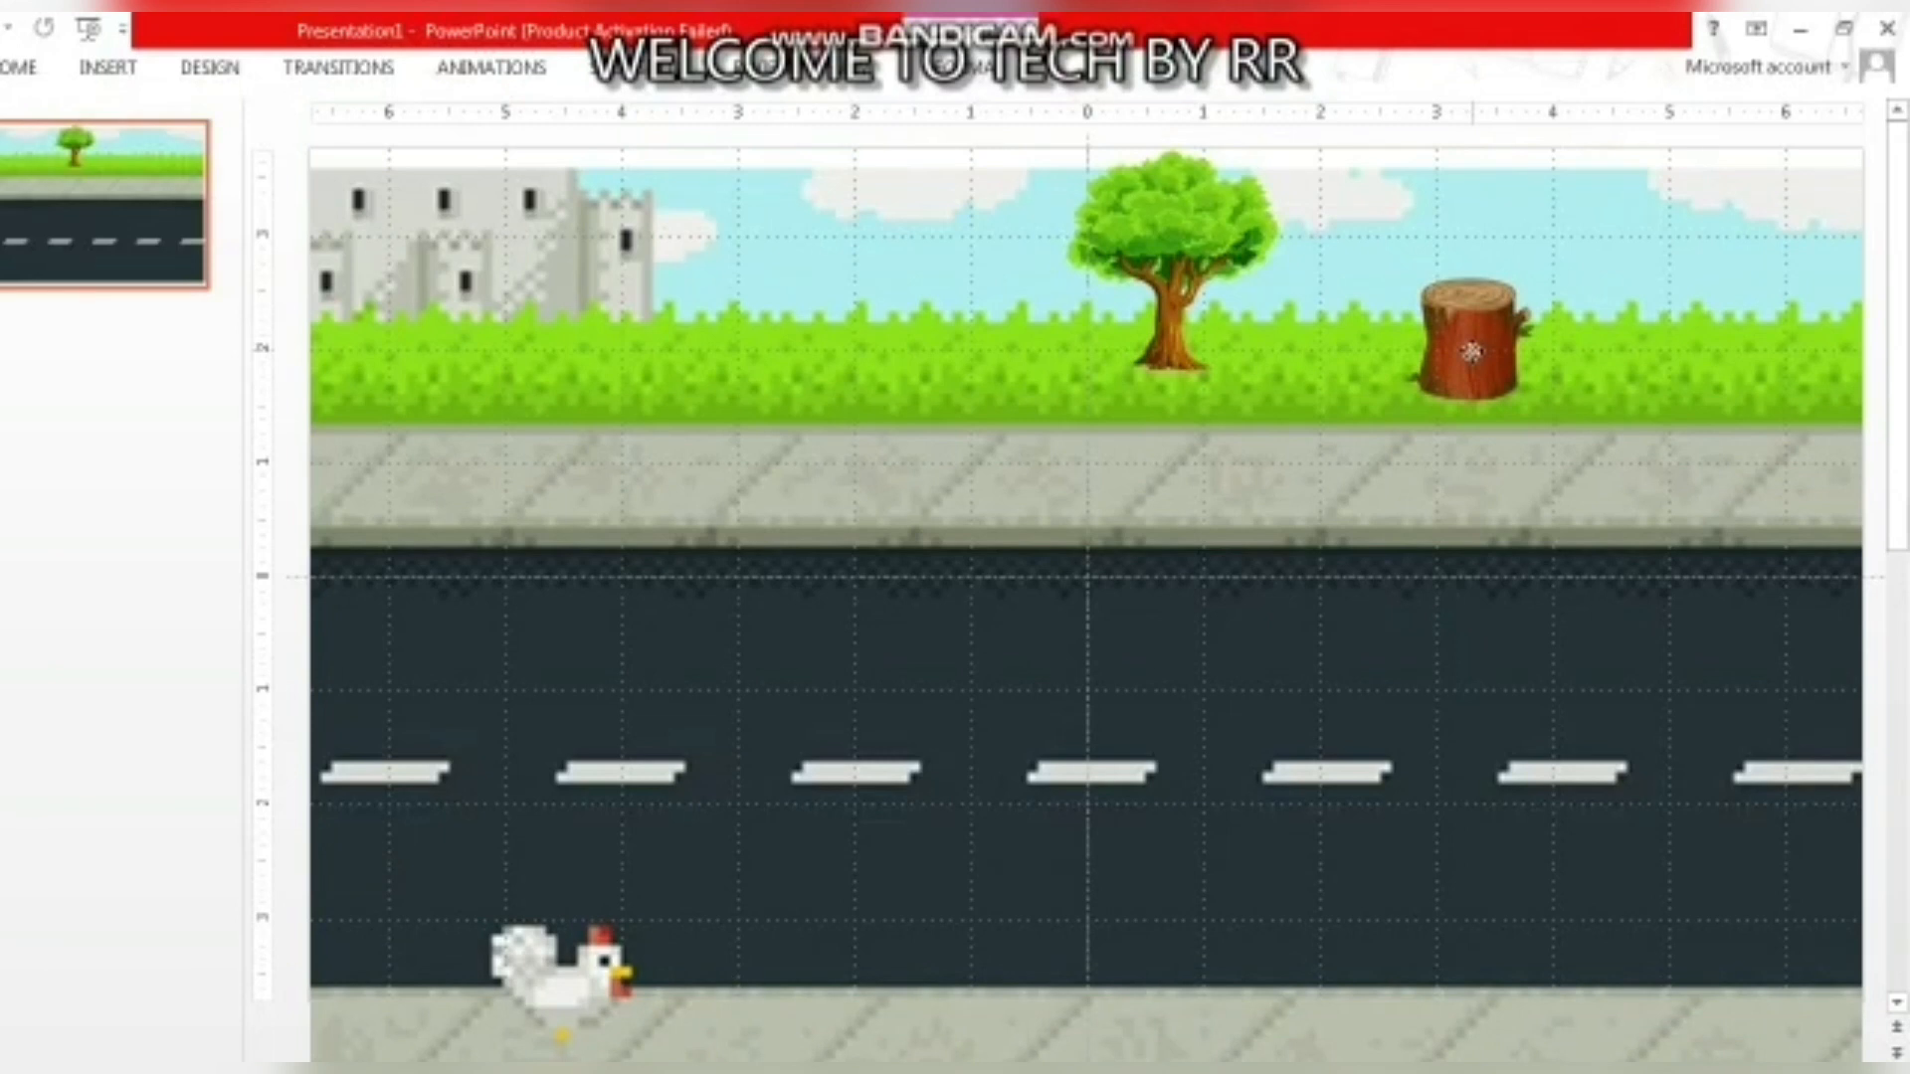
{"action": "left_click_drag", "start_coordinate": [1151, 214], "coordinate": [796, 211]}
Stretch the road background picture upward to close the gap at the slide's upper edge.
{"action": "left_click", "coordinate": [992, 376]}
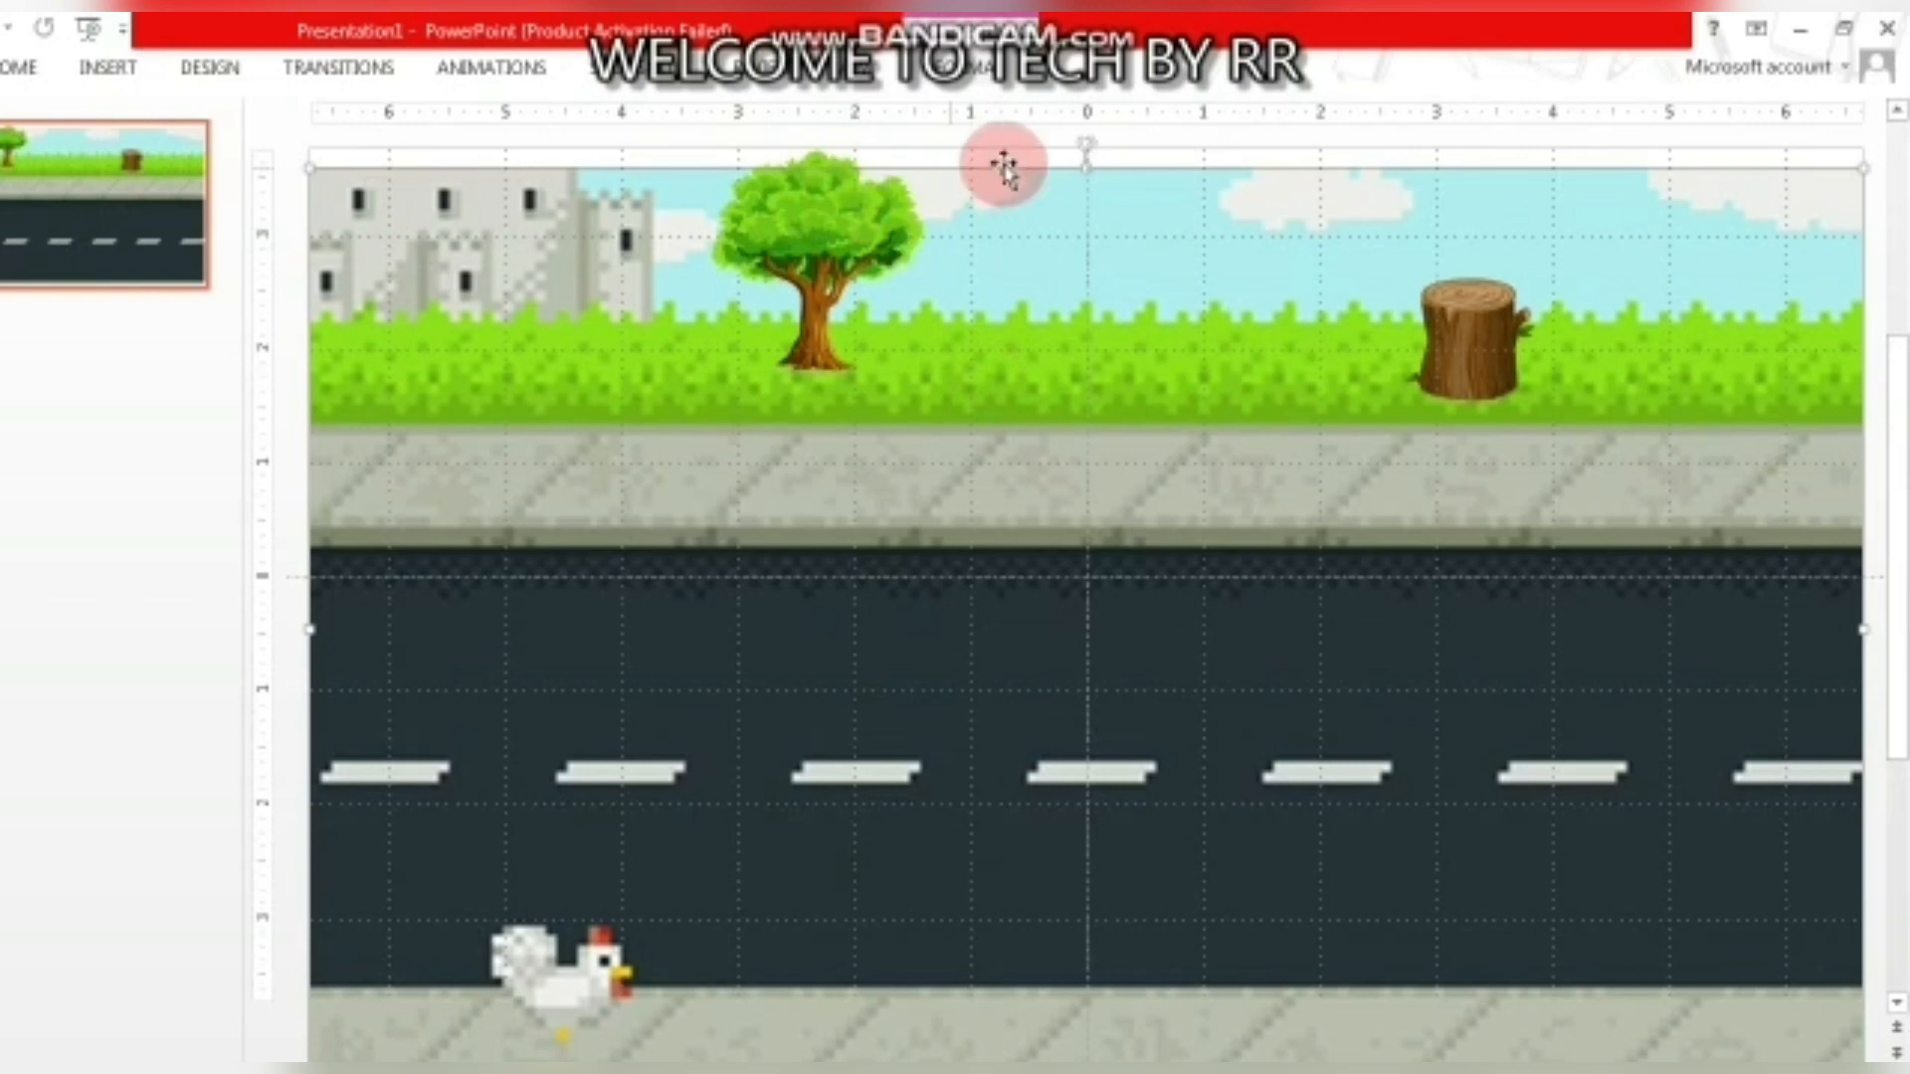
{"action": "left_click_drag", "start_coordinate": [1086, 164], "coordinate": [1087, 150]}
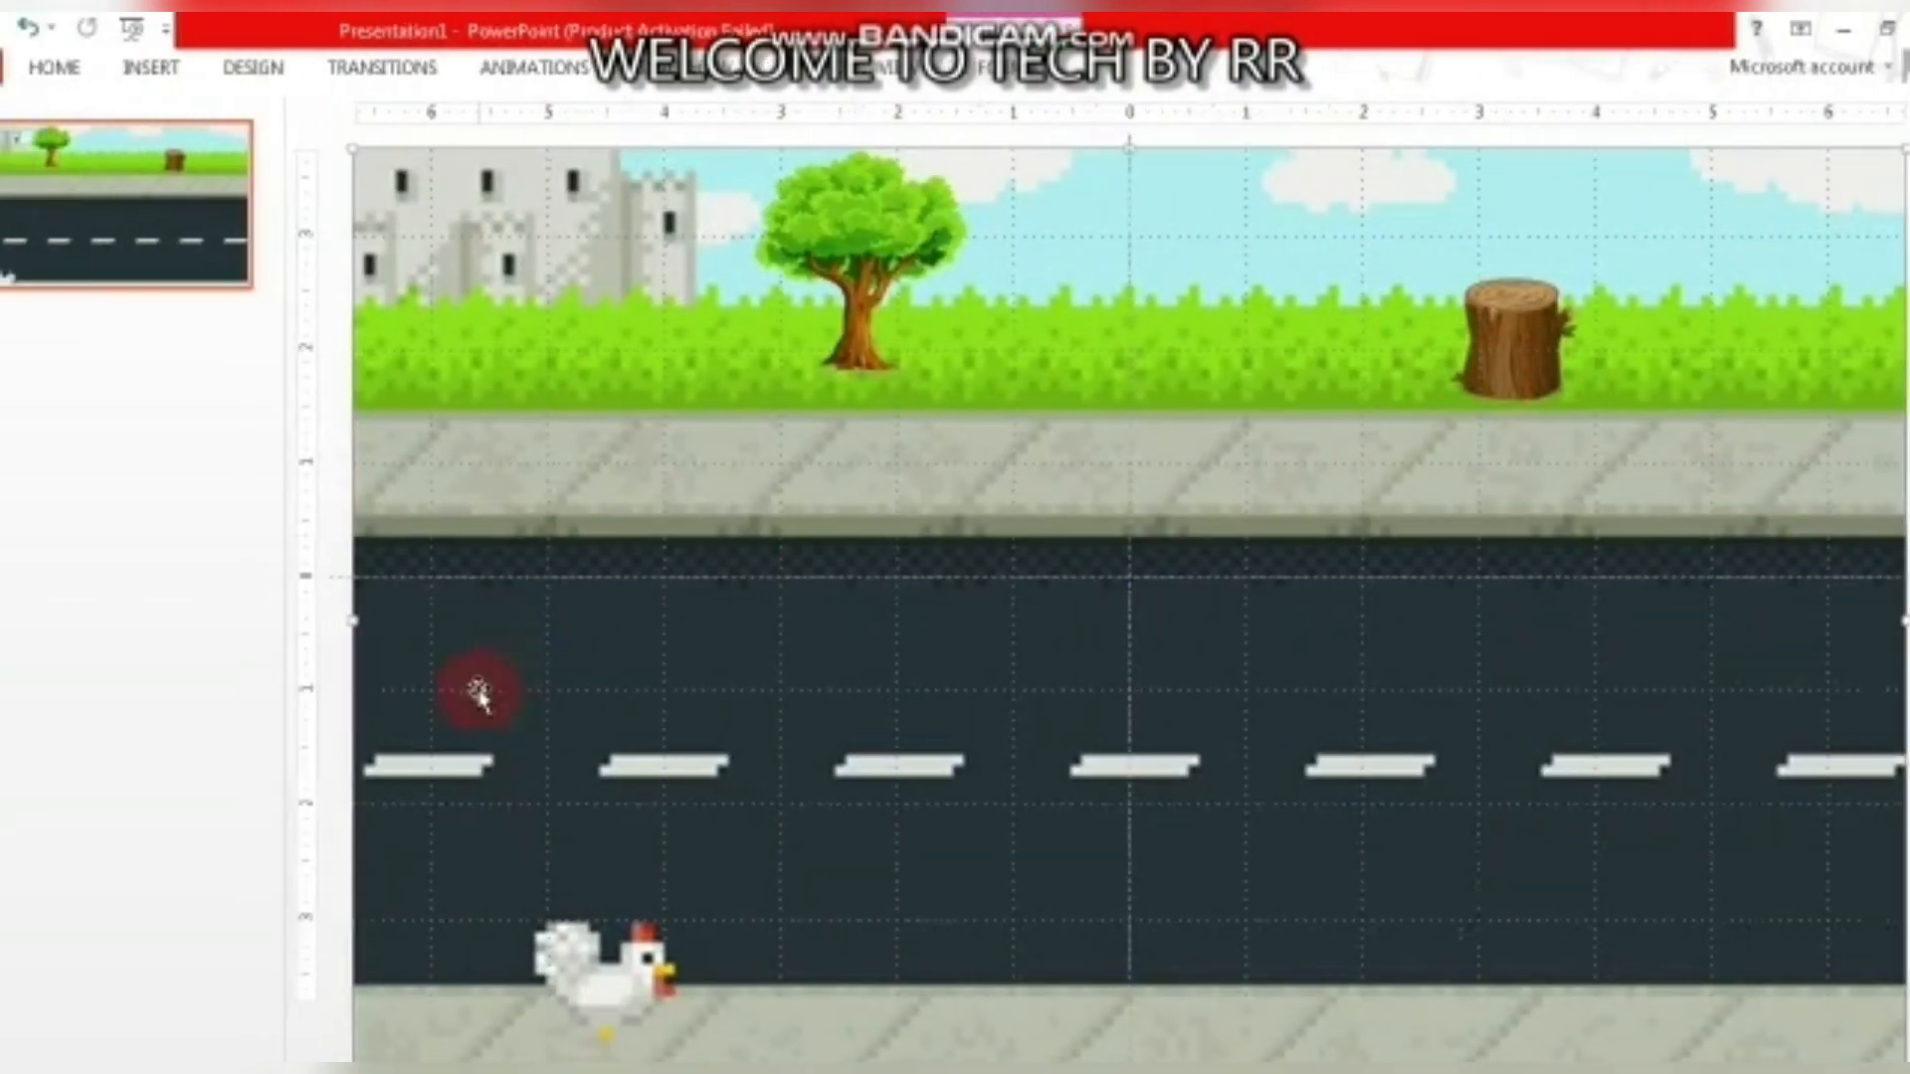
Search Bing images for "animated cars" and insert the black and purple sports car with green flames.
{"action": "left_click", "coordinate": [281, 68]}
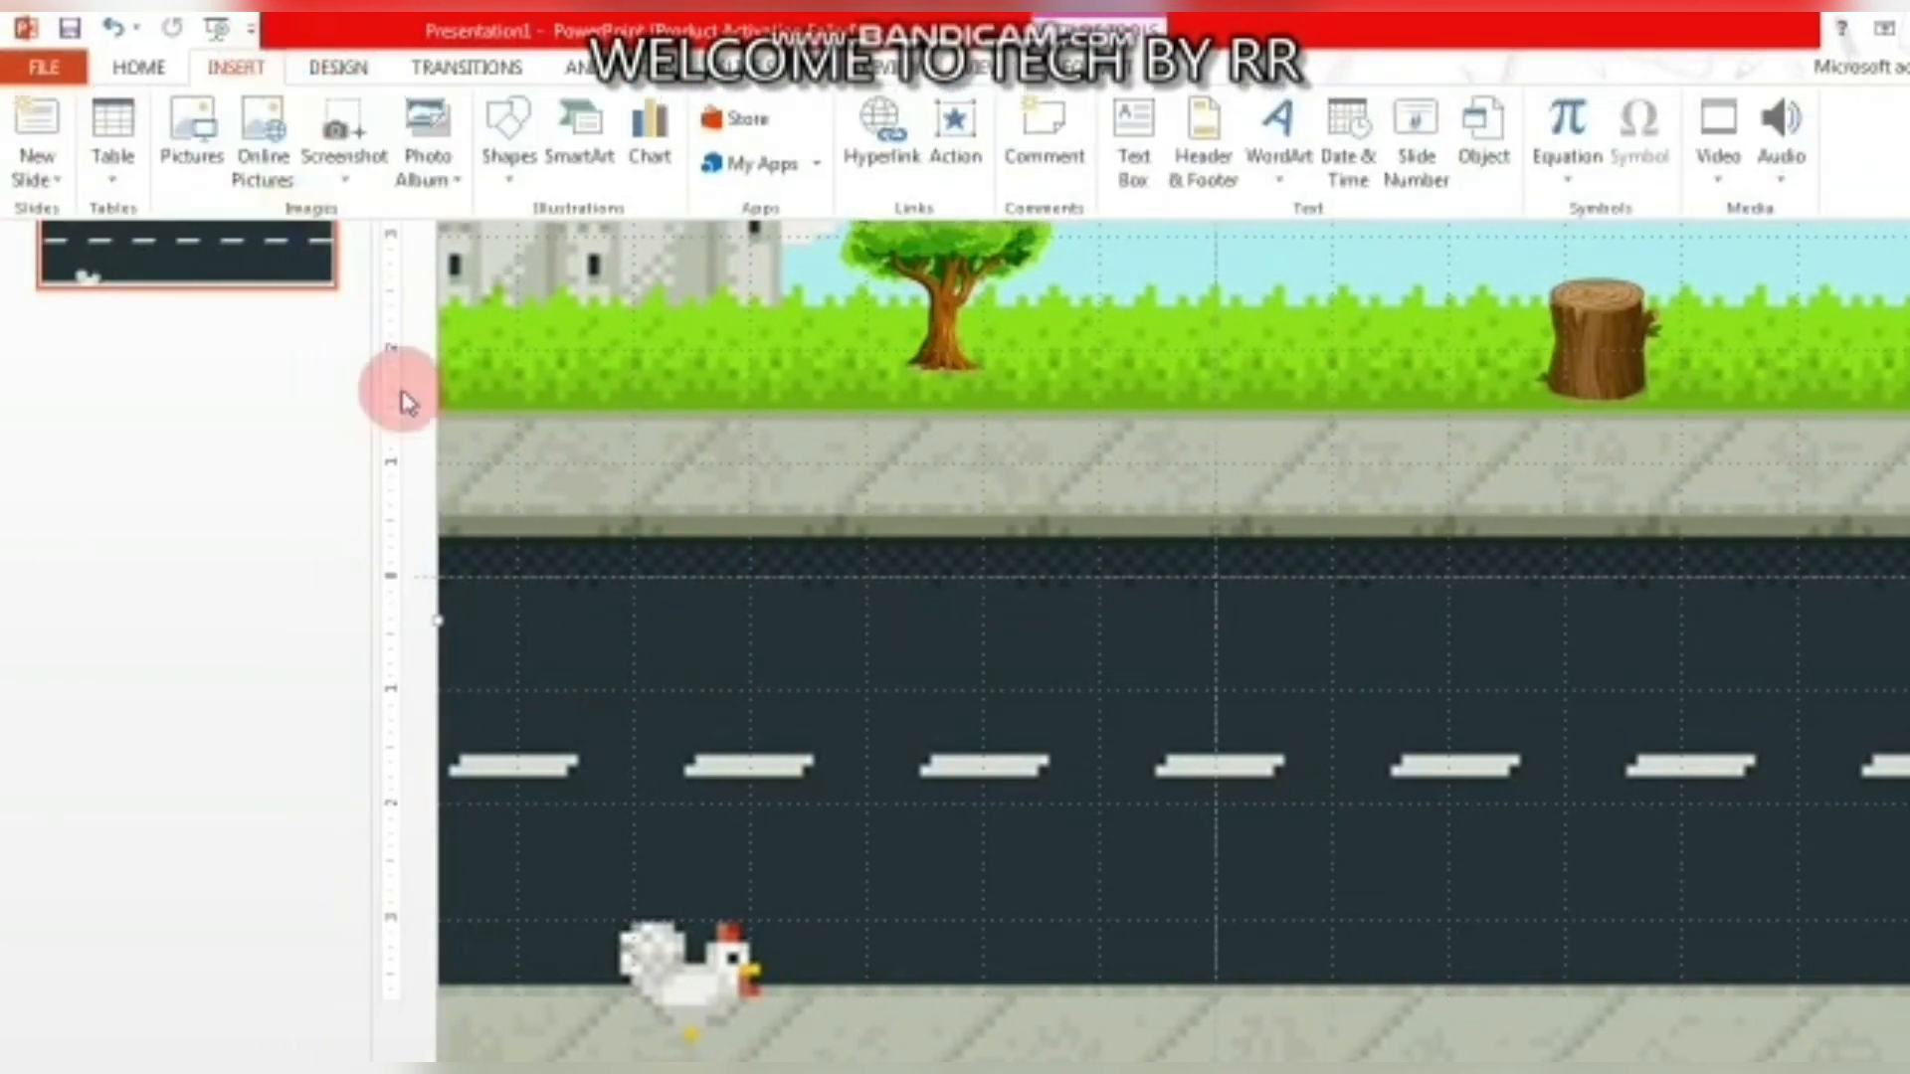
{"action": "left_click", "coordinate": [256, 162]}
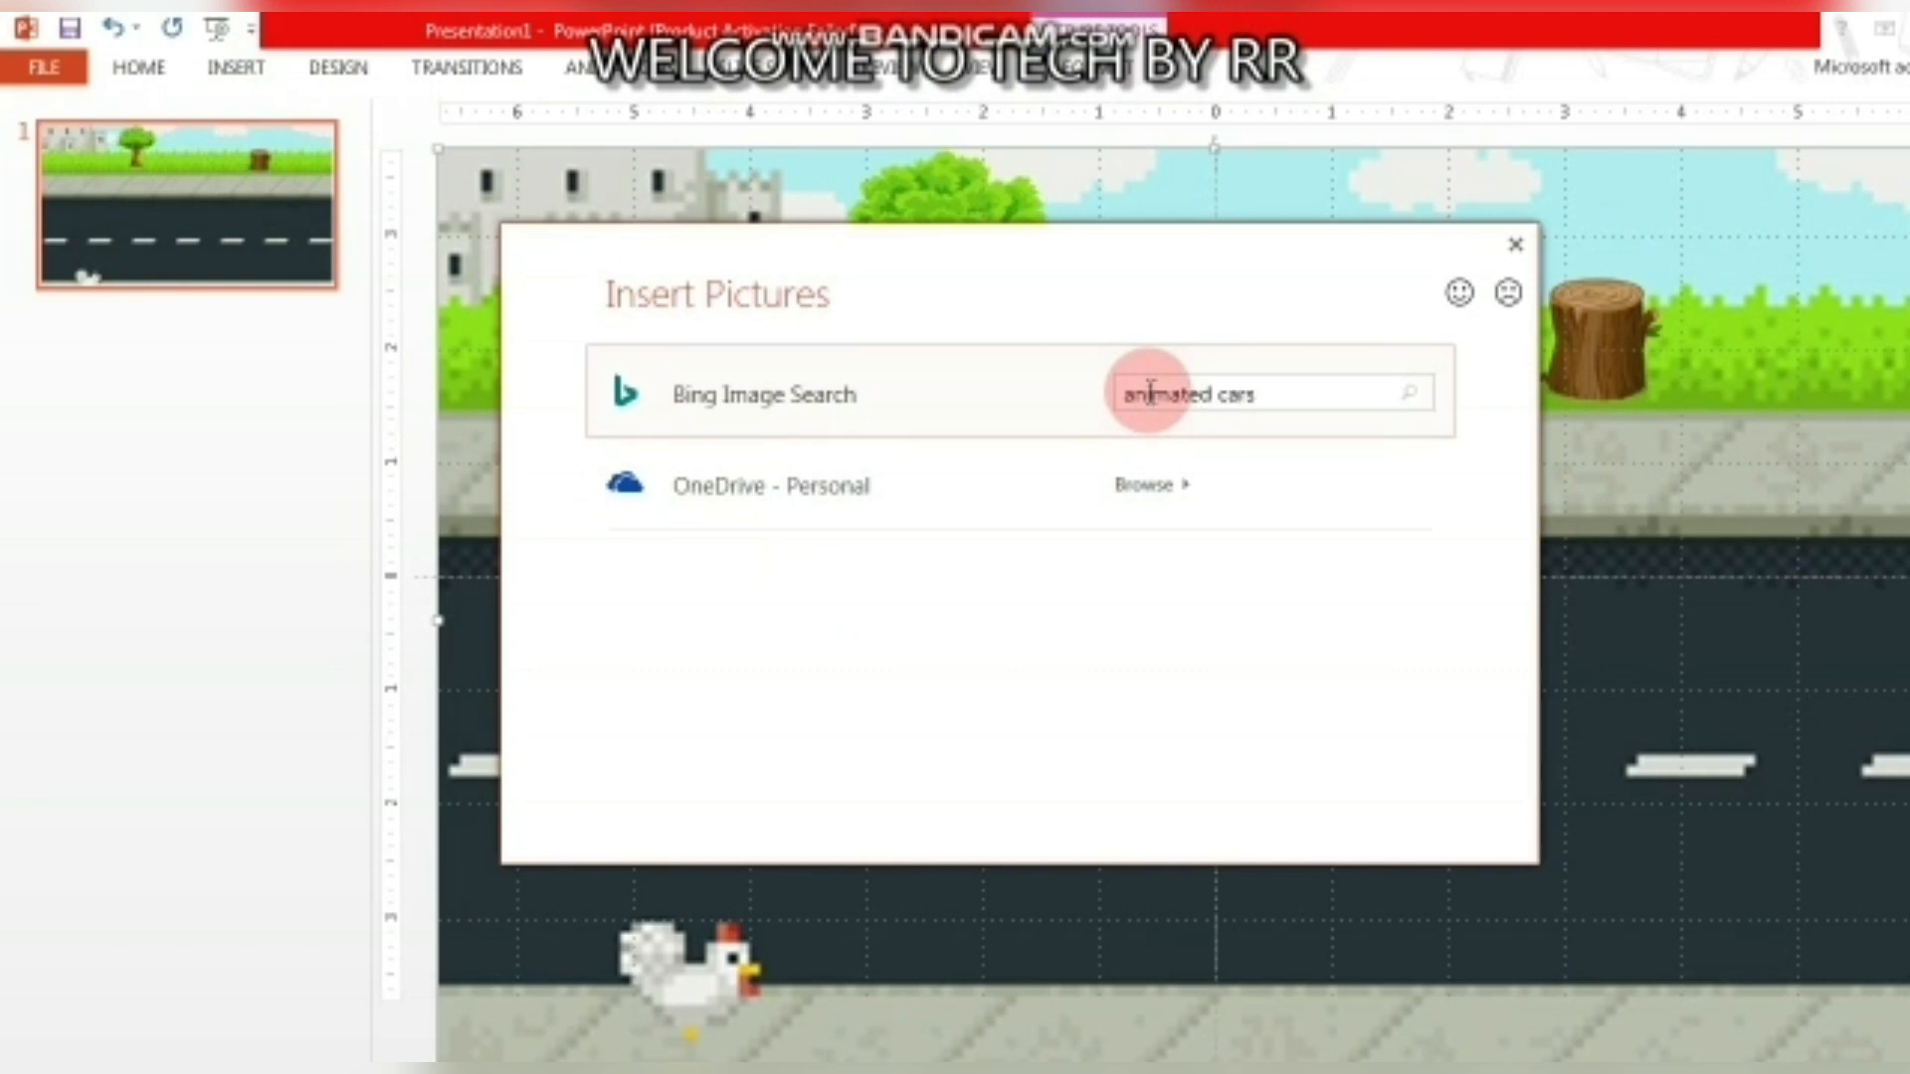
{"action": "key", "text": "Return"}
{"action": "left_click", "coordinate": [906, 662]}
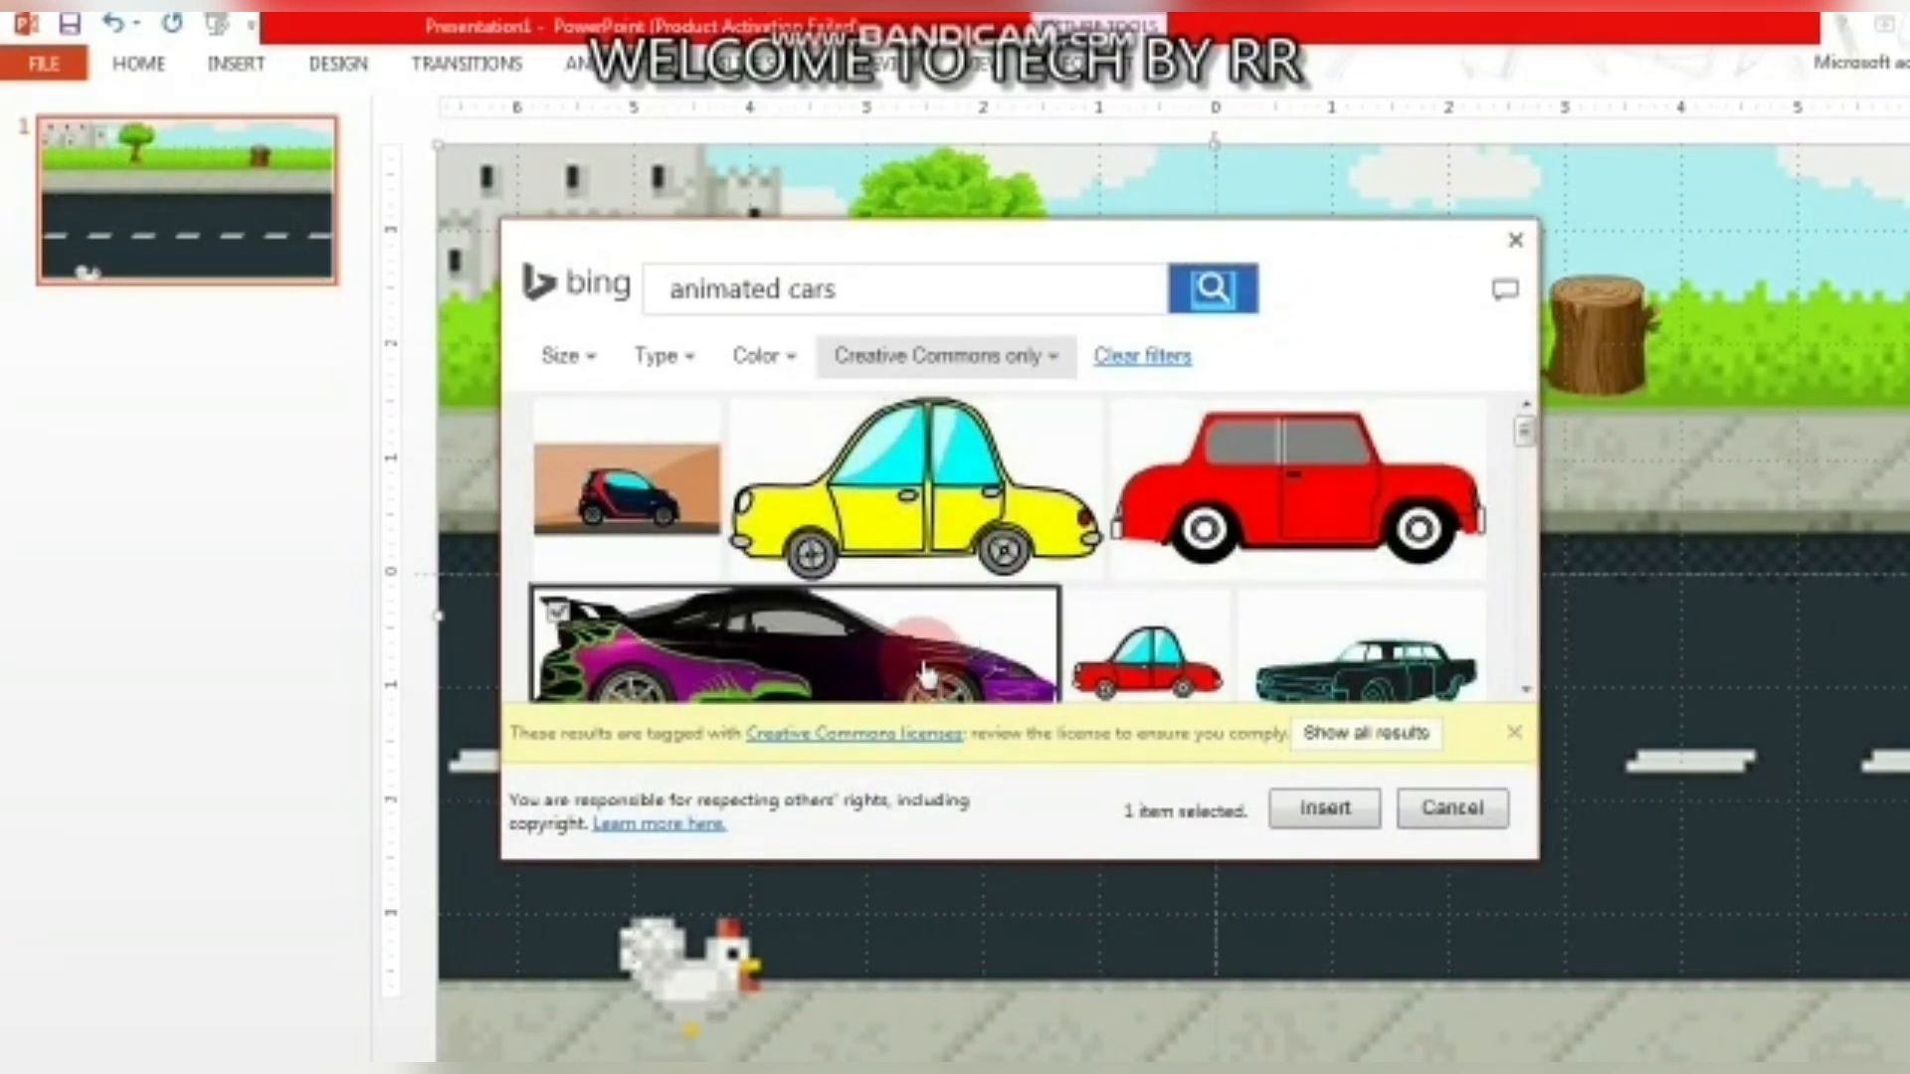
{"action": "left_click", "coordinate": [1318, 807]}
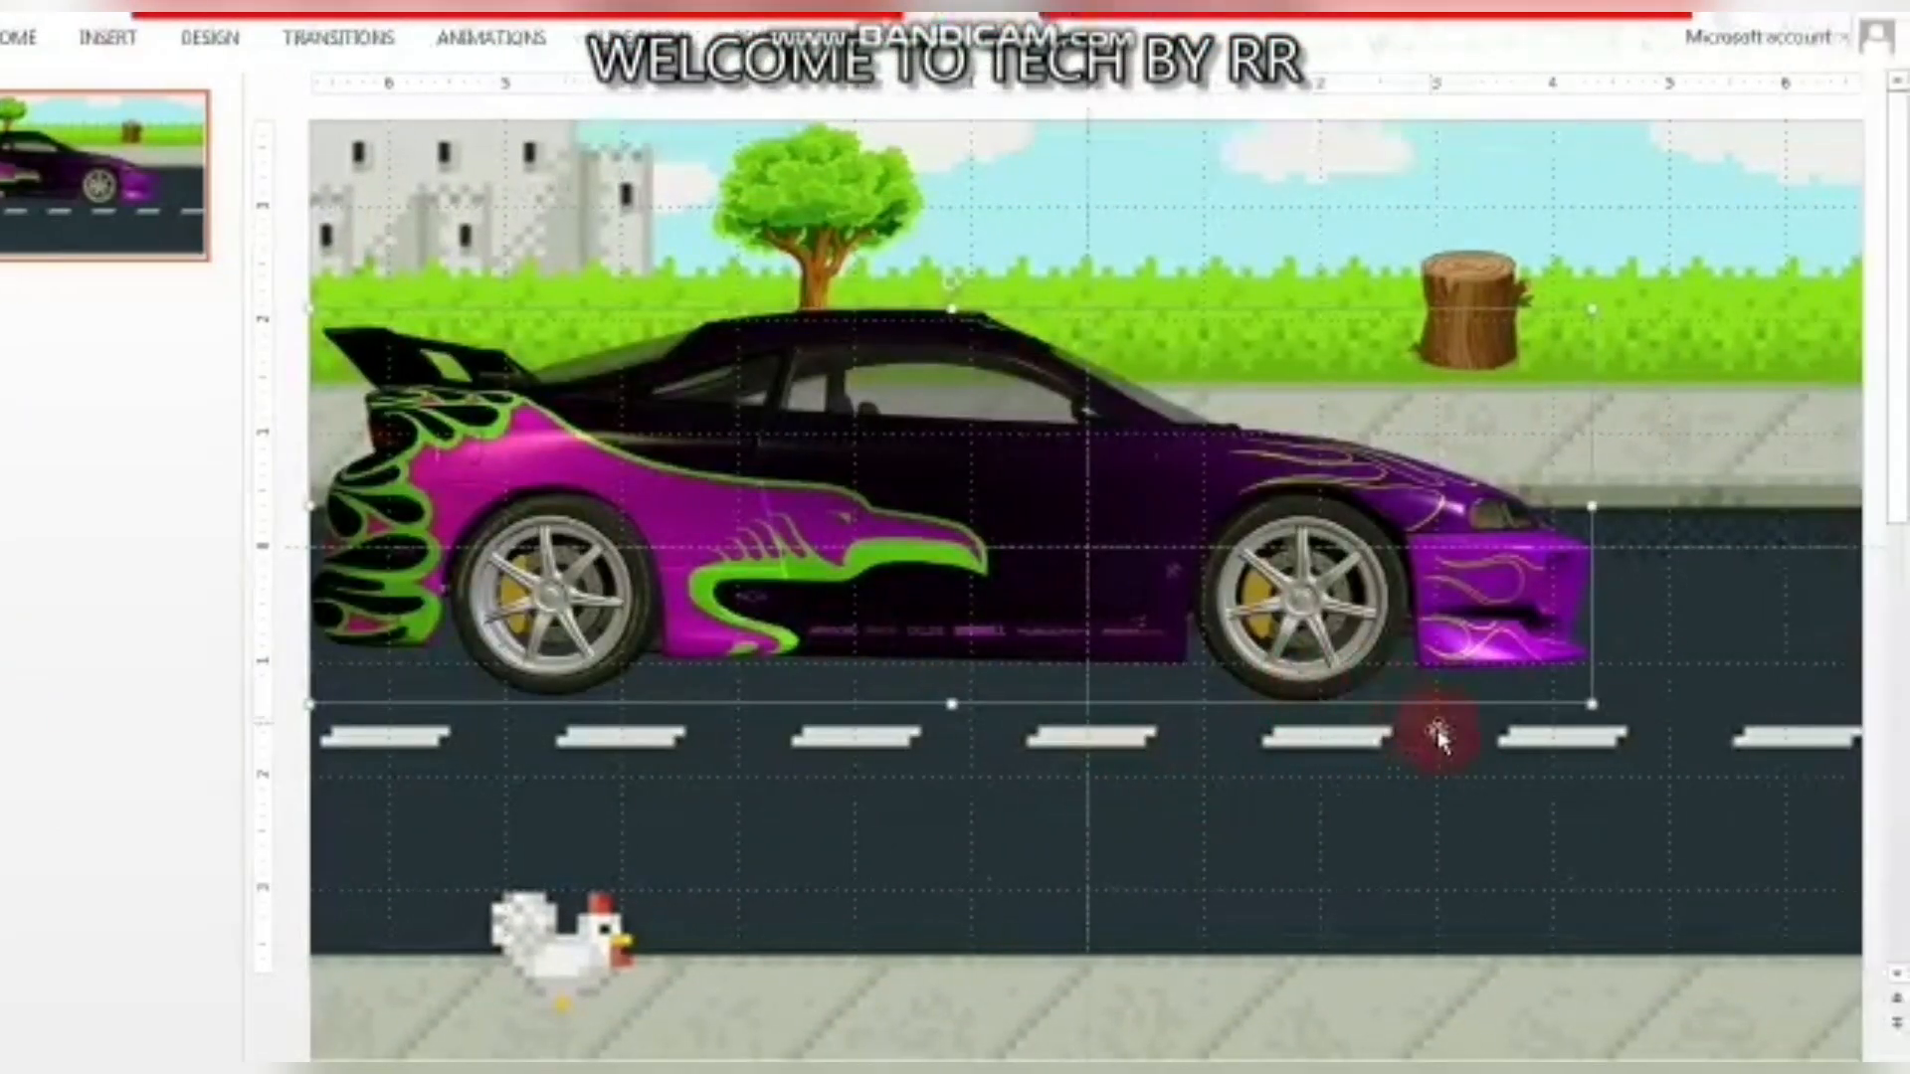
Shrink and narrow the sports car, and lower it onto the road's upper lane at the slide's left edge.
{"action": "left_click_drag", "start_coordinate": [1594, 712], "coordinate": [1372, 631]}
{"action": "left_click_drag", "start_coordinate": [904, 491], "coordinate": [879, 592]}
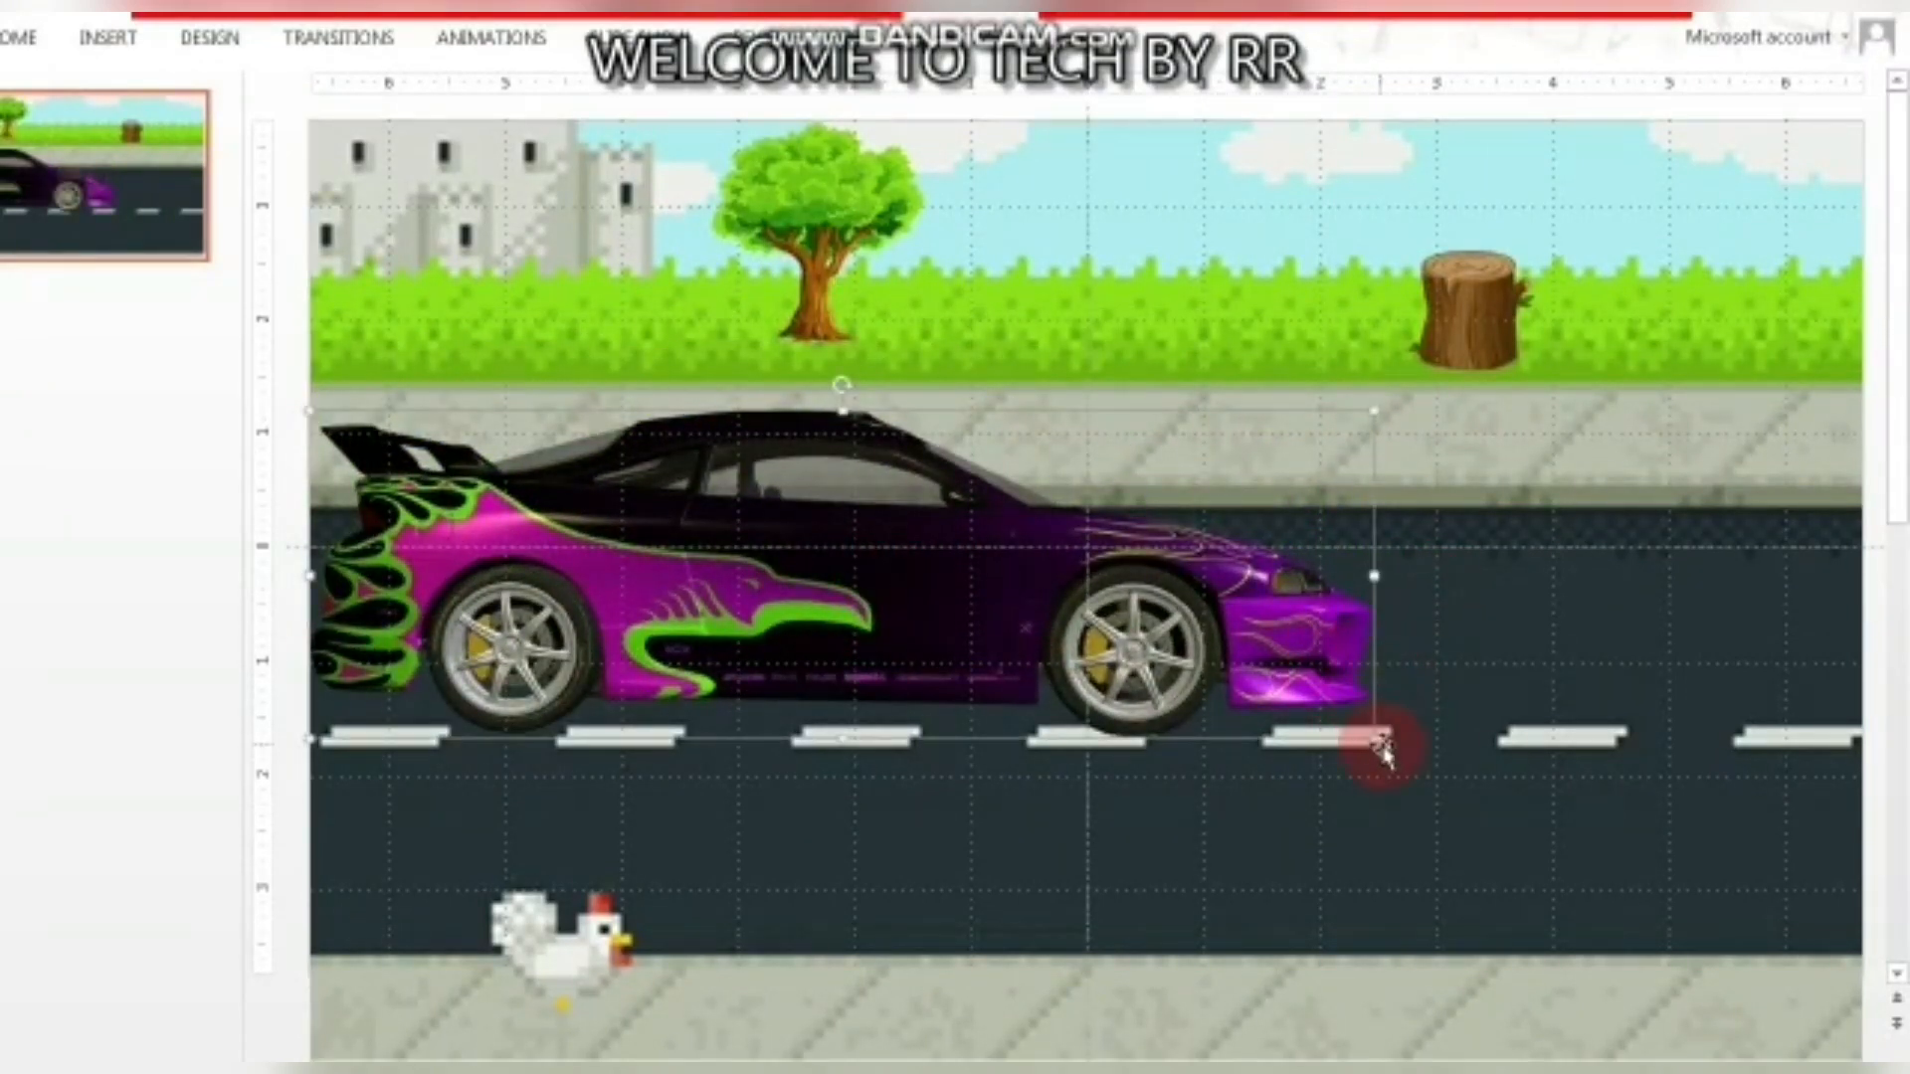
{"action": "left_click_drag", "start_coordinate": [1374, 576], "coordinate": [1183, 575]}
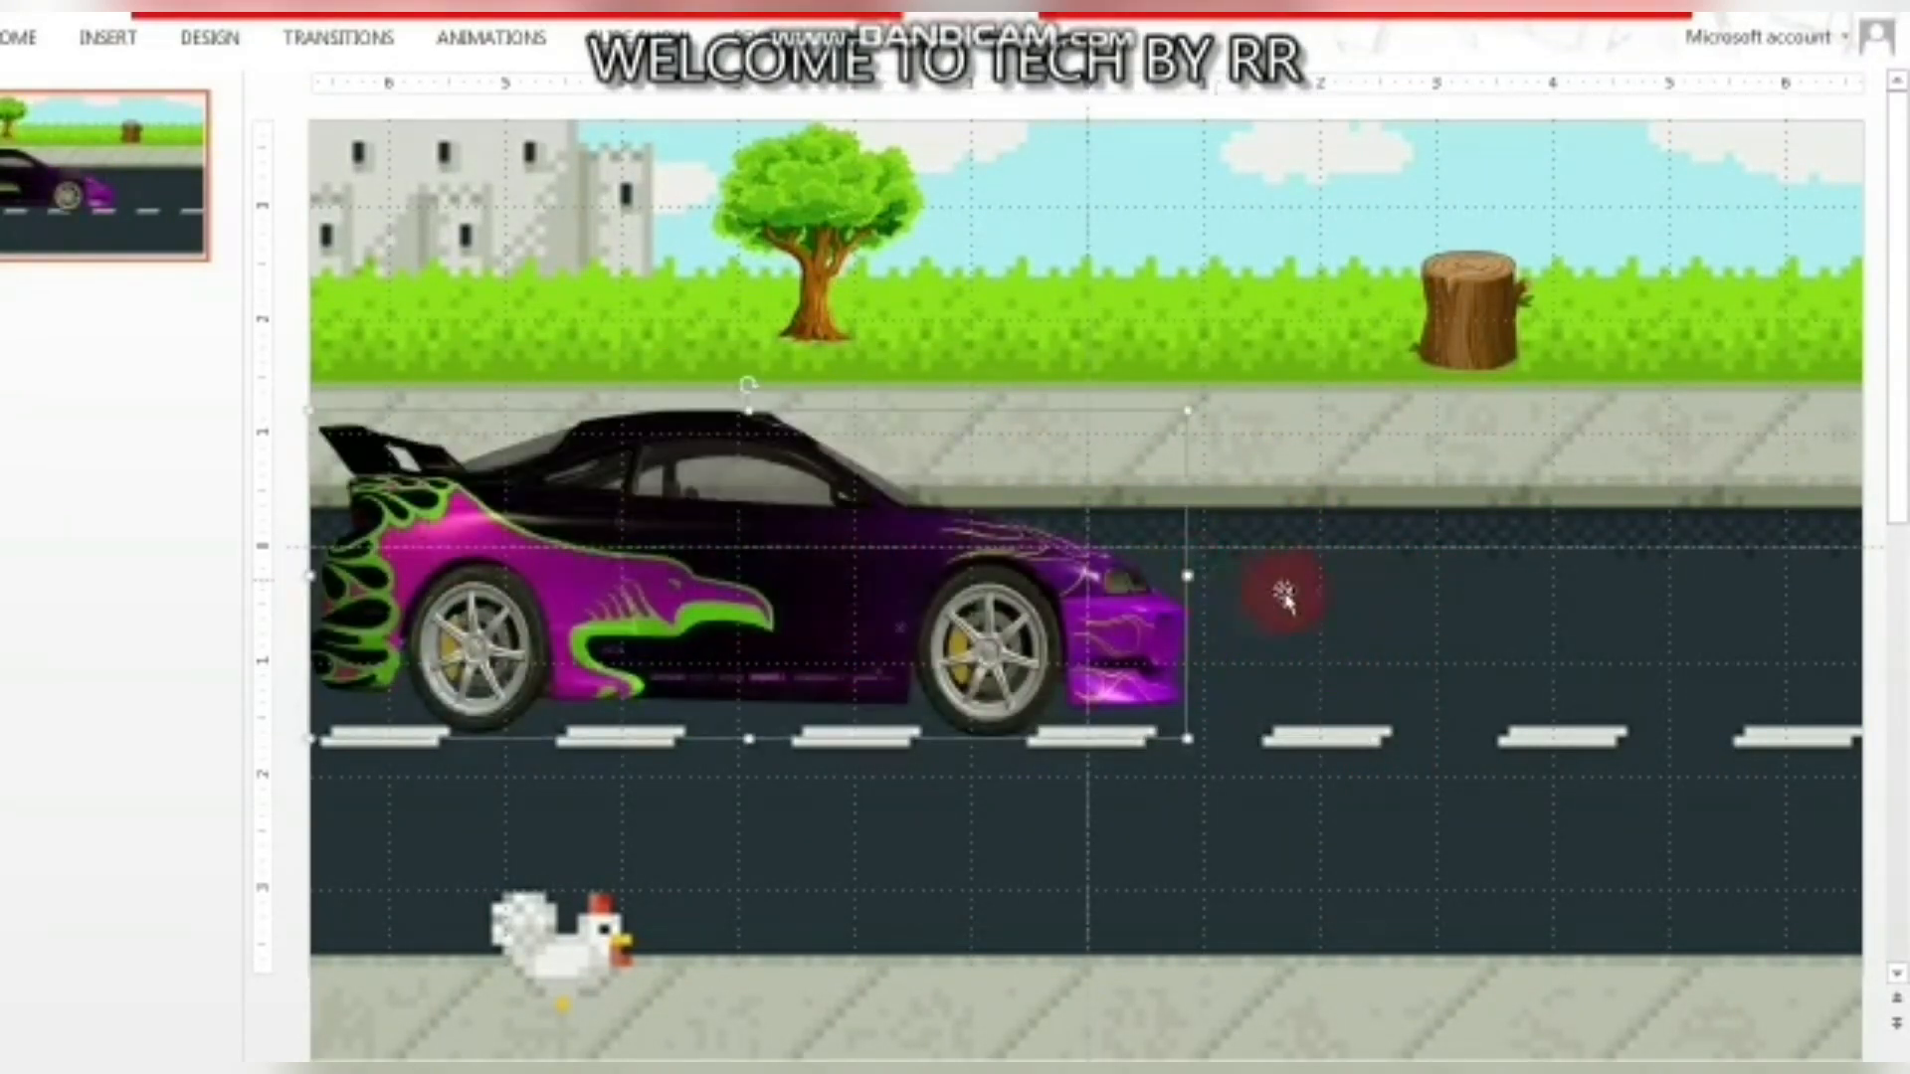
Widen the road background past both side edges of the slide and shift the car slightly off the left edge.
{"action": "left_click", "coordinate": [981, 843]}
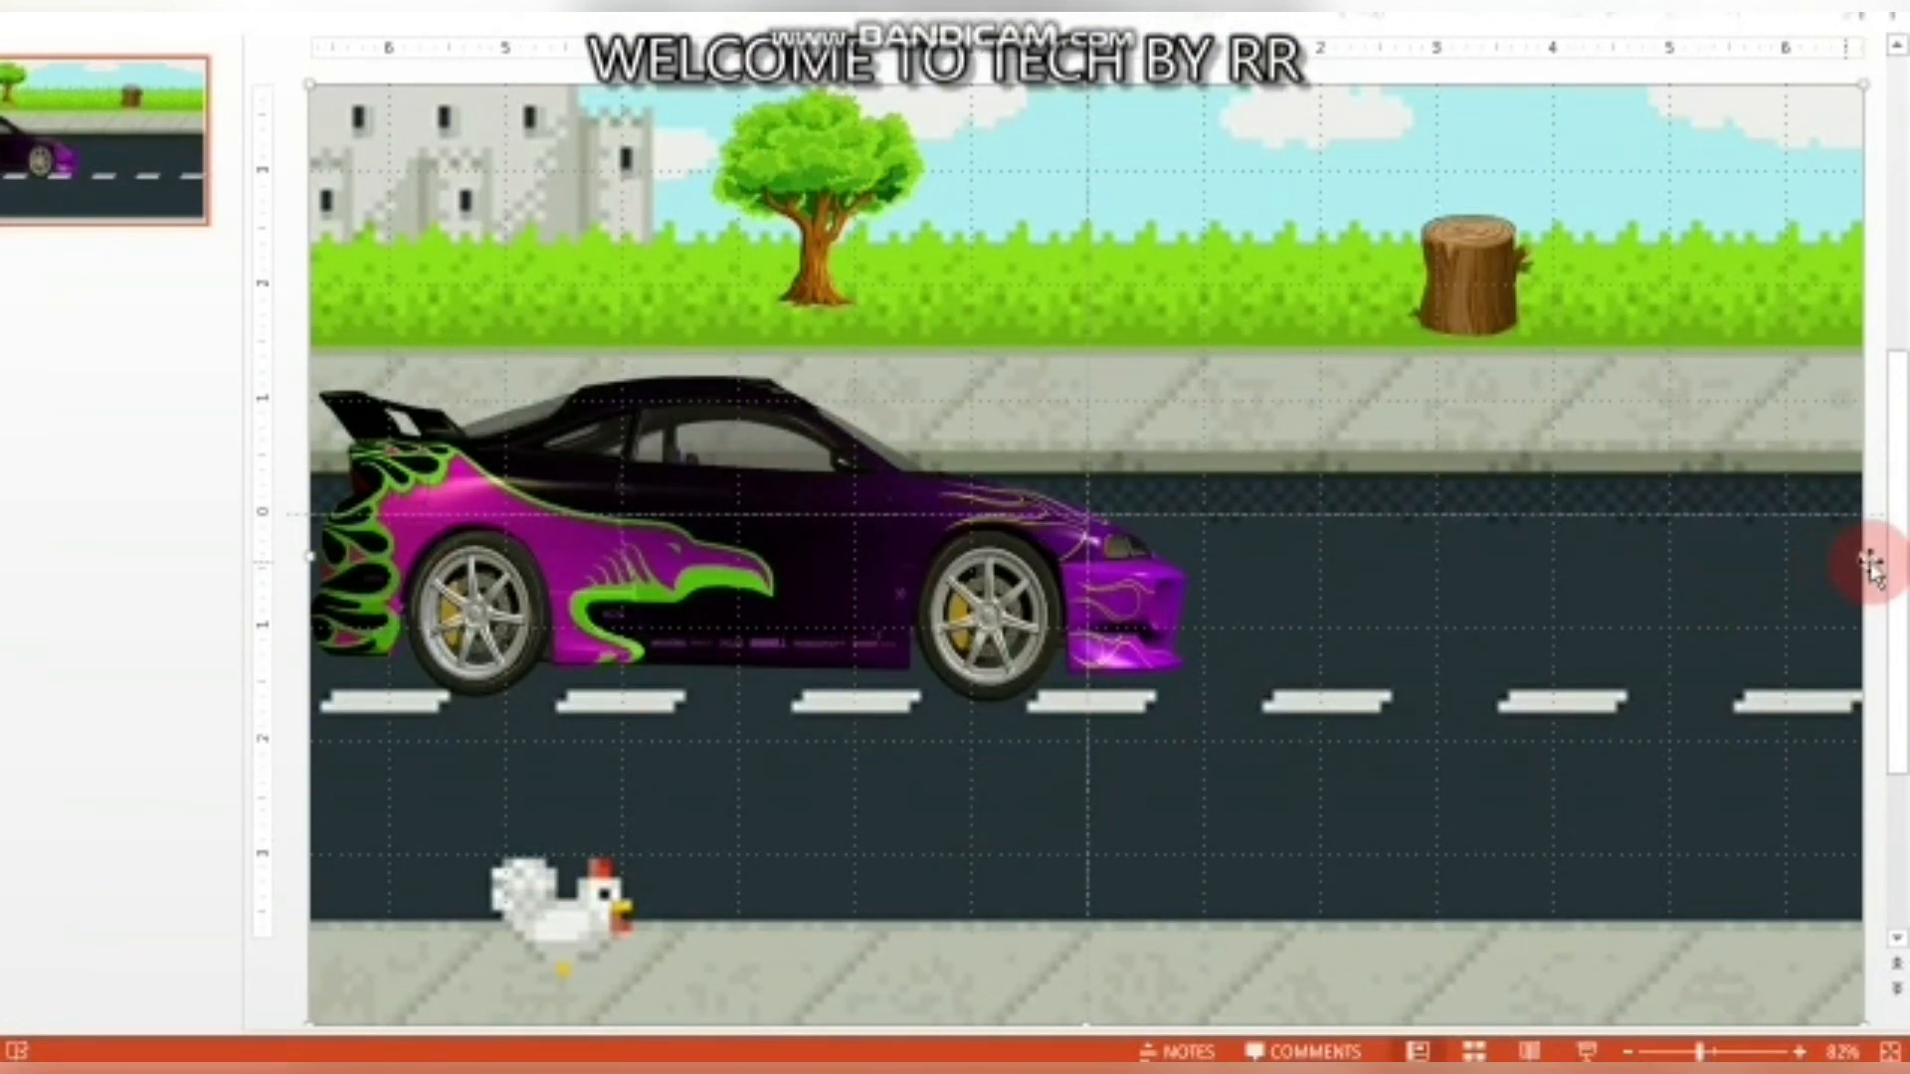
{"action": "left_click_drag", "start_coordinate": [1863, 557], "coordinate": [1894, 553]}
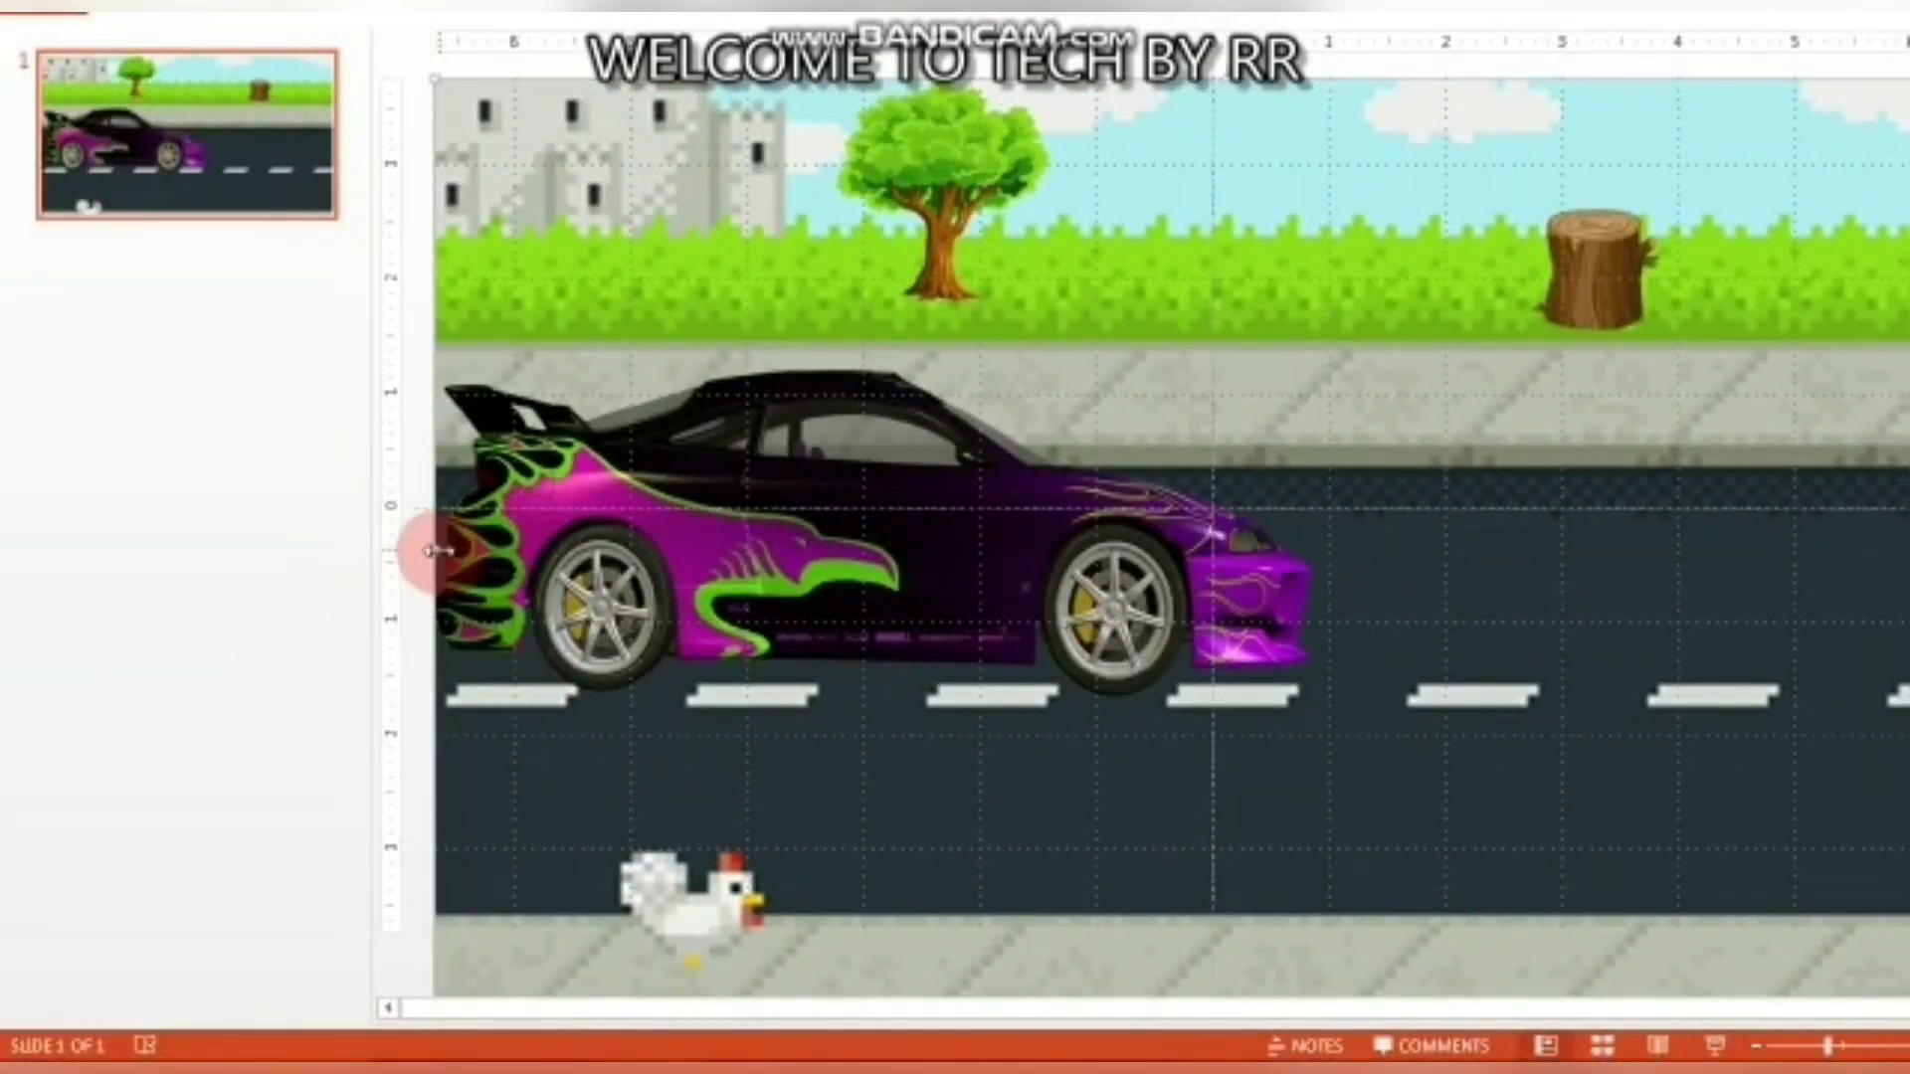
{"action": "left_click_drag", "start_coordinate": [438, 550], "coordinate": [392, 546]}
{"action": "left_click_drag", "start_coordinate": [823, 602], "coordinate": [732, 593]}
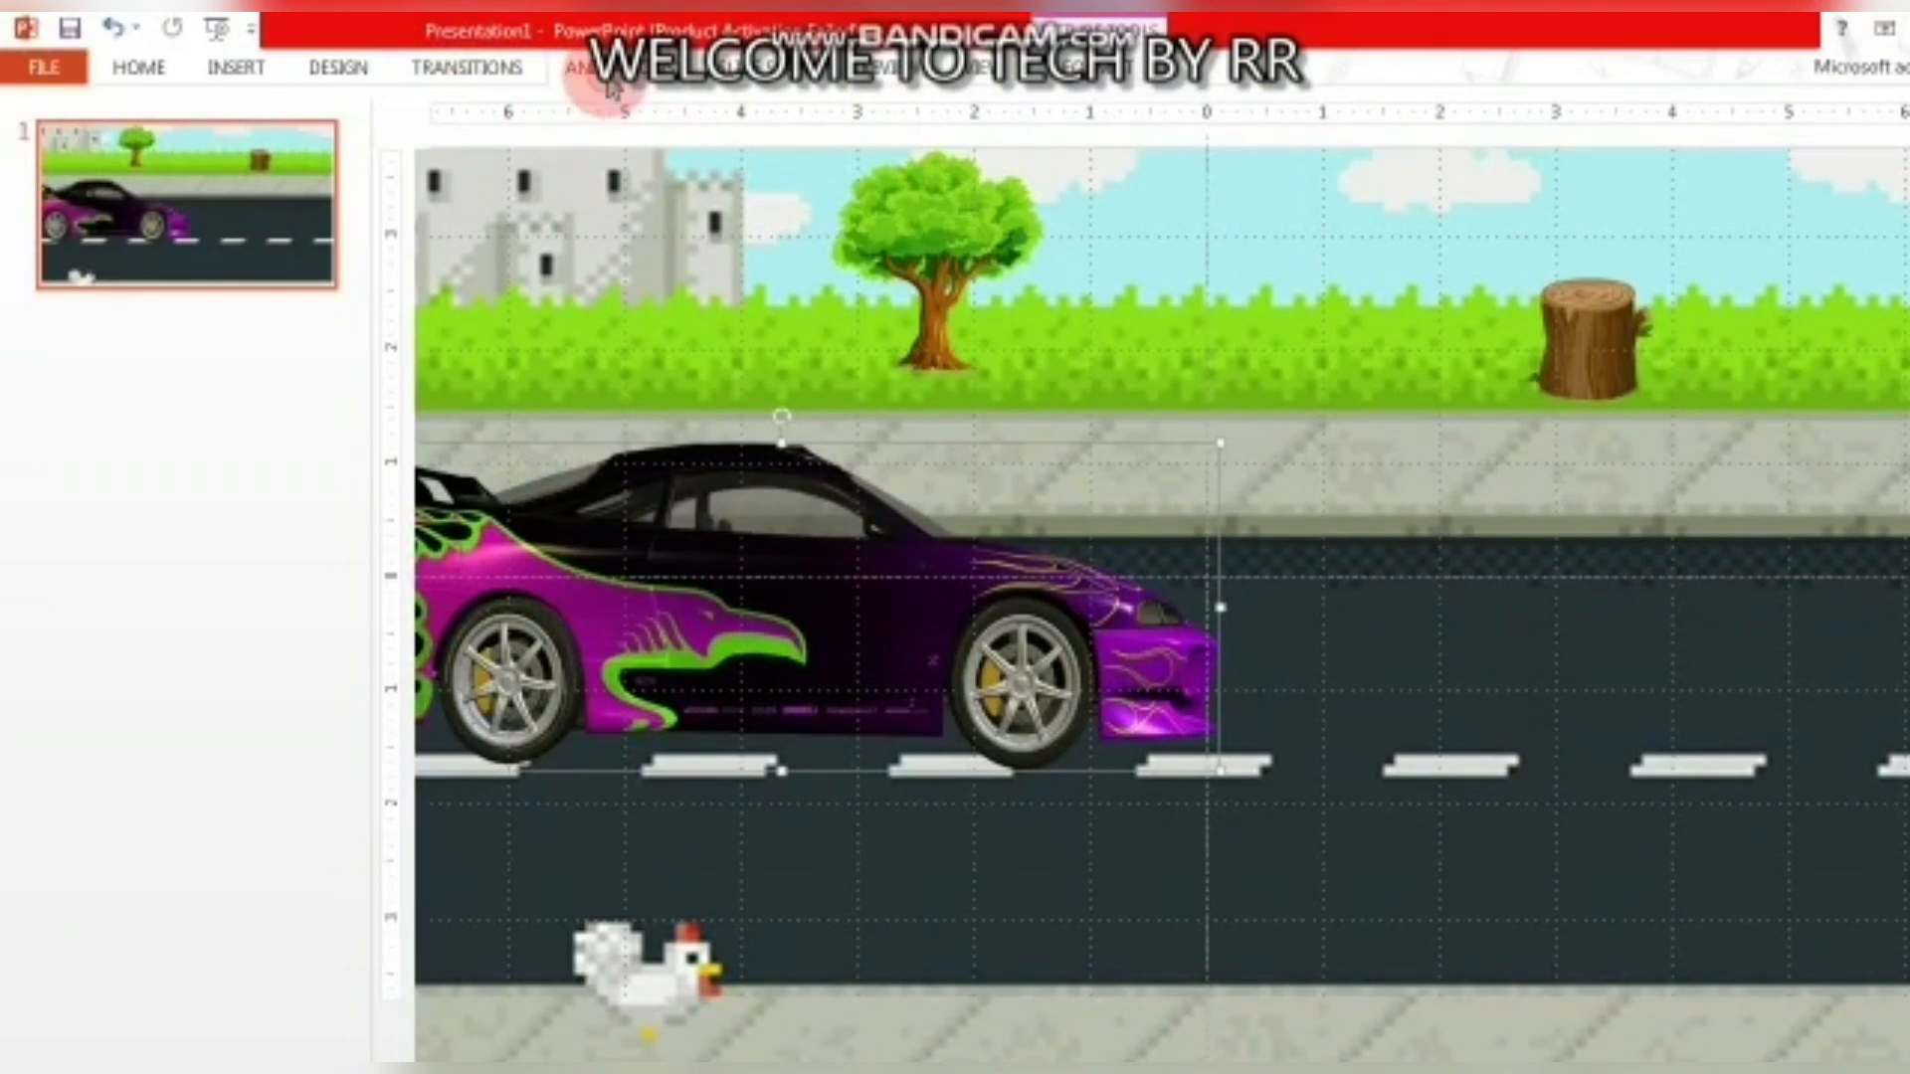
Give the car a Custom Path animation running right along the road beyond the slide's edge, and preview it.
{"action": "left_click", "coordinate": [609, 82]}
{"action": "left_click", "coordinate": [873, 561]}
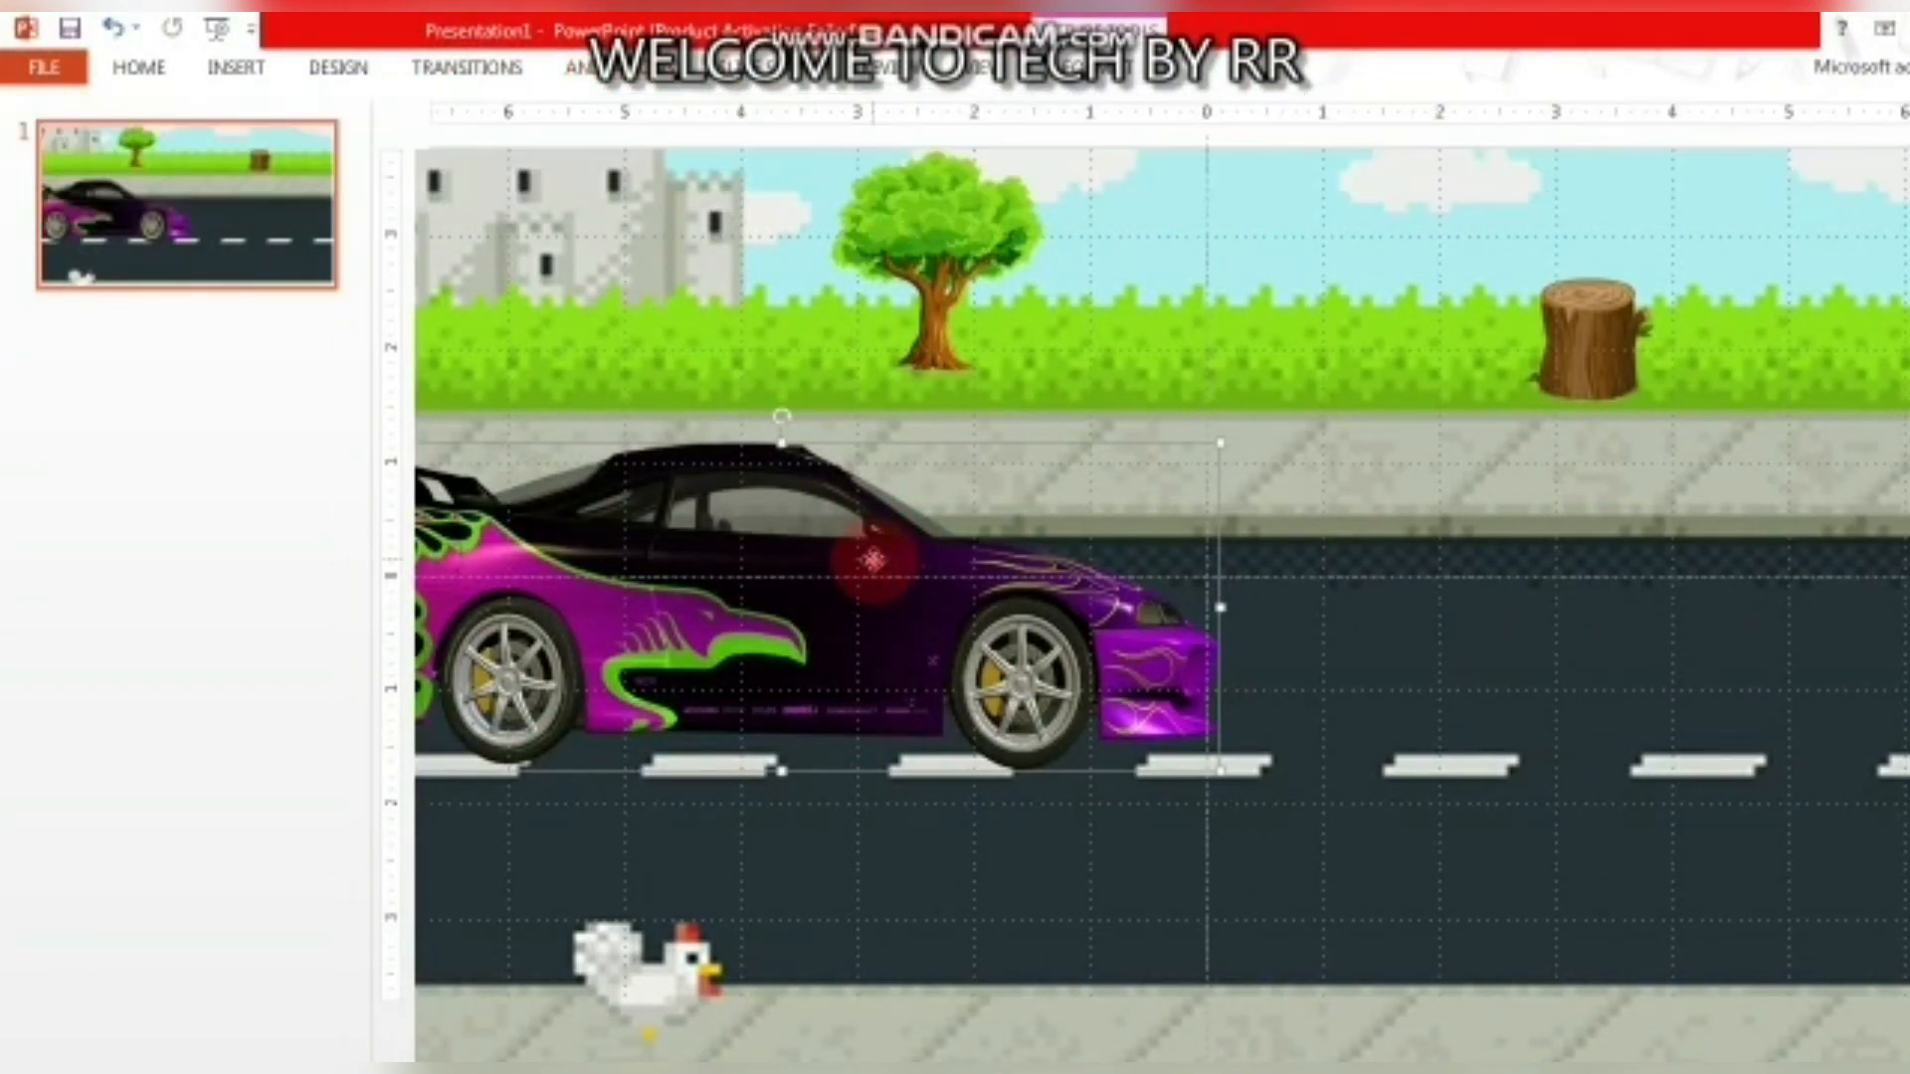
{"action": "left_click", "coordinate": [601, 68]}
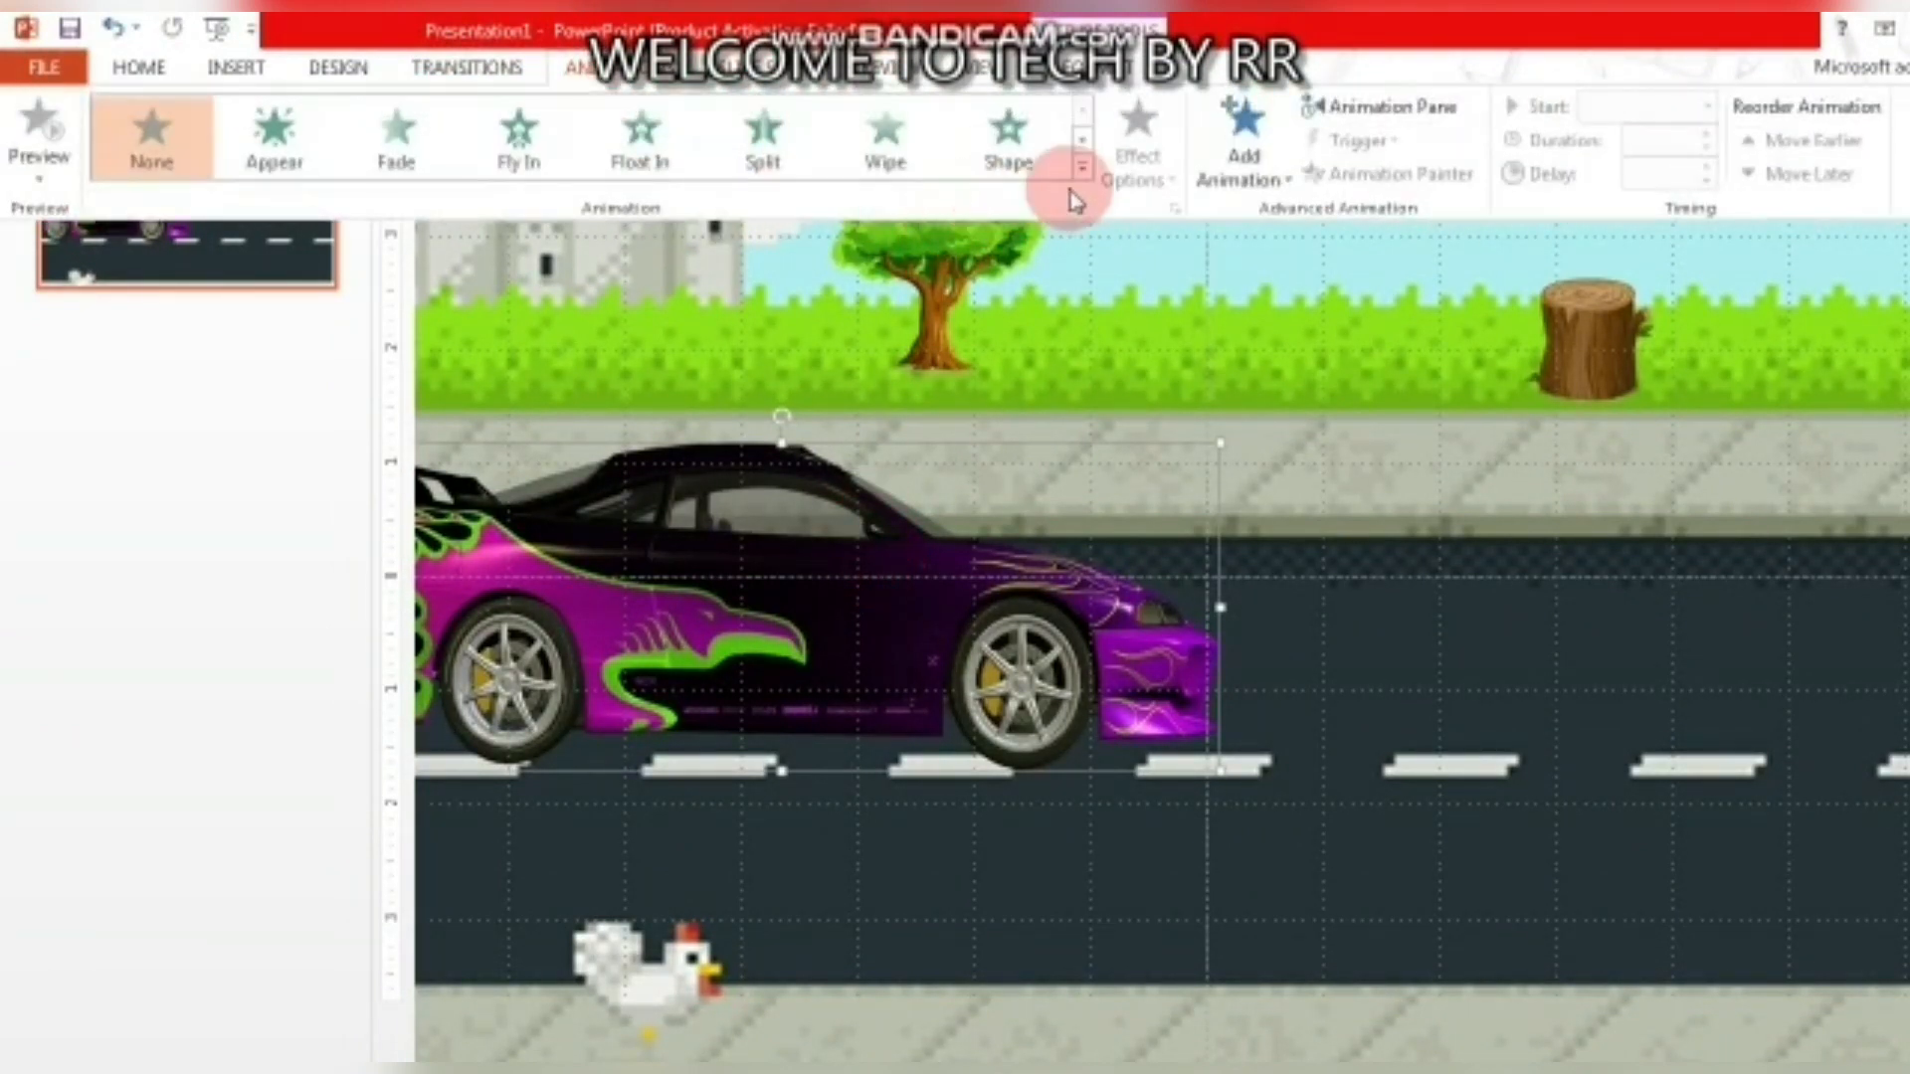
{"action": "left_click", "coordinate": [1081, 166]}
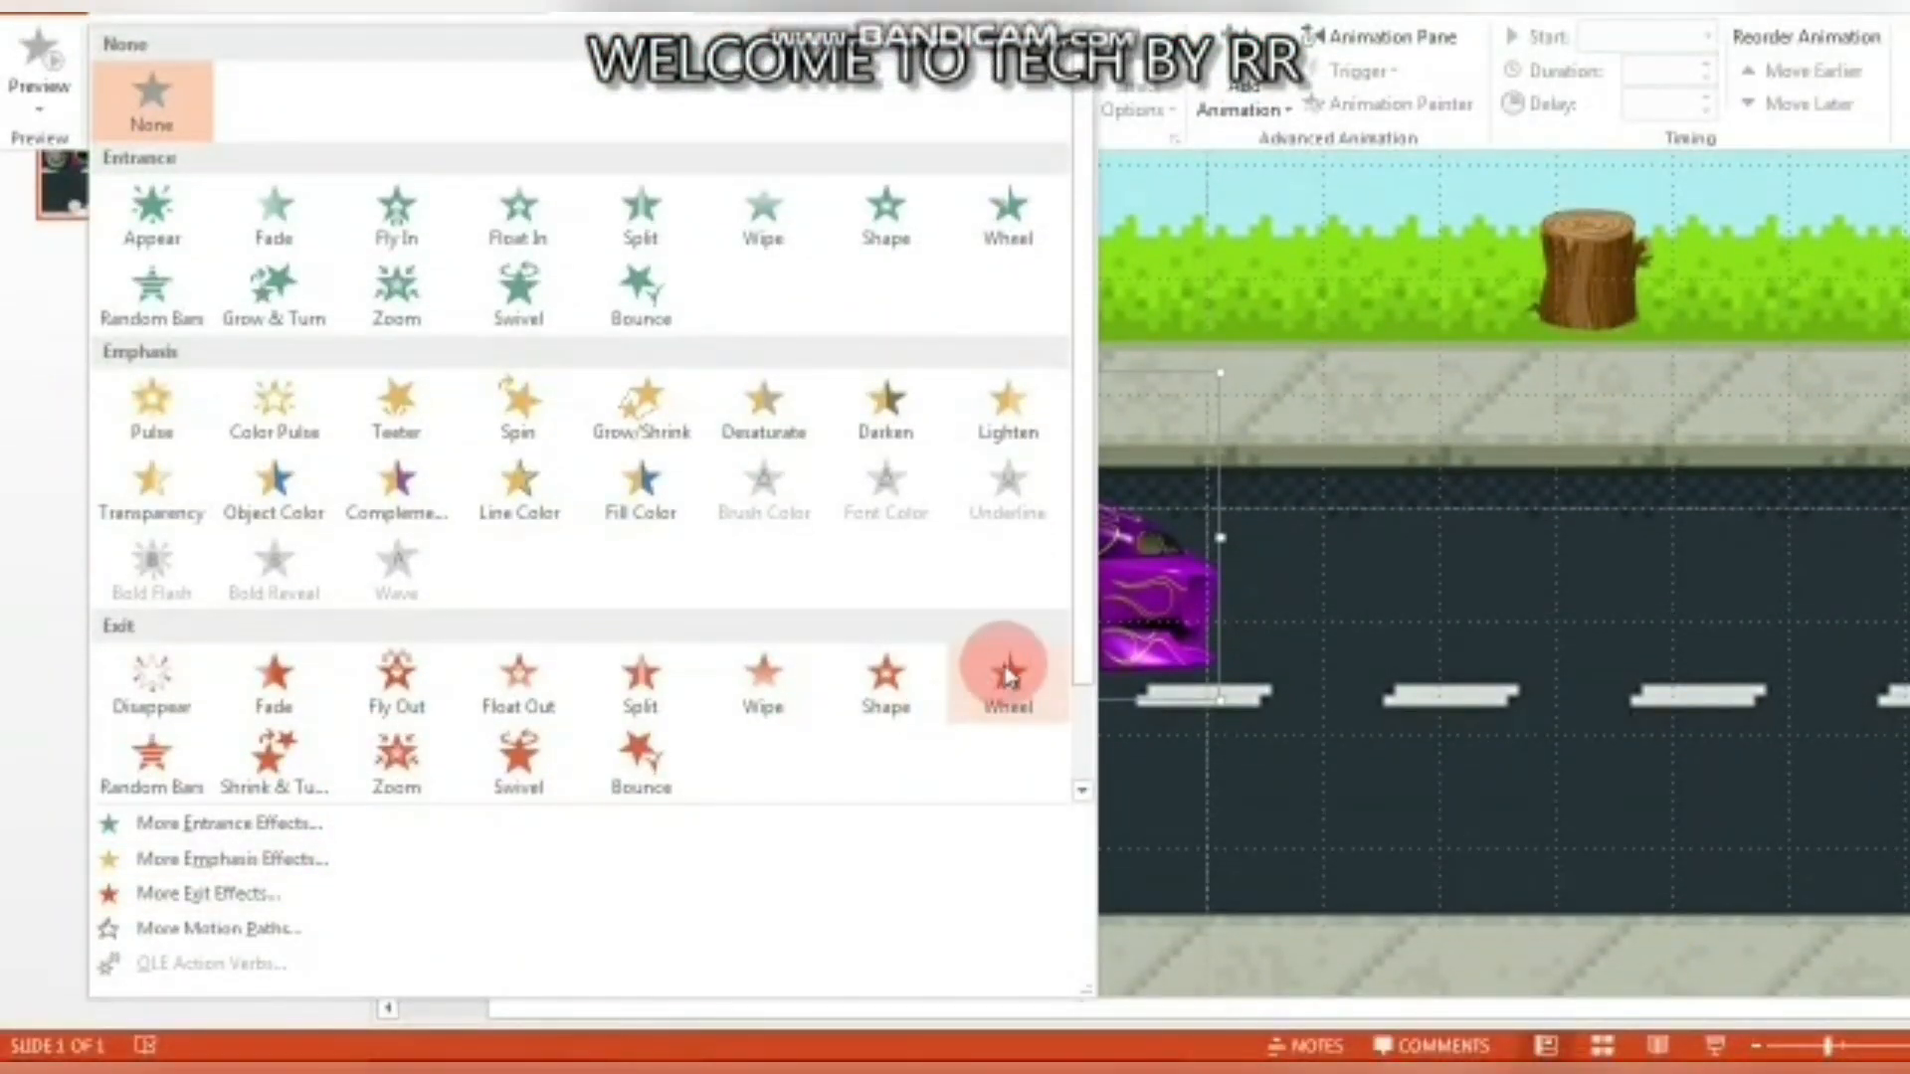
{"action": "left_click_drag", "start_coordinate": [1084, 662], "coordinate": [1079, 762]}
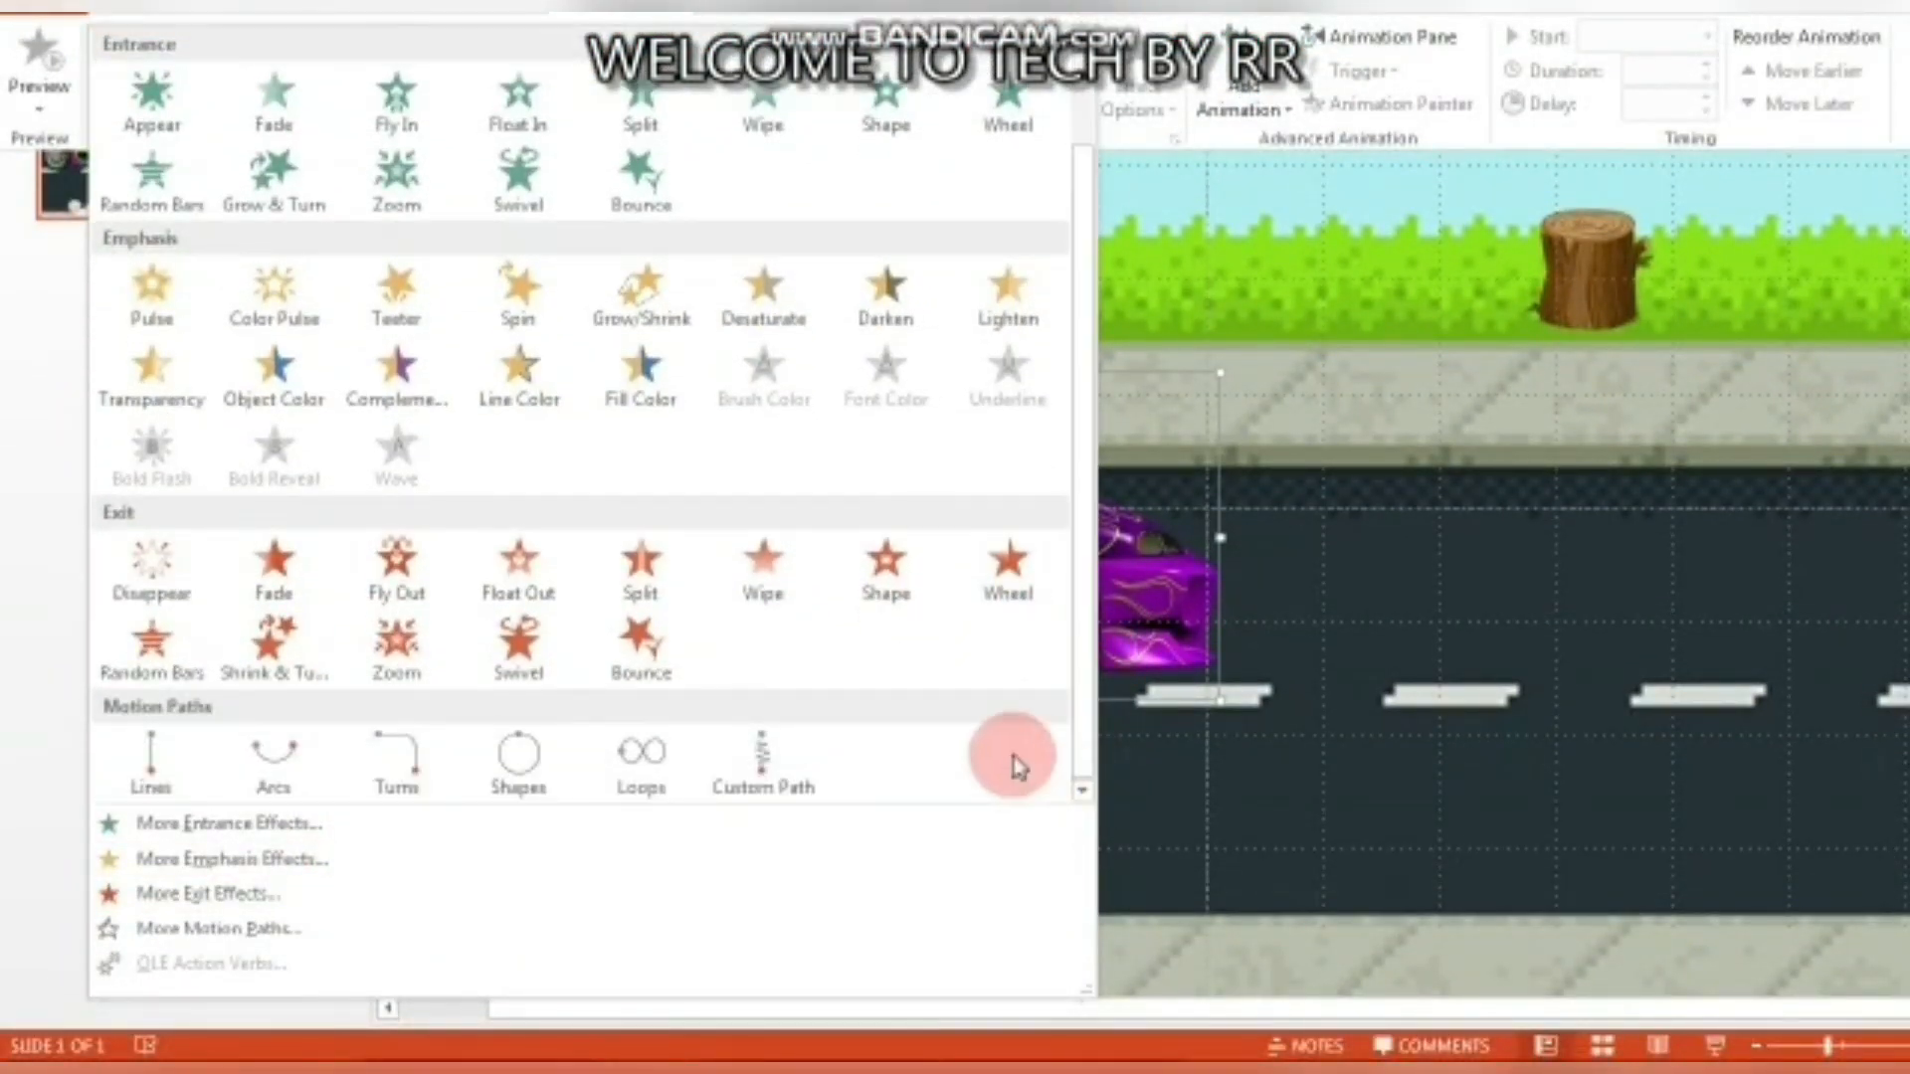
{"action": "left_click", "coordinate": [744, 796]}
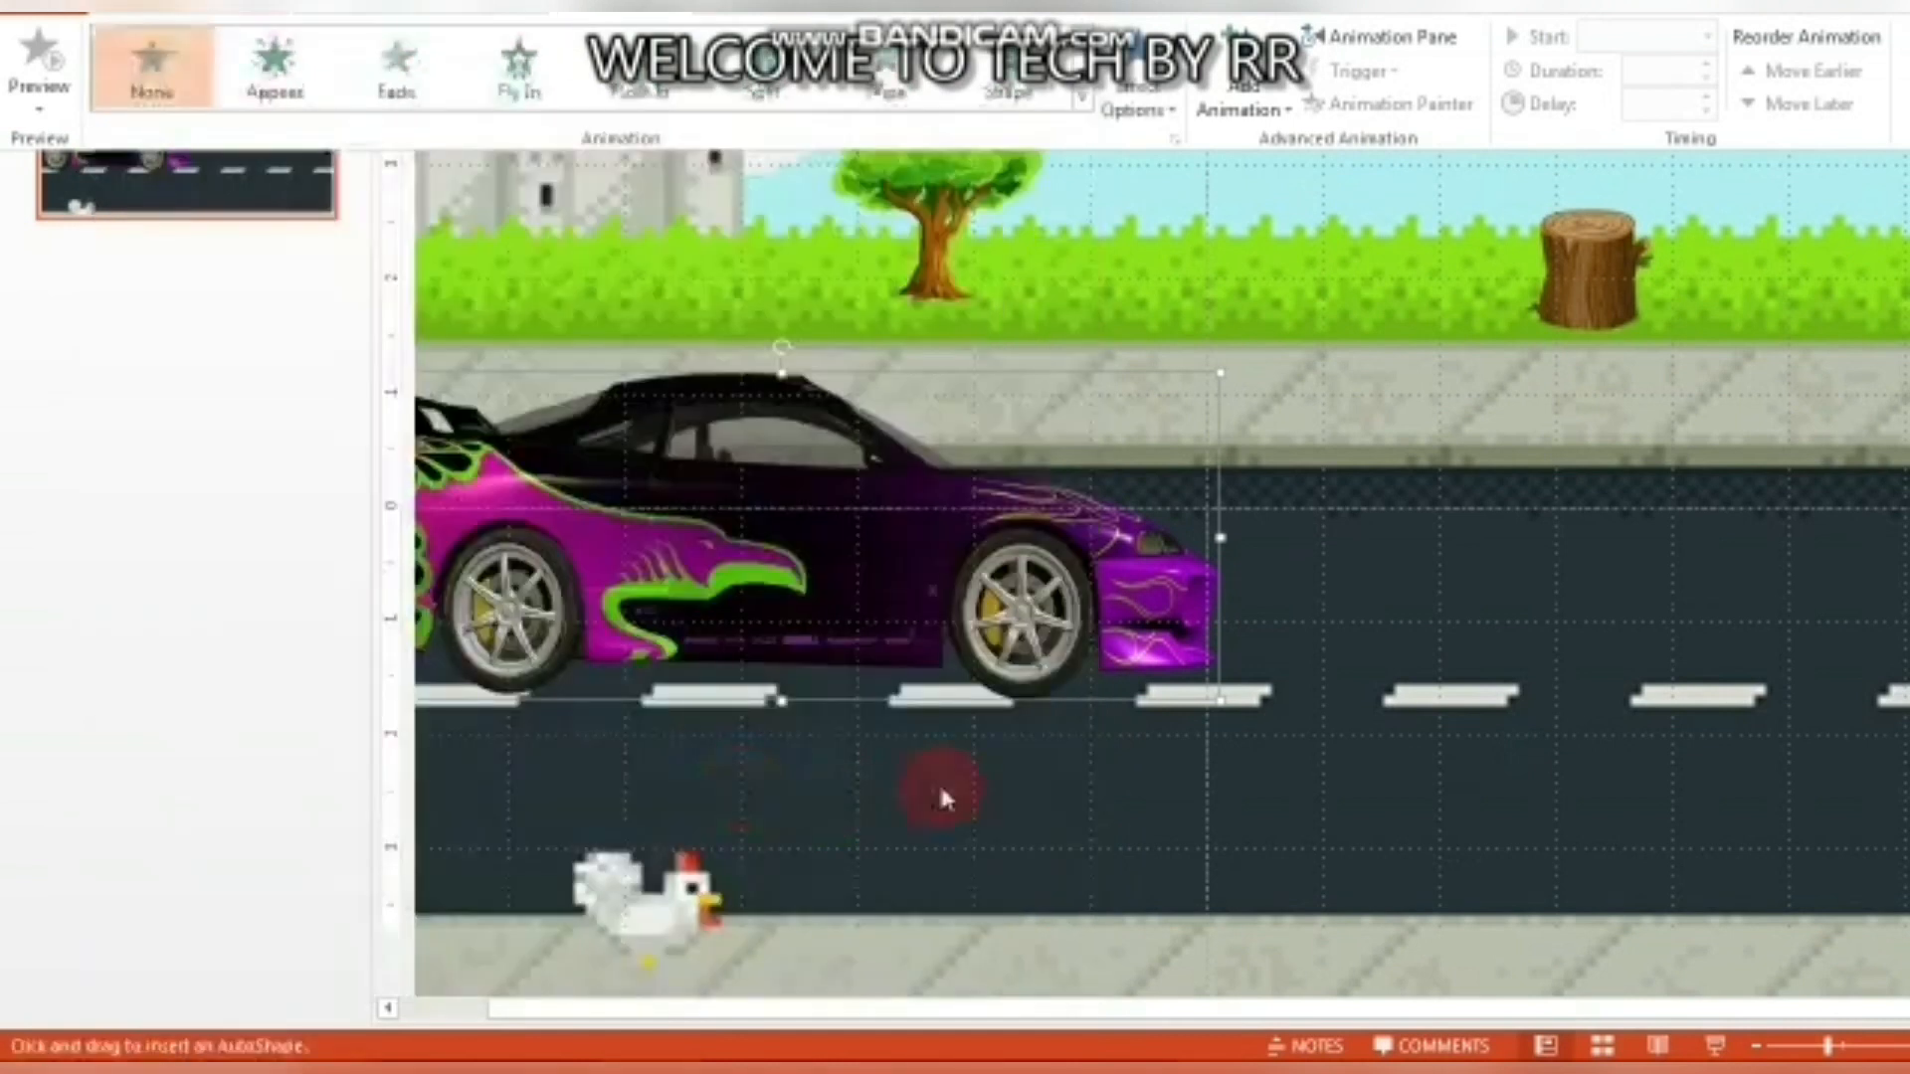
{"action": "left_click", "coordinate": [1194, 561]}
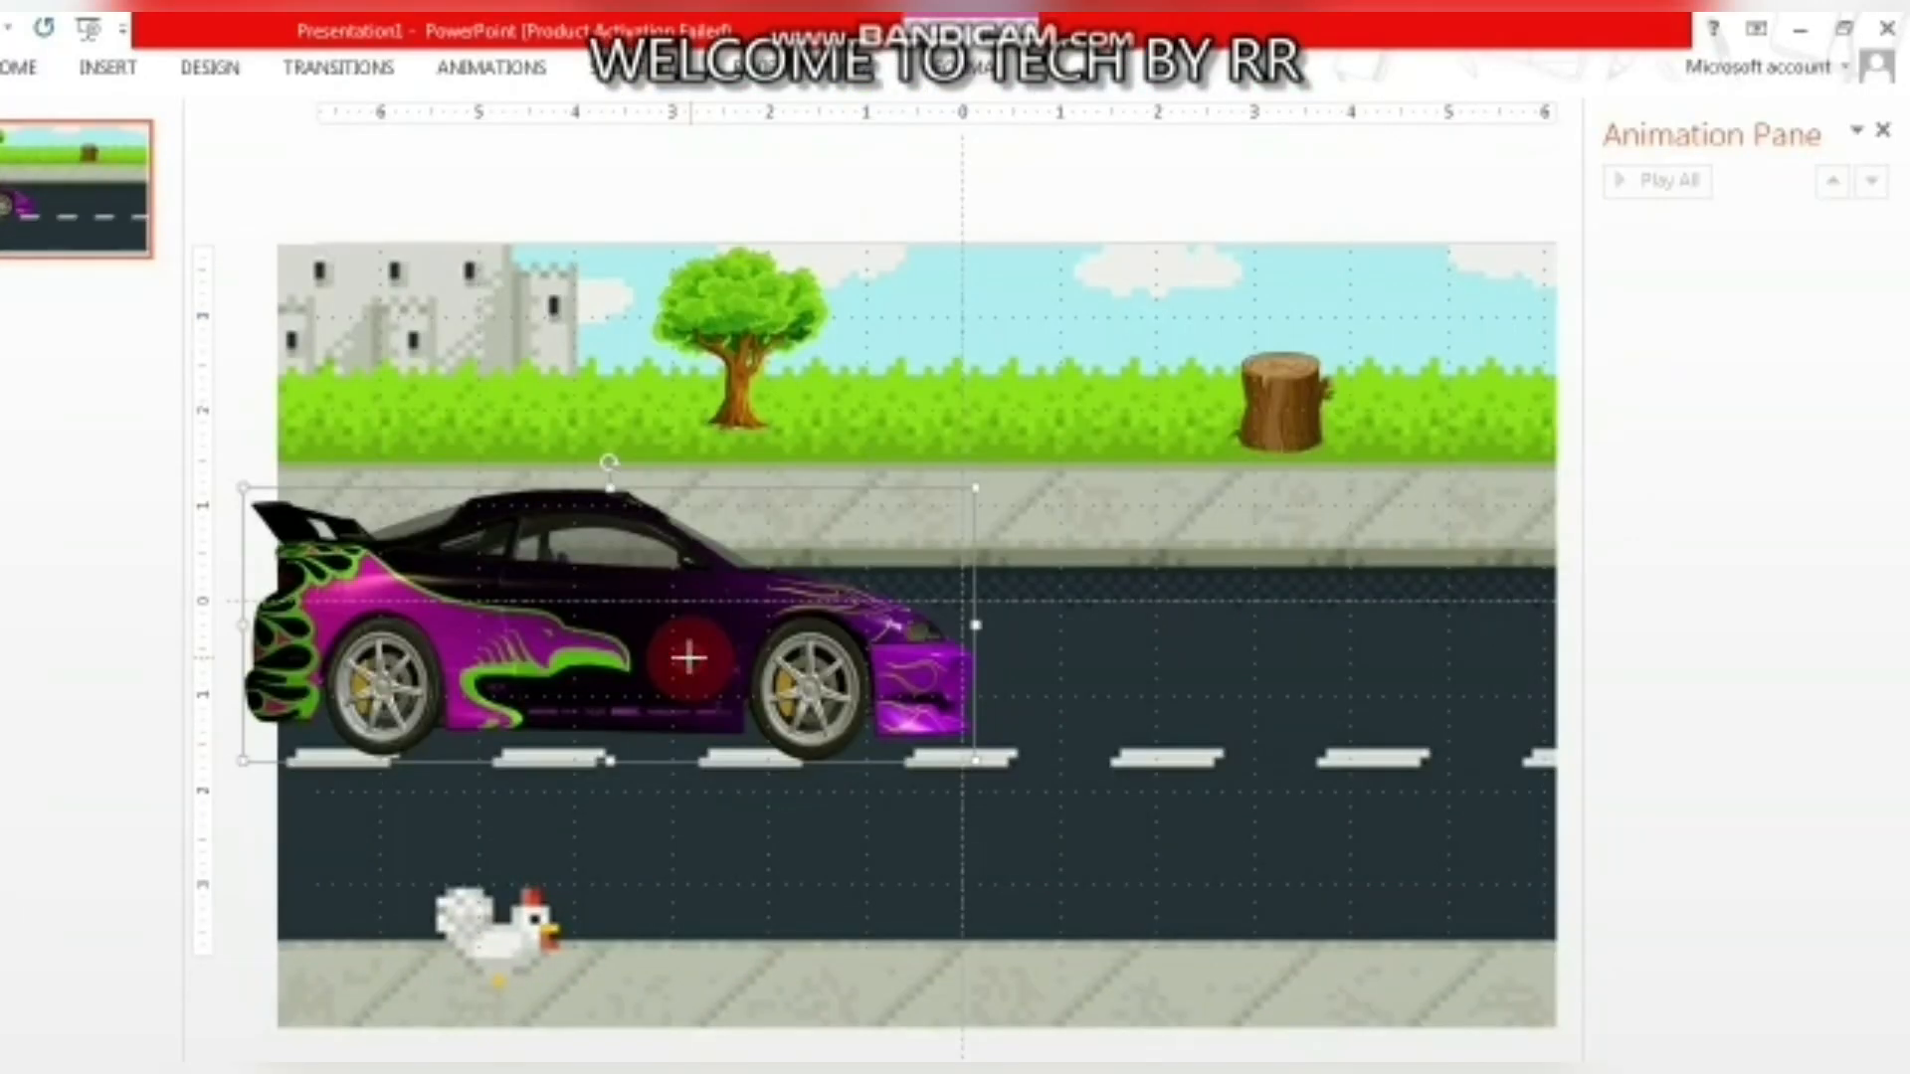
{"action": "mouse_move", "coordinate": [1568, 673]}
{"action": "left_mouse_down"}
{"action": "mouse_move", "coordinate": [1683, 634]}
{"action": "mouse_move", "coordinate": [1675, 521]}
{"action": "left_mouse_up"}
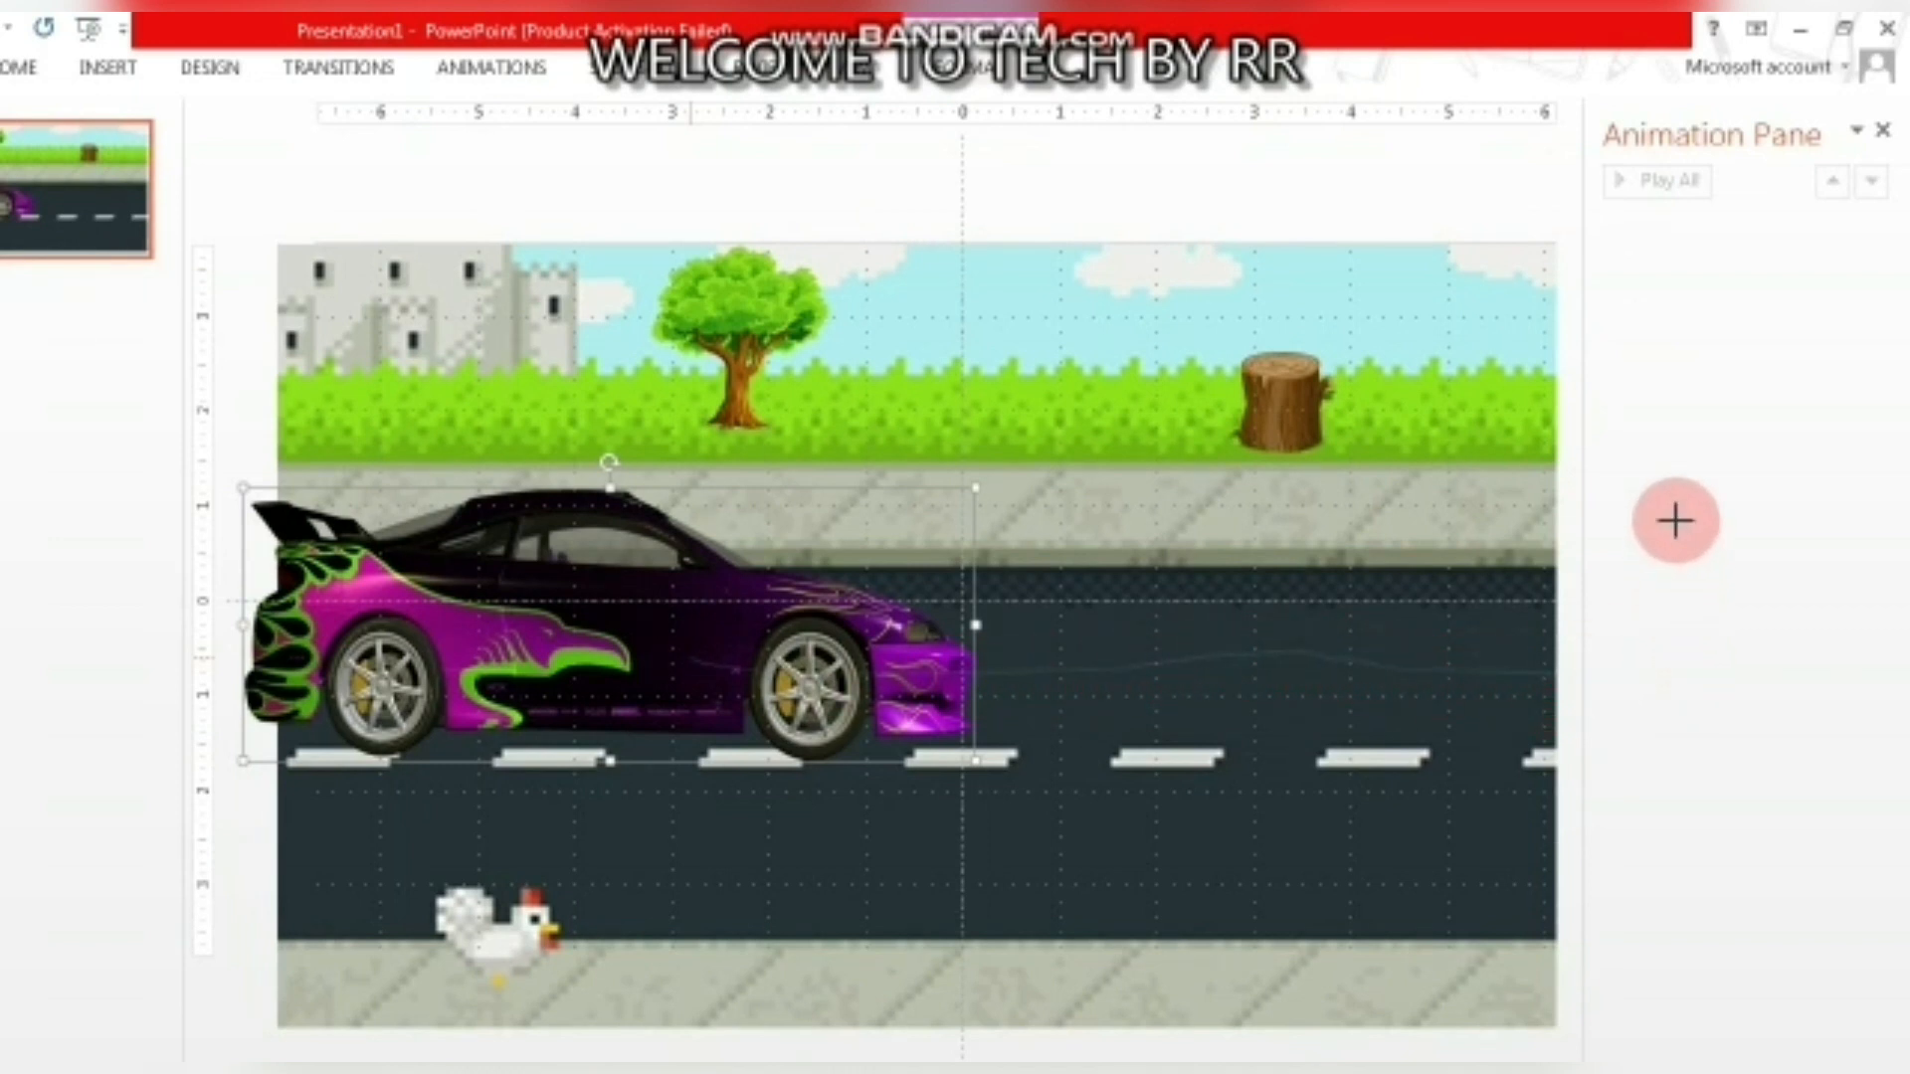
{"action": "left_click_drag", "start_coordinate": [1511, 677], "coordinate": [1577, 673]}
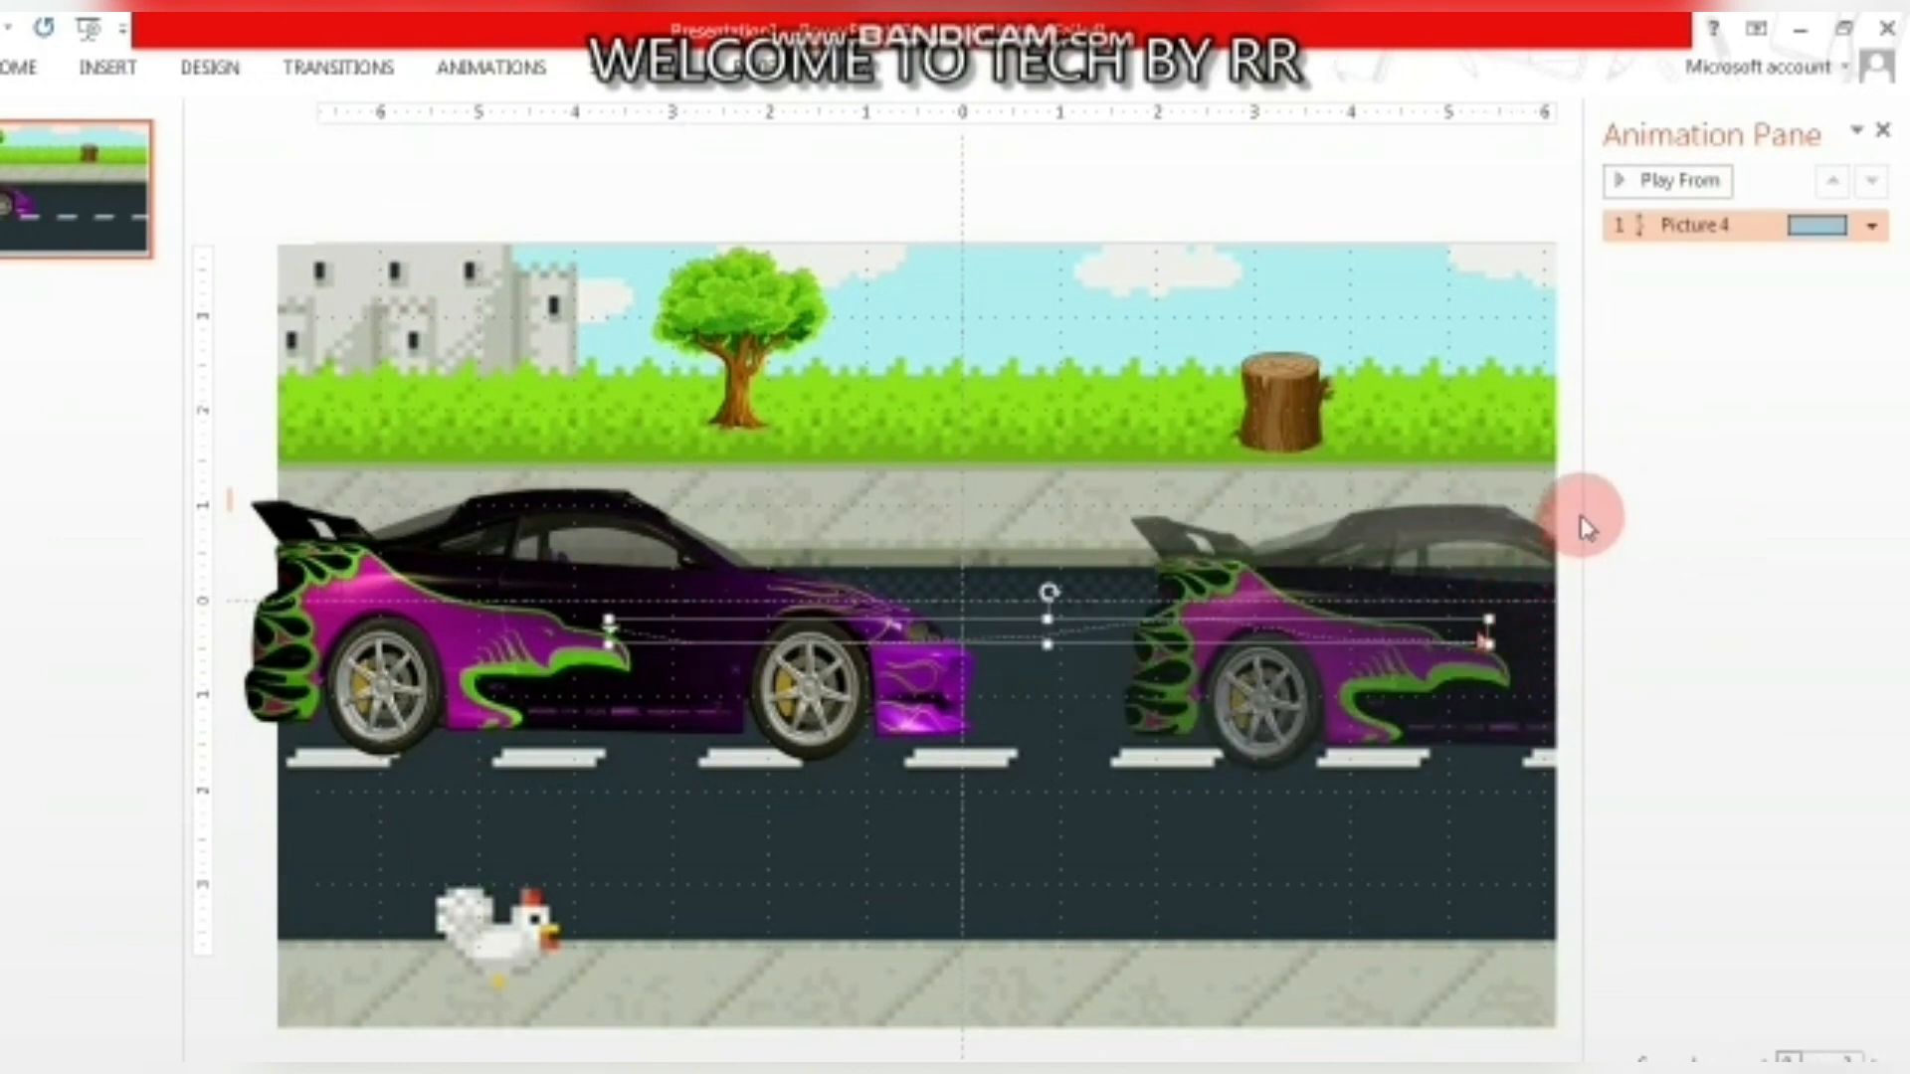
{"action": "left_click", "coordinate": [1641, 180]}
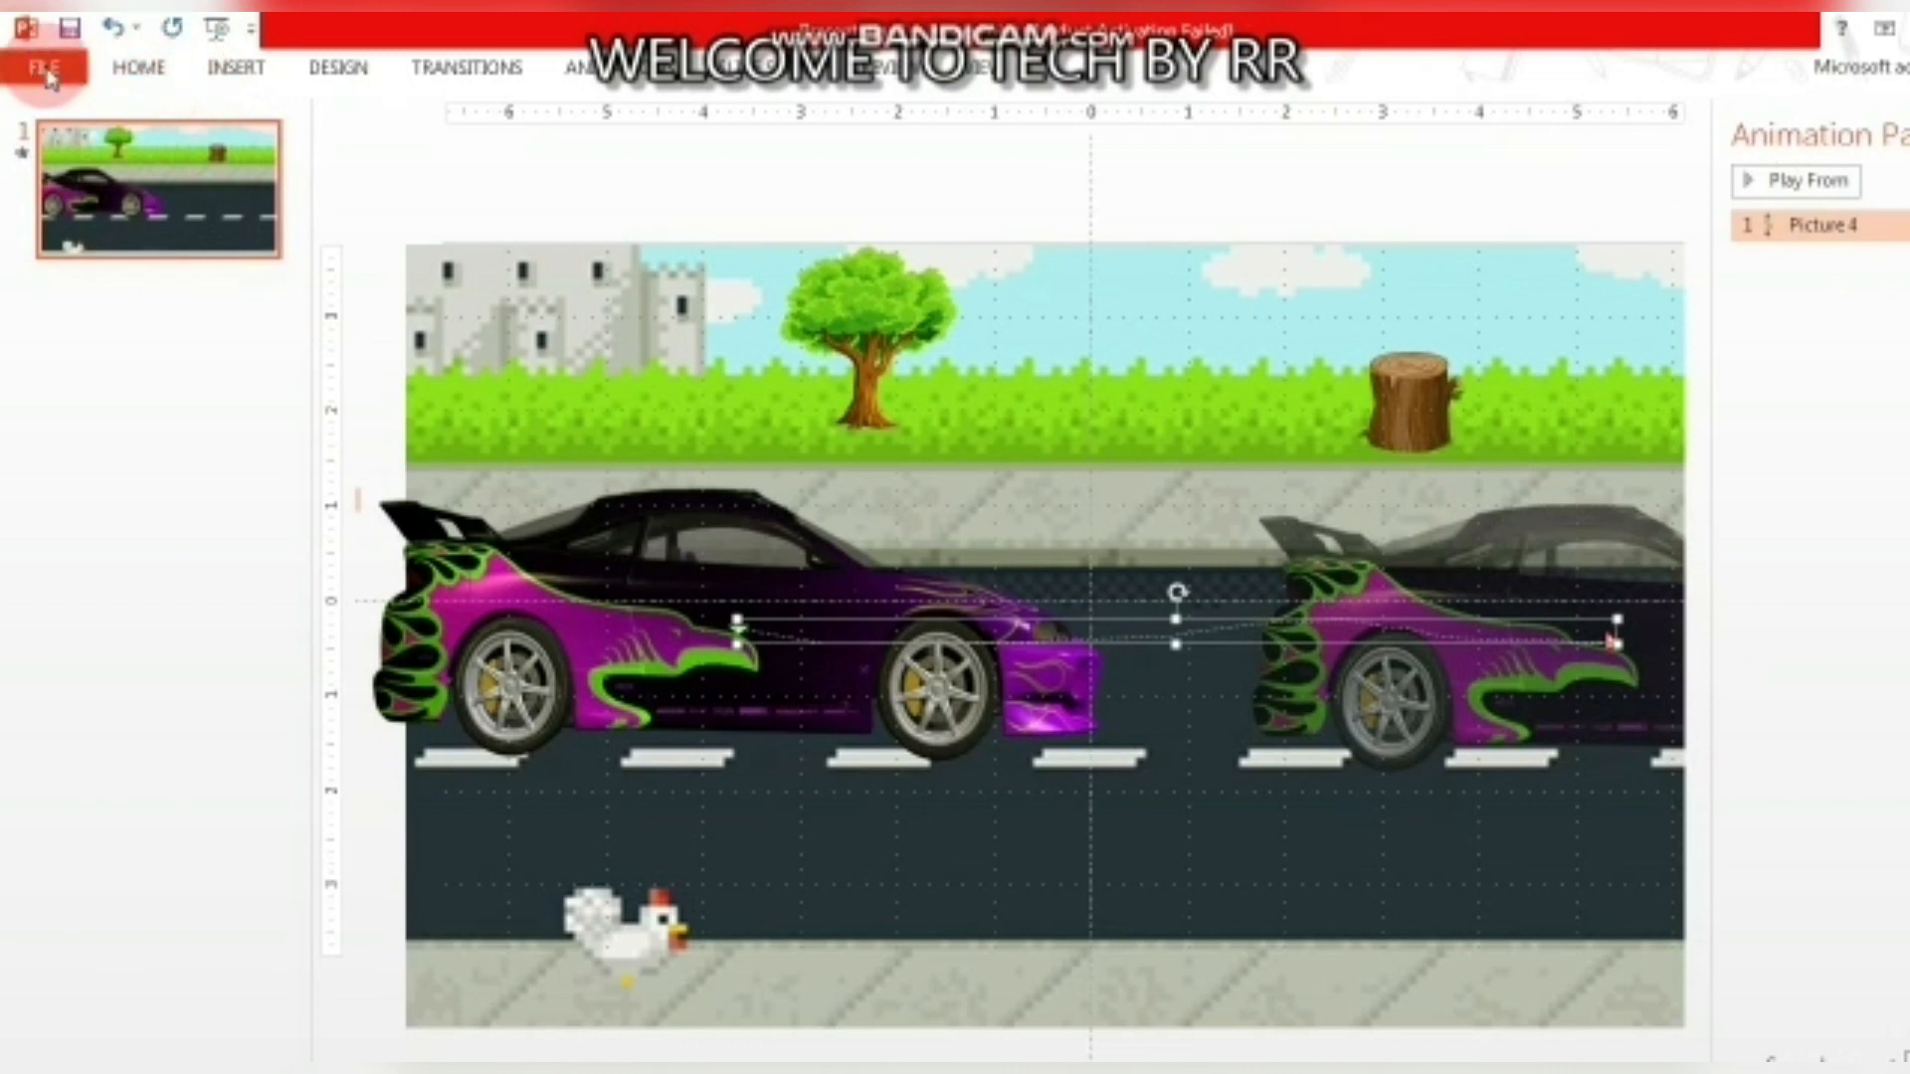
Add a blank second slide to the presentation.
{"action": "left_click", "coordinate": [224, 78]}
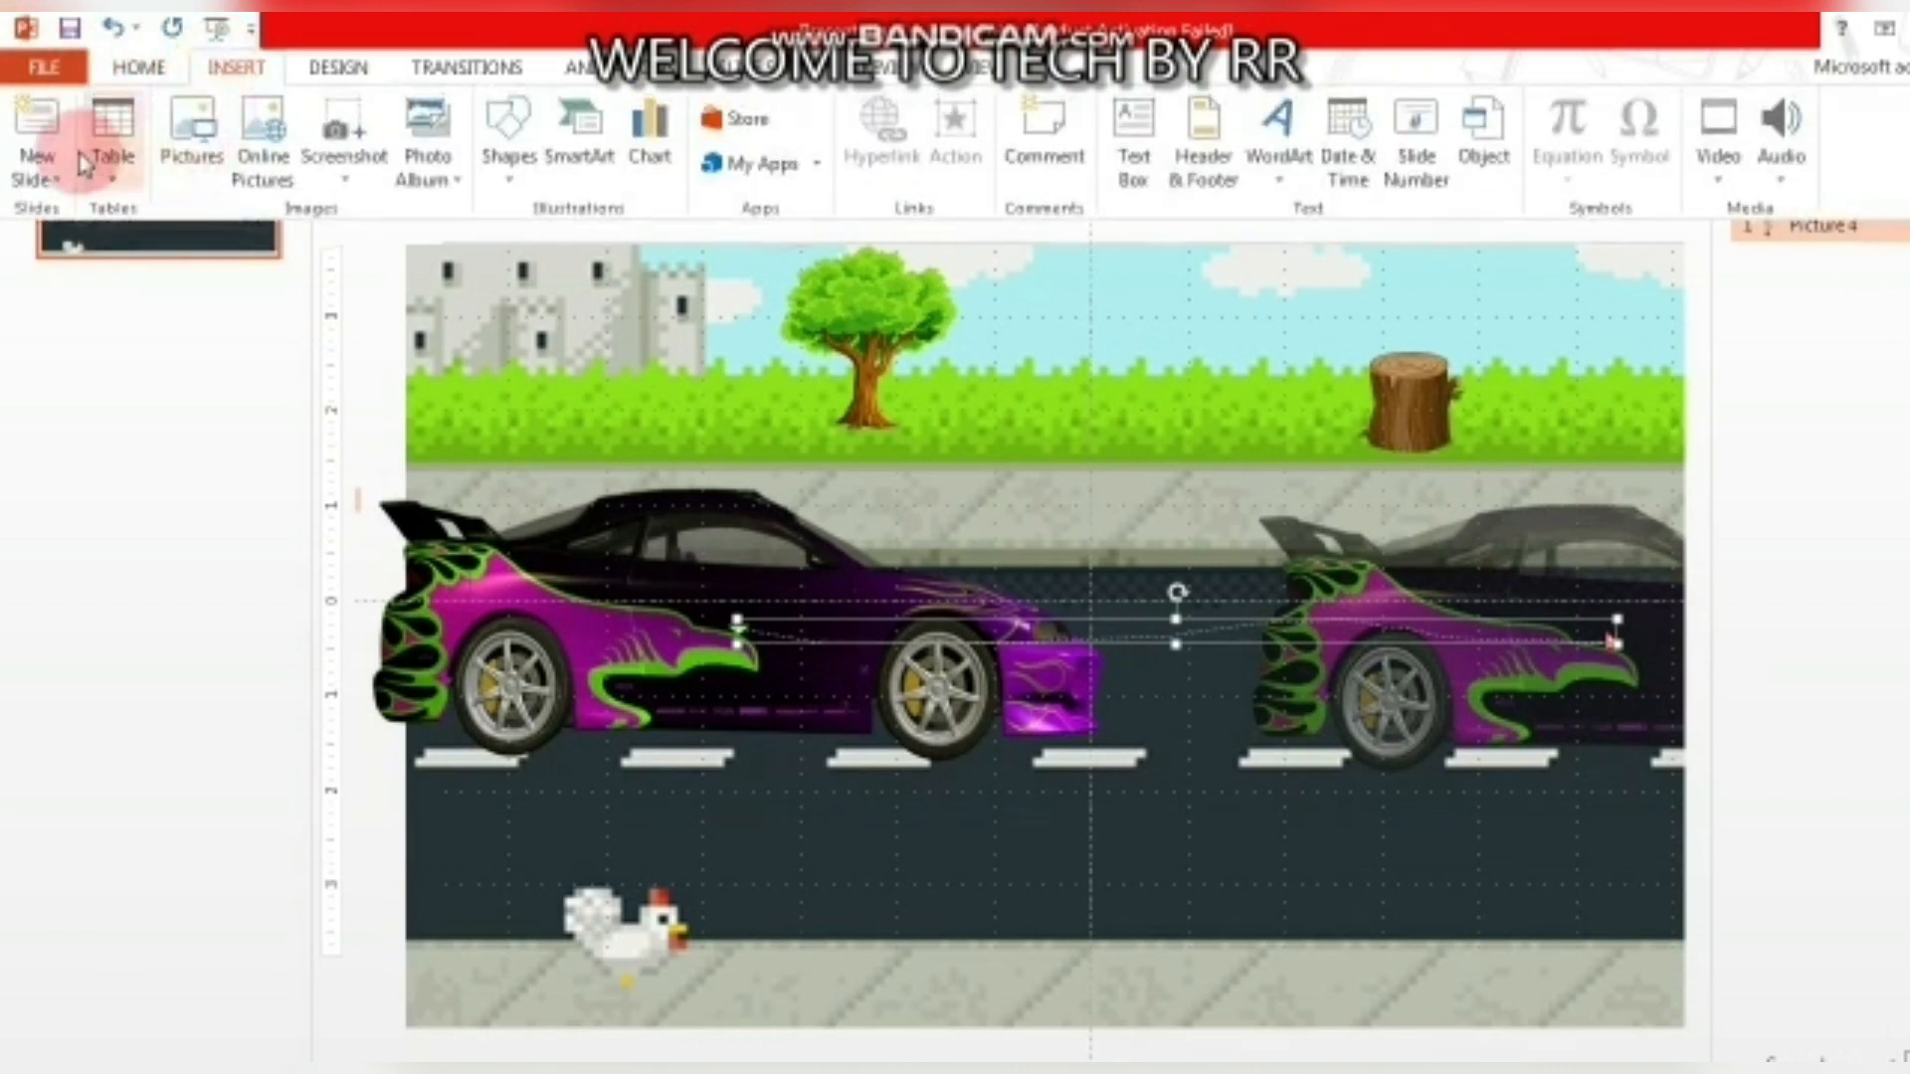
{"action": "left_click", "coordinate": [36, 164]}
{"action": "left_click", "coordinate": [87, 572]}
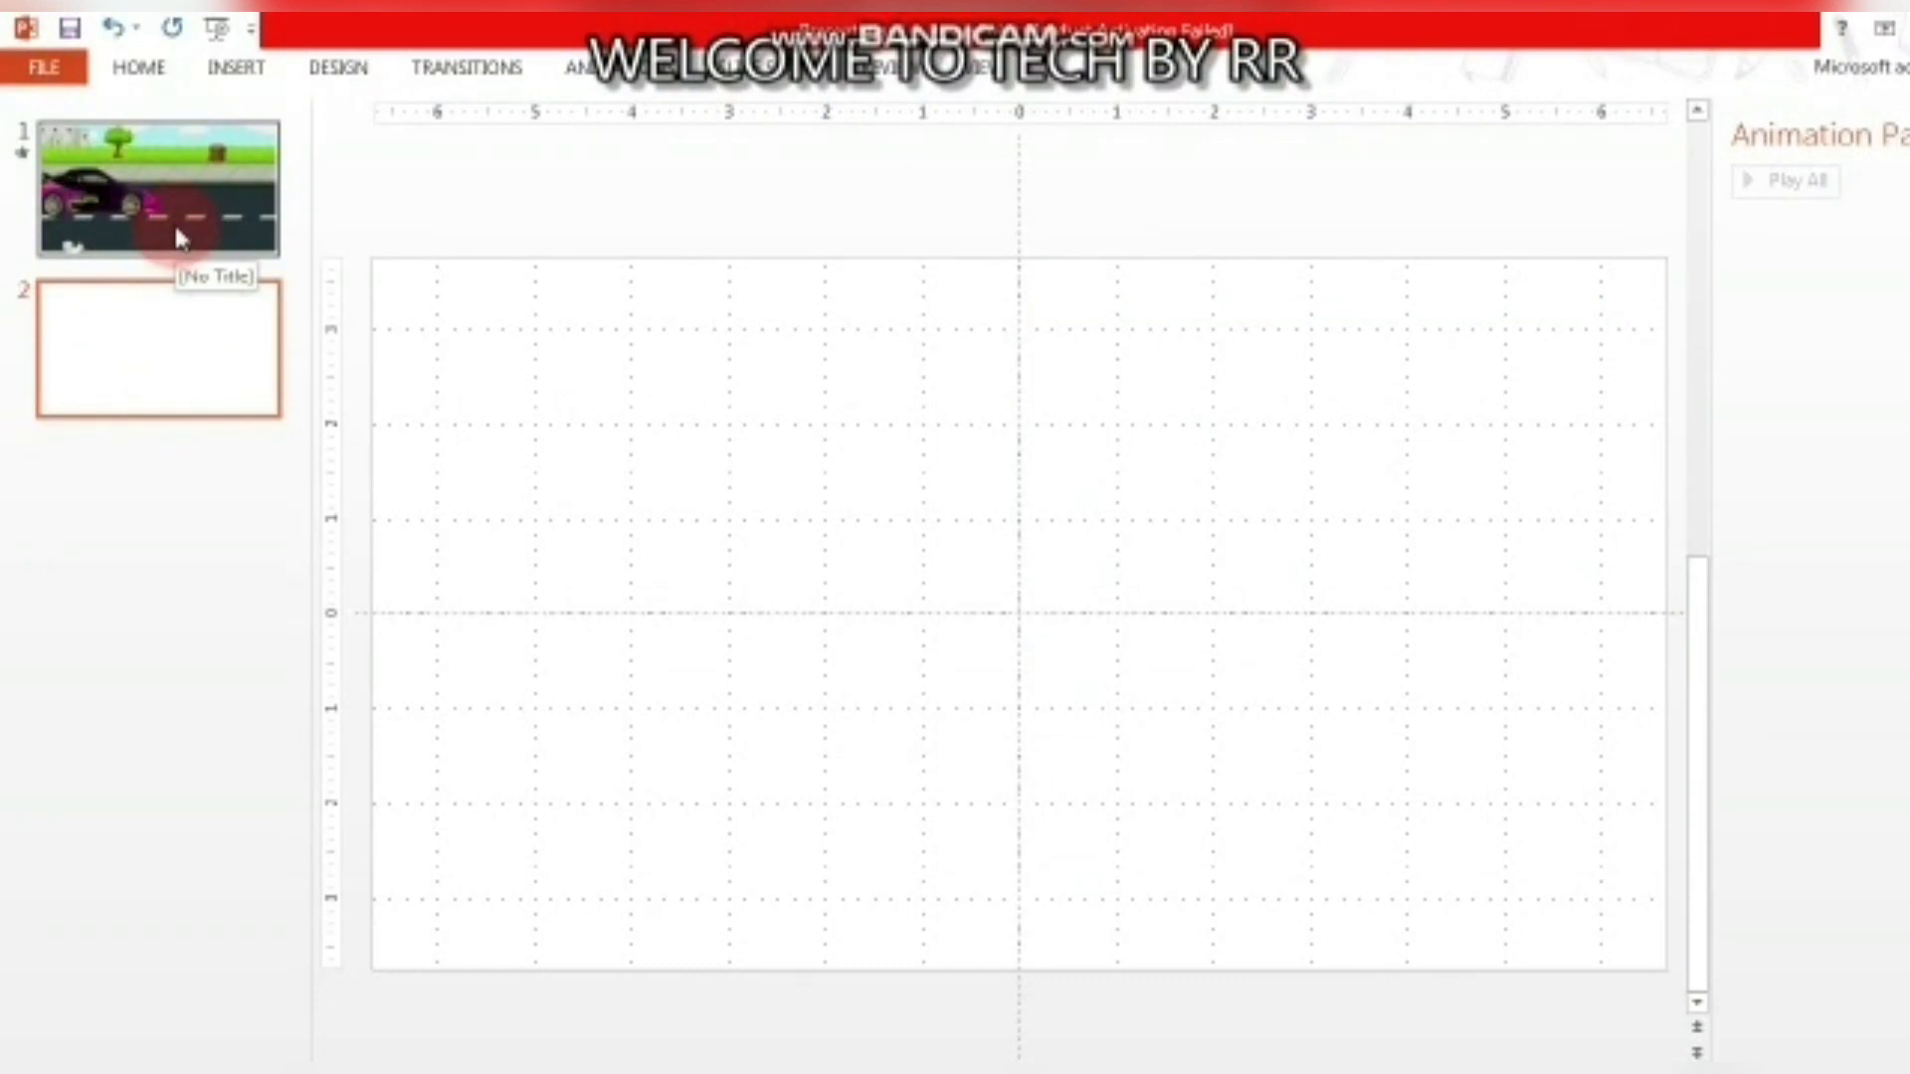
Search Bing images for "animated roads" and browse the road pictures for slide 2.
{"action": "left_click", "coordinate": [229, 67]}
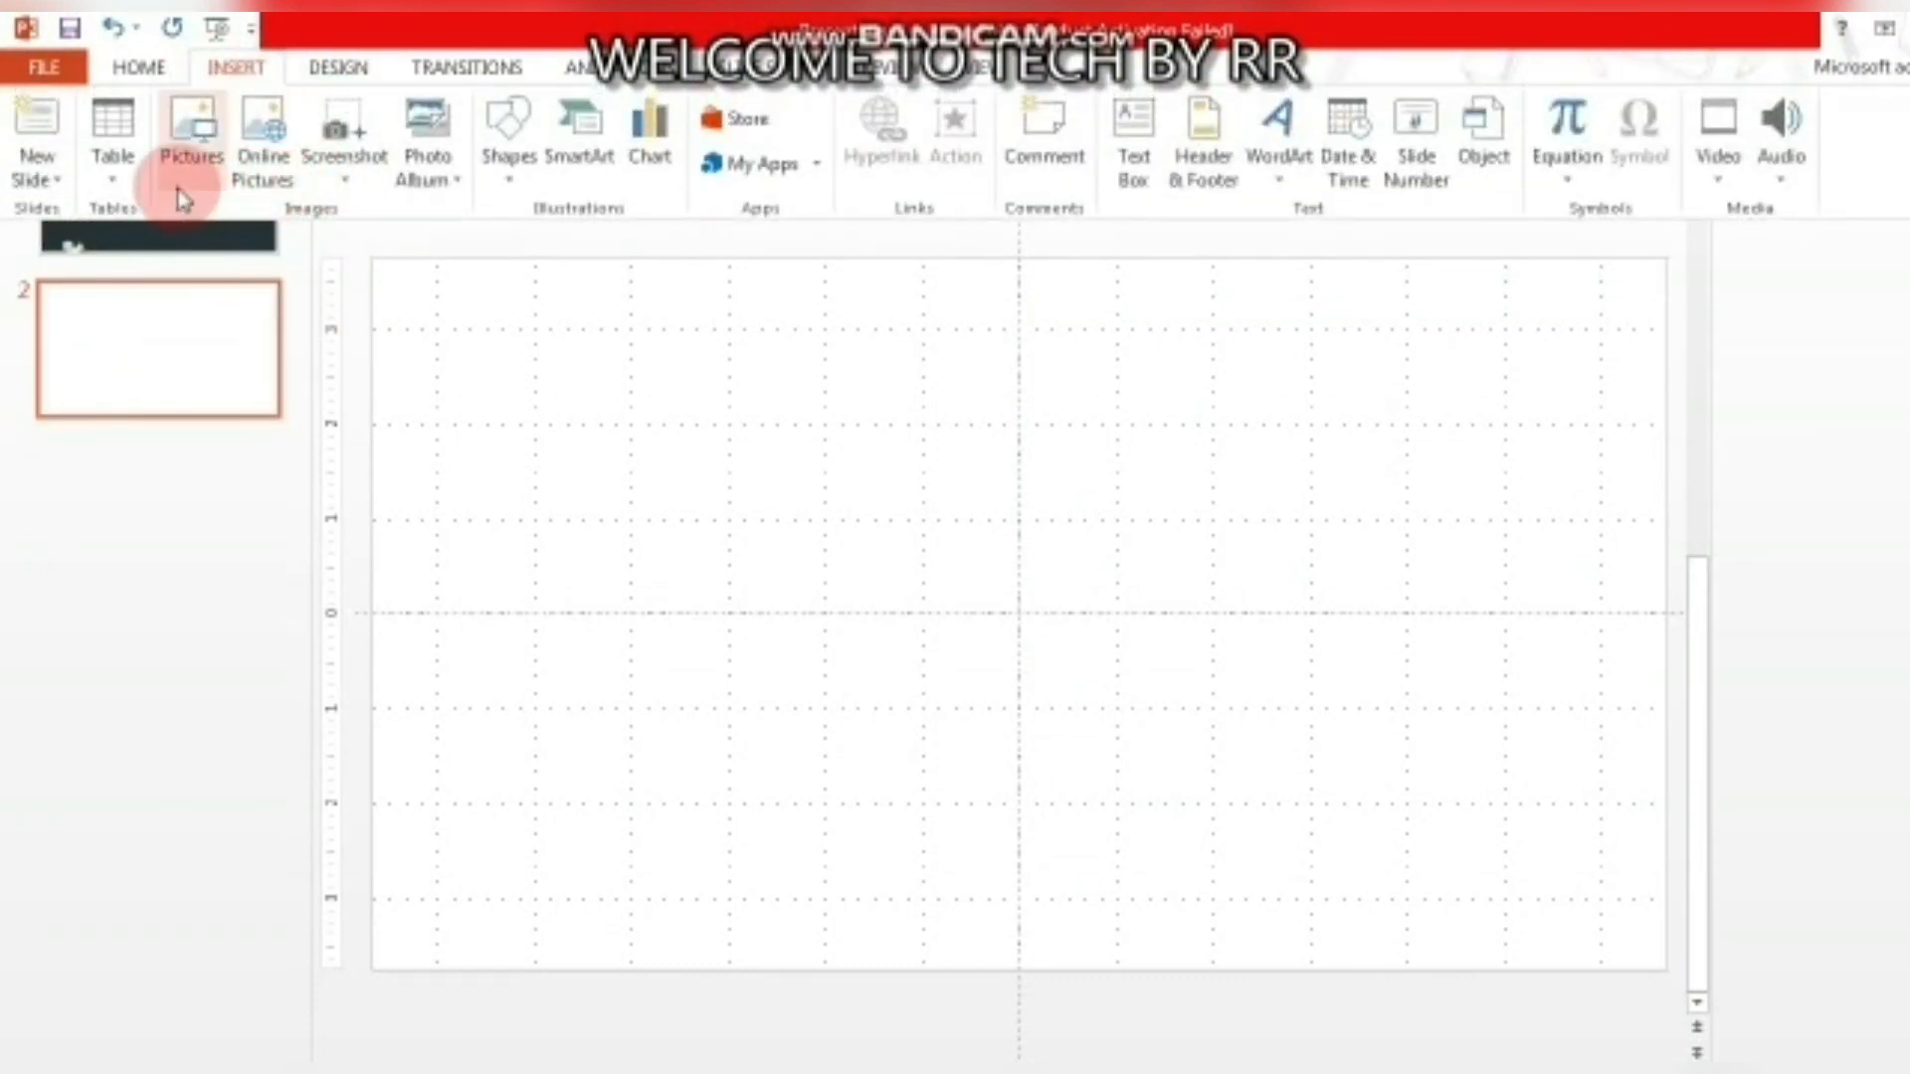
{"action": "left_click", "coordinate": [262, 179]}
{"action": "left_click", "coordinate": [1142, 398]}
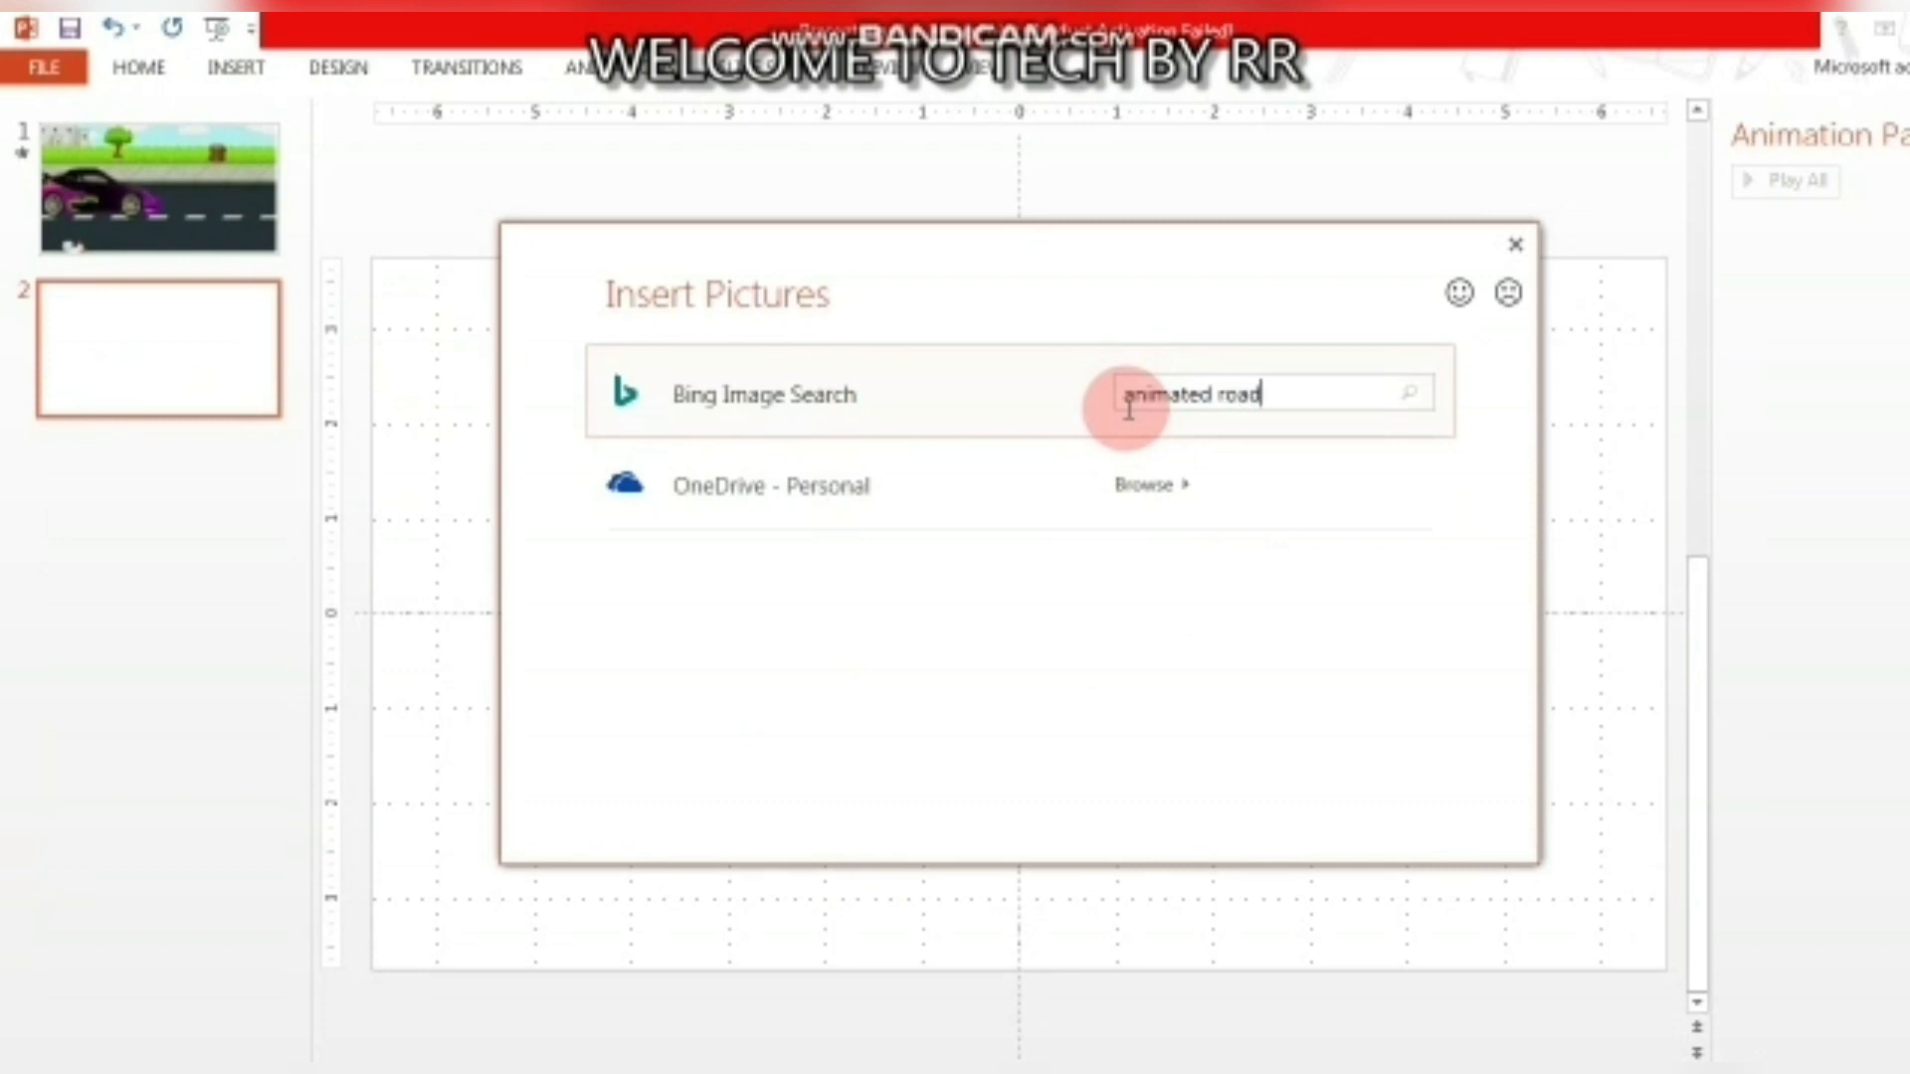
{"action": "key", "text": "Return"}
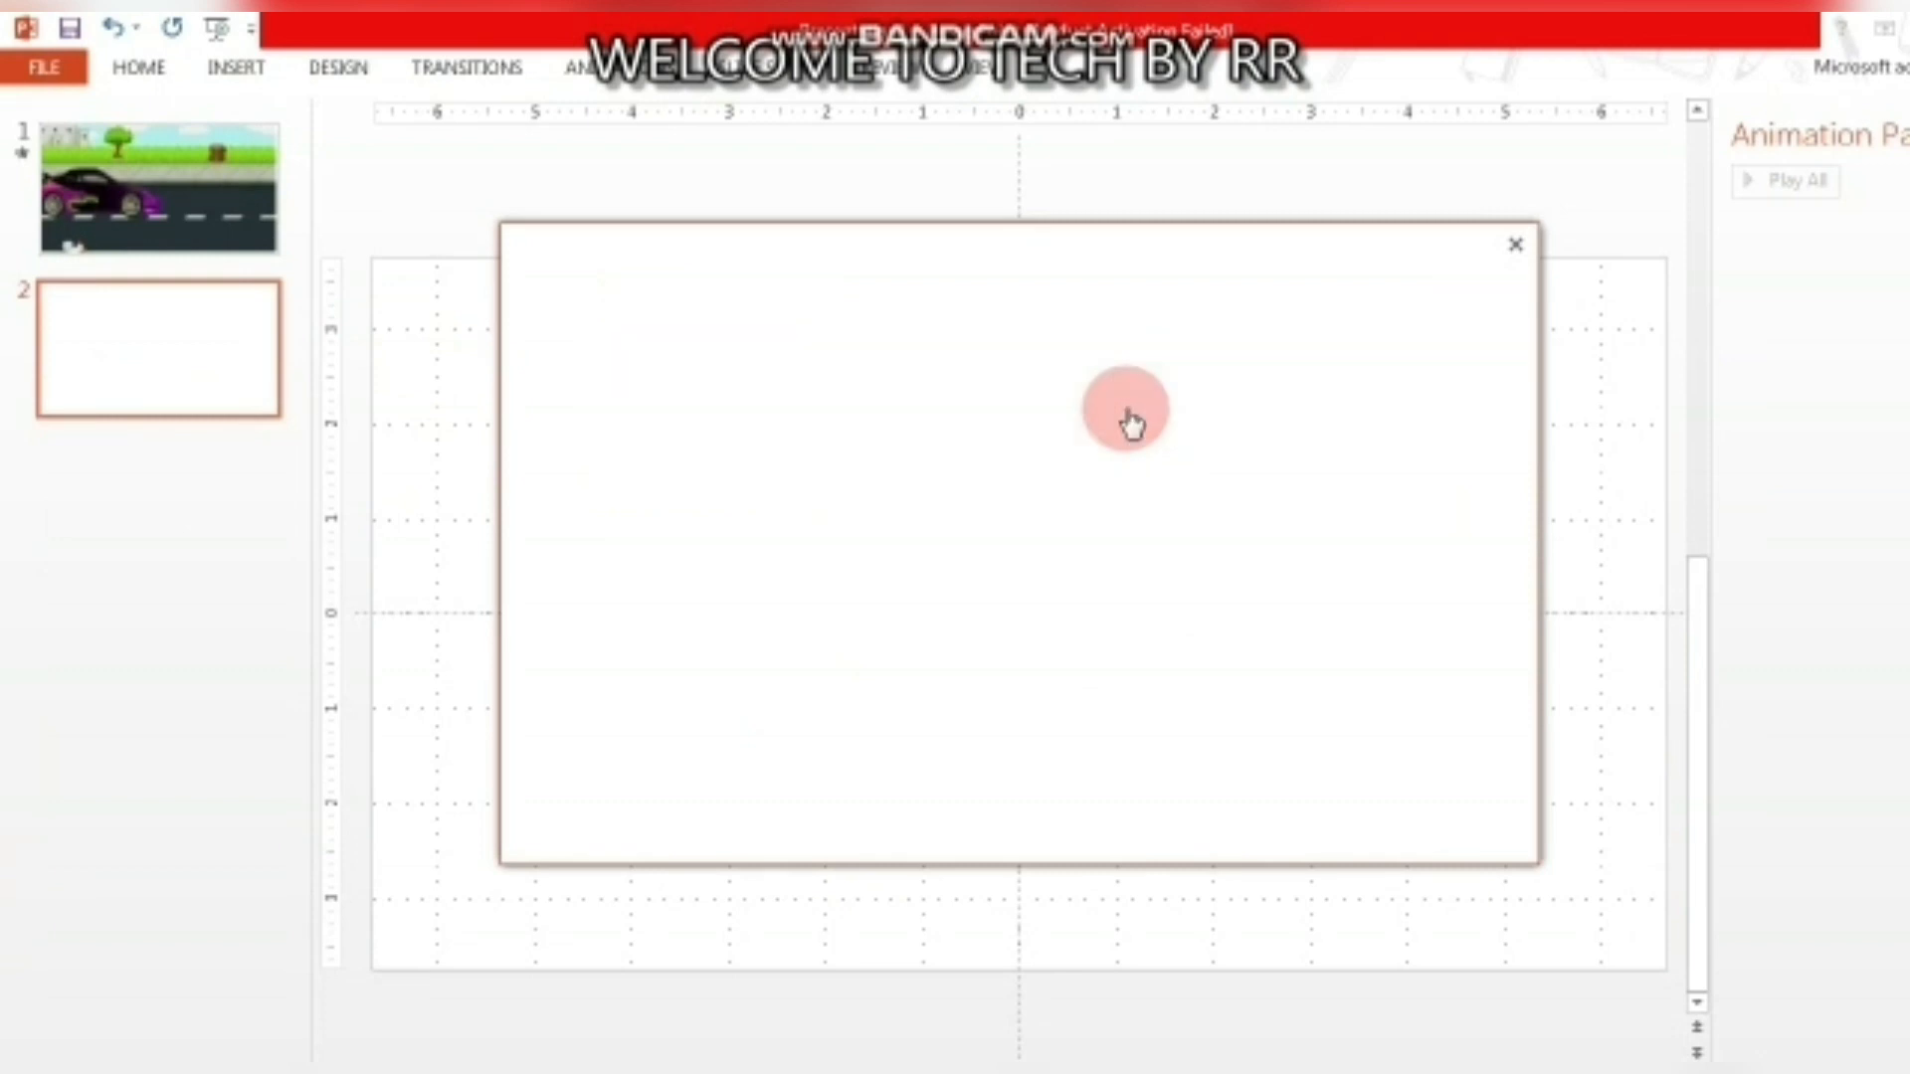
{"action": "scroll", "coordinate": [1263, 612], "scroll_direction": "down", "scroll_amount": 5}
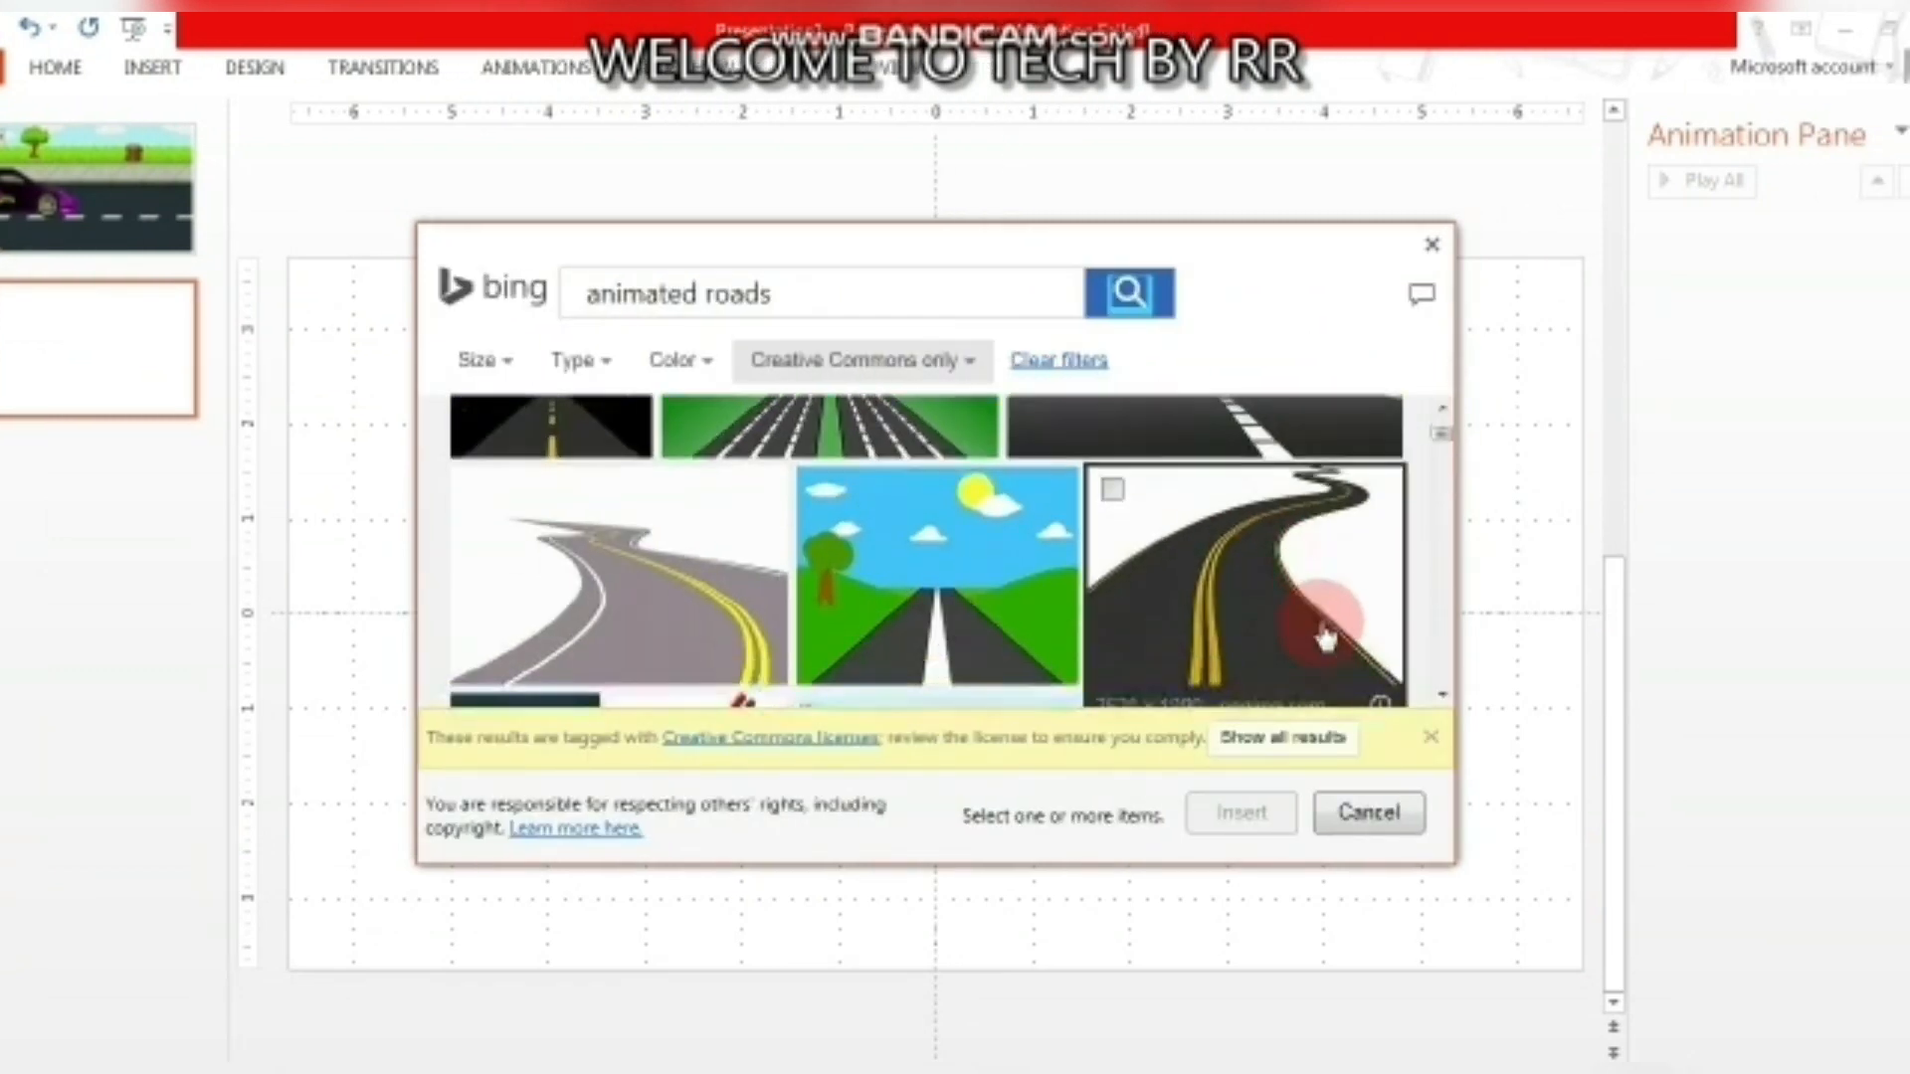
{"action": "scroll", "coordinate": [1155, 600], "scroll_direction": "down", "scroll_amount": 1}
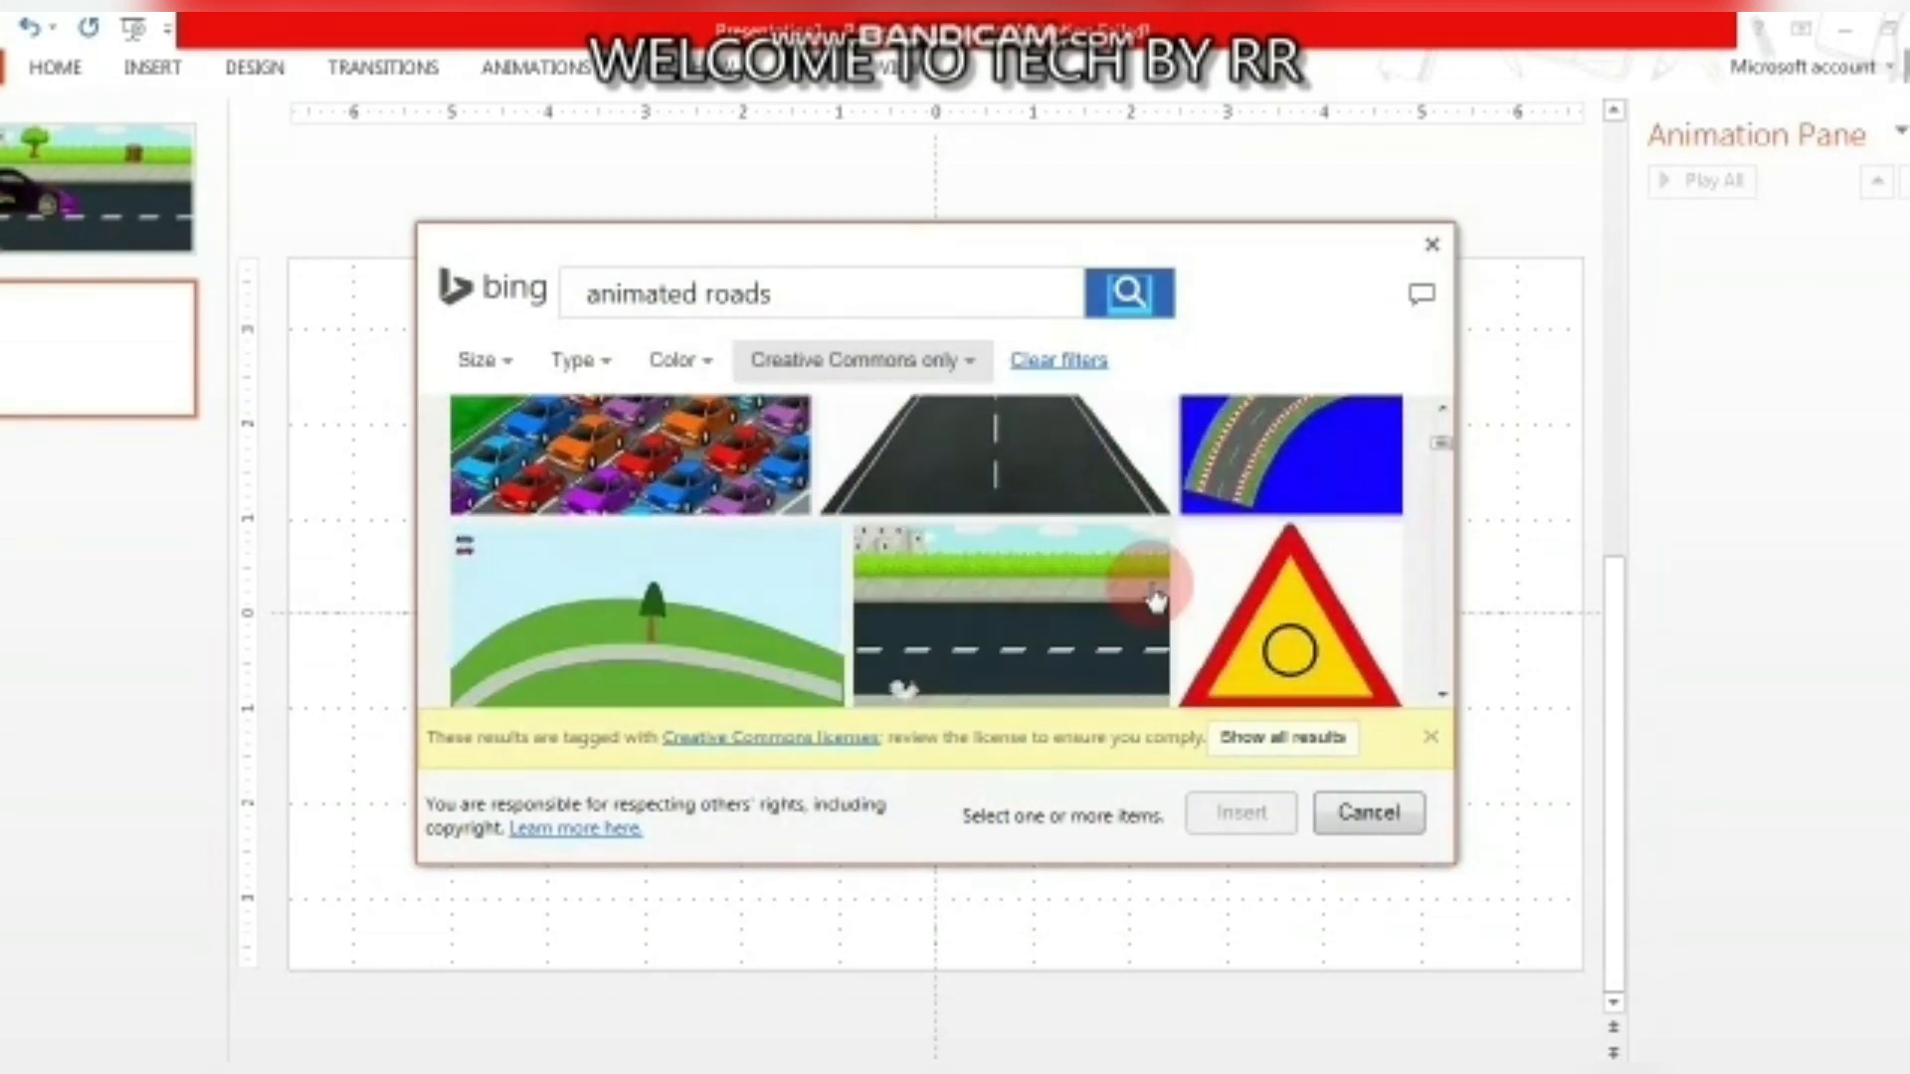
{"action": "scroll", "coordinate": [1149, 596], "scroll_direction": "down", "scroll_amount": 1}
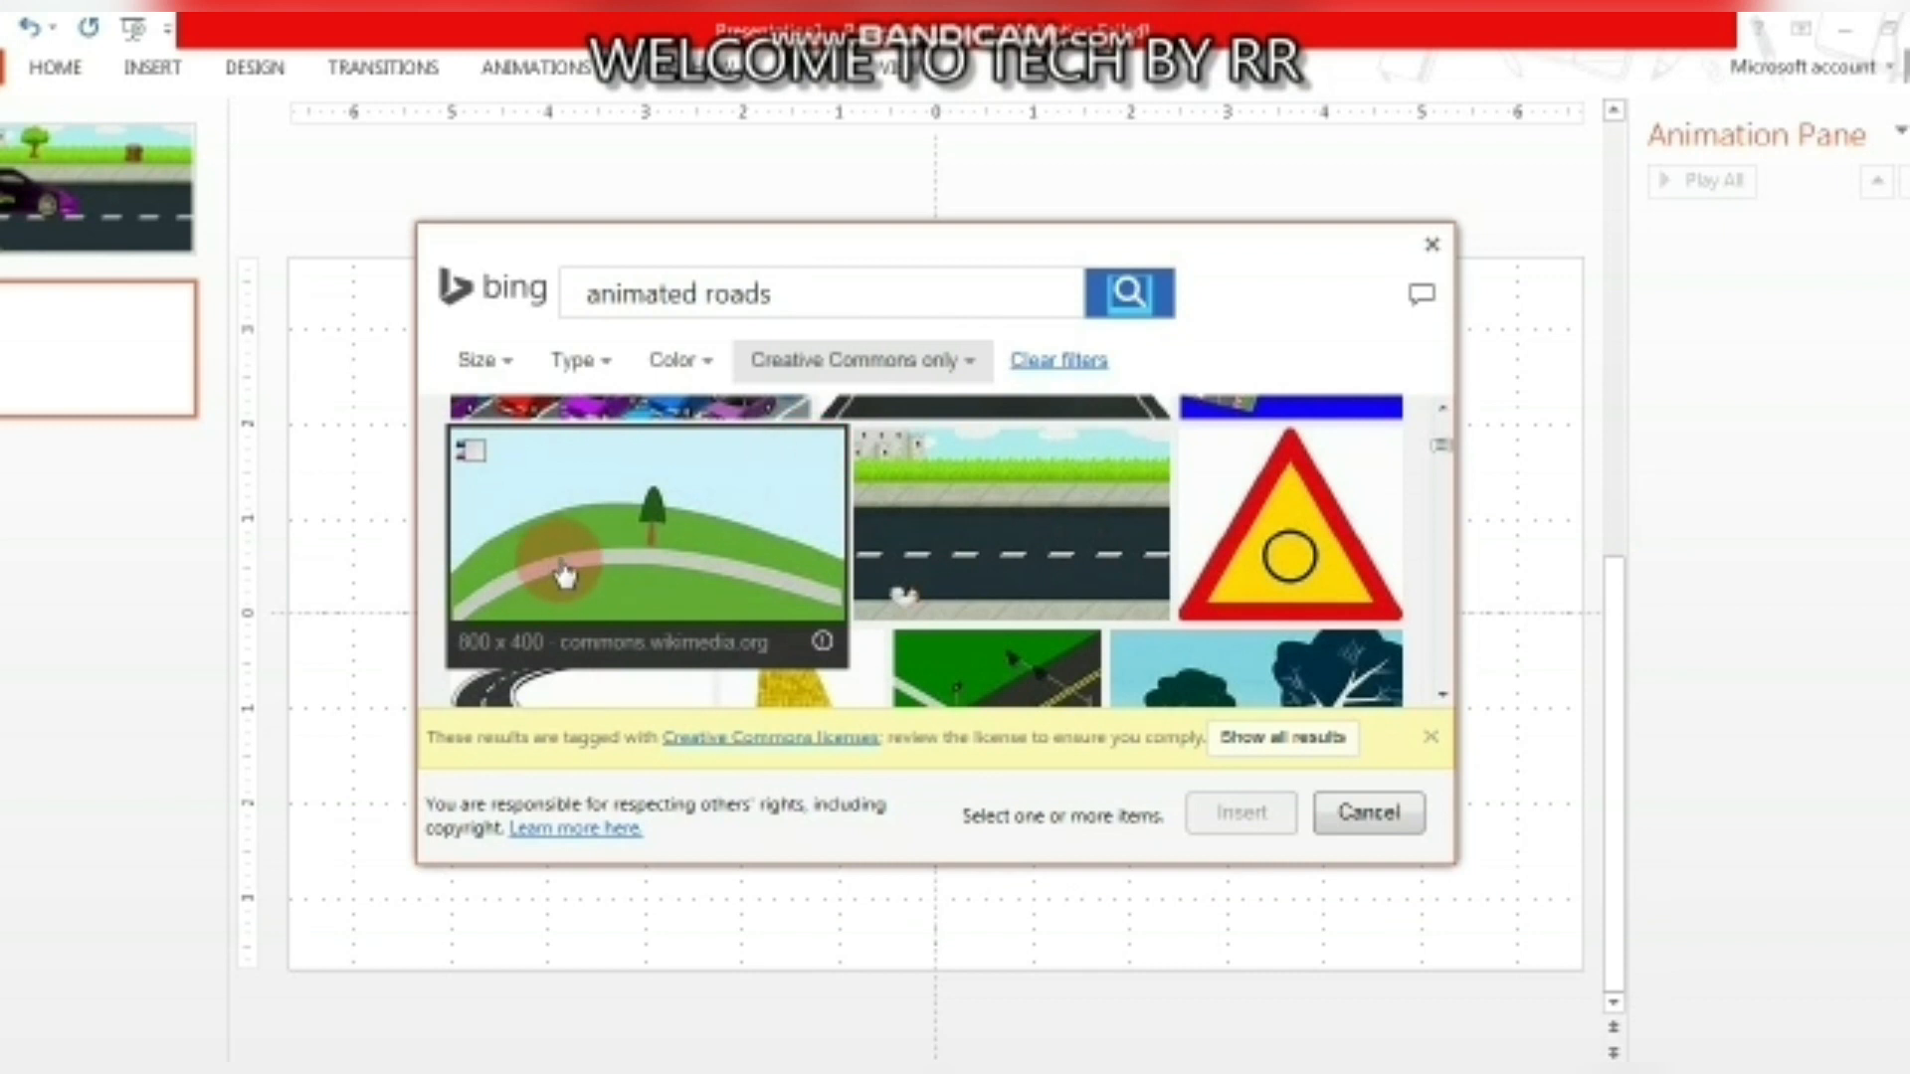
{"action": "left_click", "coordinate": [679, 562]}
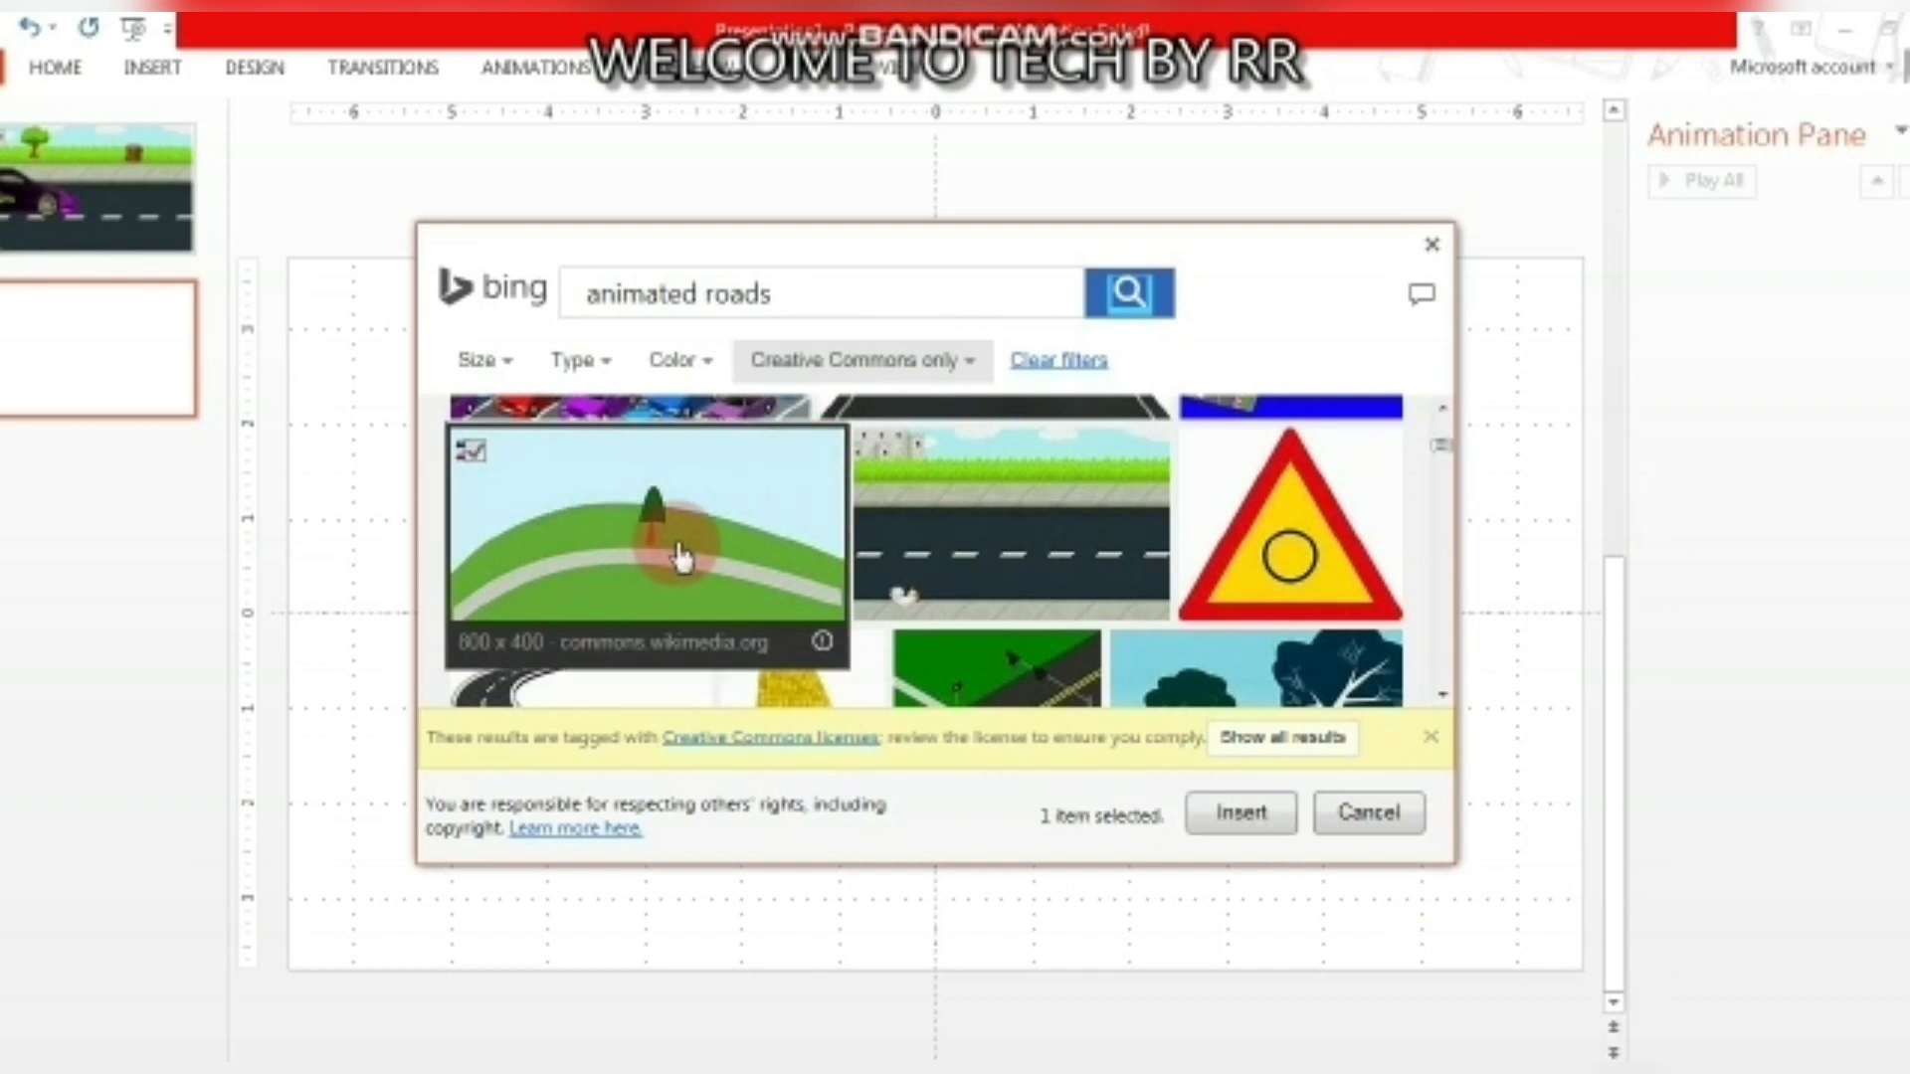
{"action": "left_click", "coordinate": [954, 509]}
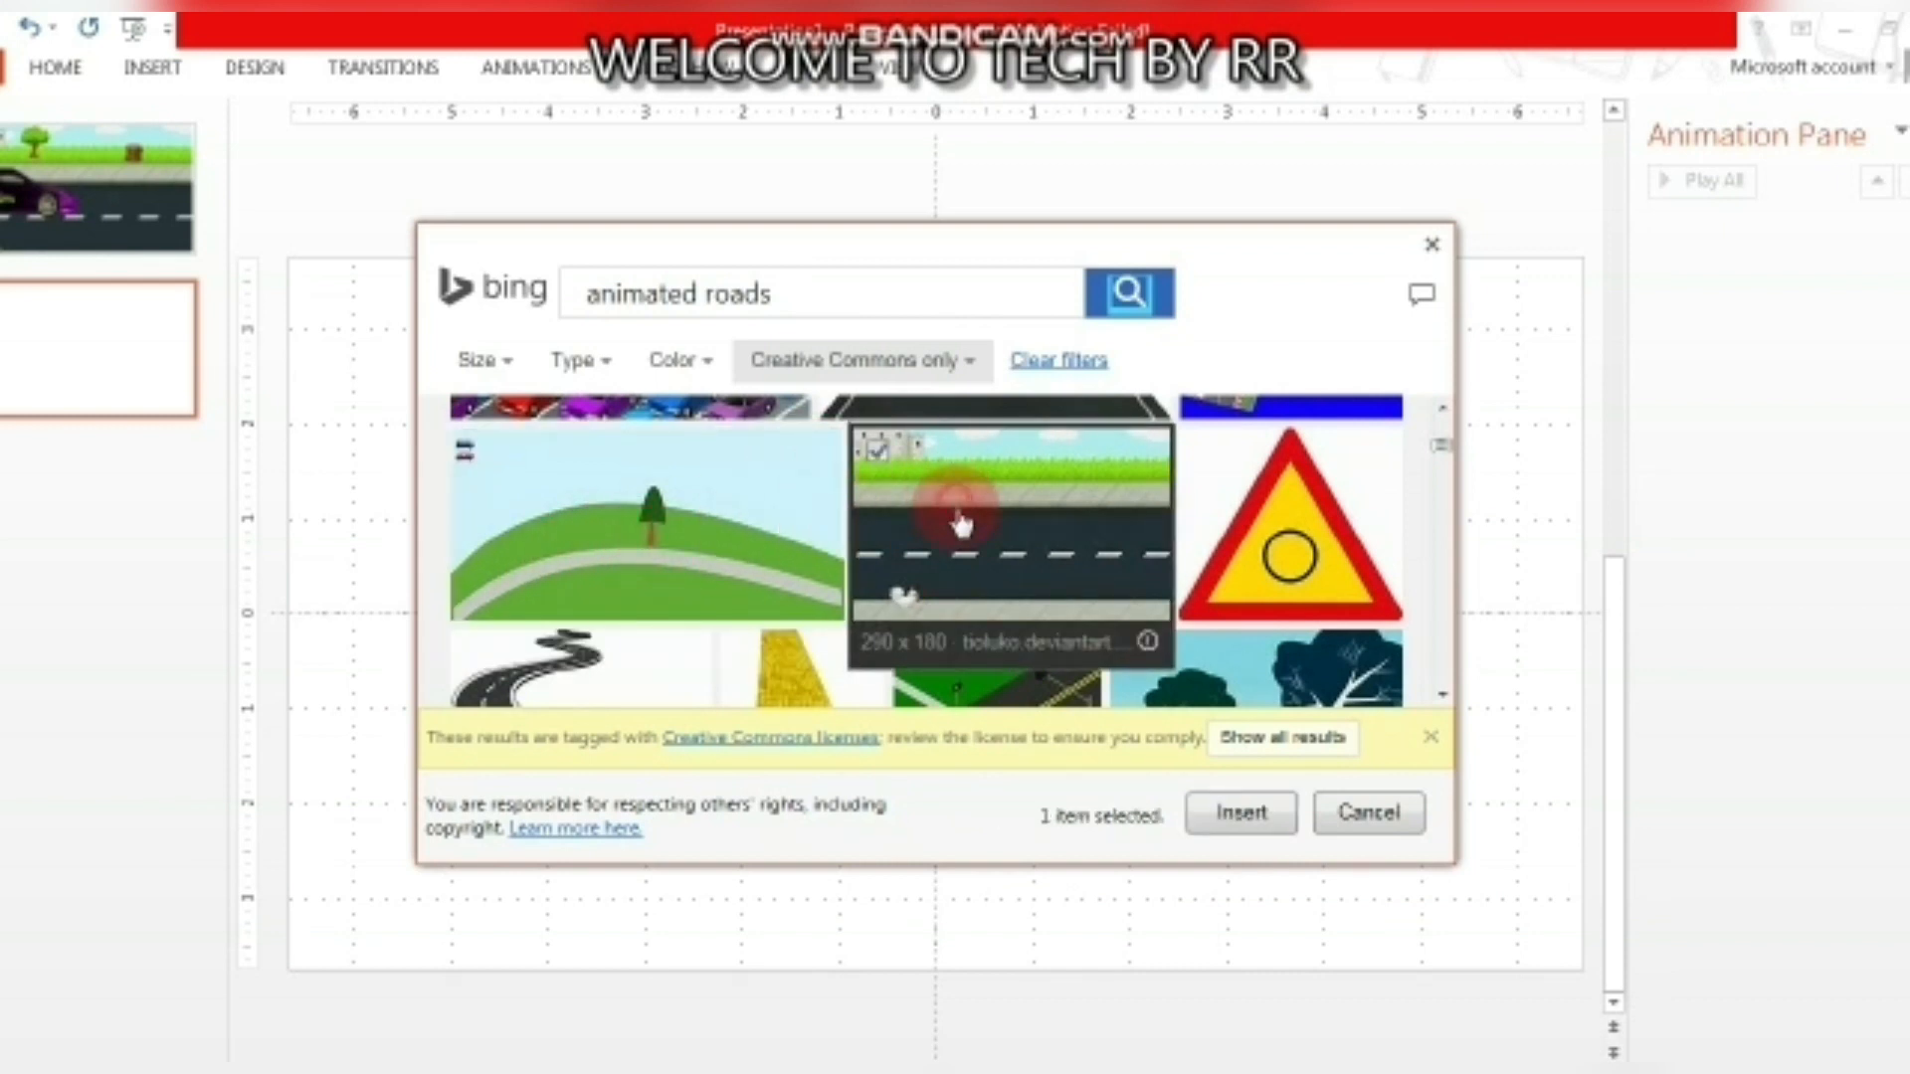
{"action": "left_click", "coordinate": [877, 454]}
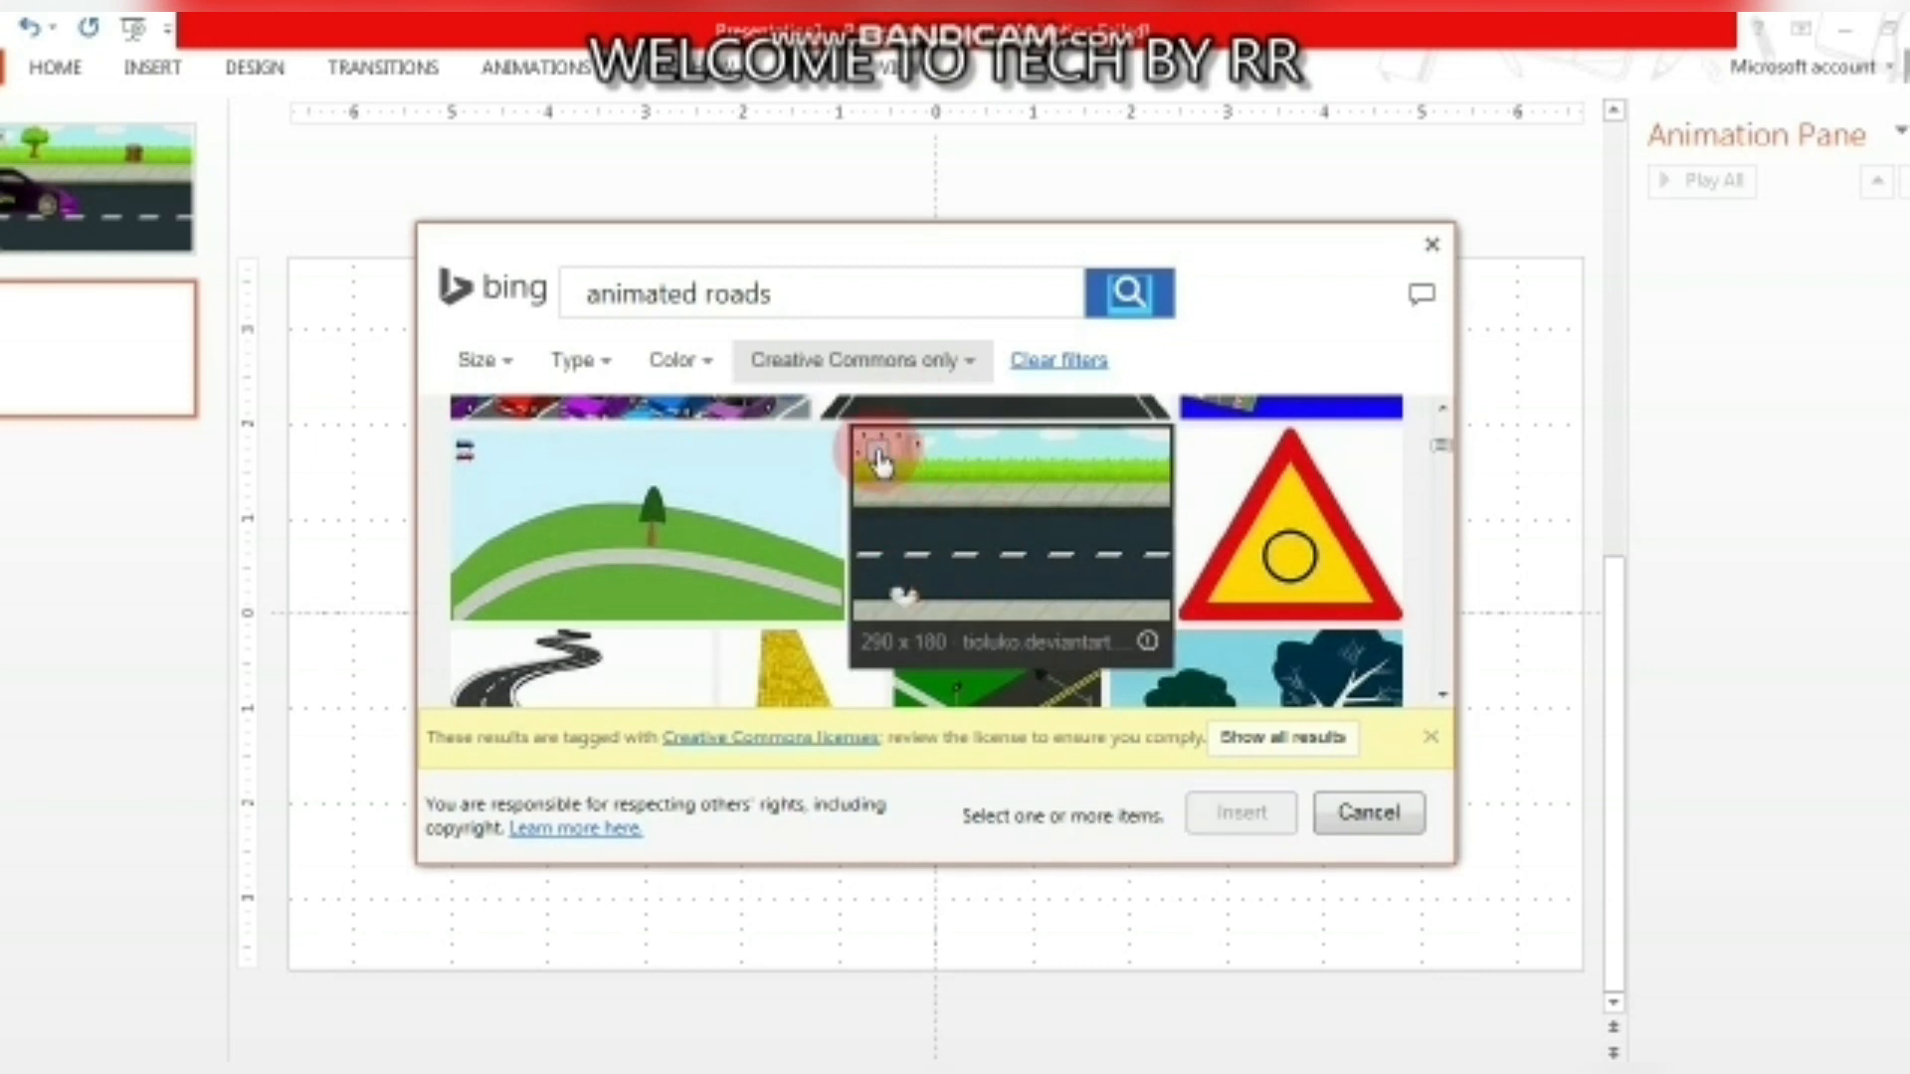
Insert the green picture with a diagonal road and pedestrian crossing, and stretch it across the full slide width.
{"action": "scroll", "coordinate": [955, 617], "scroll_direction": "down", "scroll_amount": 3}
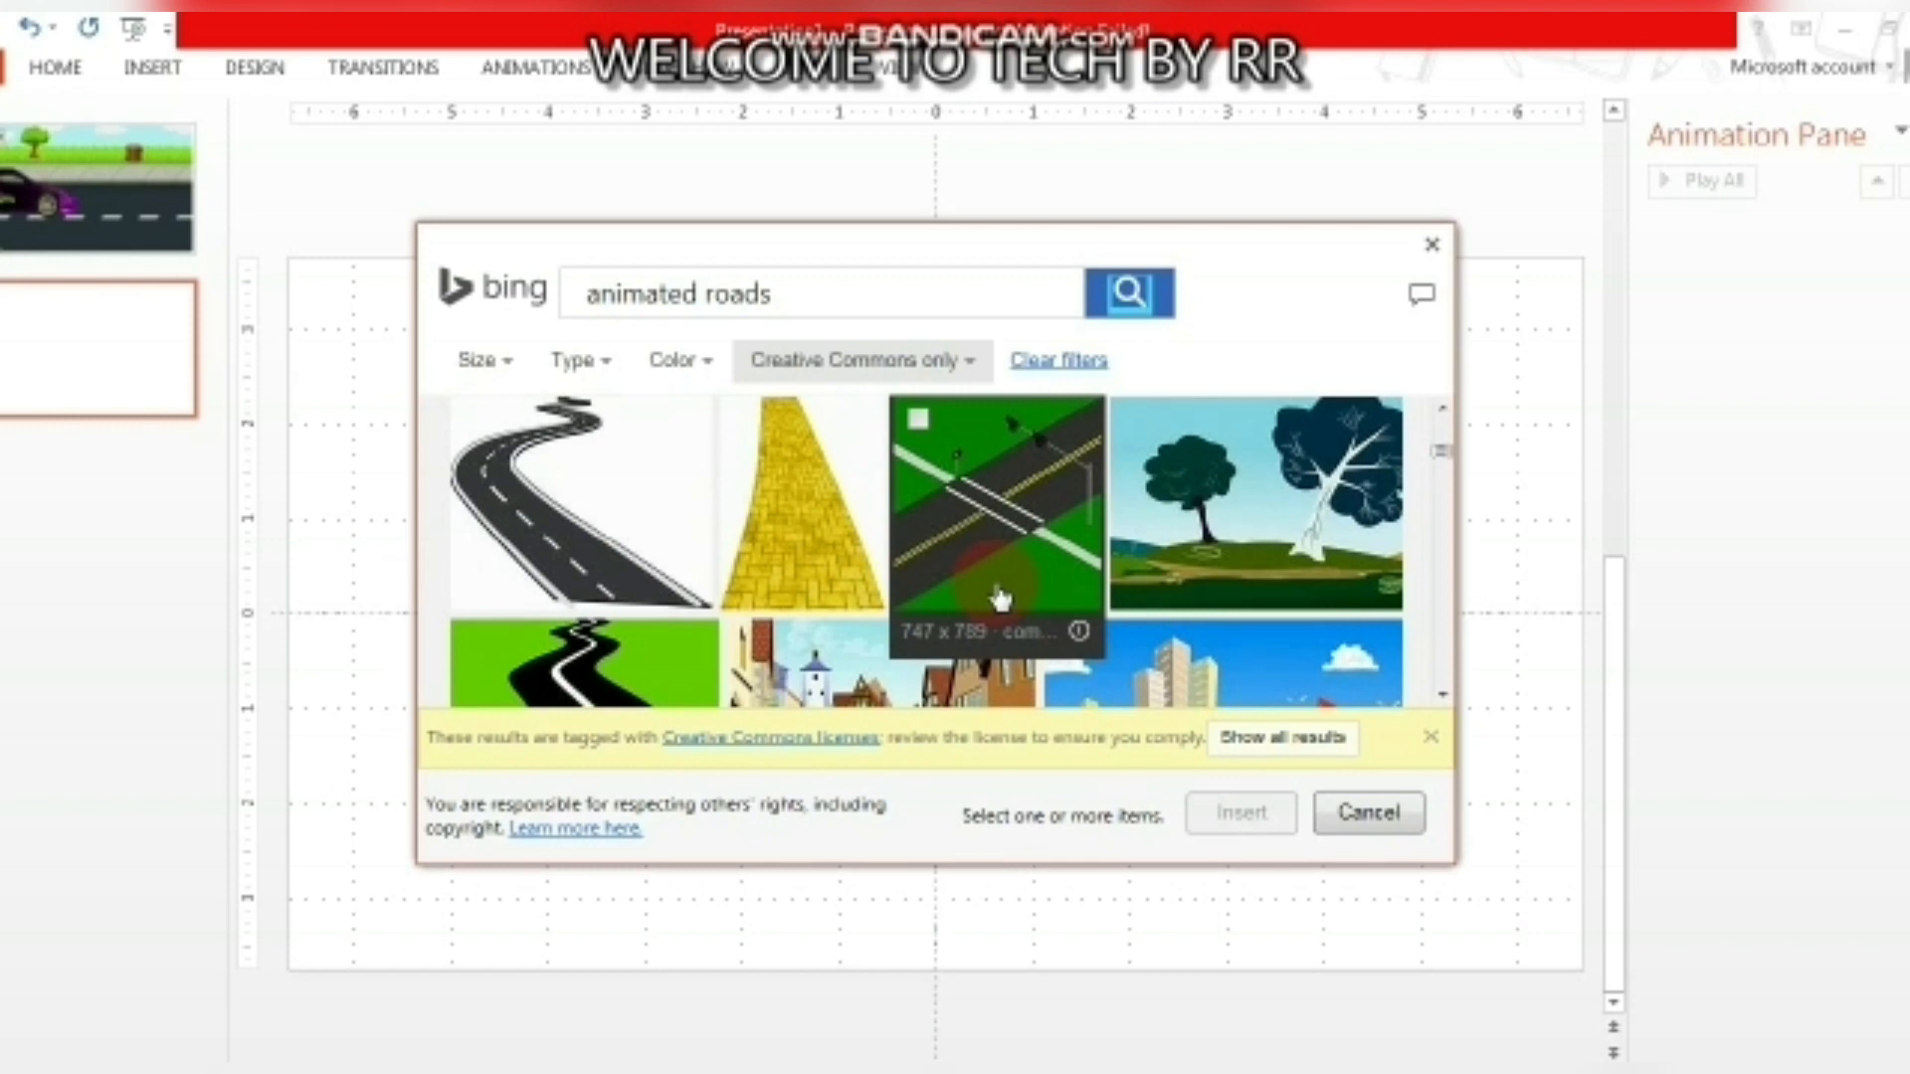
{"action": "left_click", "coordinate": [1000, 575]}
{"action": "left_click", "coordinate": [1226, 812]}
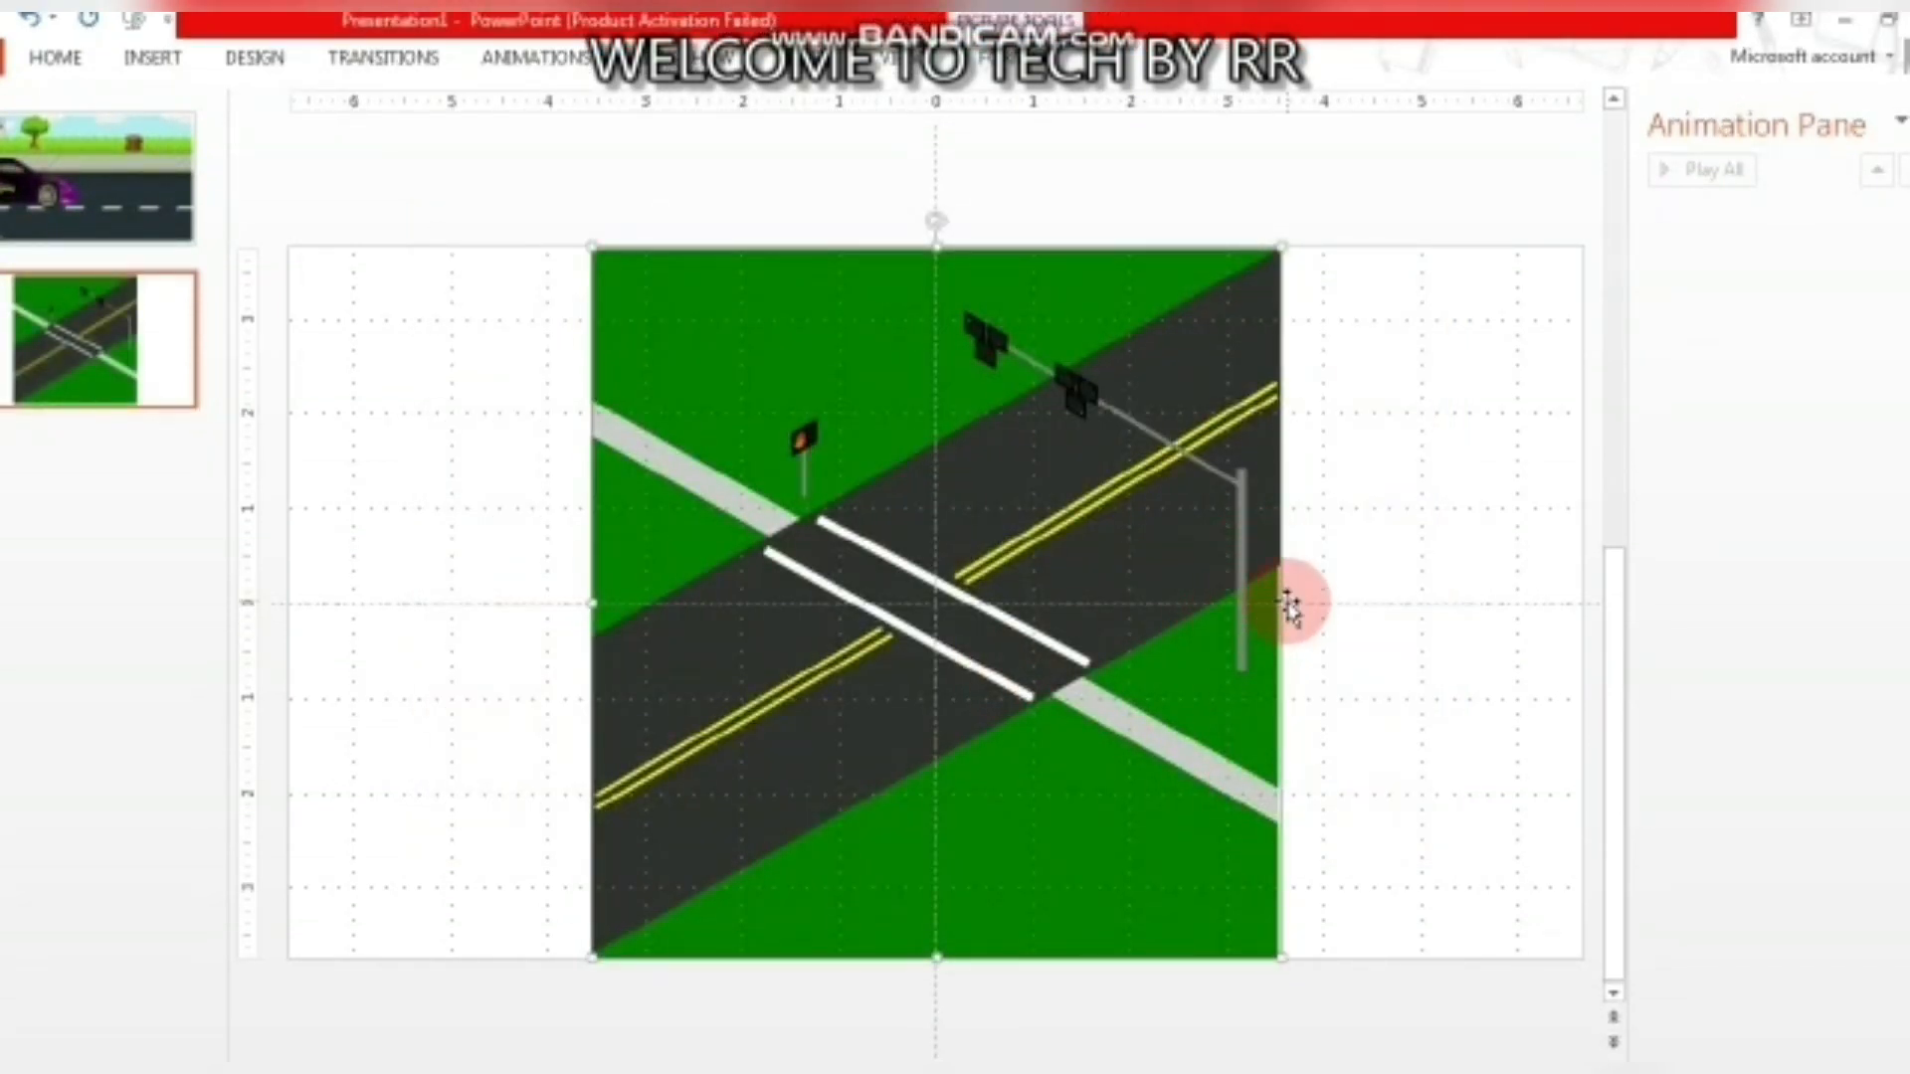
{"action": "left_click_drag", "start_coordinate": [1283, 600], "coordinate": [1583, 601]}
{"action": "left_click_drag", "start_coordinate": [538, 603], "coordinate": [223, 627]}
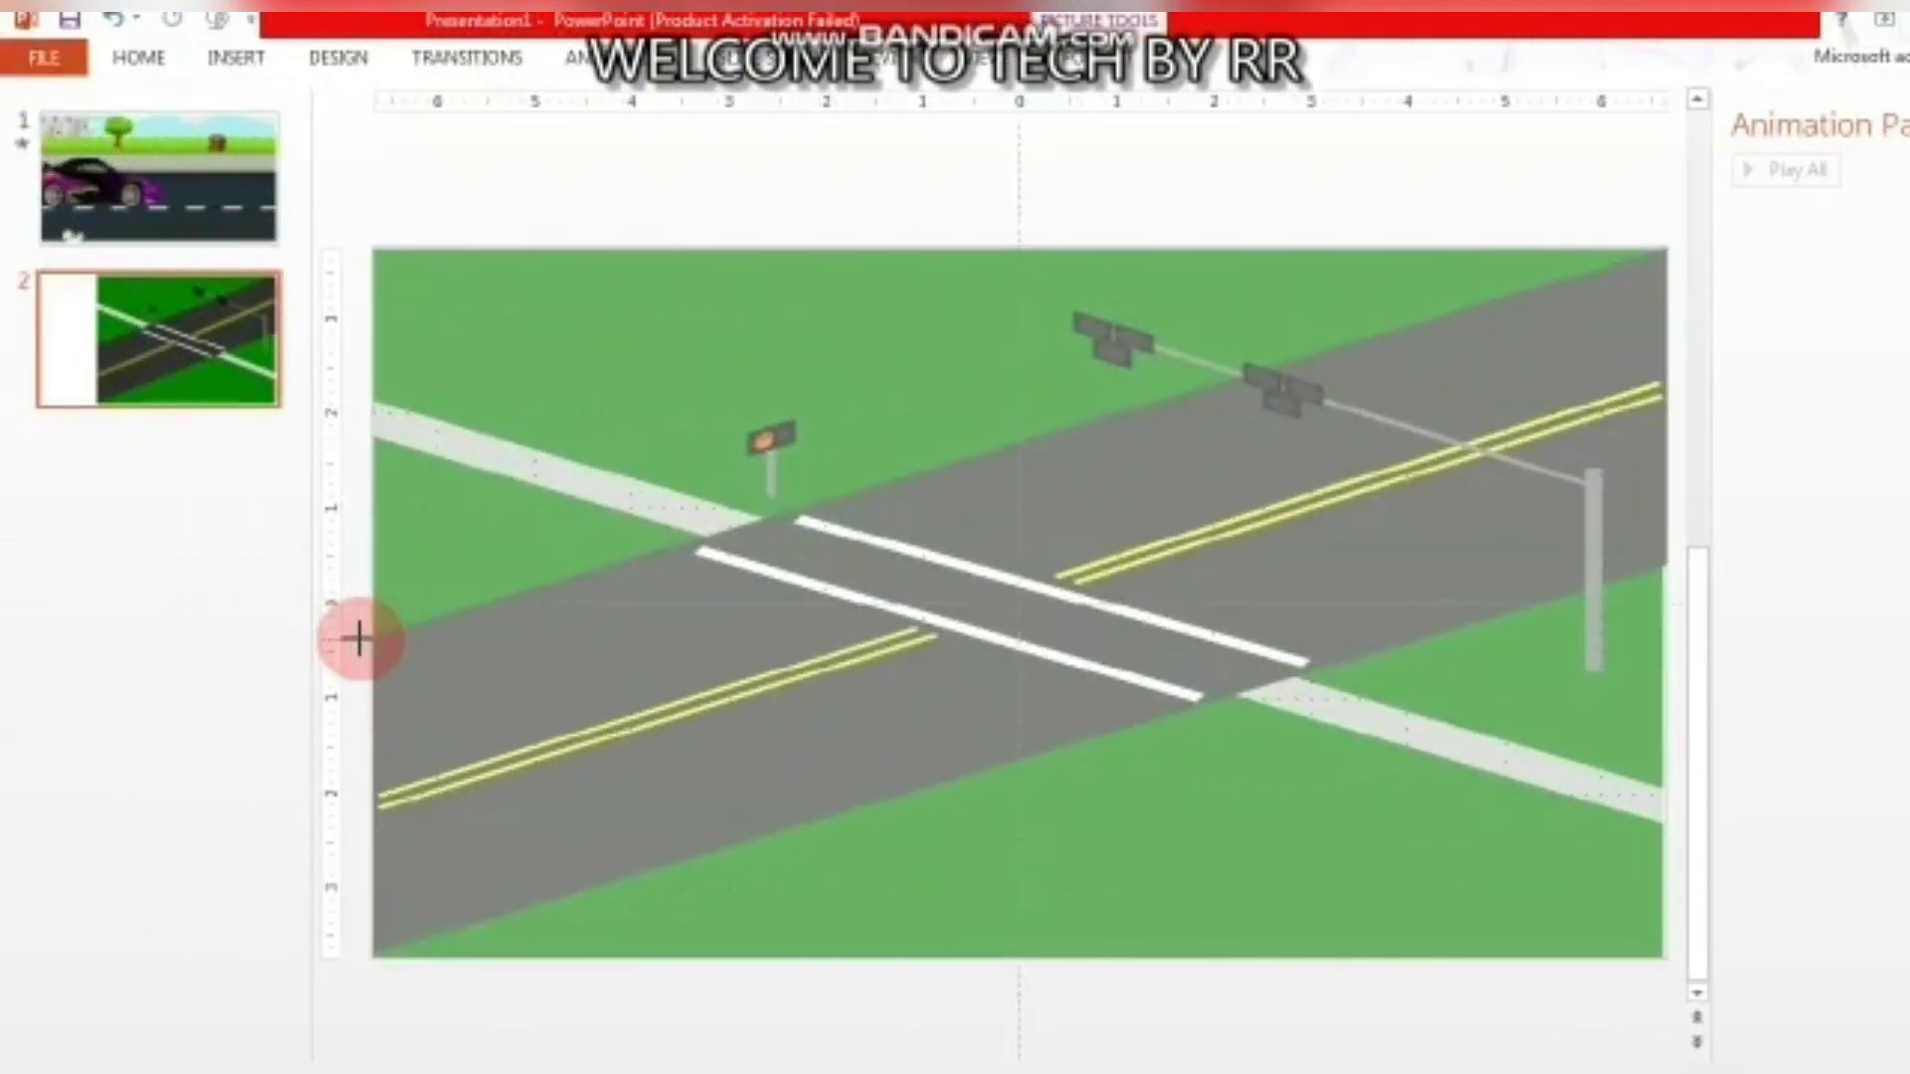
Search Bing images for "animated cars" and insert the black and purple sports car on slide 2.
{"action": "left_click", "coordinate": [244, 62]}
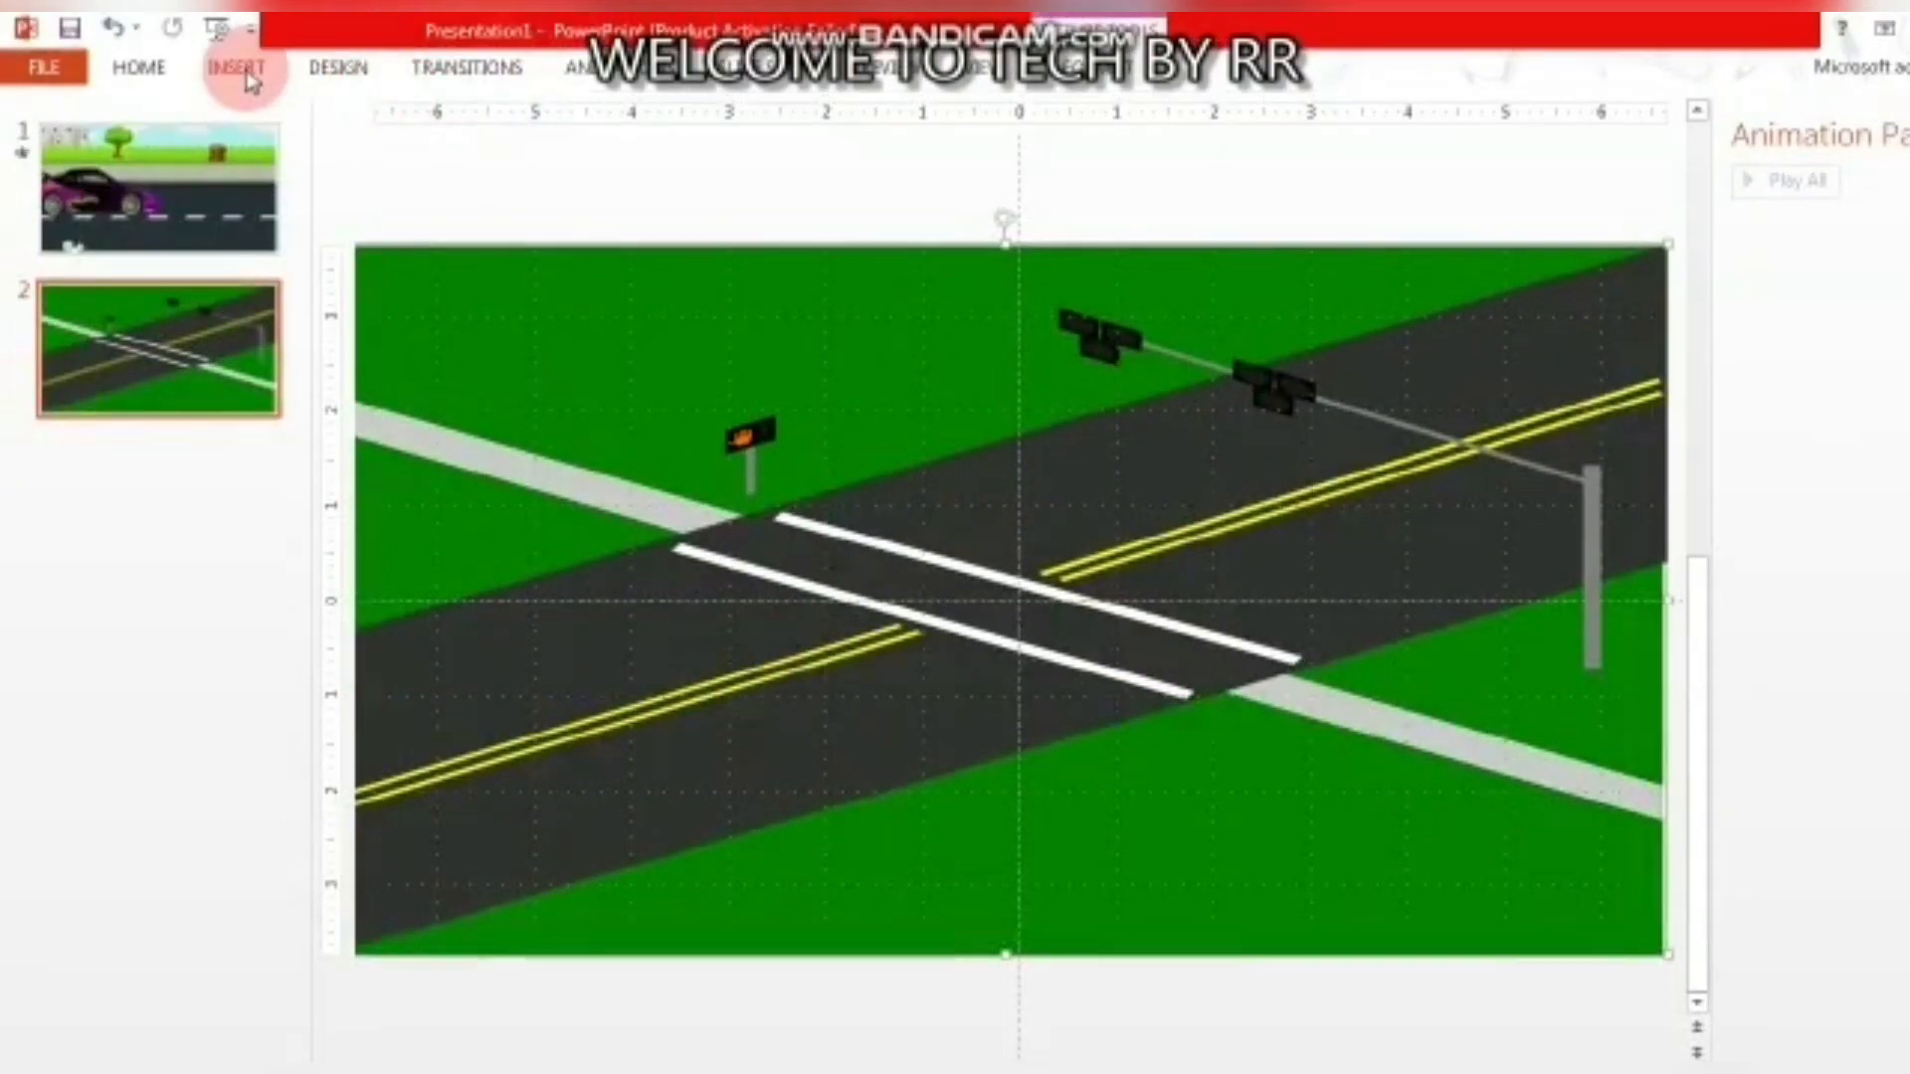
{"action": "left_click", "coordinate": [266, 164]}
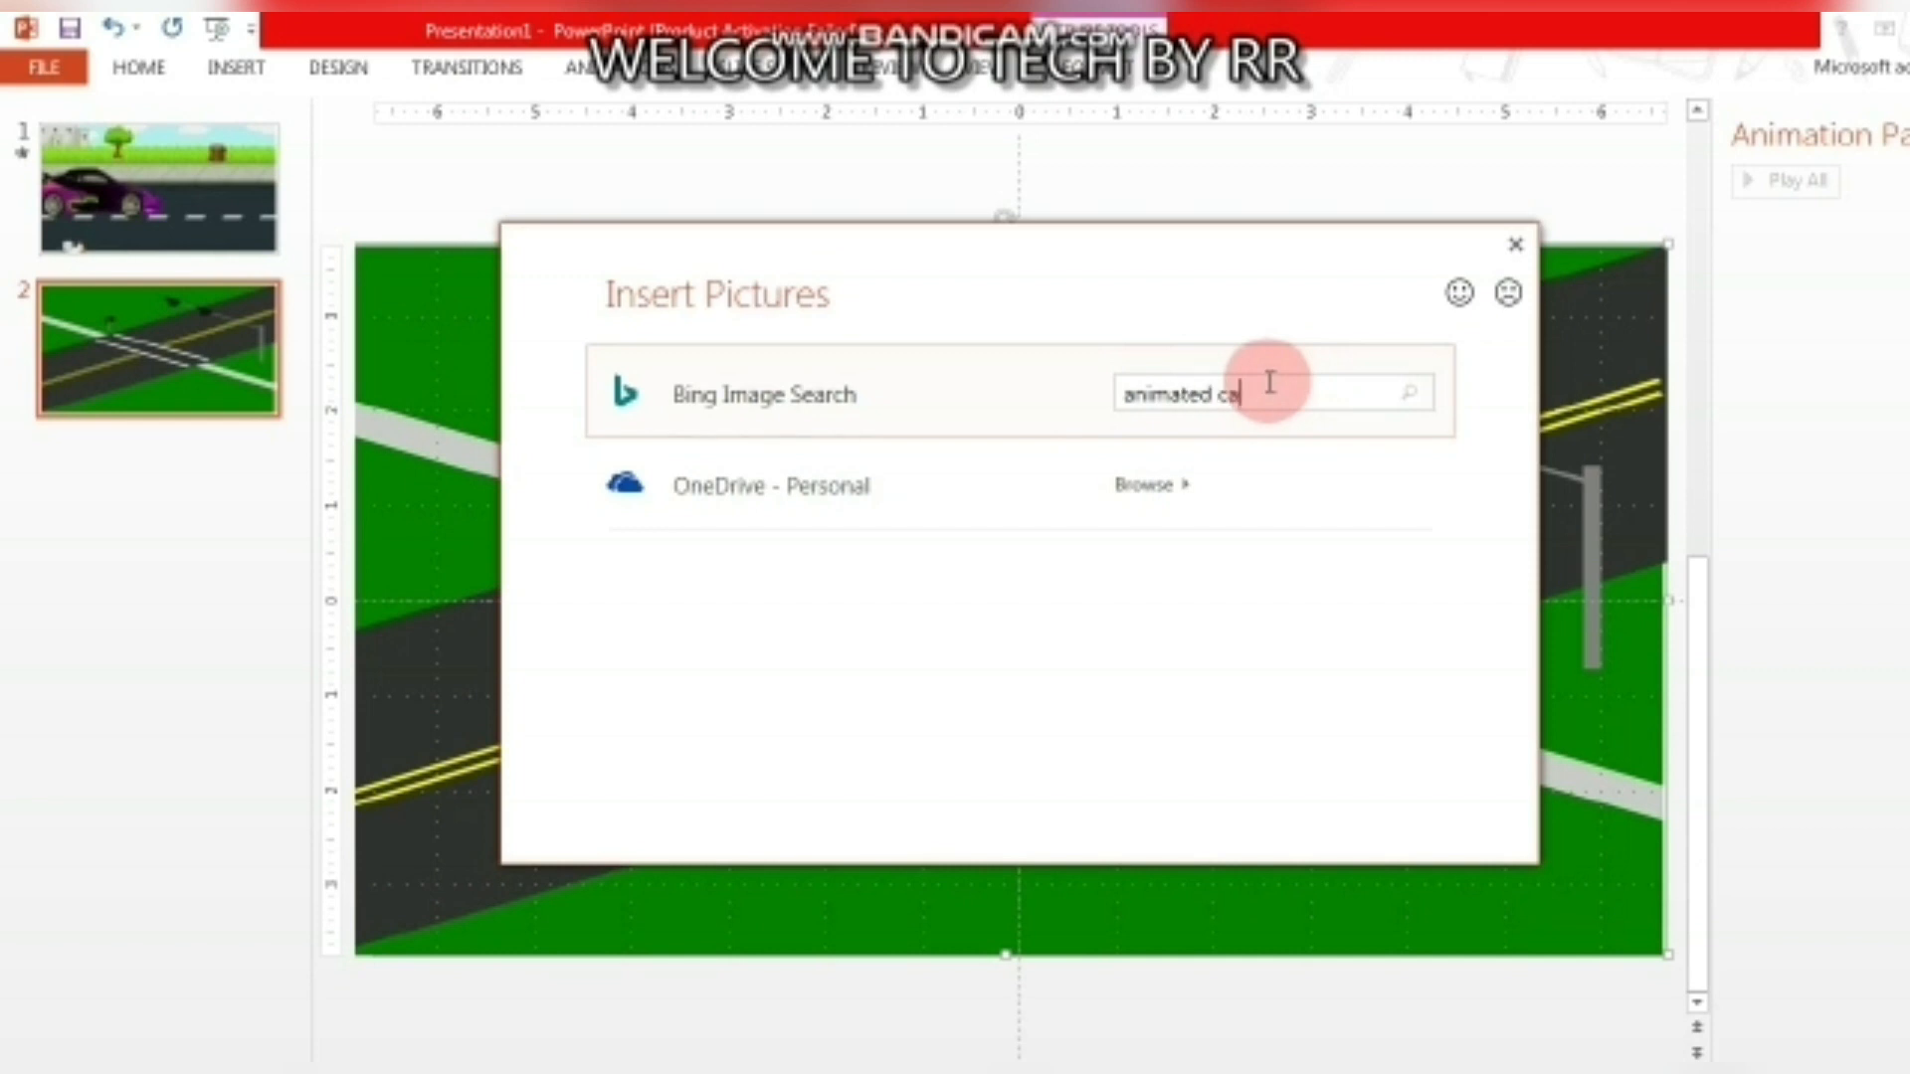
{"action": "key", "text": "Return"}
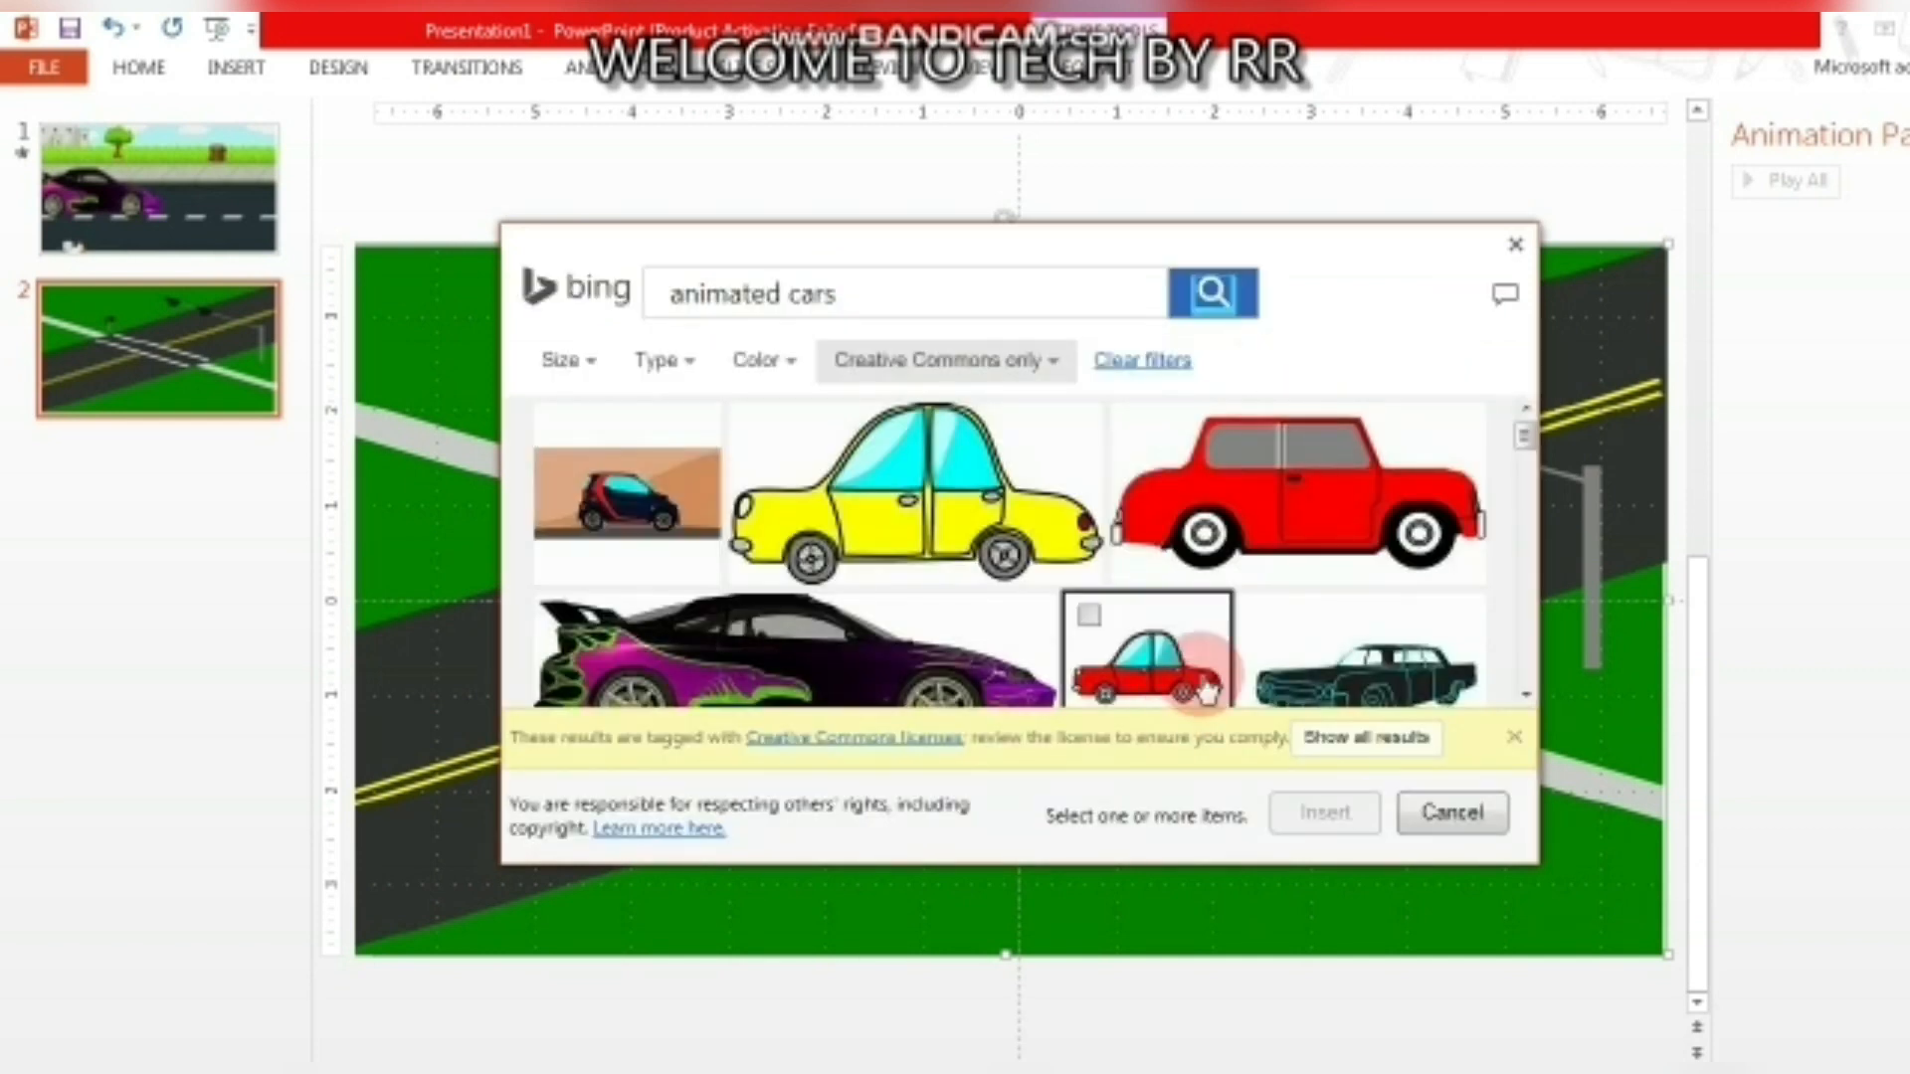
{"action": "left_click", "coordinate": [907, 659]}
{"action": "left_click", "coordinate": [1331, 826]}
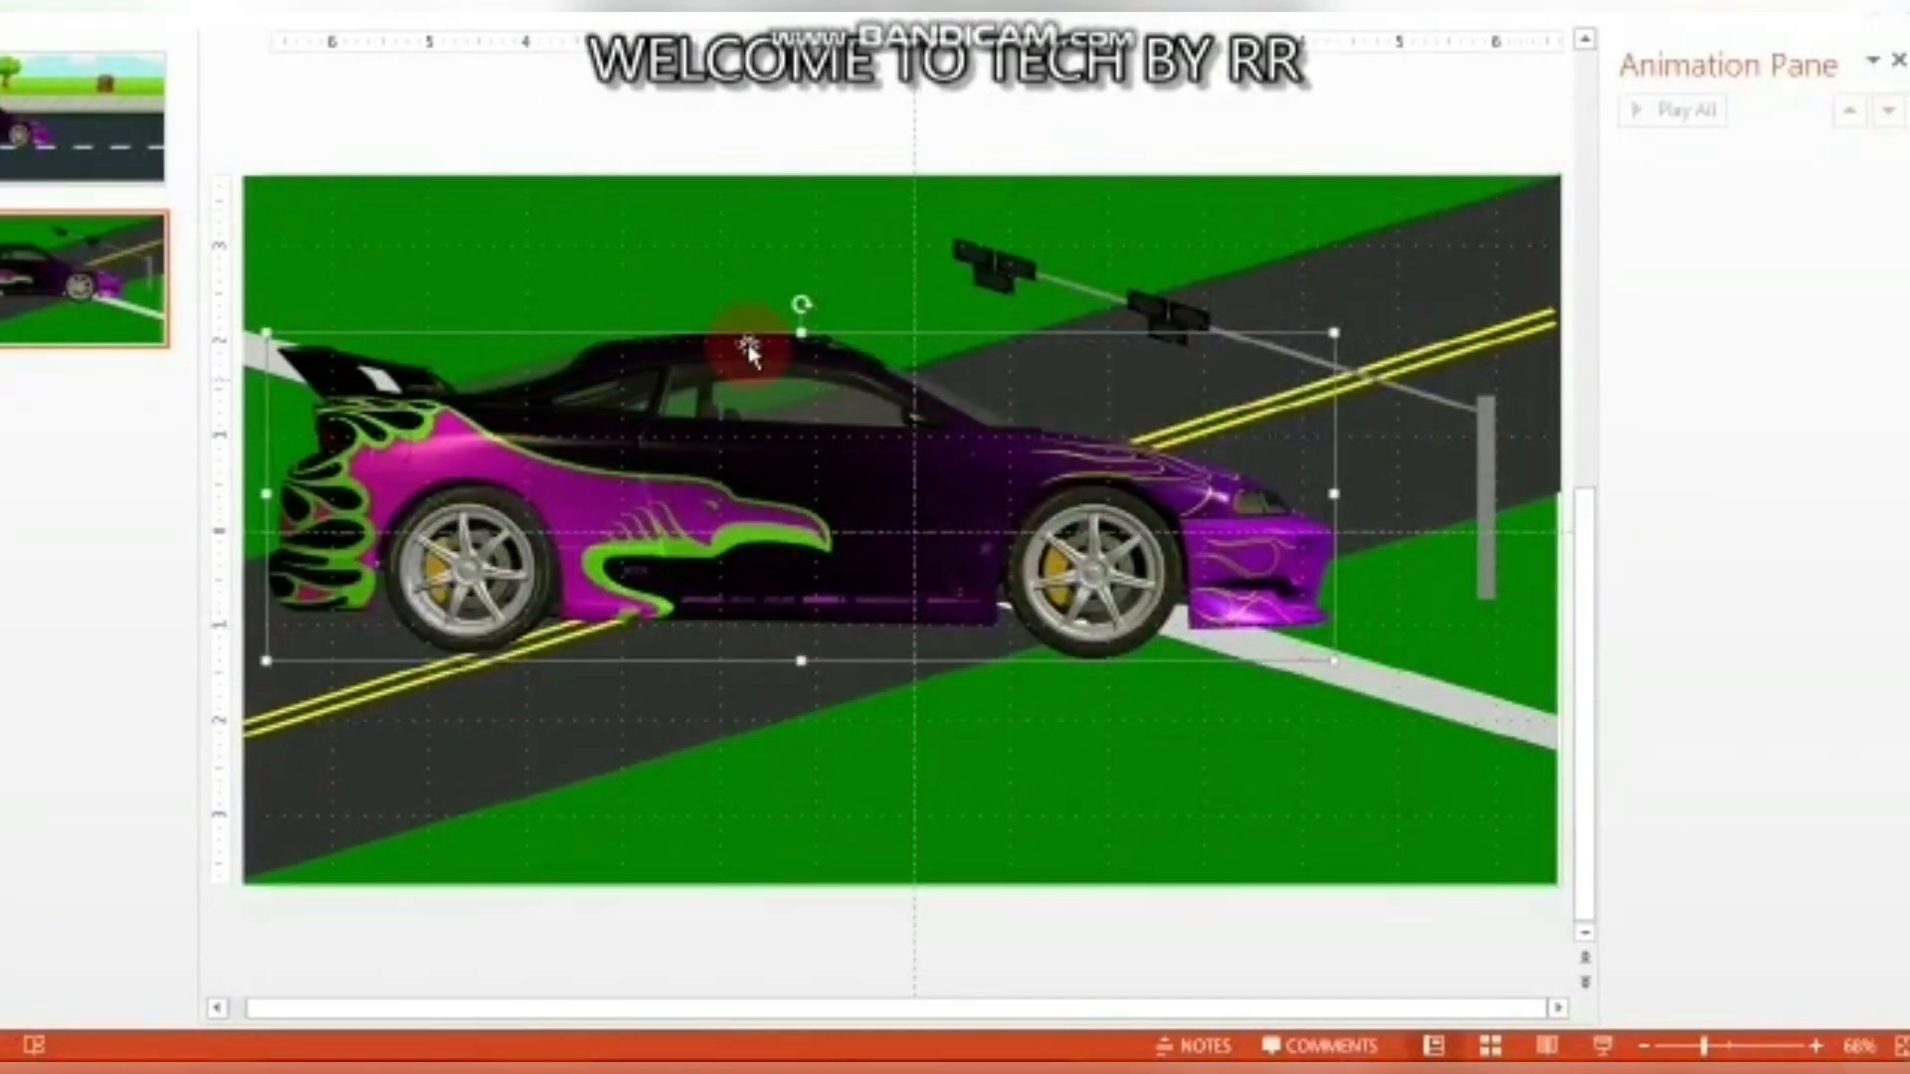
Tilt the car to follow the diagonal road, narrow it, and place it on the road's lower left part.
{"action": "left_click_drag", "start_coordinate": [800, 318], "coordinate": [746, 305]}
{"action": "left_click_drag", "start_coordinate": [771, 472], "coordinate": [646, 512]}
{"action": "mouse_move", "coordinate": [625, 359]}
{"action": "left_mouse_down"}
{"action": "mouse_move", "coordinate": [644, 365]}
{"action": "mouse_move", "coordinate": [632, 340]}
{"action": "left_mouse_up"}
{"action": "left_click_drag", "start_coordinate": [546, 525], "coordinate": [580, 554]}
{"action": "left_click_drag", "start_coordinate": [1244, 446], "coordinate": [753, 576]}
{"action": "left_click", "coordinate": [1144, 533]}
{"action": "left_click_drag", "start_coordinate": [536, 714], "coordinate": [619, 700]}
{"action": "left_click_drag", "start_coordinate": [506, 422], "coordinate": [596, 425]}
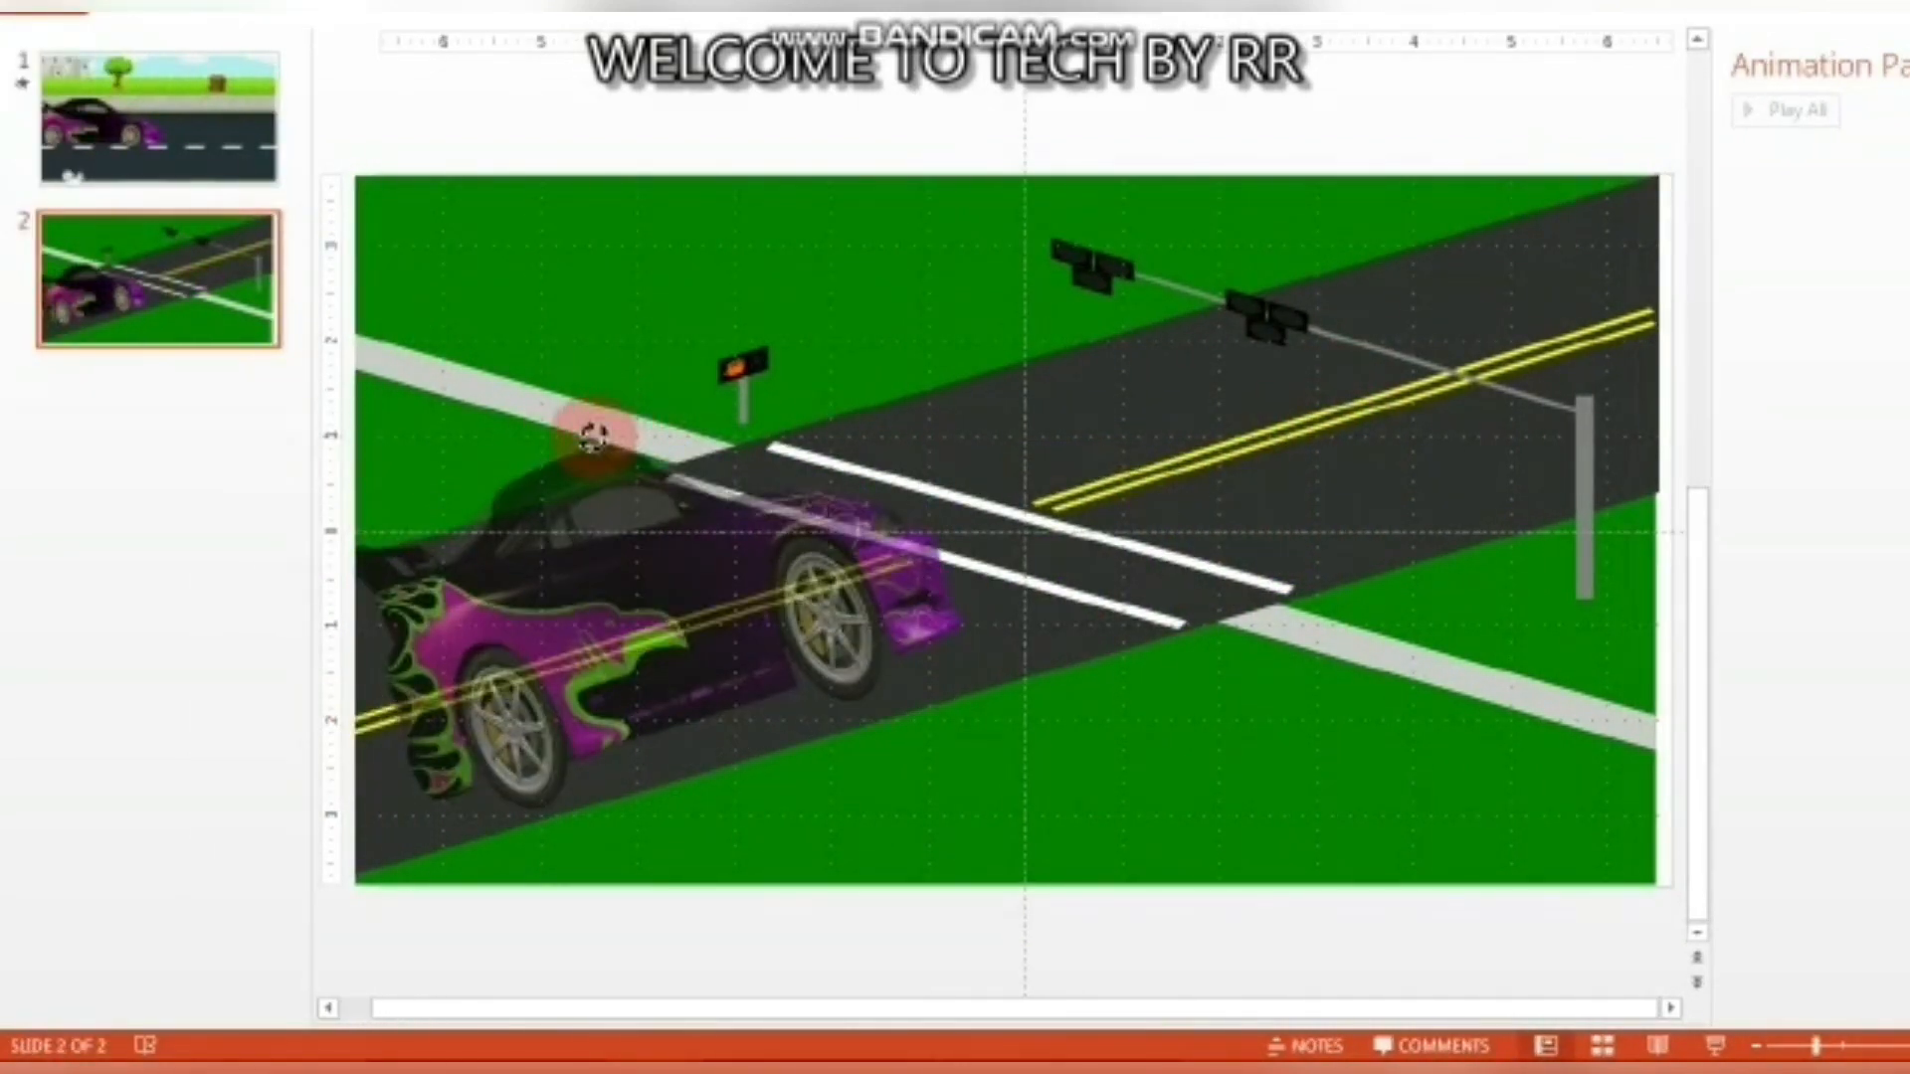
Move the car down along the diagonal road until only its front remains on the slide's left edge.
{"action": "left_click", "coordinate": [989, 682]}
{"action": "left_click_drag", "start_coordinate": [682, 596], "coordinate": [372, 698]}
{"action": "left_click", "coordinate": [639, 490]}
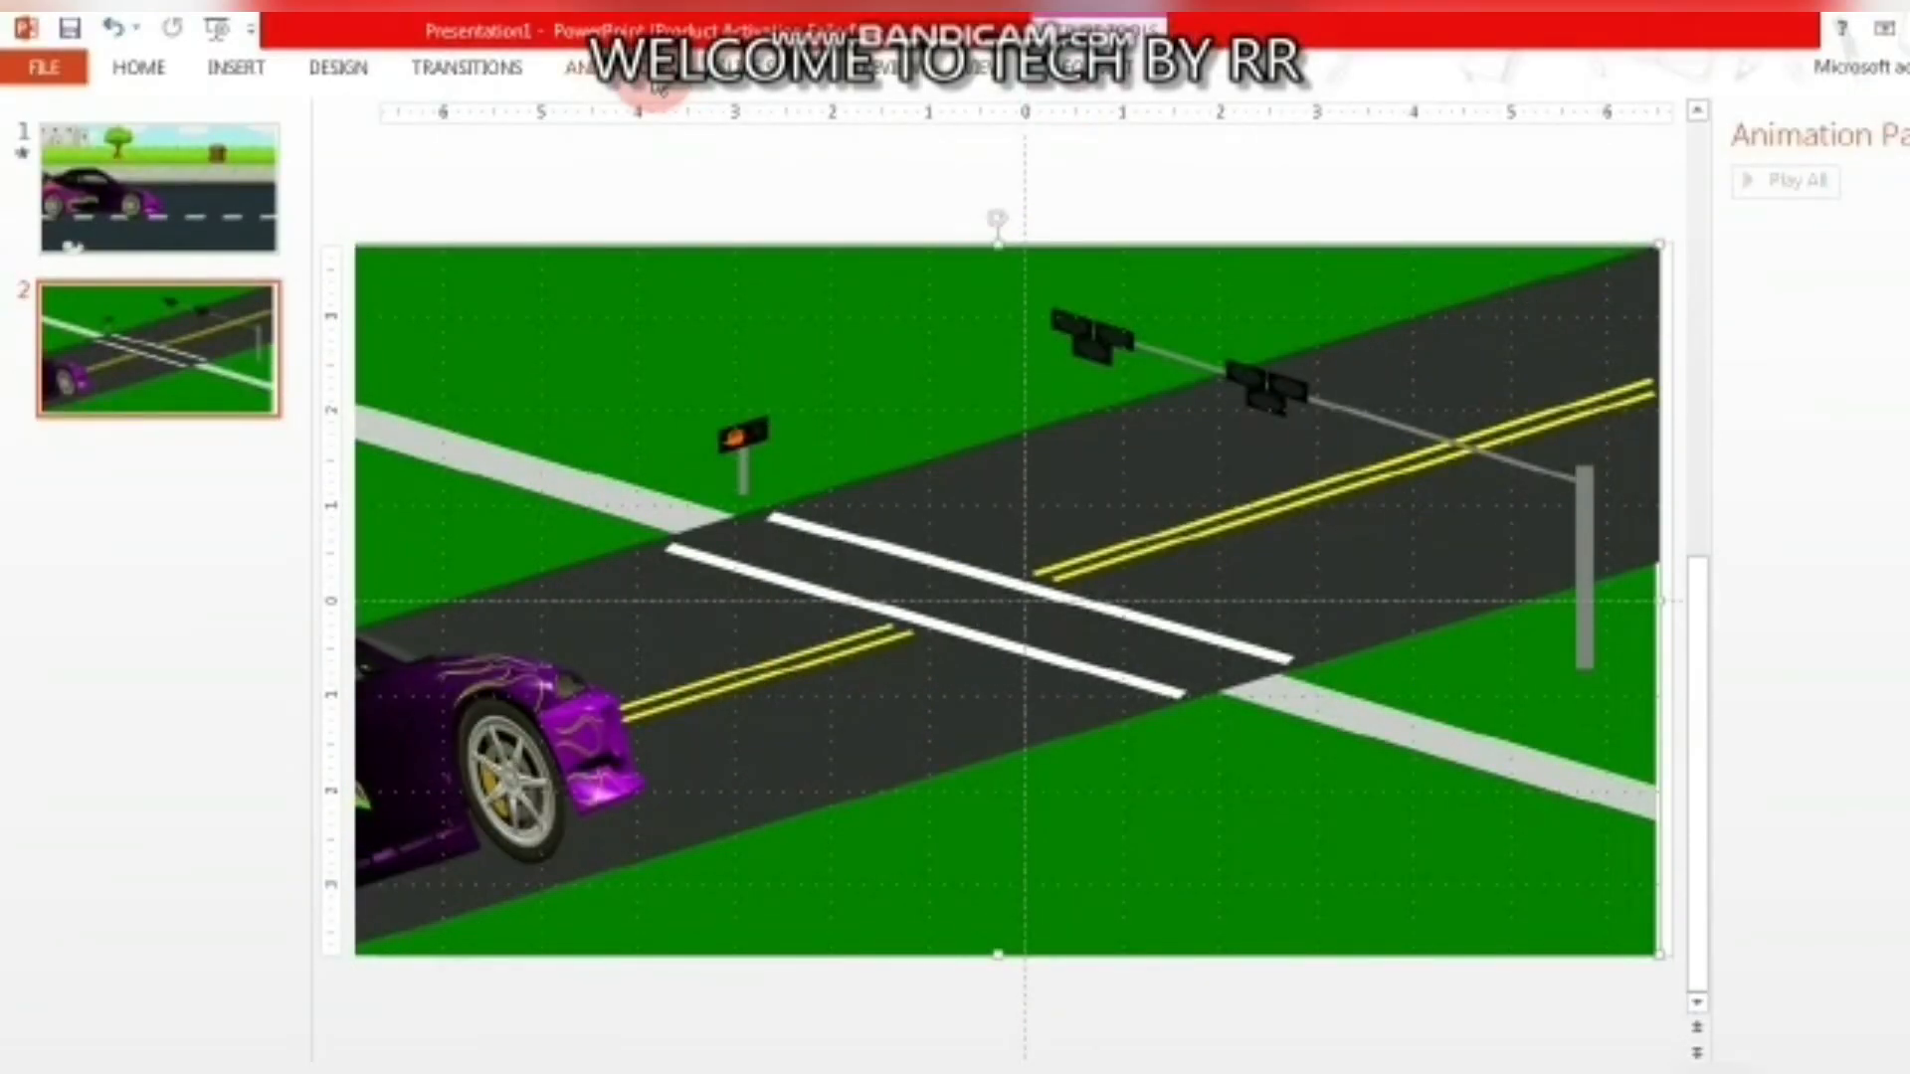
Animate the car on slide 2 with a custom motion path running up the road to the pedestrian crossing, and preview it.
{"action": "left_click", "coordinate": [655, 86]}
{"action": "left_click", "coordinate": [1087, 179]}
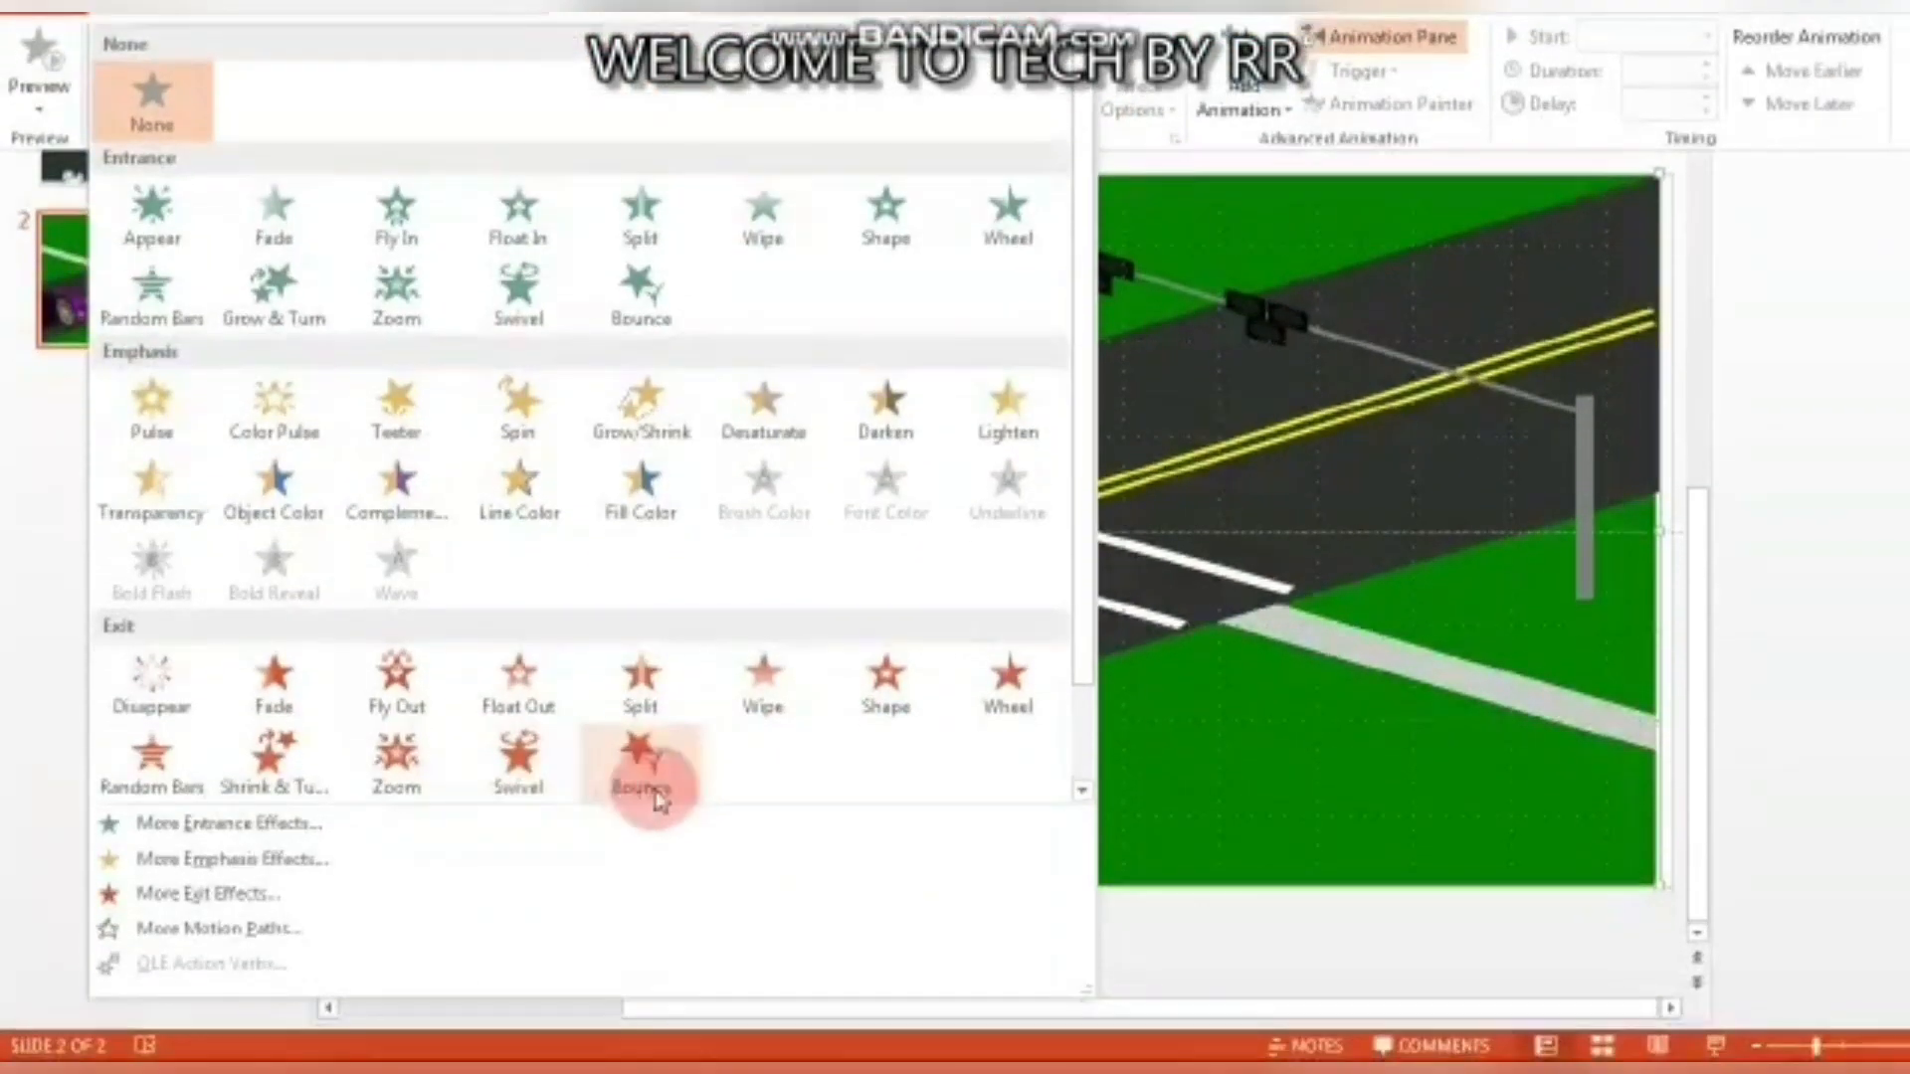
{"action": "scroll", "coordinate": [1079, 670], "scroll_direction": "down", "scroll_amount": 2}
{"action": "left_click", "coordinate": [779, 784]}
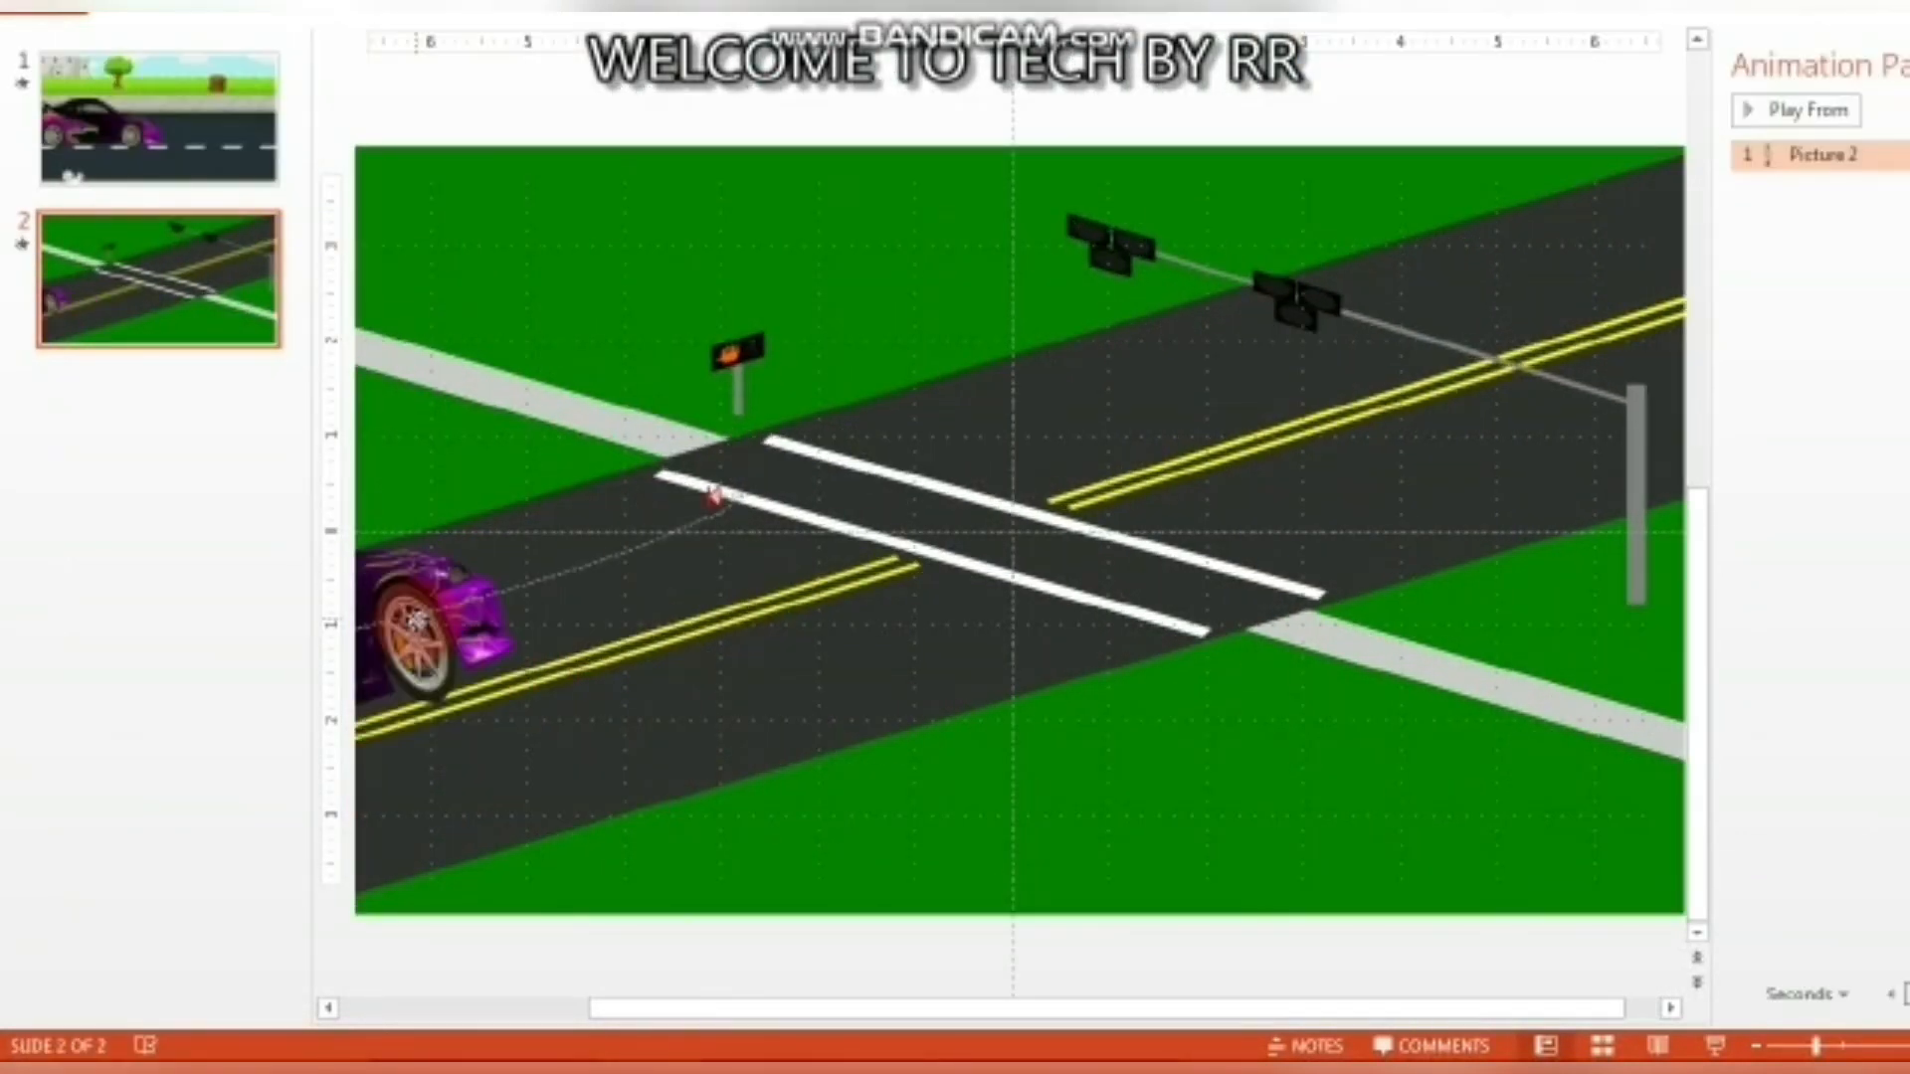
{"action": "left_click", "coordinate": [420, 632]}
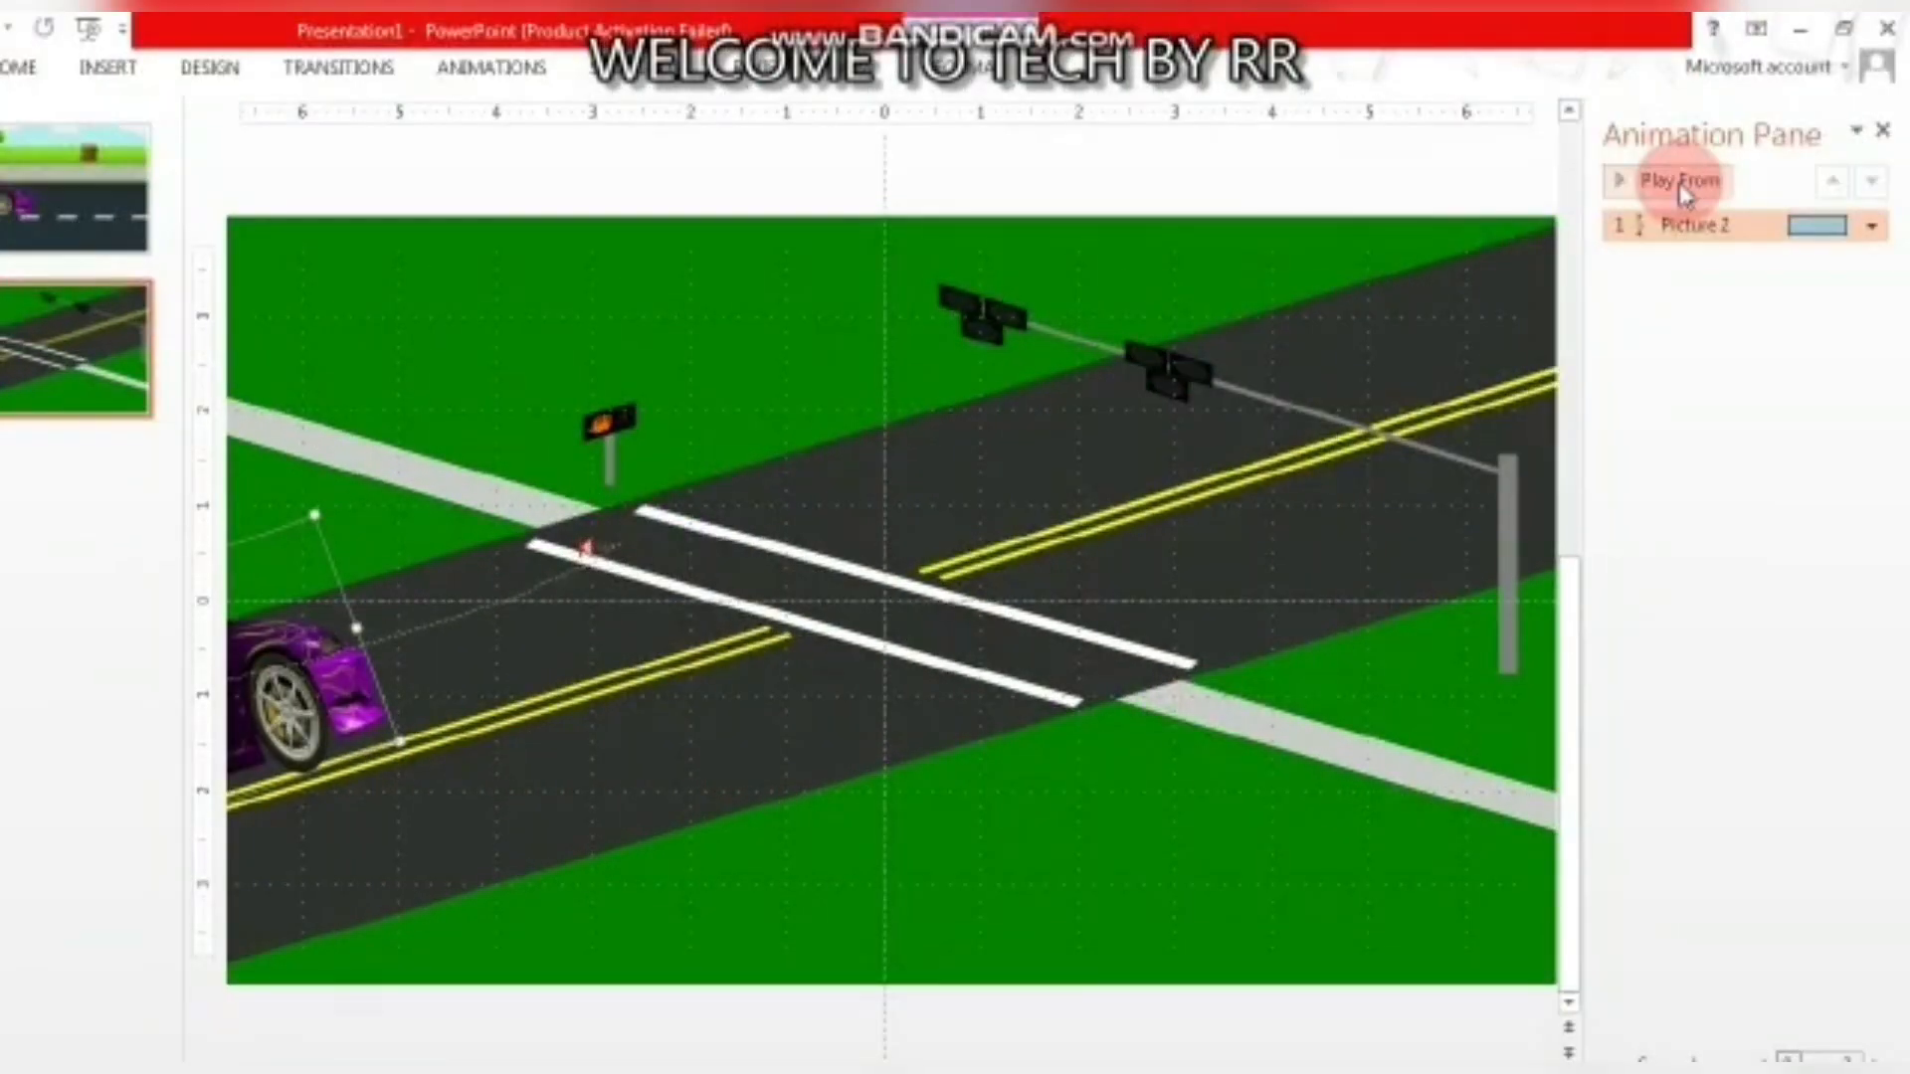
{"action": "left_click", "coordinate": [1807, 110]}
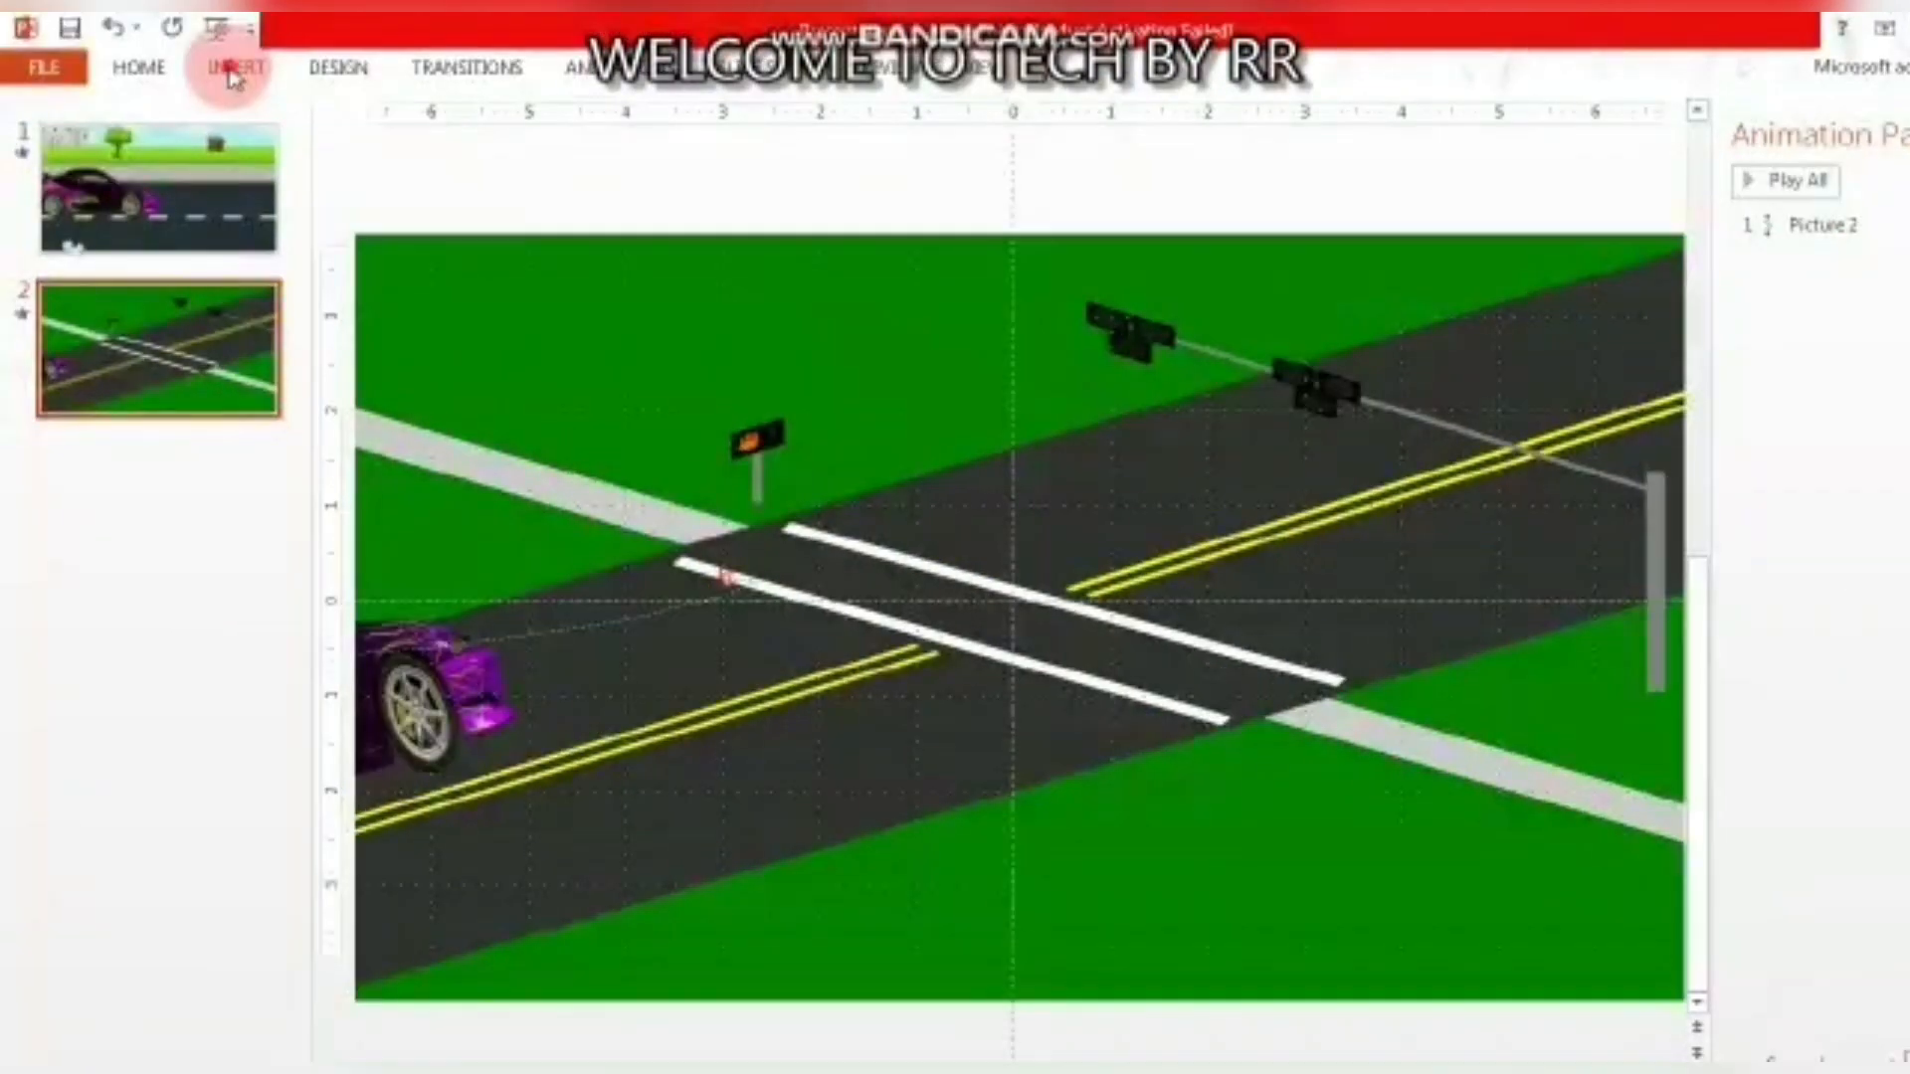
Add a new slide with the Blank layout after slide 2.
{"action": "left_click", "coordinate": [107, 67]}
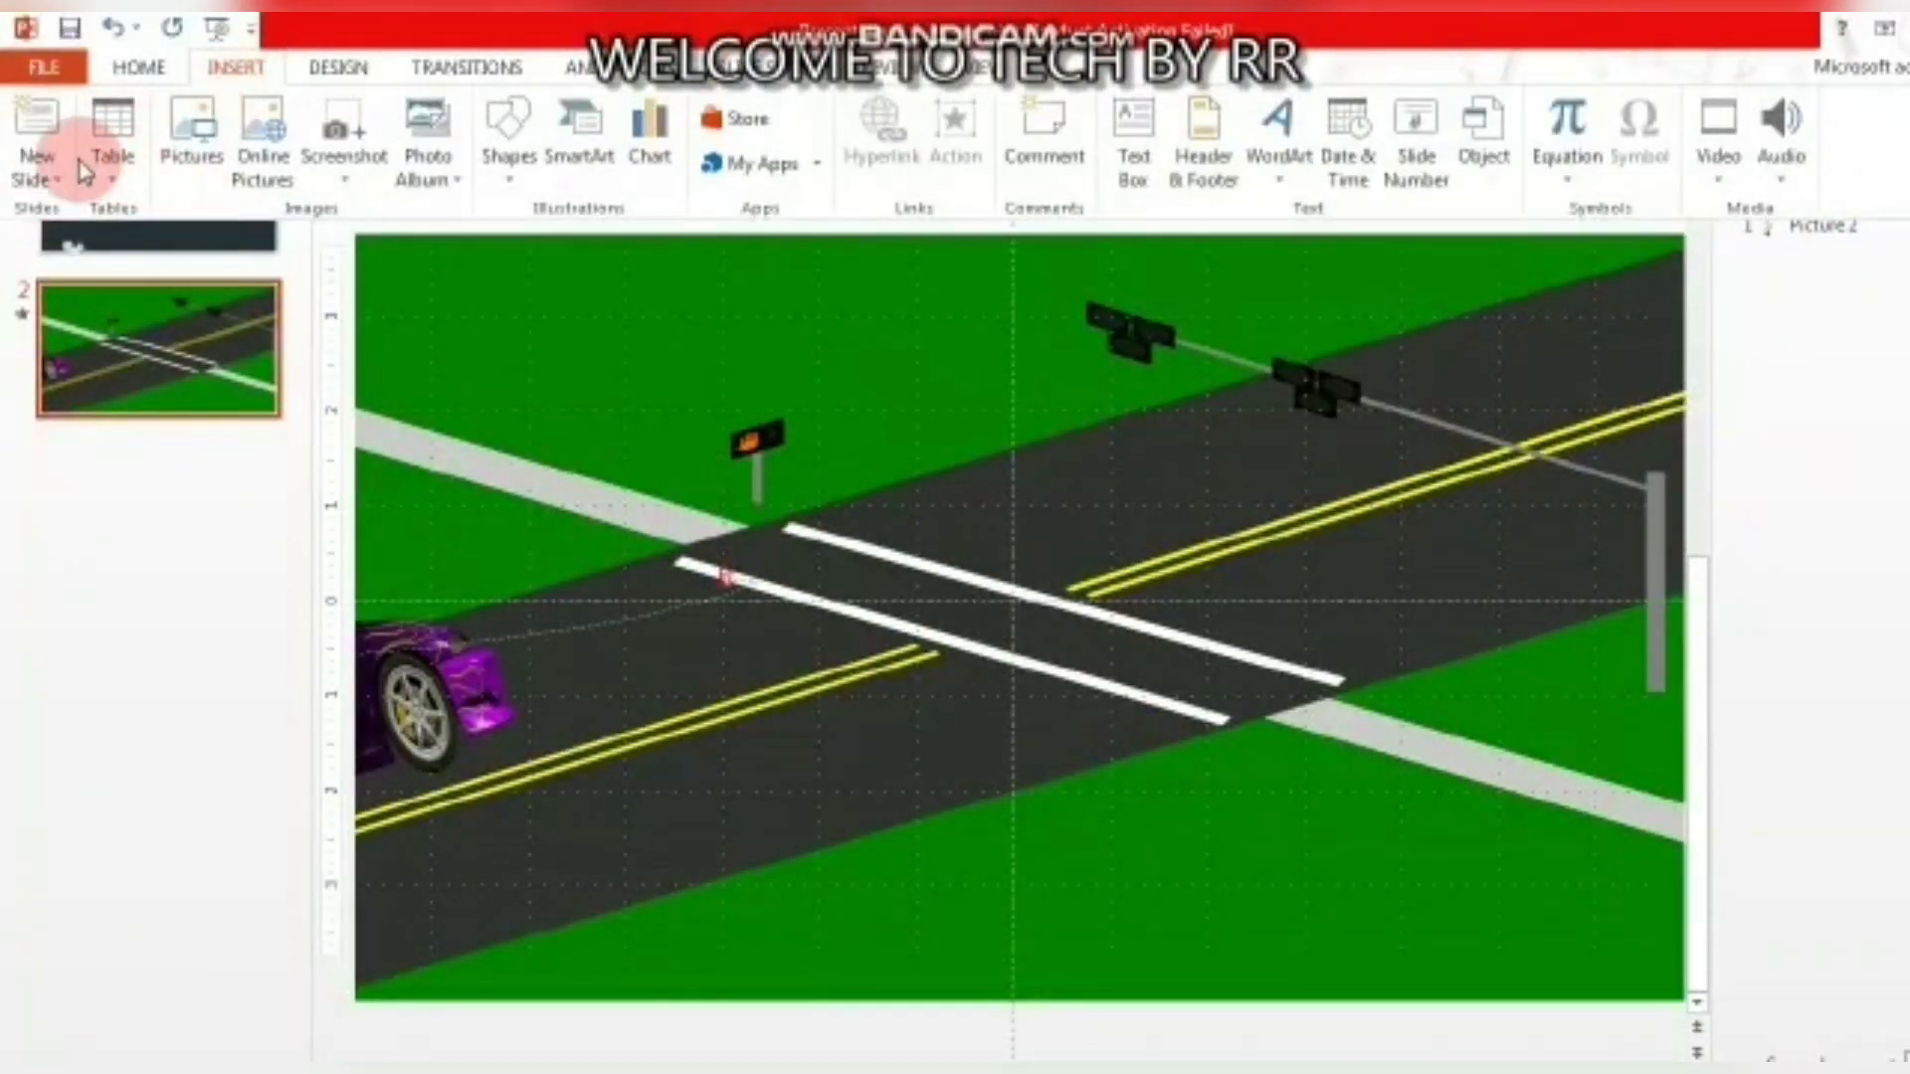
{"action": "left_click", "coordinate": [38, 164]}
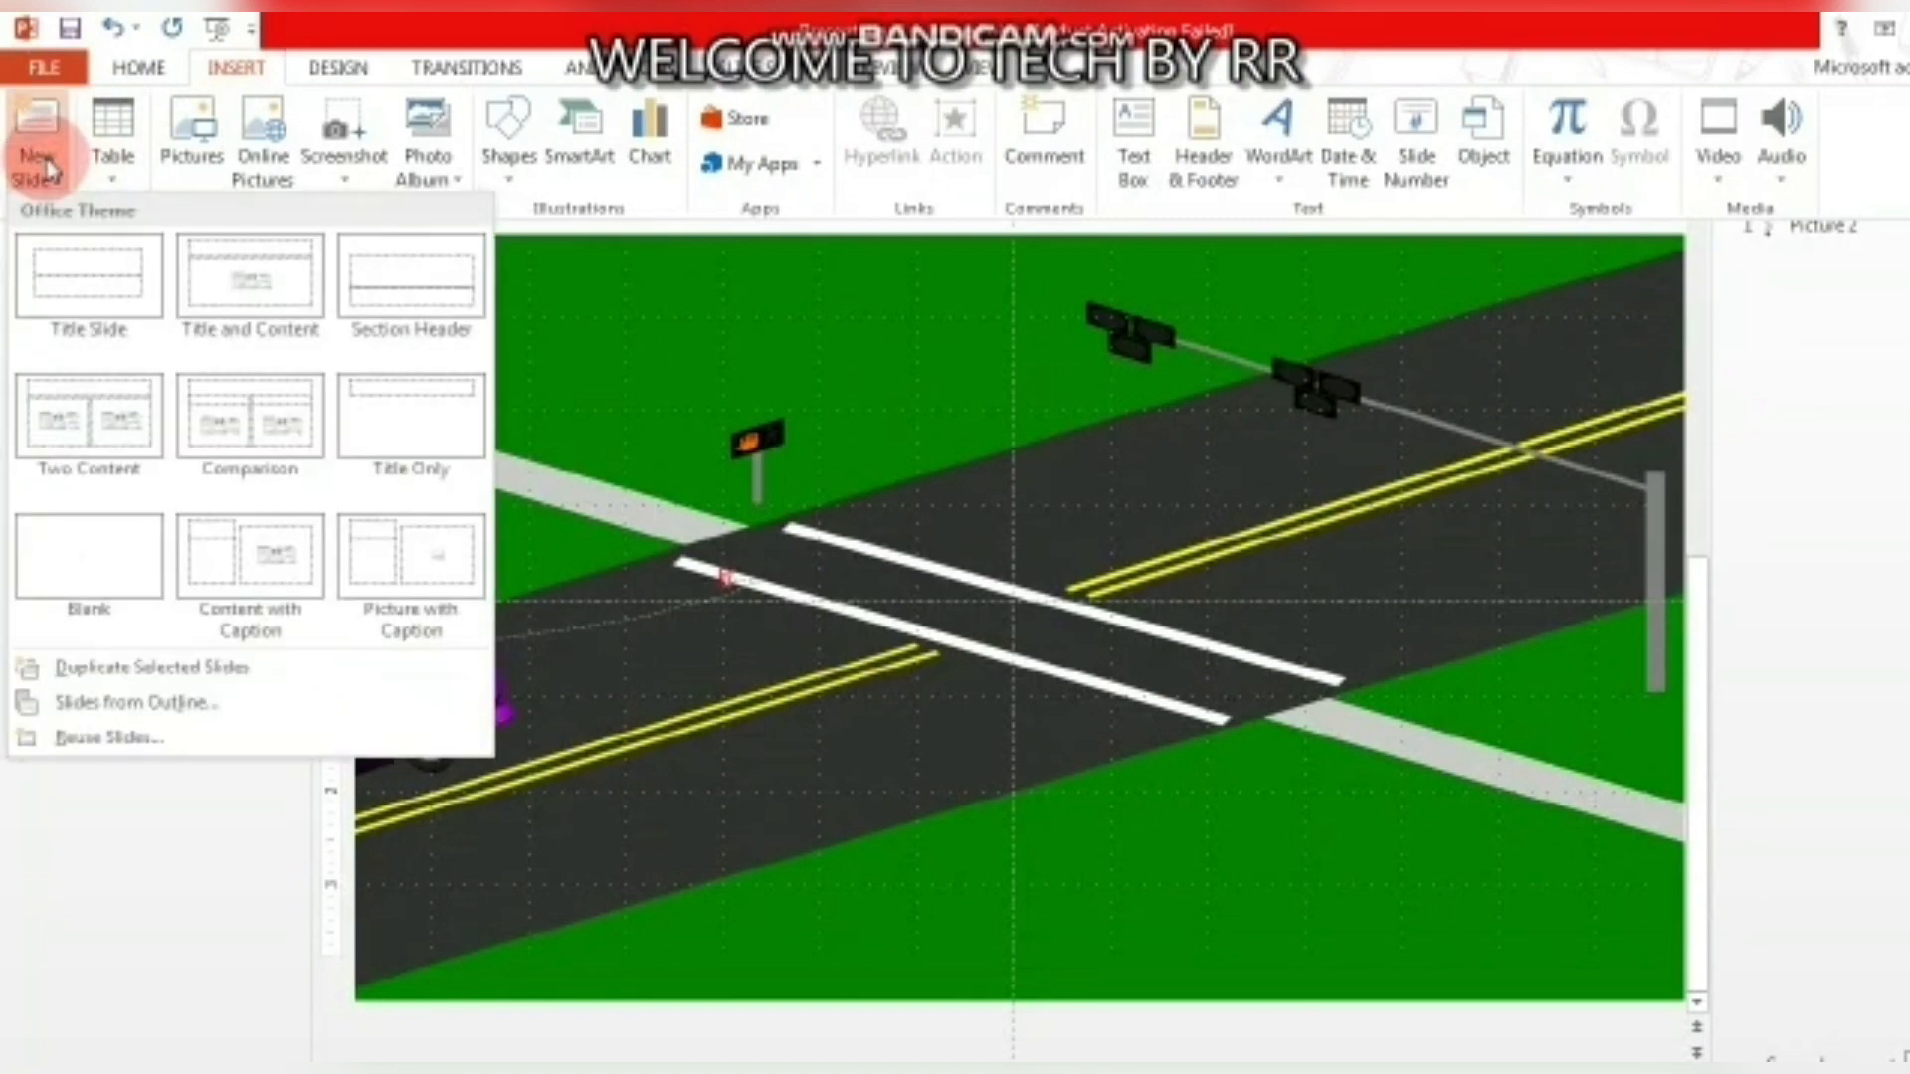
{"action": "left_click", "coordinate": [40, 580]}
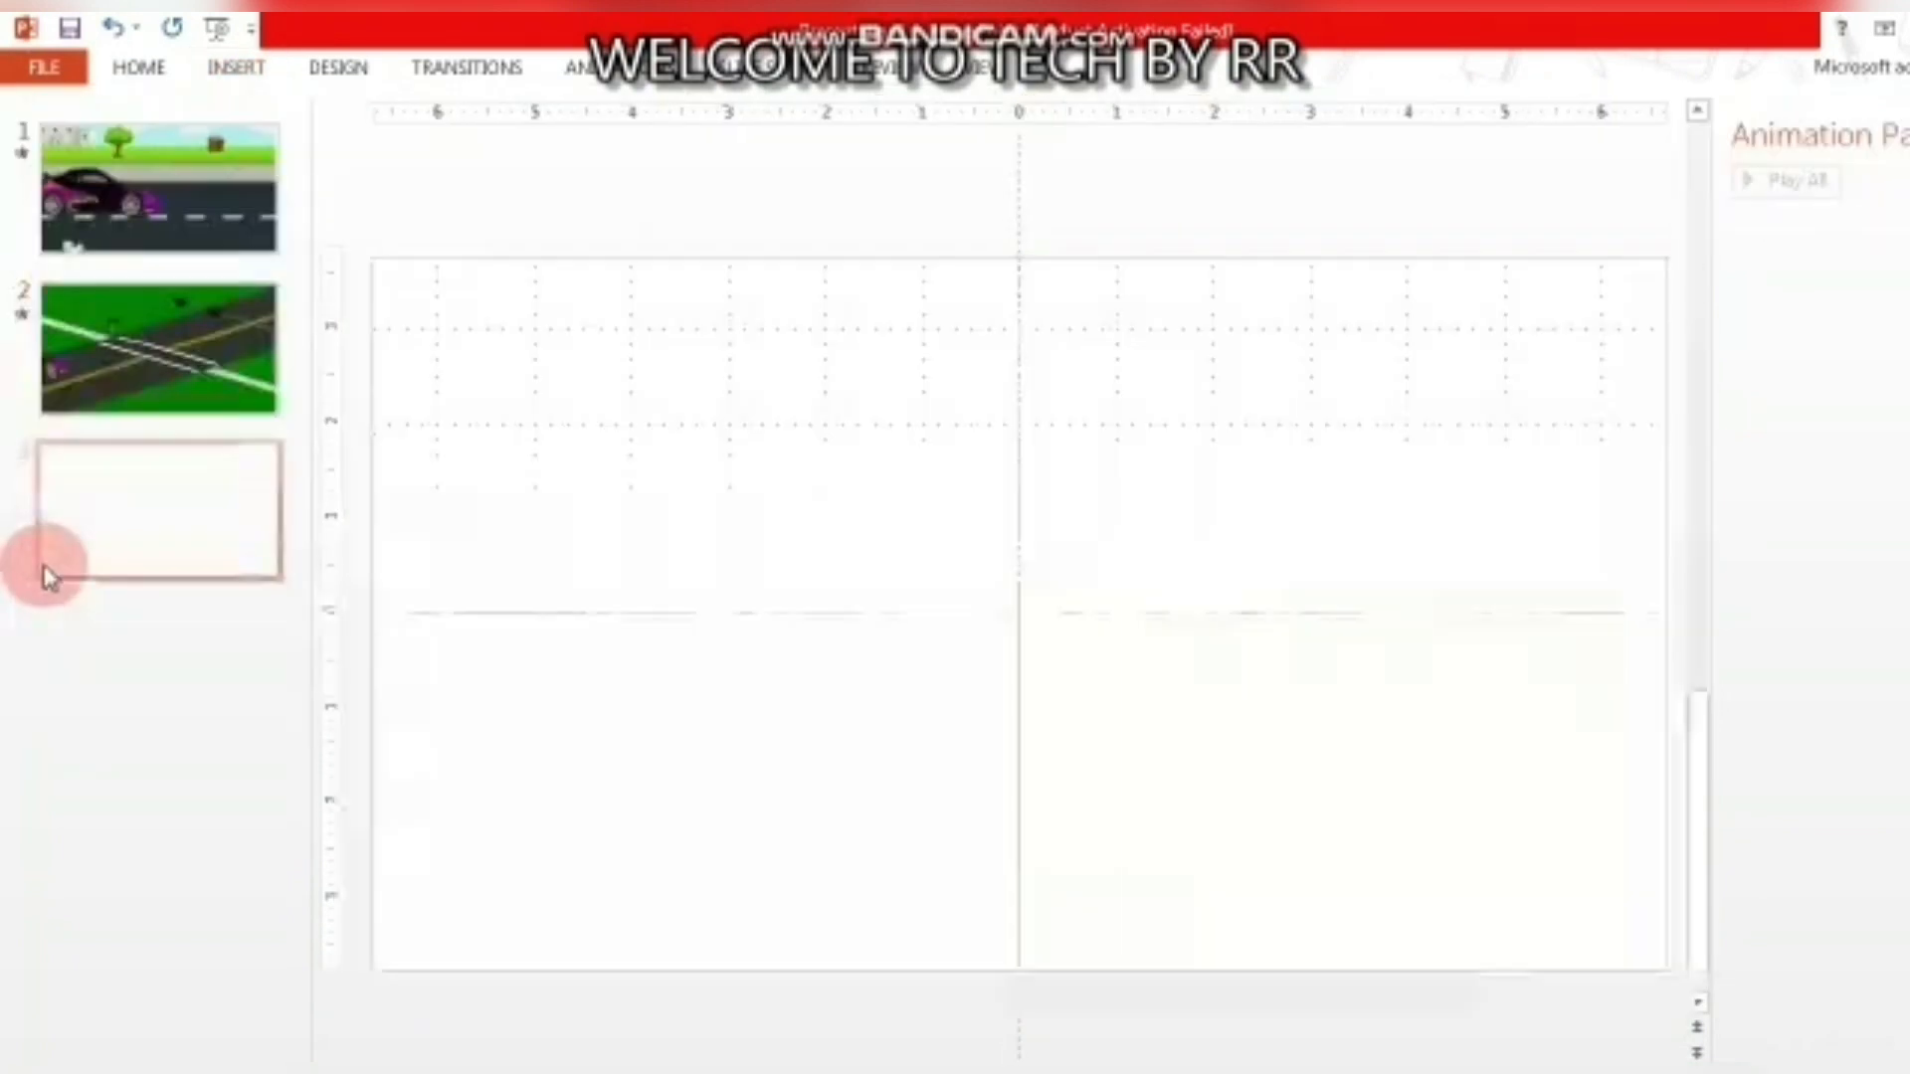
Search Bing images for "running track animated" and insert the photo of the curved red running track on slide 3.
{"action": "left_click", "coordinate": [260, 72]}
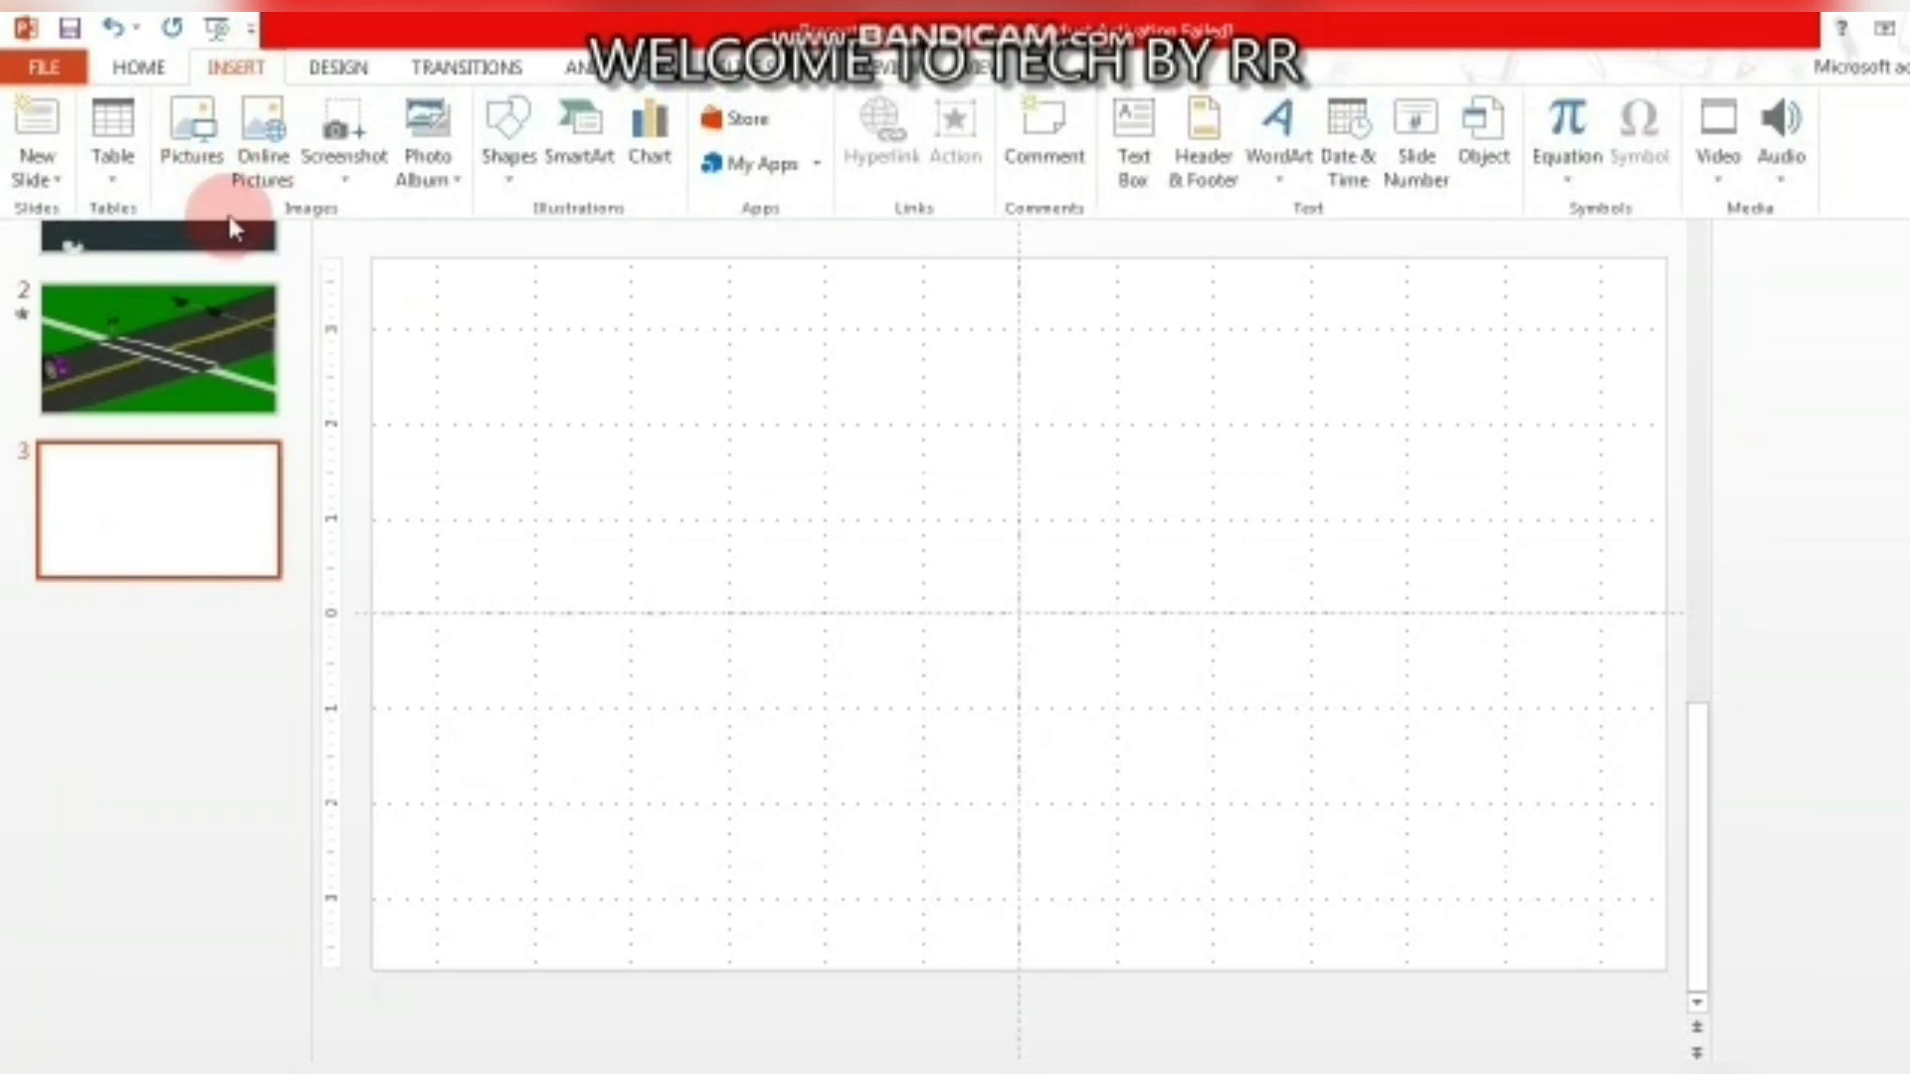
{"action": "left_click", "coordinate": [263, 189]}
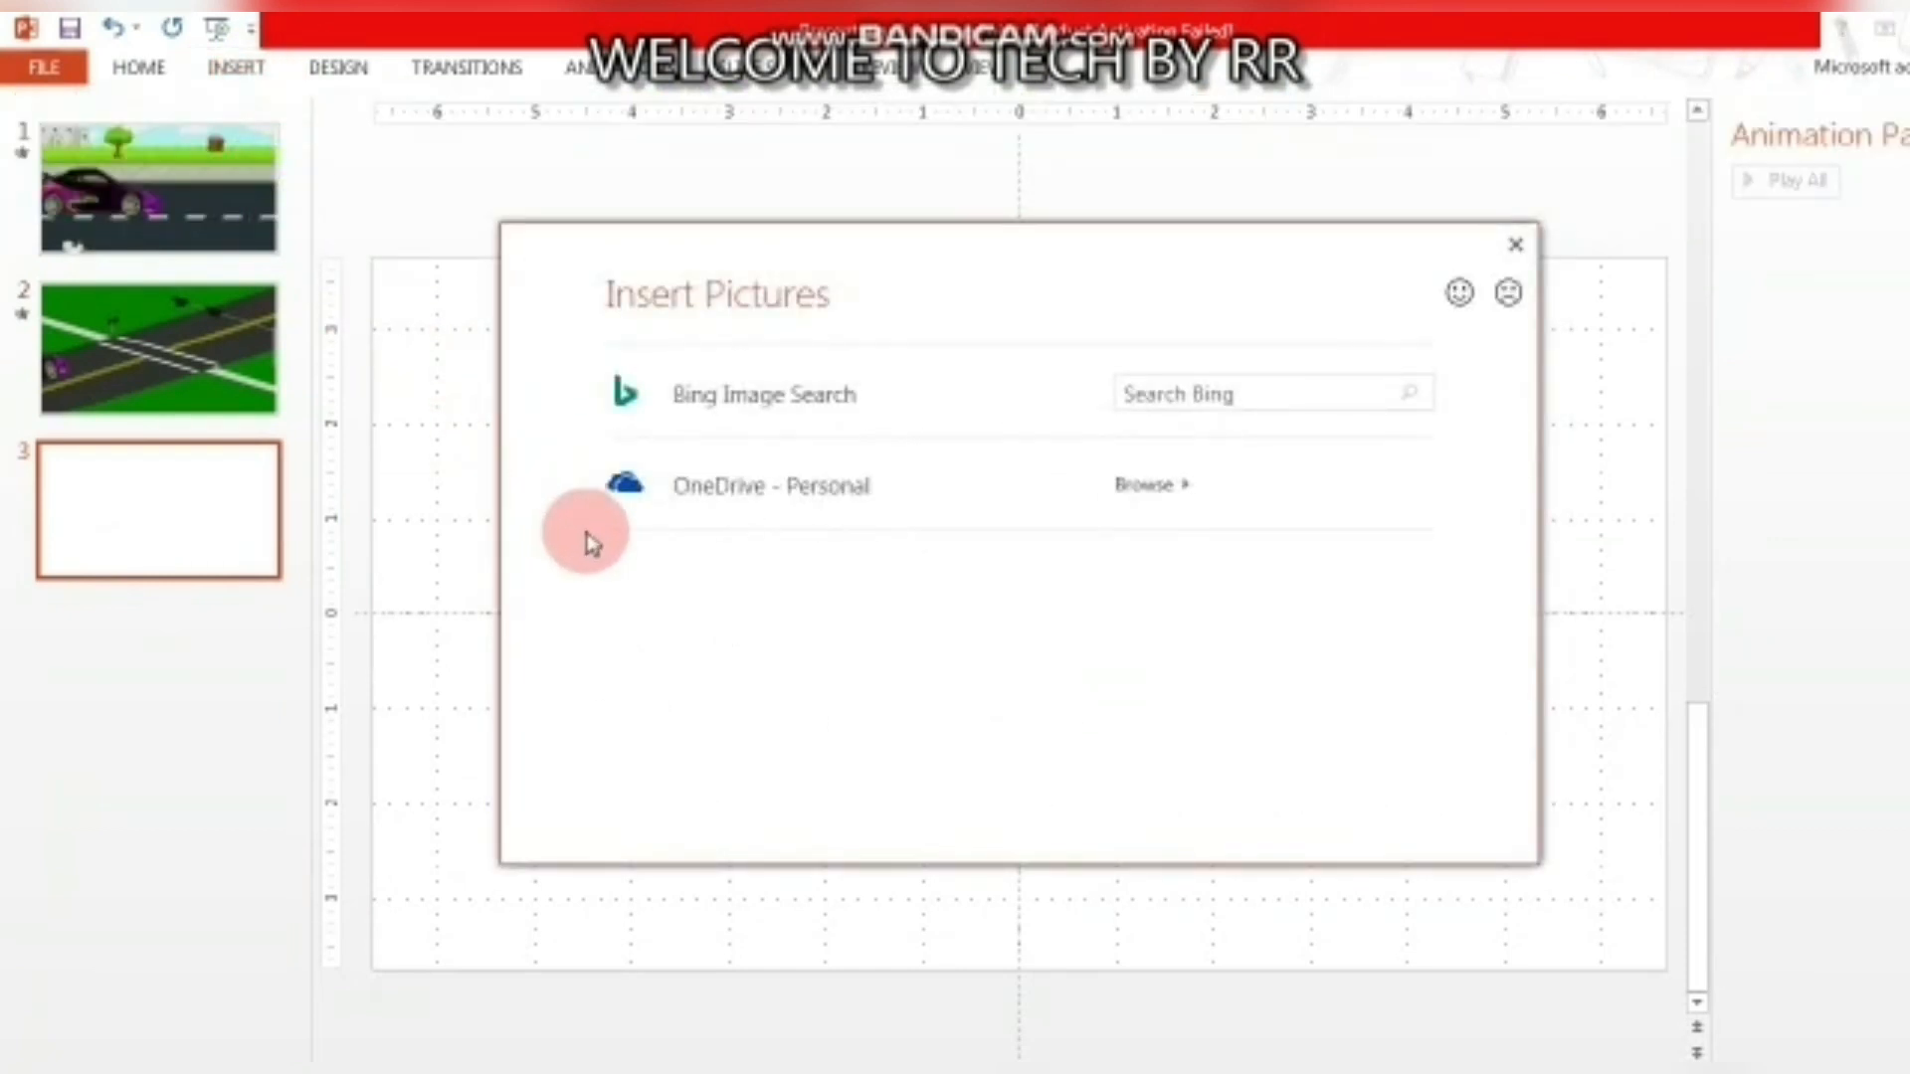
{"action": "left_click", "coordinate": [988, 462]}
{"action": "left_click", "coordinate": [1155, 408]}
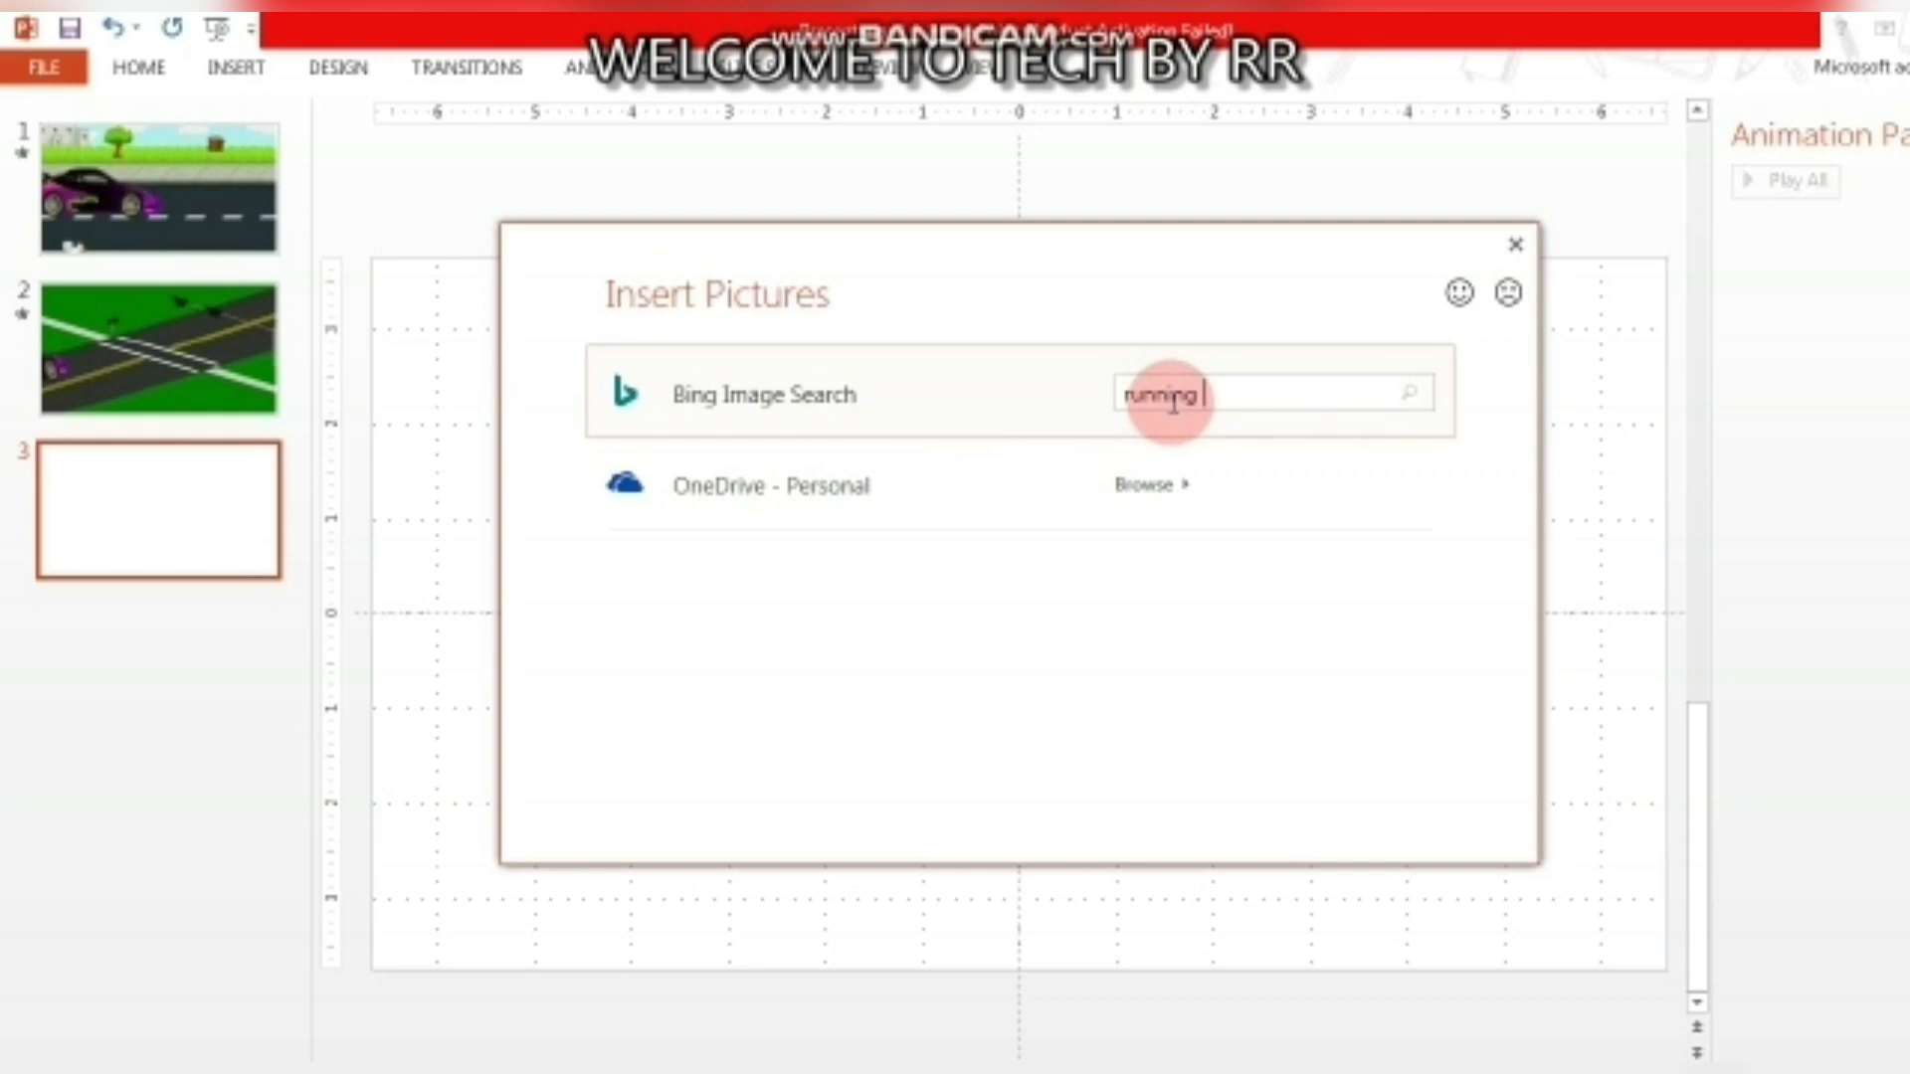
{"action": "type", "text": "running track animated"}
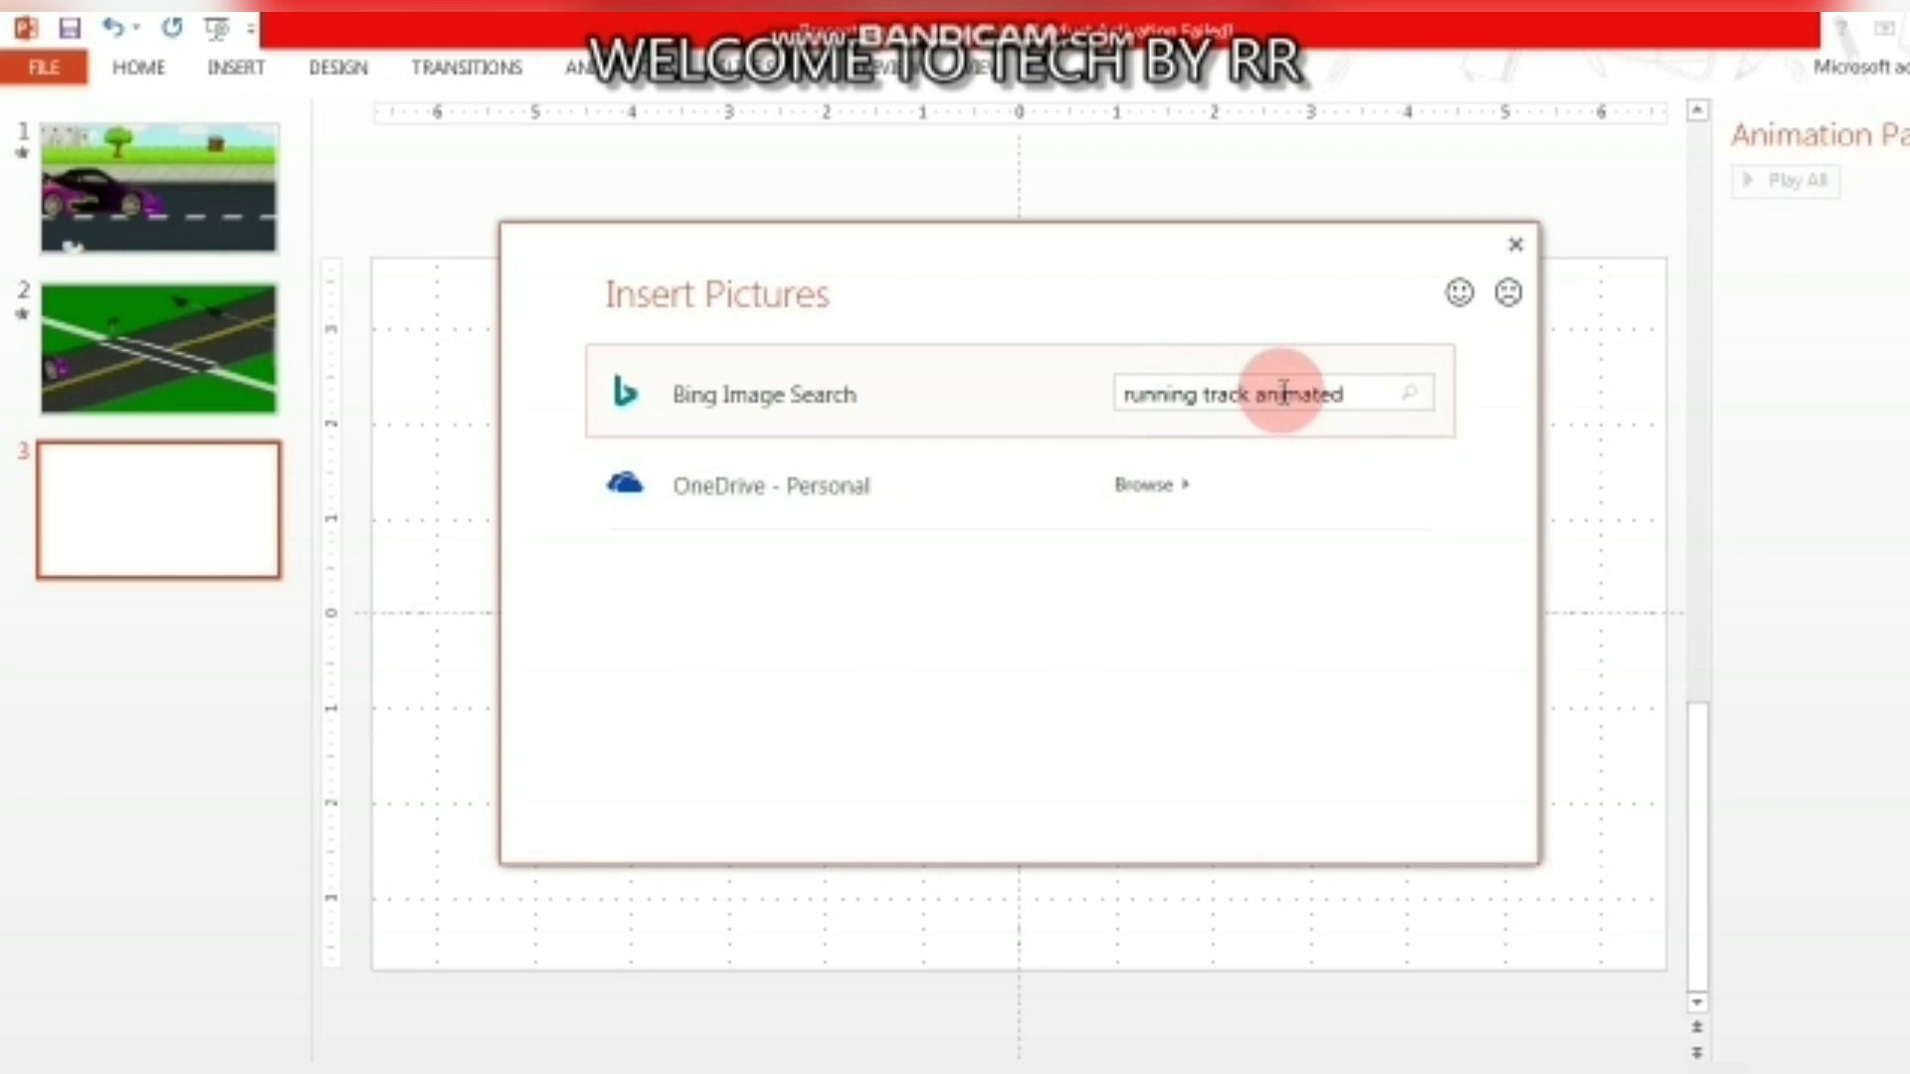
{"action": "key", "text": "Return"}
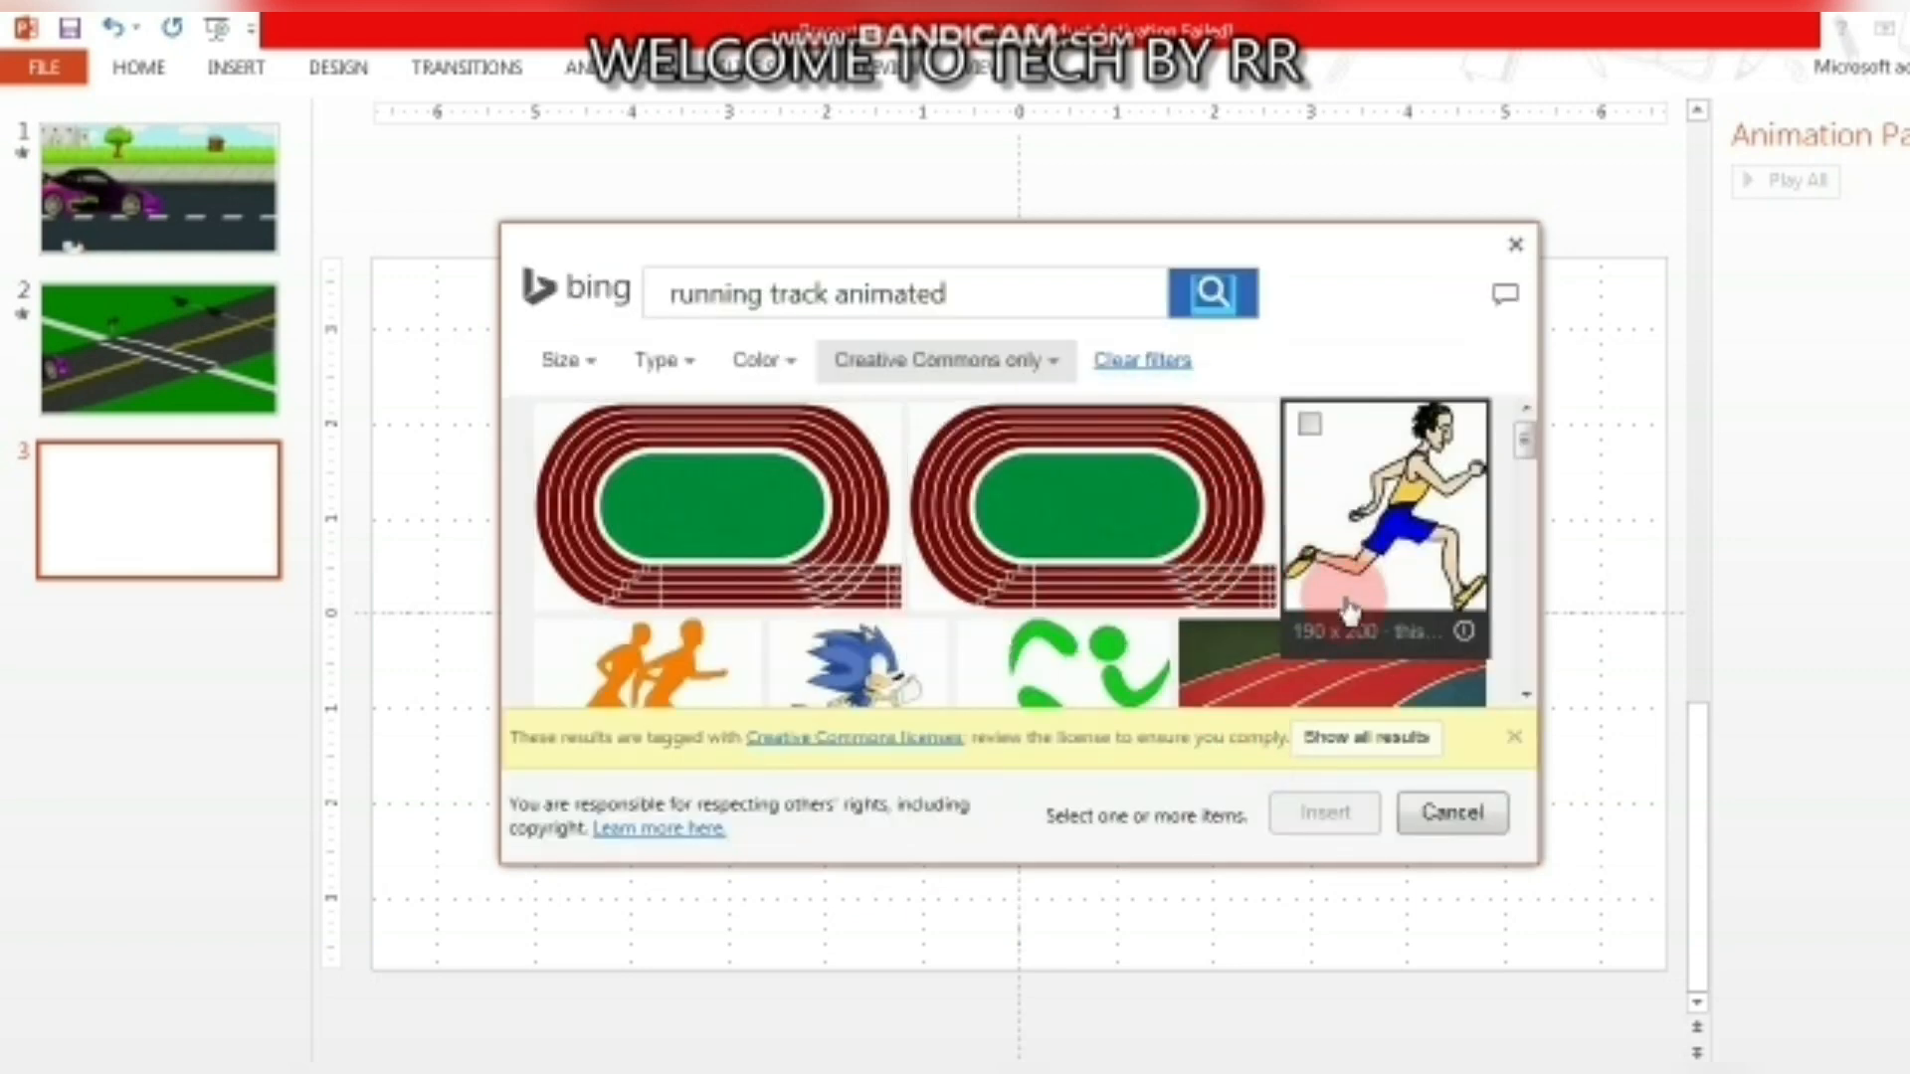
{"action": "scroll", "coordinate": [1347, 607], "scroll_direction": "down", "scroll_amount": 3}
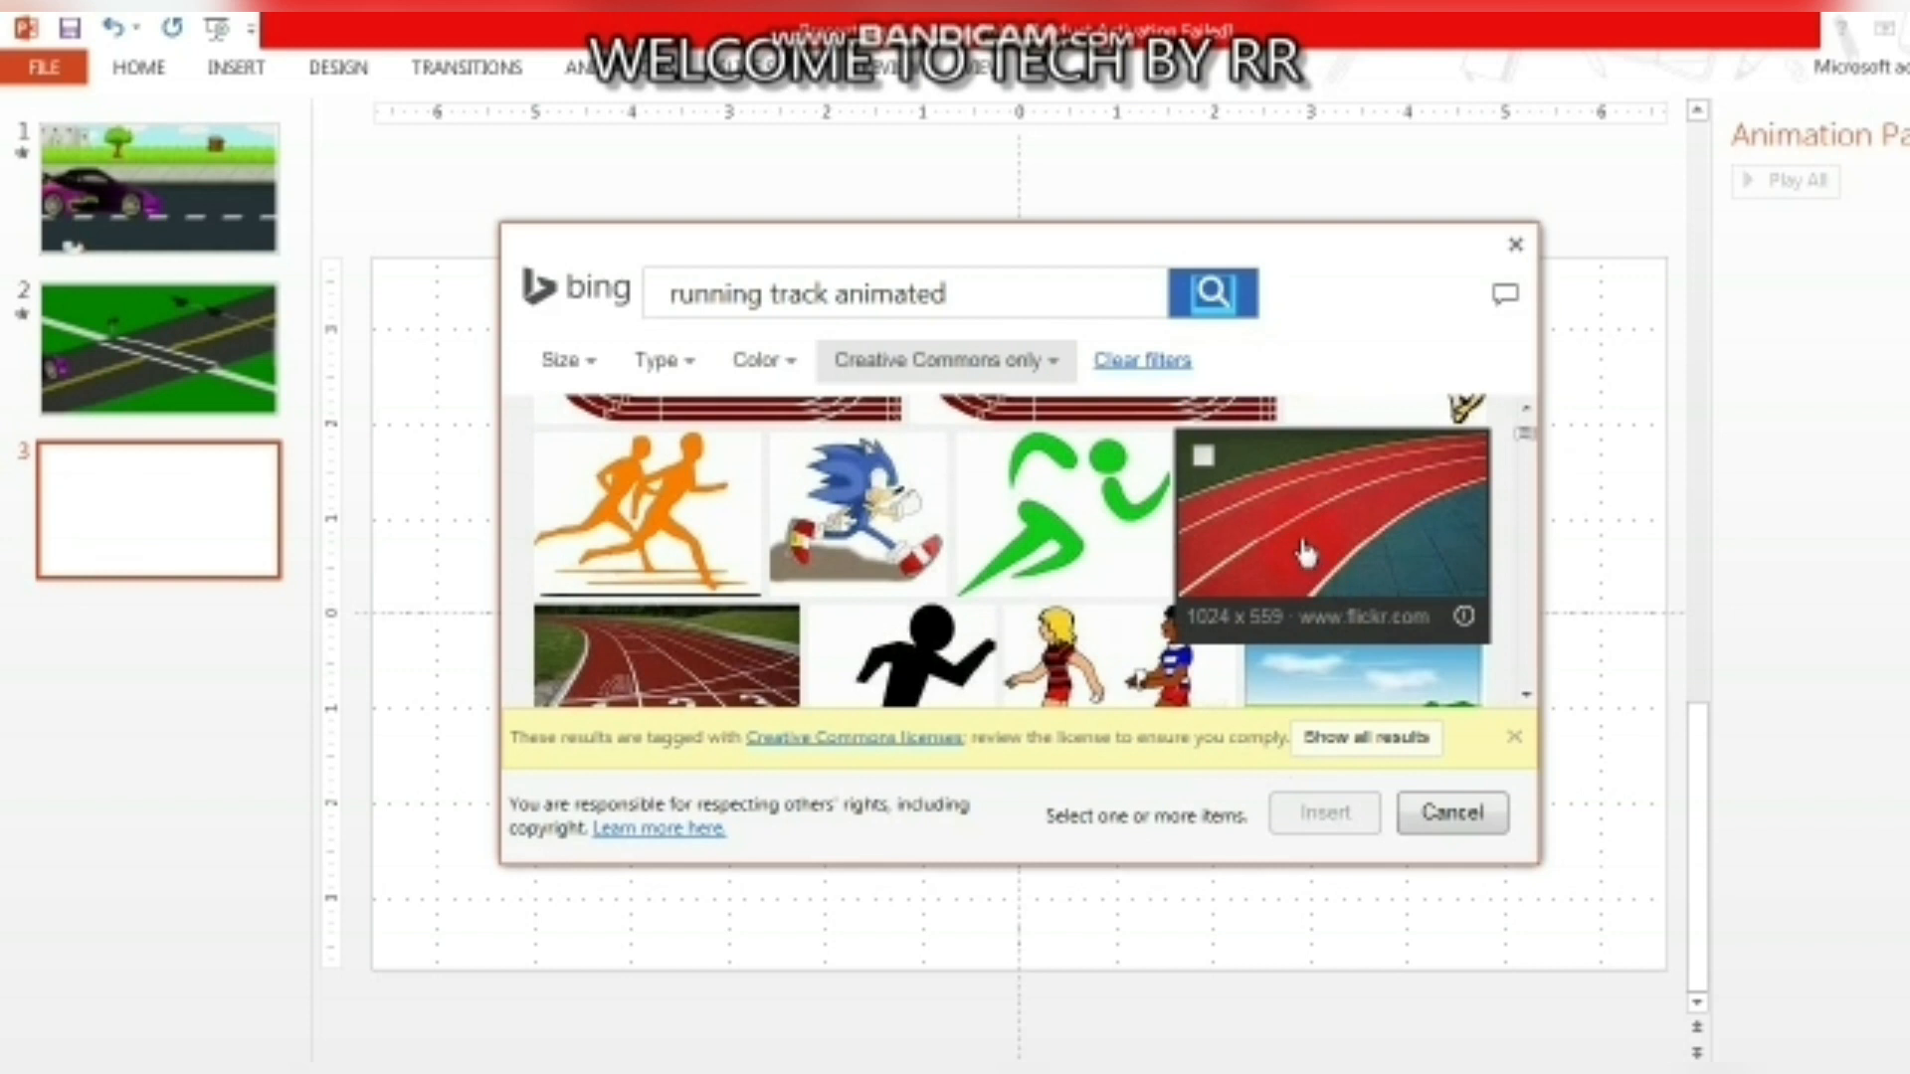
{"action": "left_click", "coordinate": [1286, 549]}
{"action": "left_click", "coordinate": [1347, 818]}
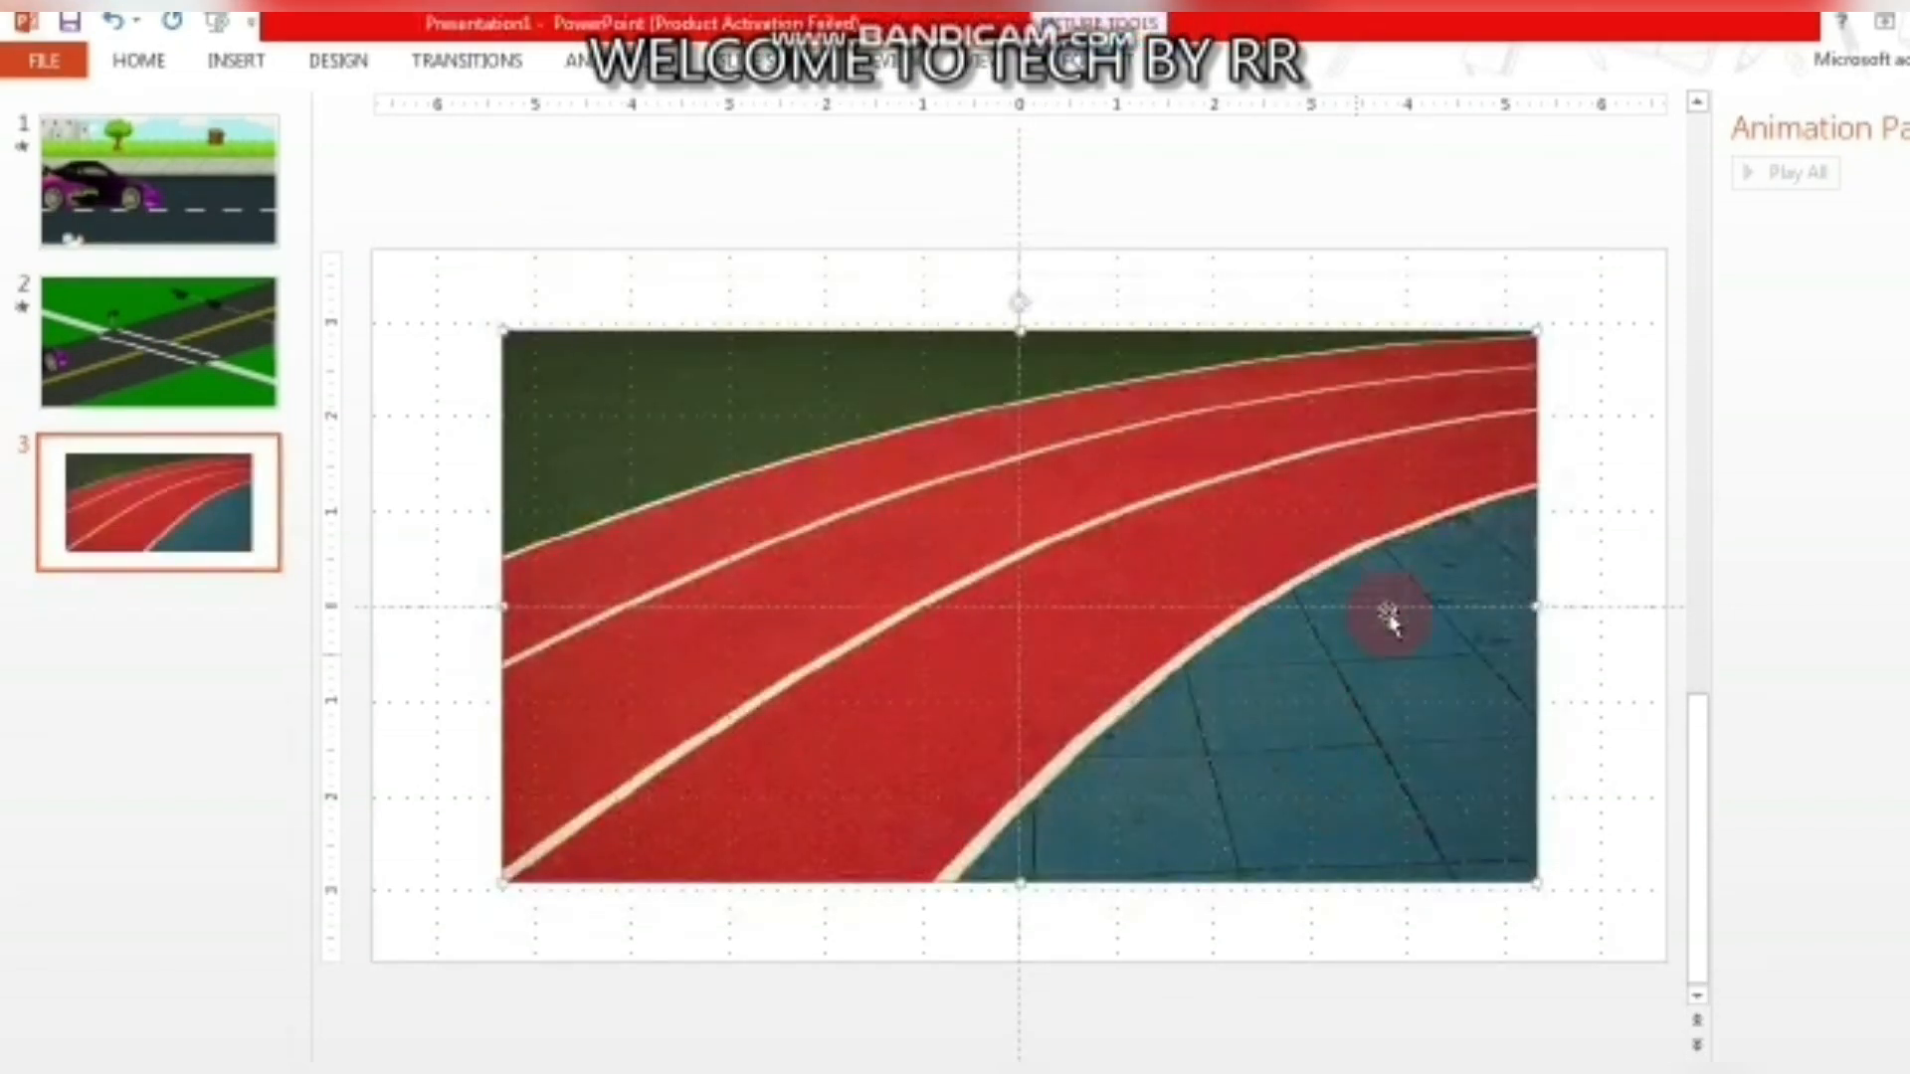
Stretch the running track picture outward on its sides, top and bottom to cover the slide.
{"action": "left_click", "coordinate": [1635, 589]}
{"action": "left_click_drag", "start_coordinate": [1506, 590], "coordinate": [1548, 590]}
{"action": "left_click_drag", "start_coordinate": [955, 330], "coordinate": [961, 251]}
{"action": "mouse_move", "coordinate": [375, 567]}
{"action": "left_mouse_down"}
{"action": "mouse_move", "coordinate": [223, 582]}
{"action": "mouse_move", "coordinate": [350, 589]}
{"action": "left_mouse_up"}
{"action": "left_click_drag", "start_coordinate": [1002, 888], "coordinate": [1019, 1073]}
Search Bing images for "animated racing car" and insert the red open-top racing car with black wheels on slide 3.
{"action": "left_click", "coordinate": [238, 68]}
{"action": "left_click", "coordinate": [262, 183]}
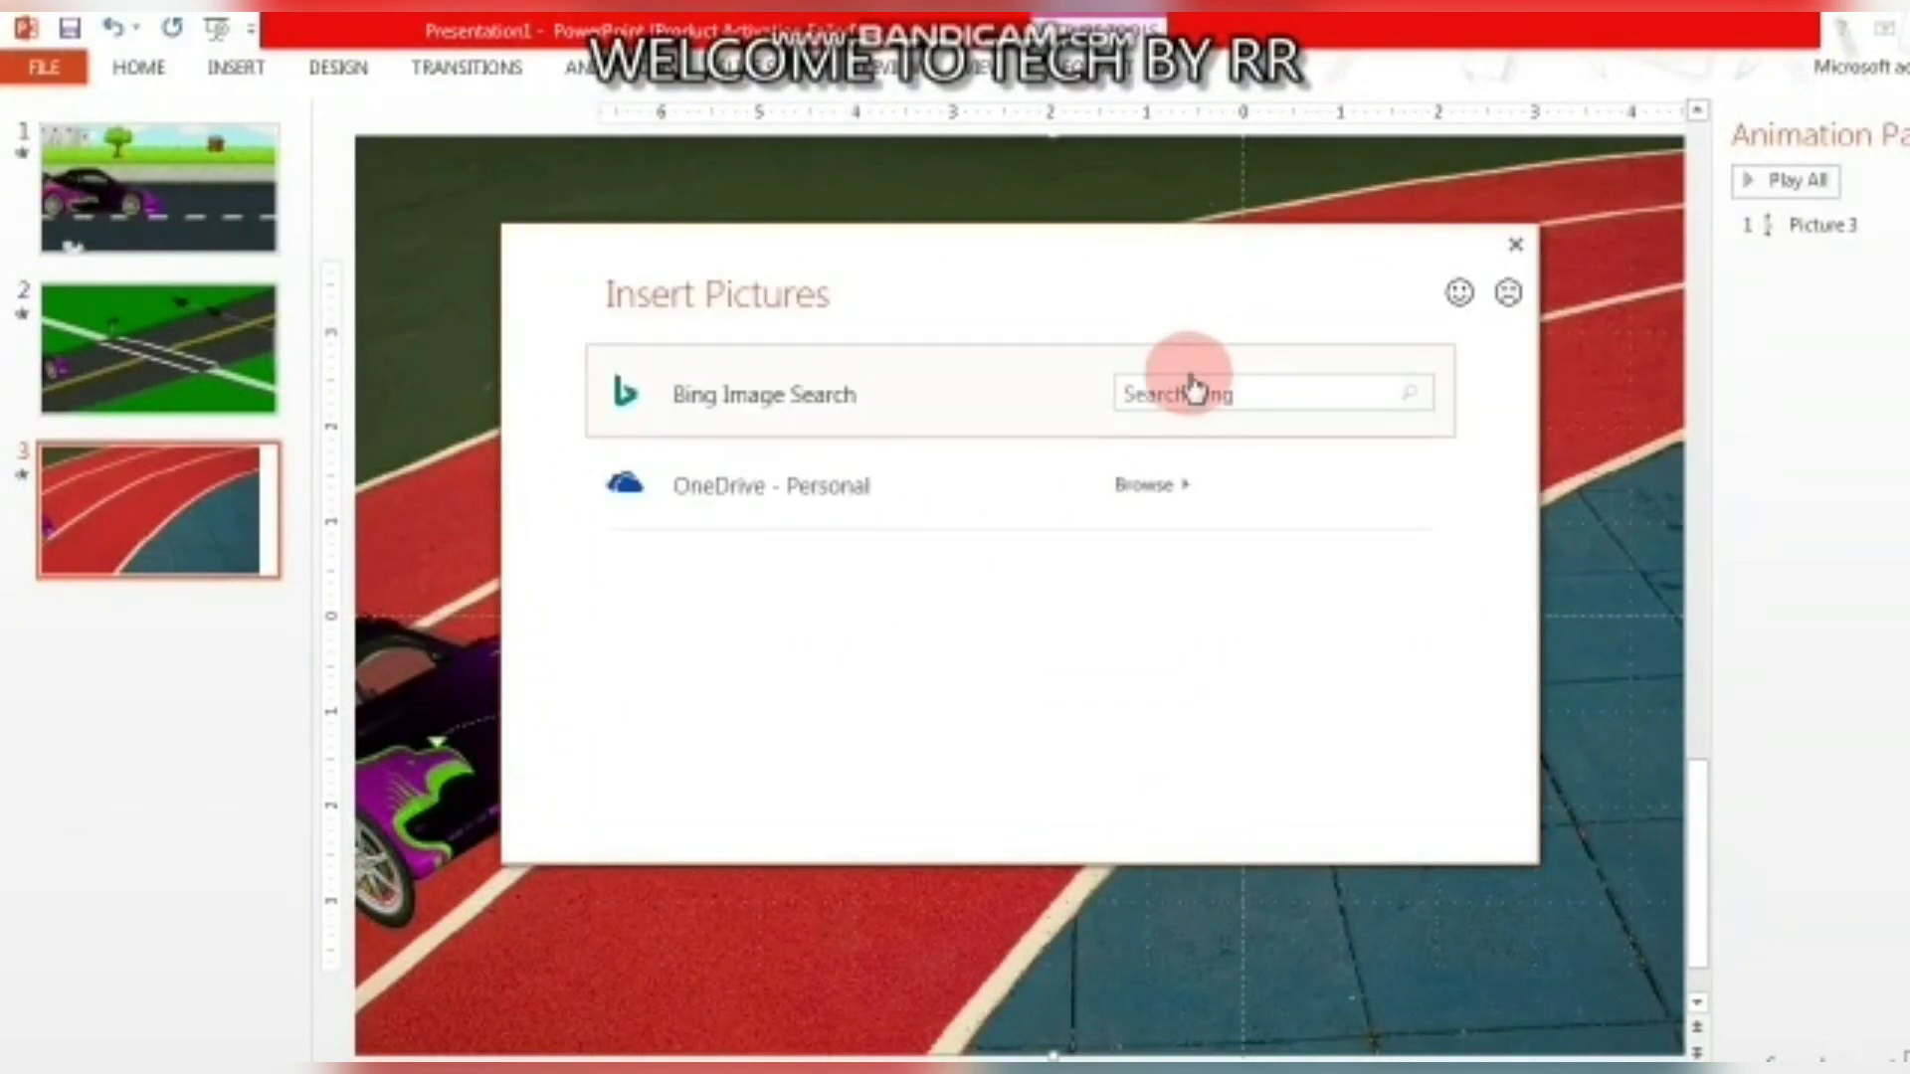
{"action": "left_click", "coordinate": [1186, 390]}
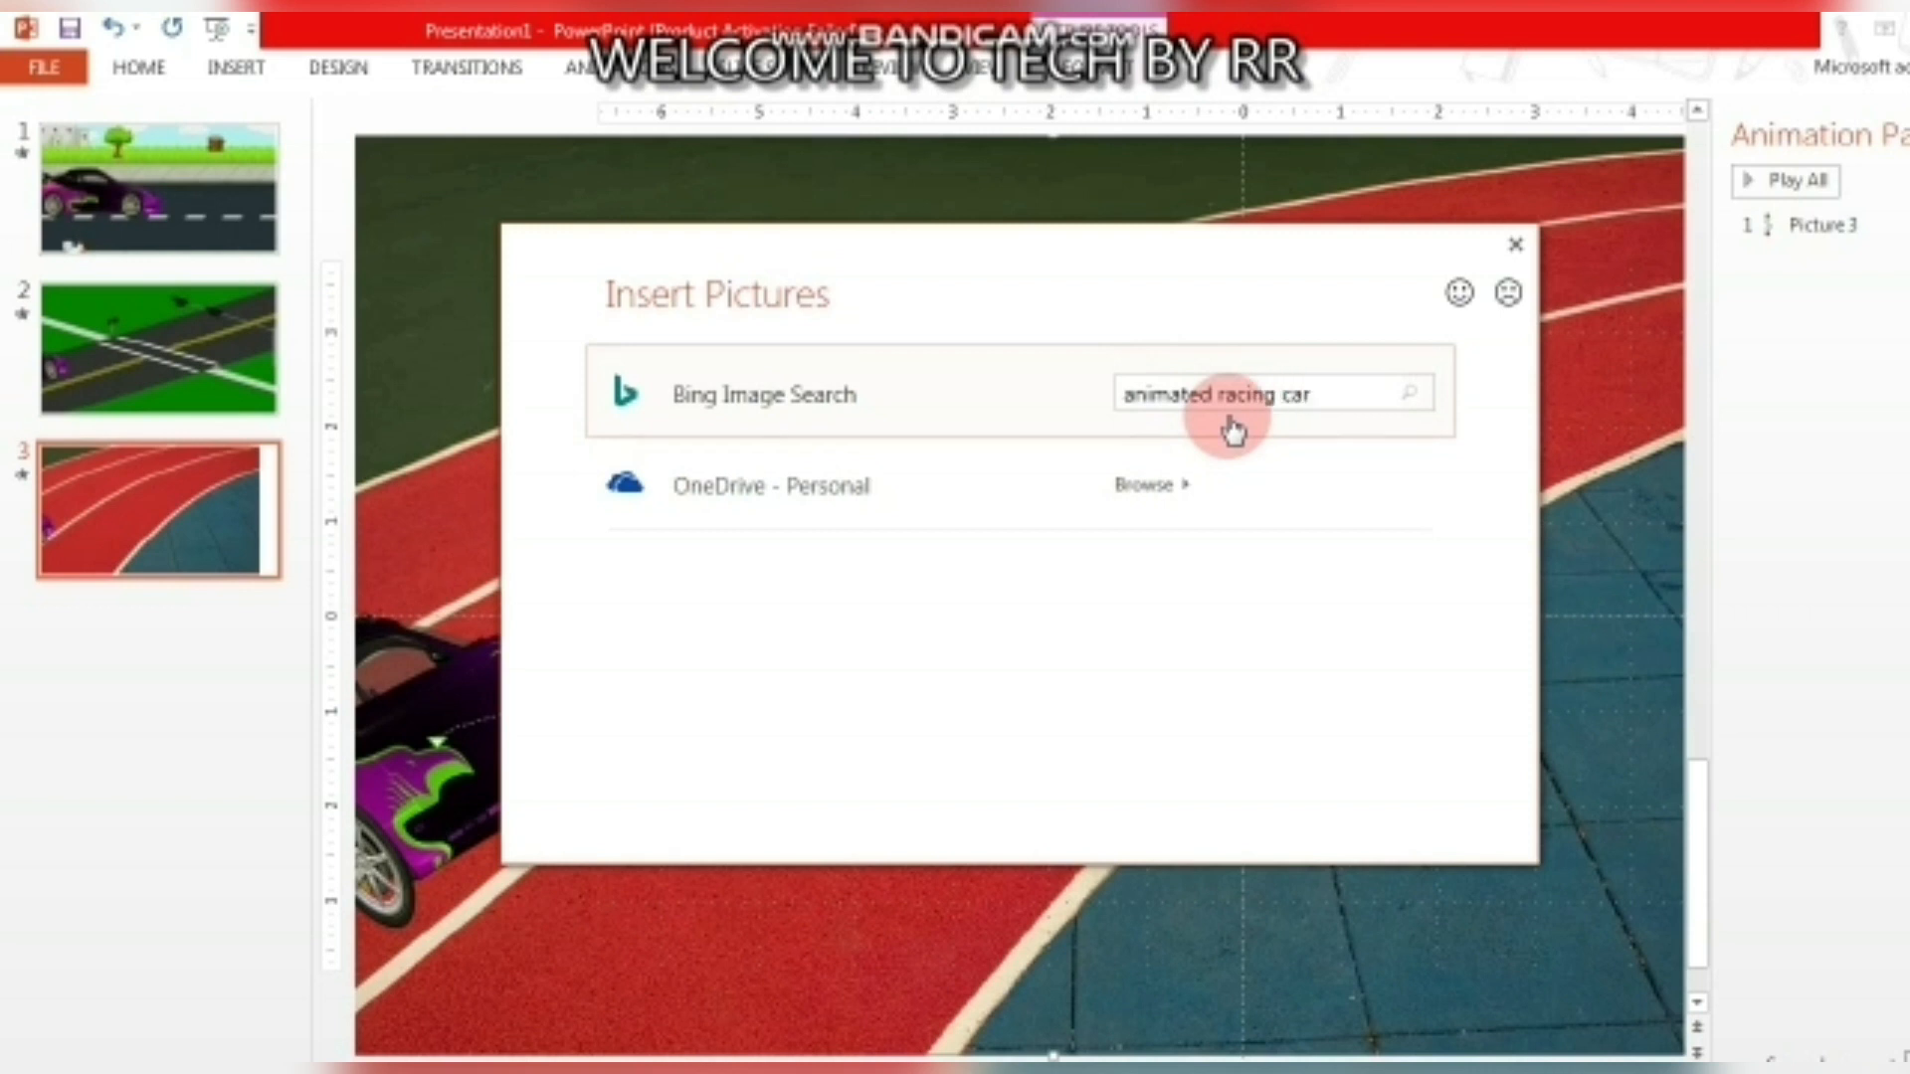
{"action": "key", "text": "Return"}
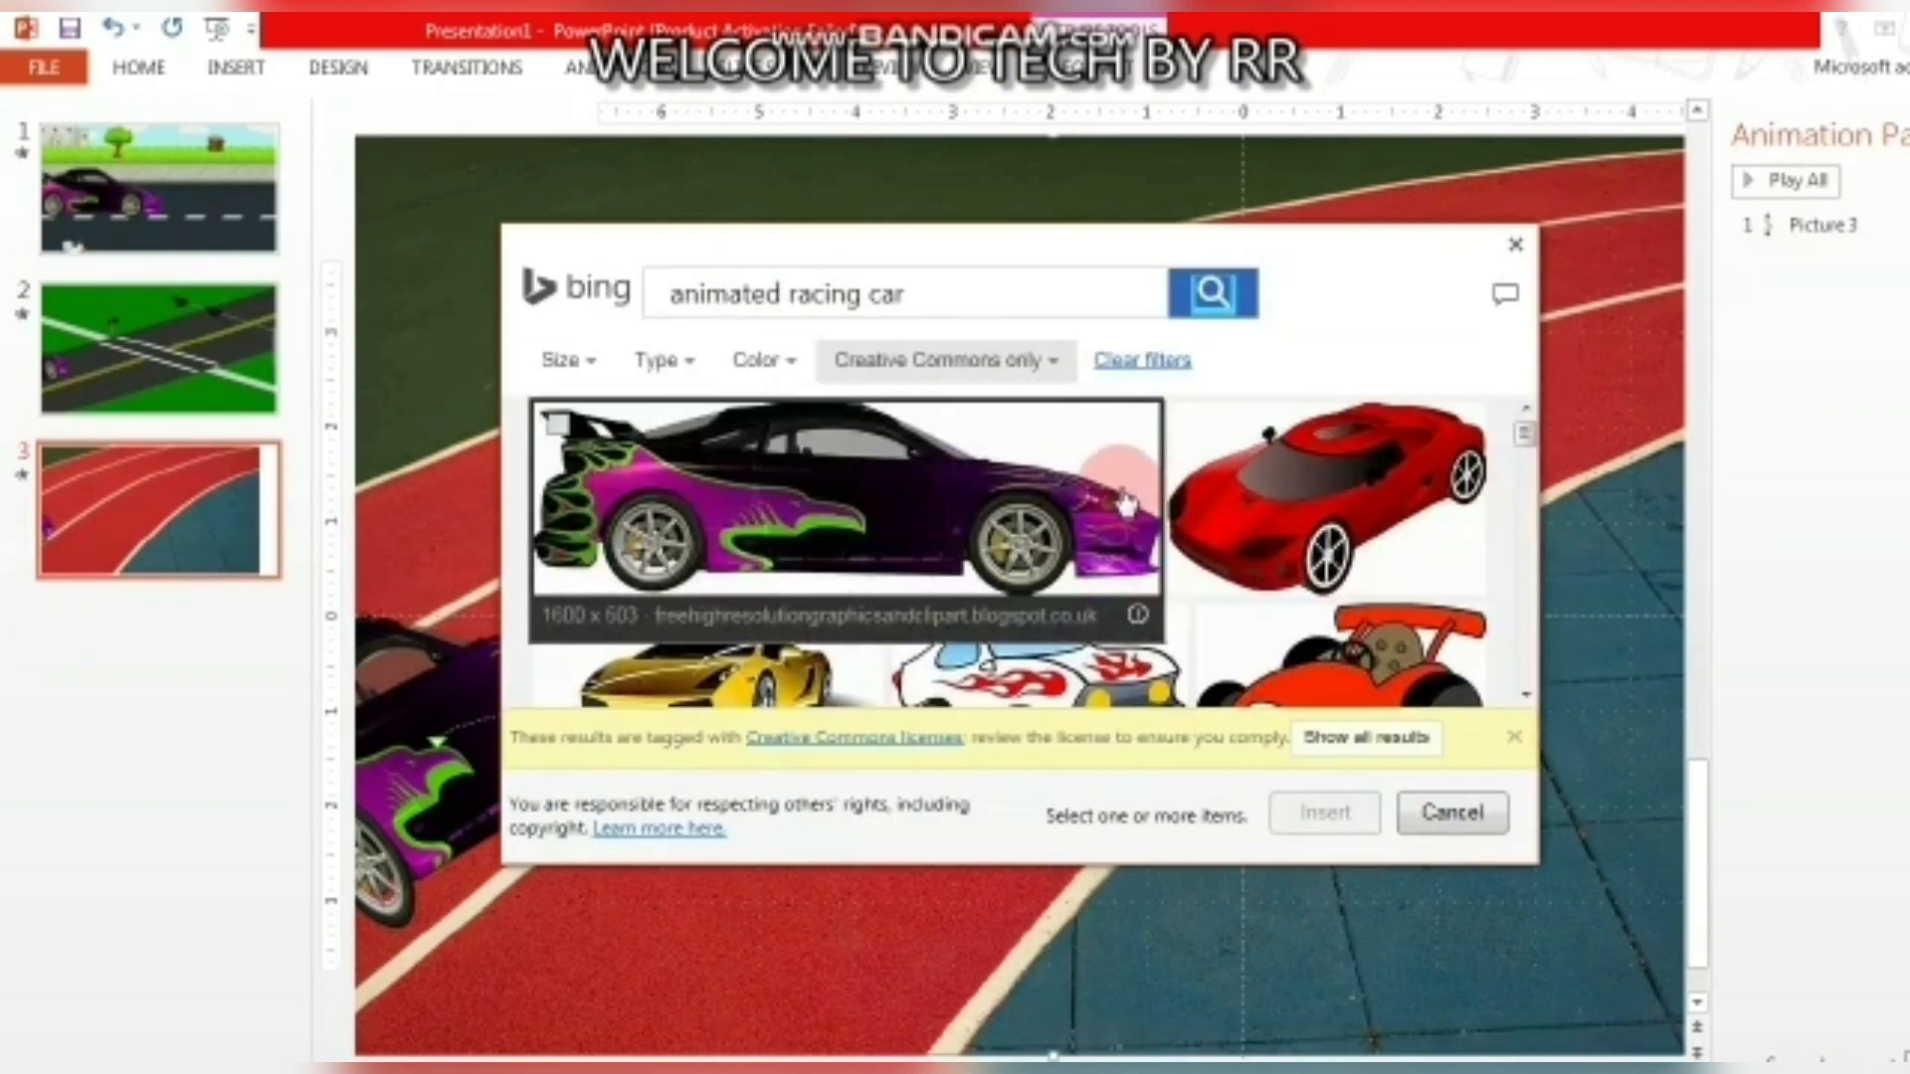
{"action": "scroll", "coordinate": [1317, 493], "scroll_direction": "down", "scroll_amount": 1}
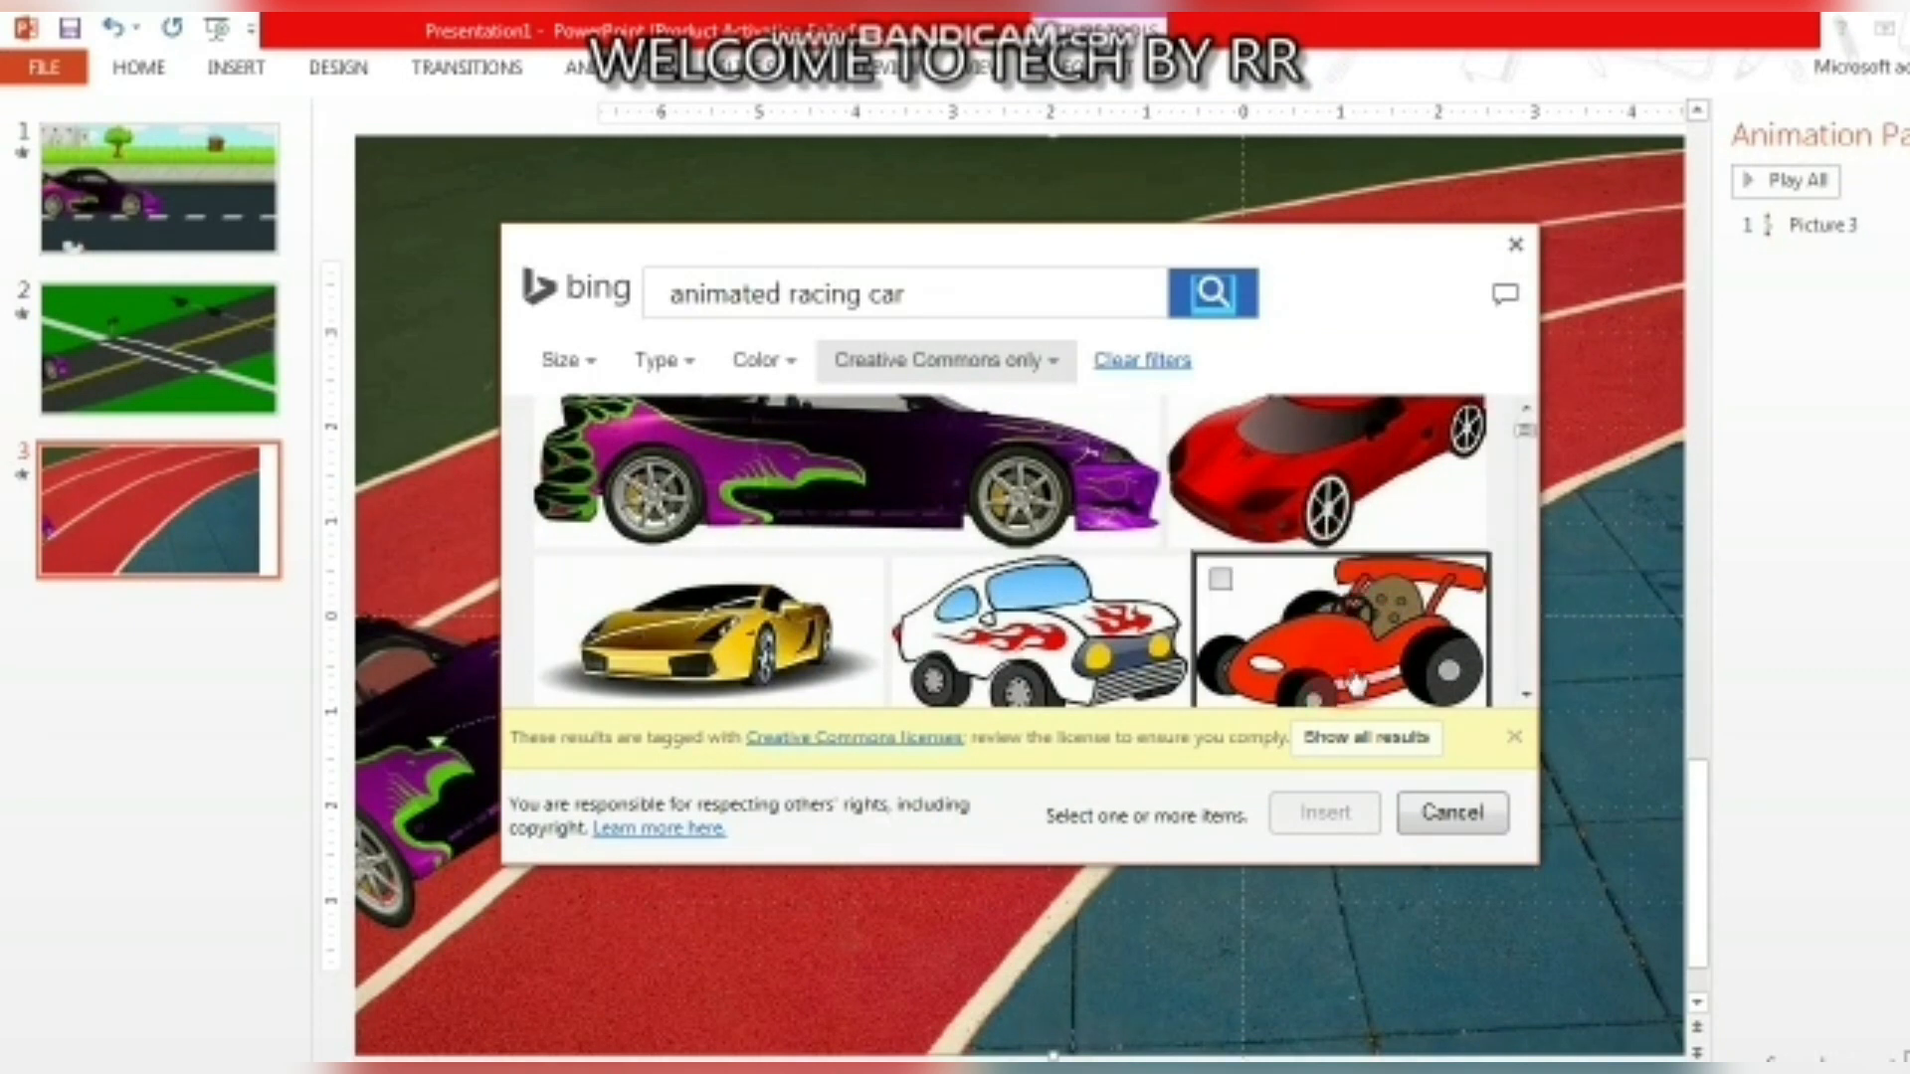
{"action": "left_click", "coordinate": [1343, 637]}
{"action": "left_click", "coordinate": [1323, 813]}
Shrink the red racing car and place it, tilted along the curve, on the upper right part of the track beside the blue area.
{"action": "left_click_drag", "start_coordinate": [1360, 779], "coordinate": [1255, 573]}
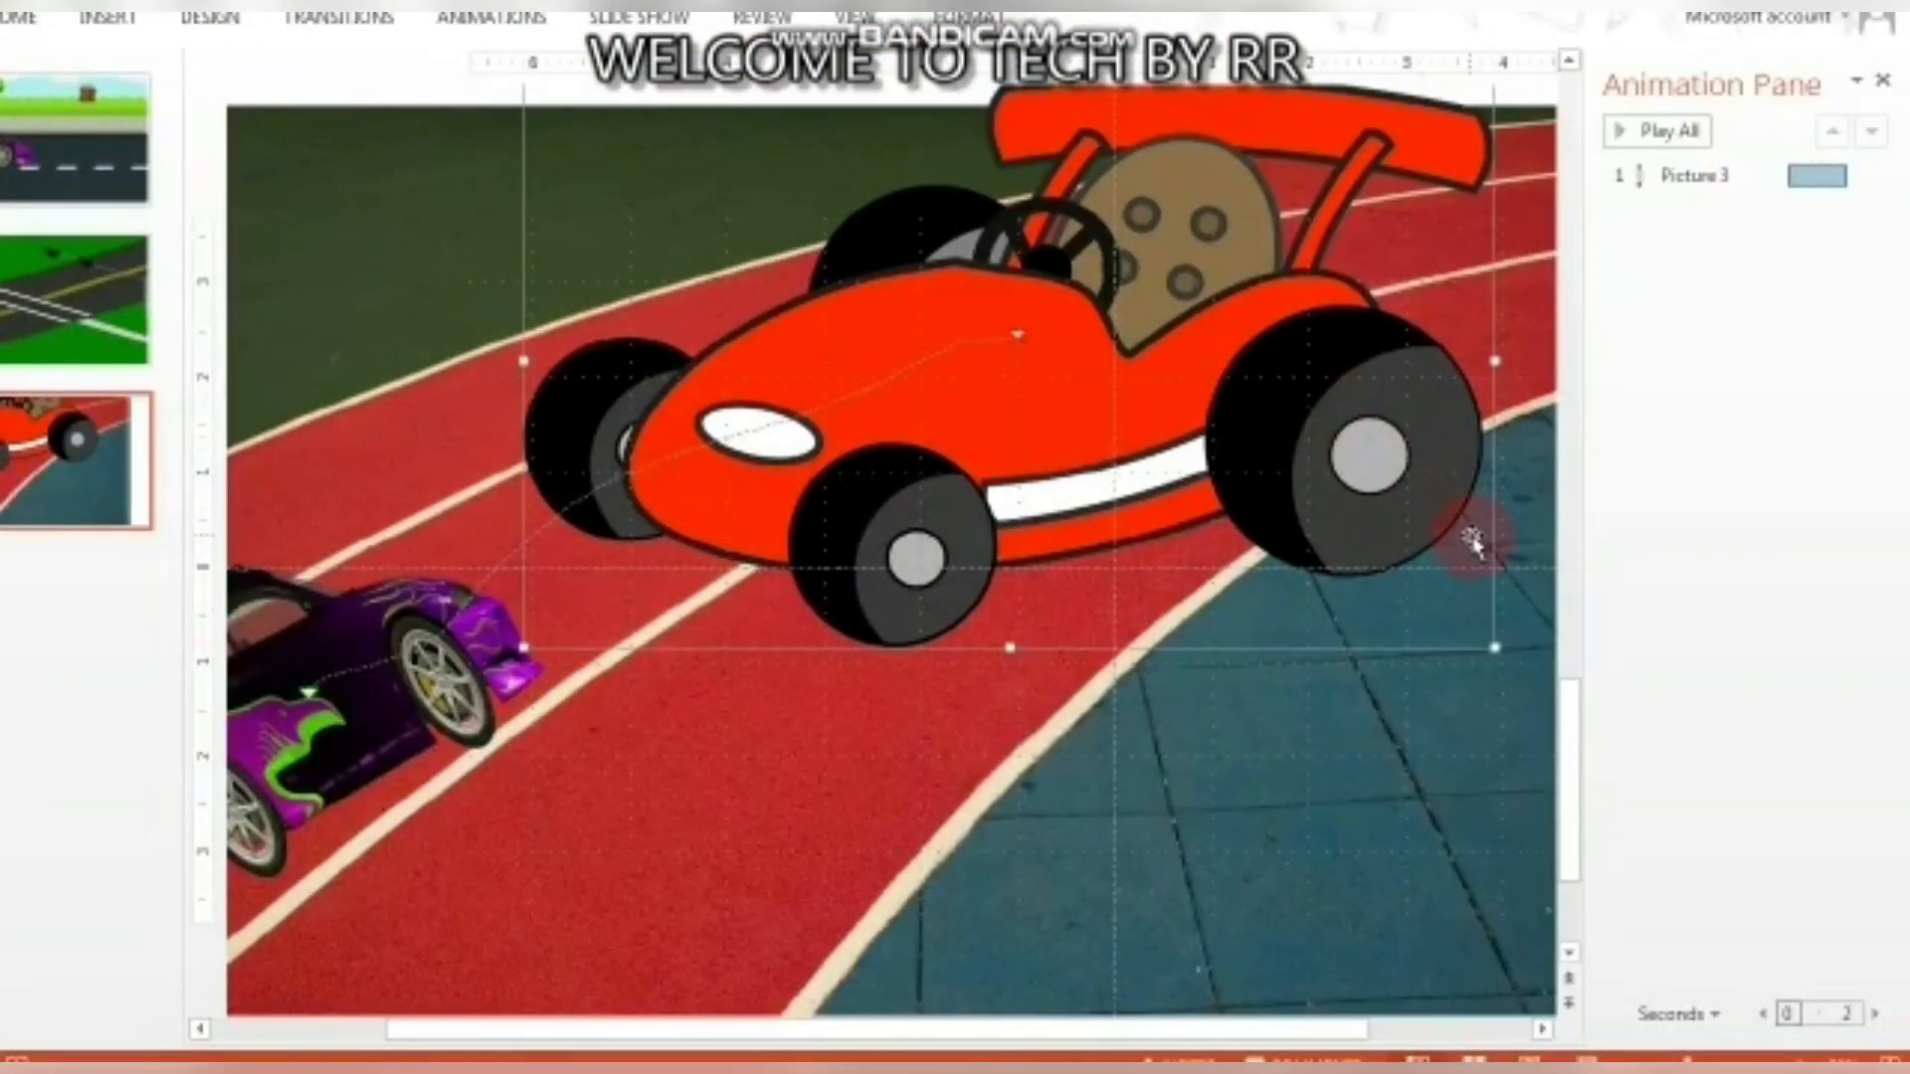
{"action": "left_click_drag", "start_coordinate": [1492, 647], "coordinate": [1206, 362]}
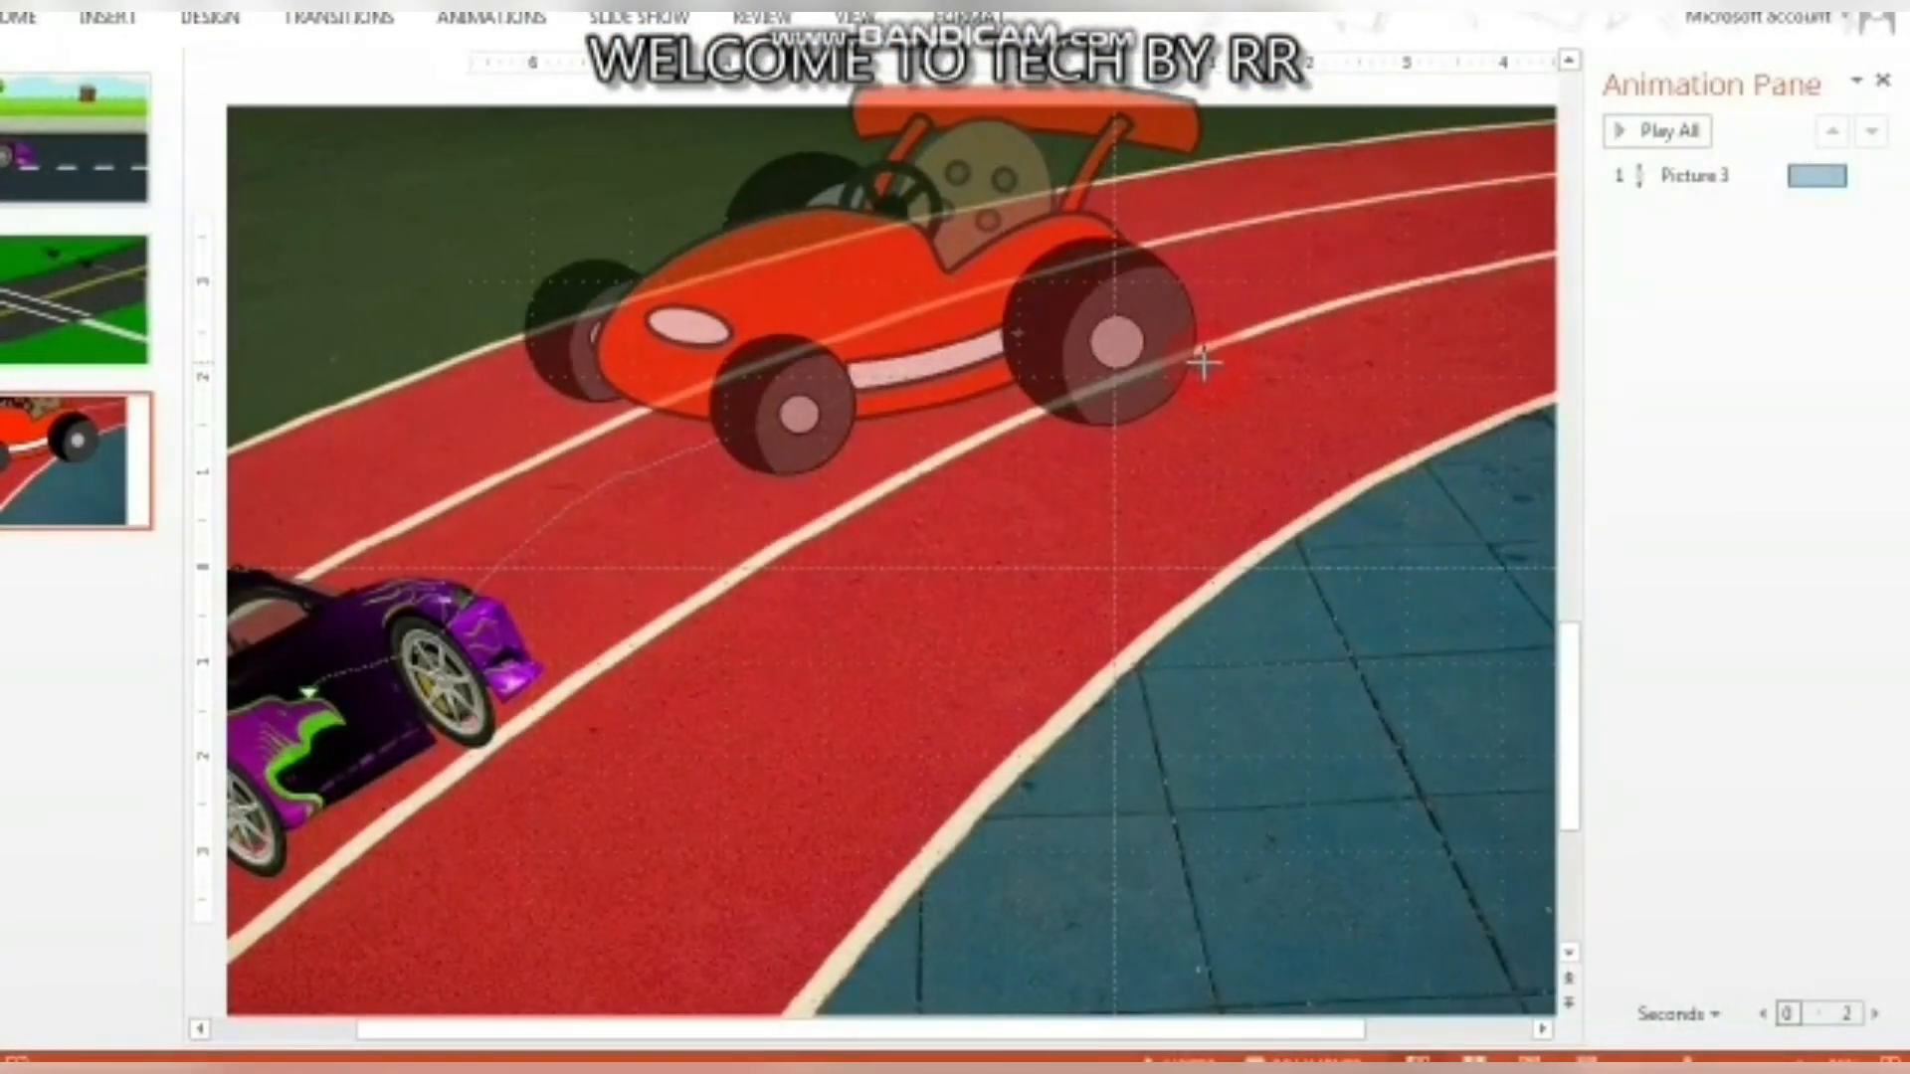
{"action": "right_click", "coordinate": [1181, 238]}
{"action": "left_click_drag", "start_coordinate": [1016, 302], "coordinate": [1087, 297]}
{"action": "left_click_drag", "start_coordinate": [1340, 489], "coordinate": [1143, 372]}
{"action": "left_click_drag", "start_coordinate": [900, 190], "coordinate": [1196, 346]}
{"action": "left_click_drag", "start_coordinate": [1442, 529], "coordinate": [1370, 428]}
{"action": "left_click_drag", "start_coordinate": [1228, 251], "coordinate": [1152, 306]}
{"action": "left_click", "coordinate": [1246, 409]}
{"action": "left_click", "coordinate": [1483, 576]}
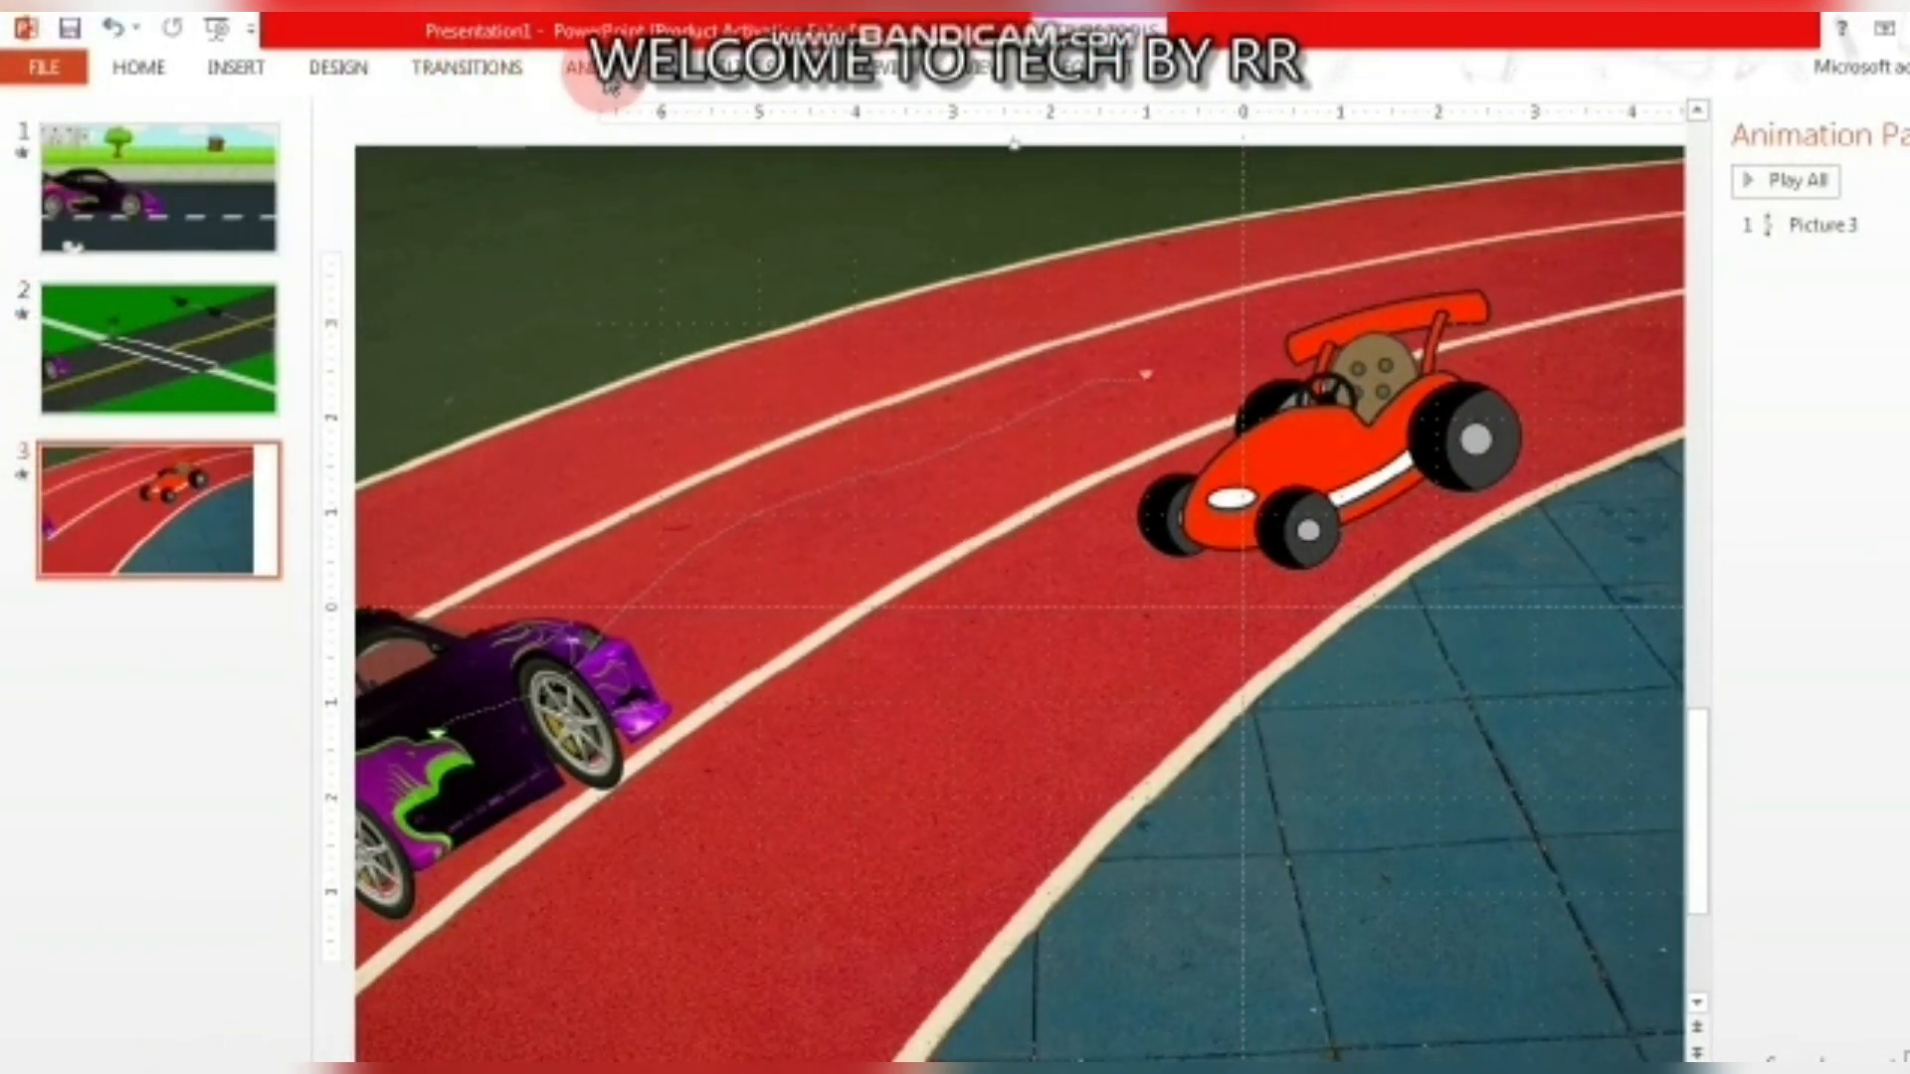
Animate the red racing car with a custom motion path down the track to the slide's lower left corner, and preview it.
{"action": "left_click", "coordinate": [1260, 513]}
{"action": "left_click", "coordinate": [657, 74]}
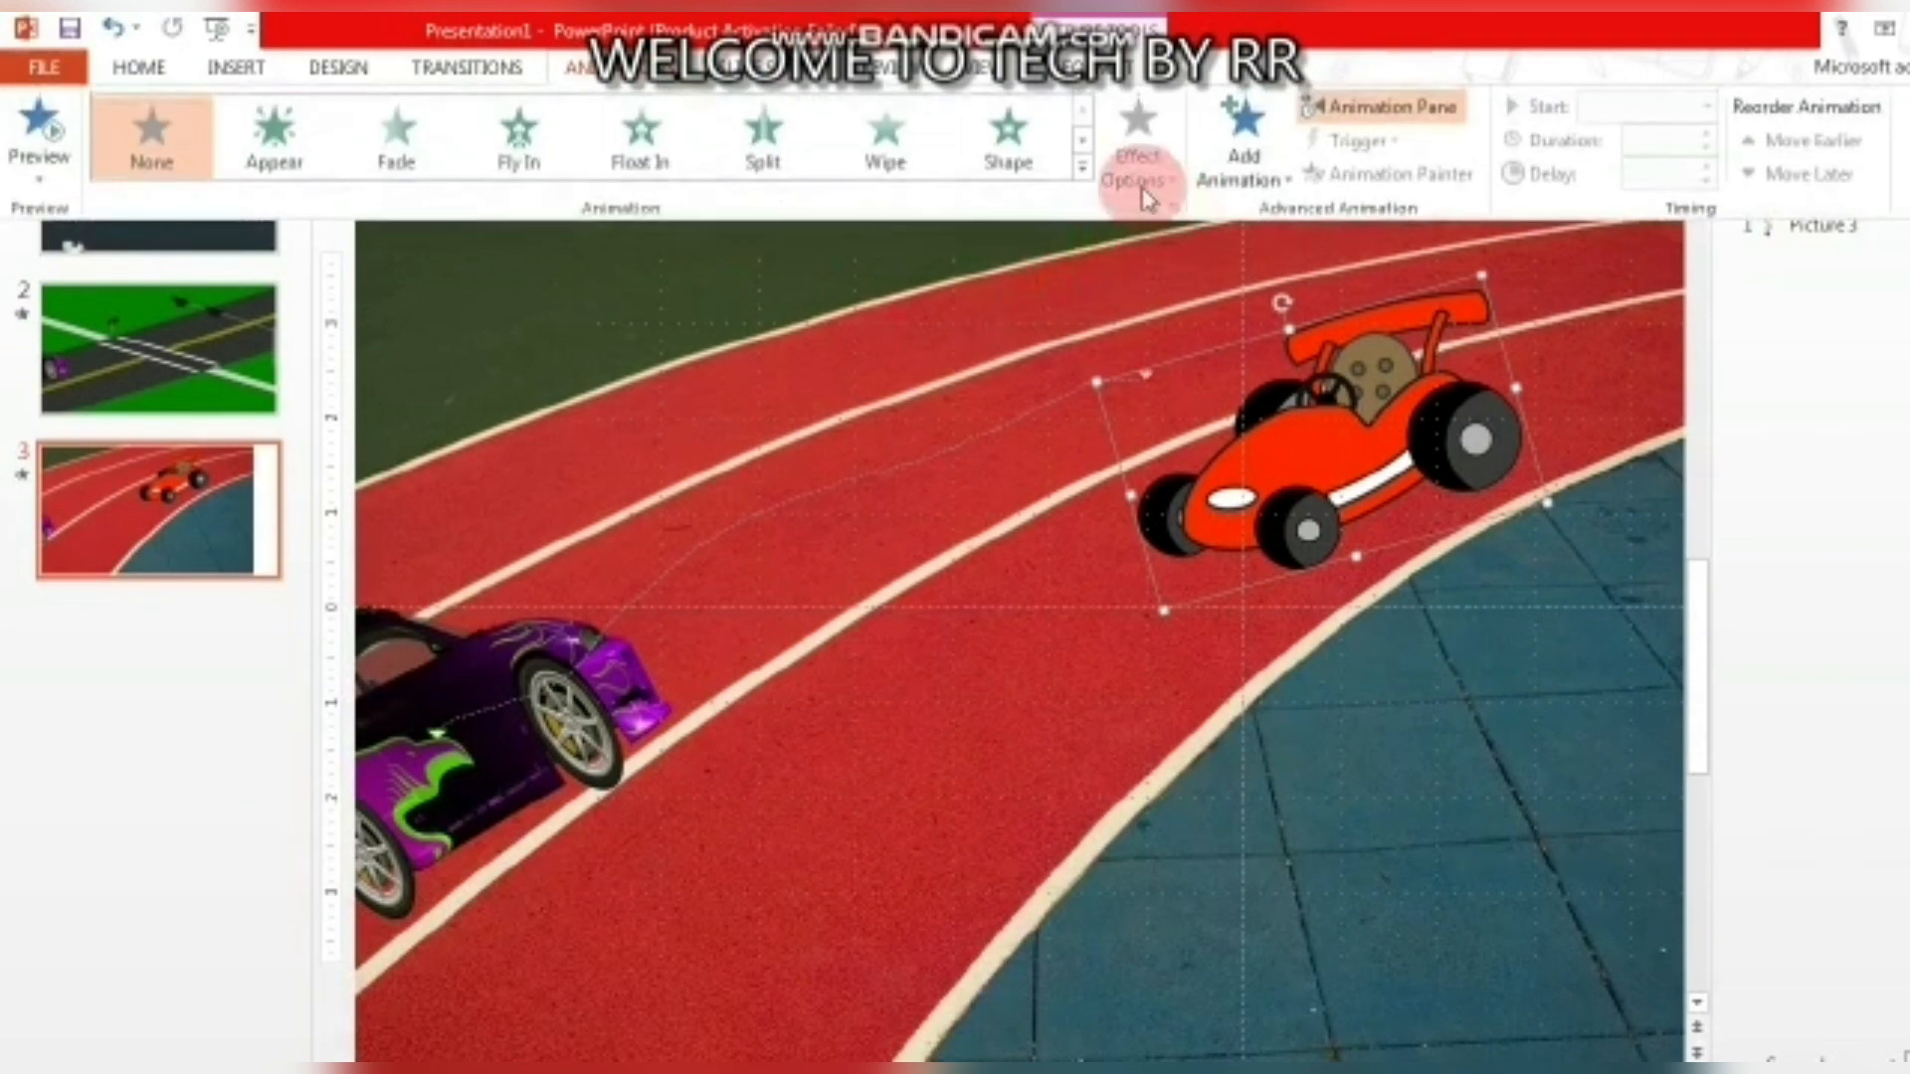
{"action": "left_click", "coordinate": [1087, 179]}
{"action": "scroll", "coordinate": [1087, 716], "scroll_direction": "down", "scroll_amount": 3}
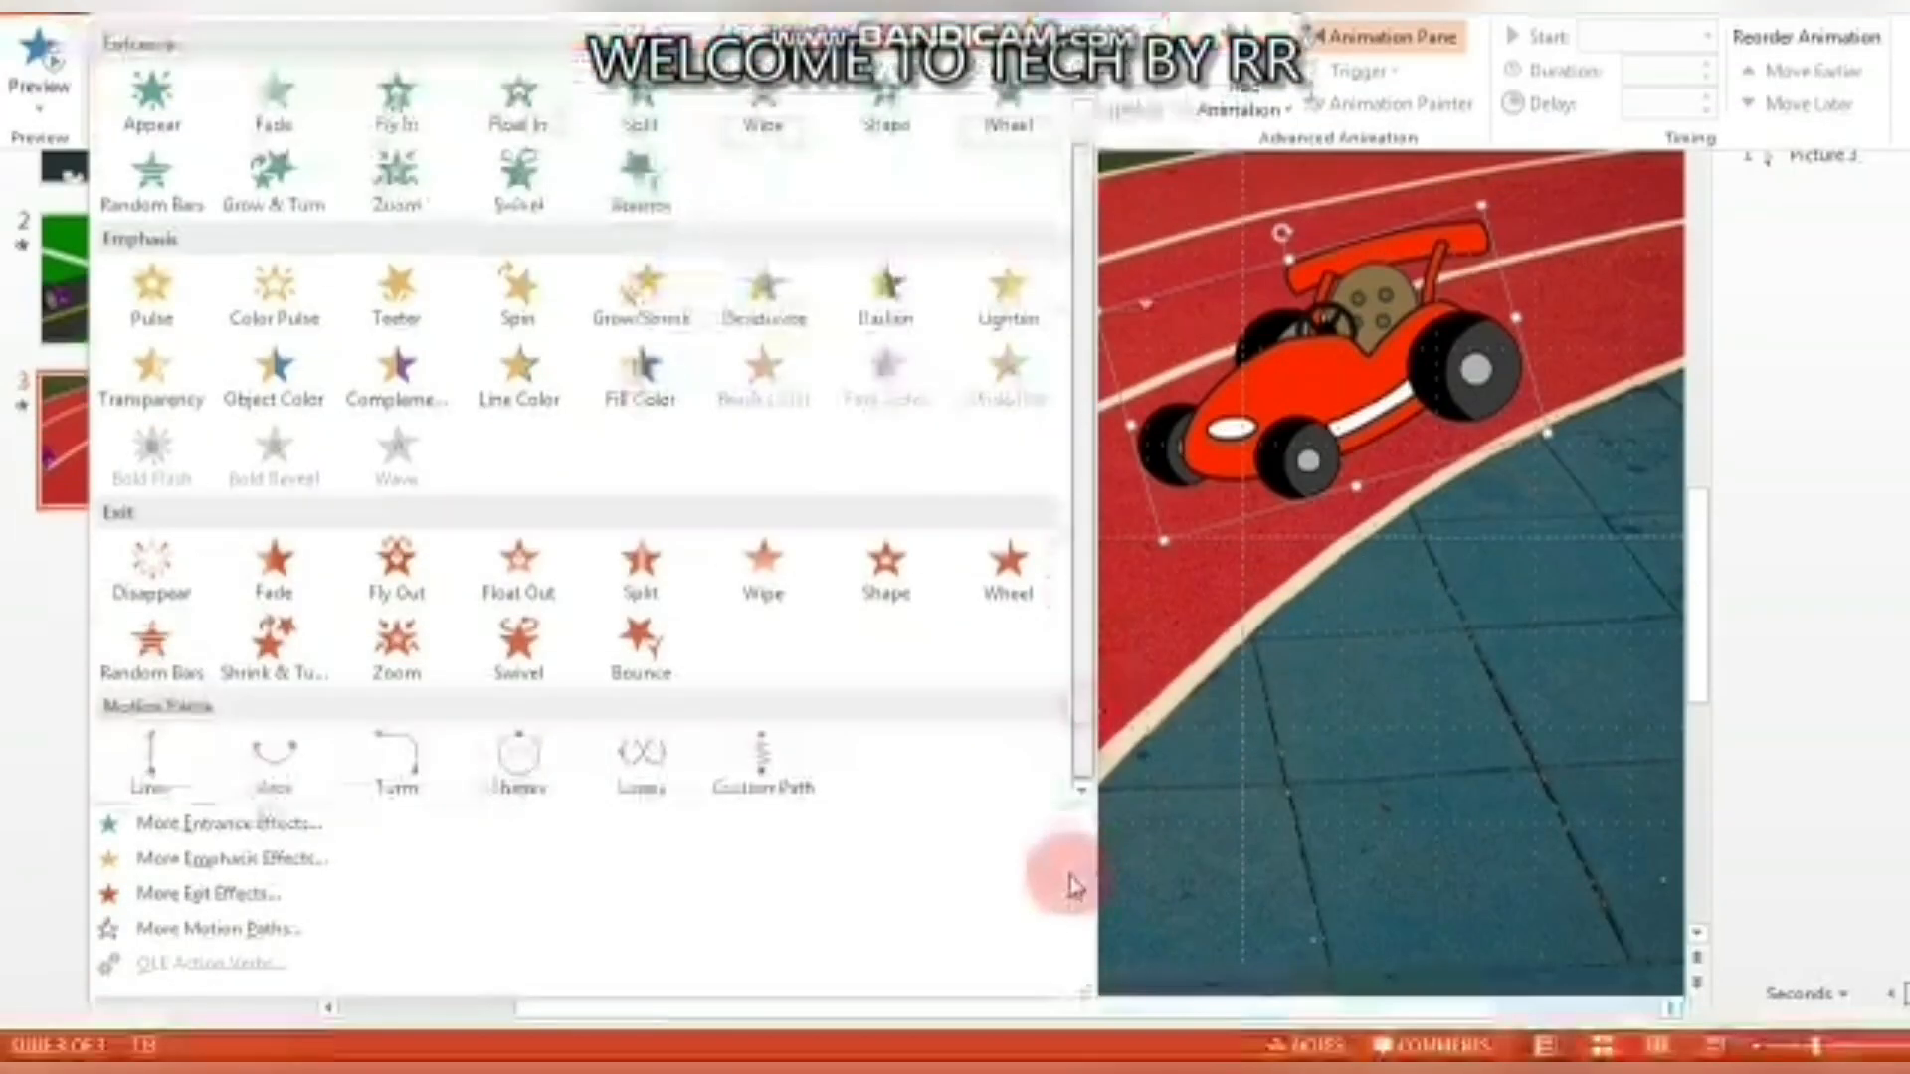
{"action": "left_click", "coordinate": [758, 846]}
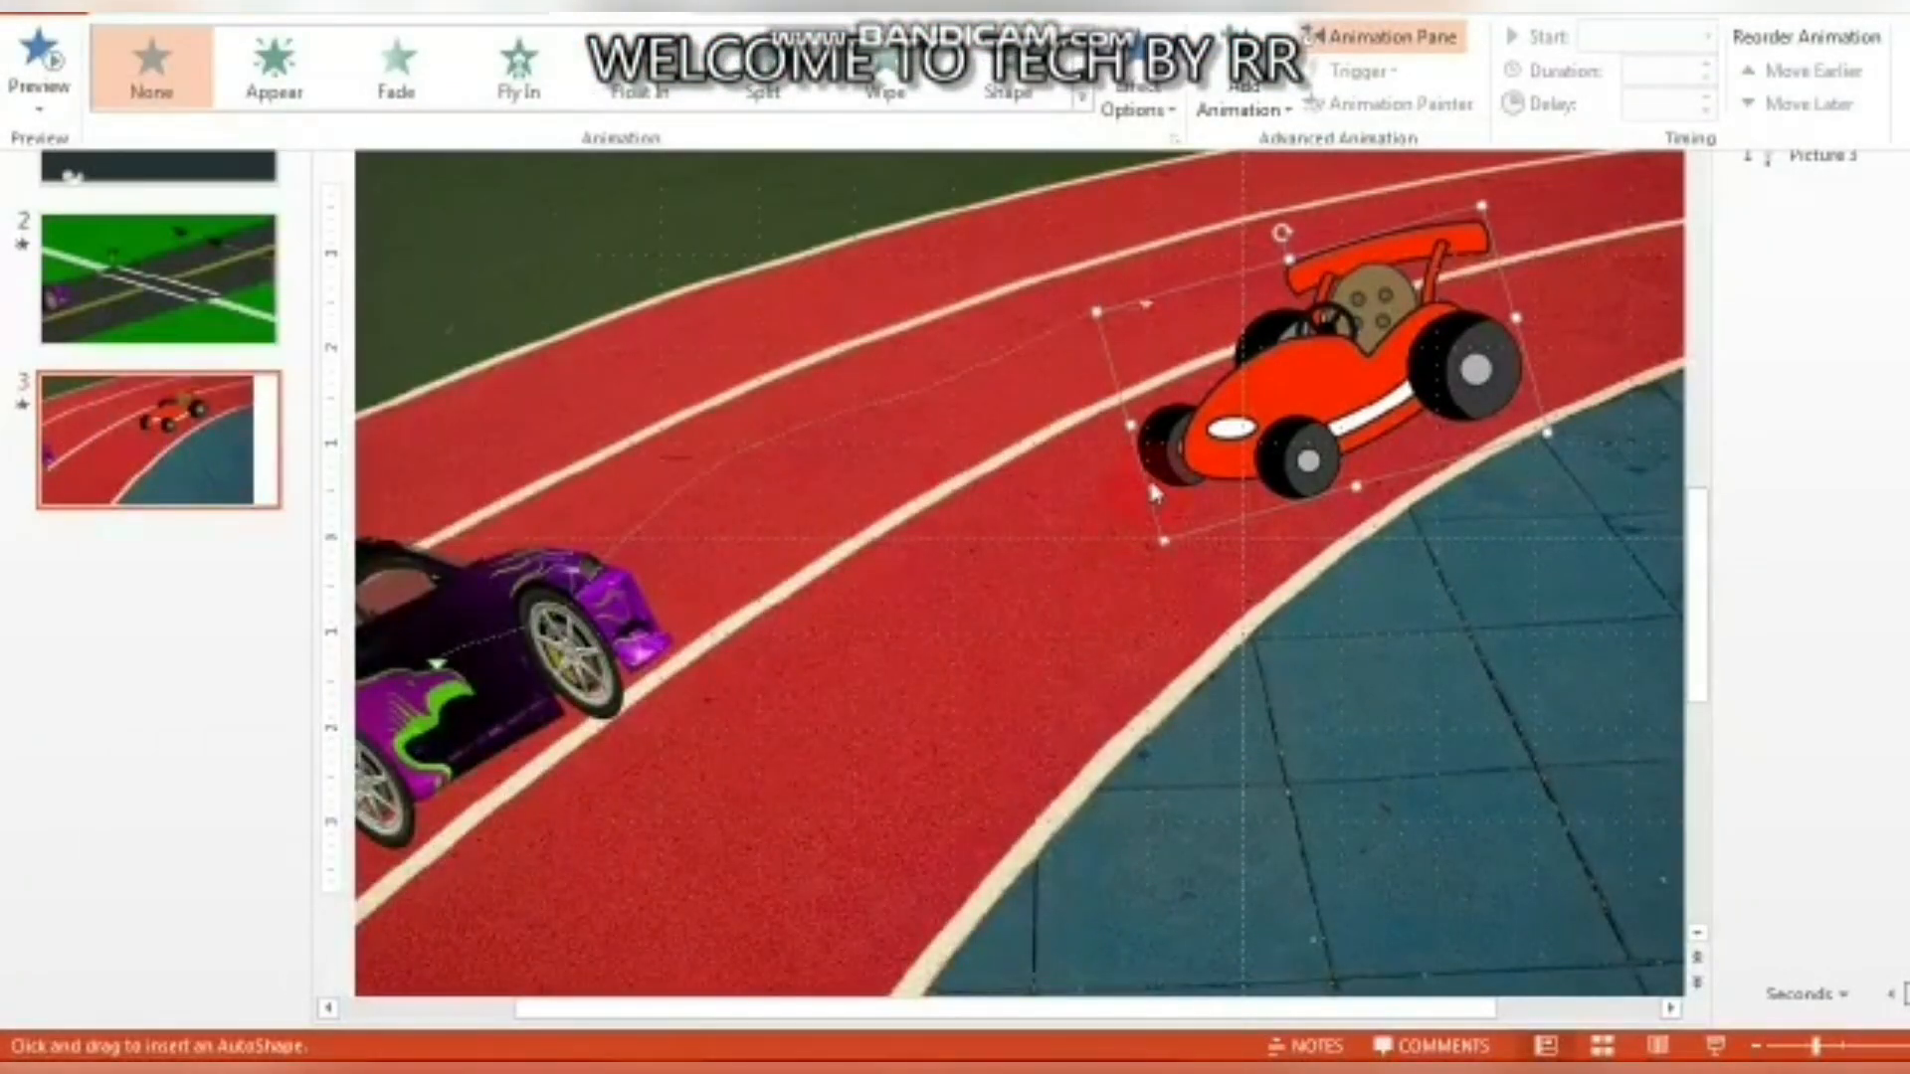
{"action": "left_click", "coordinate": [1243, 410]}
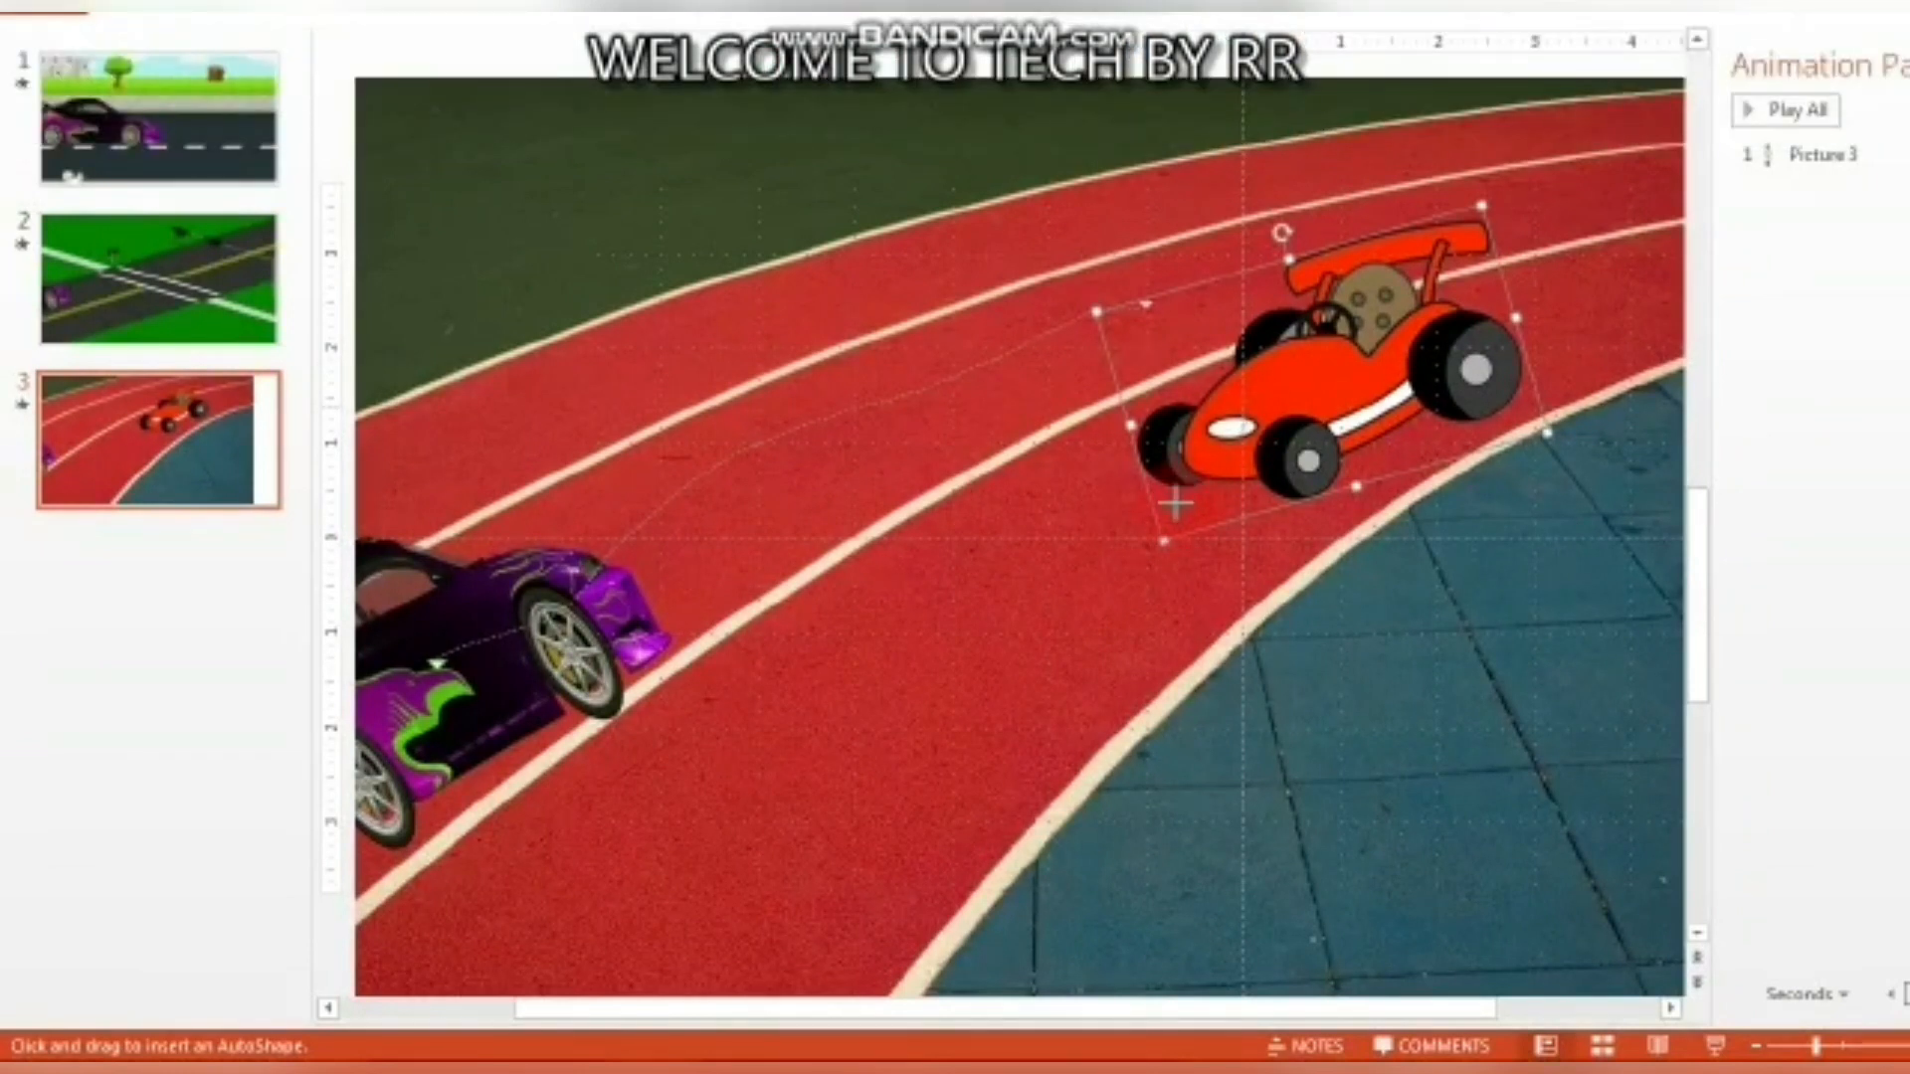
{"action": "double_click", "coordinate": [530, 979]}
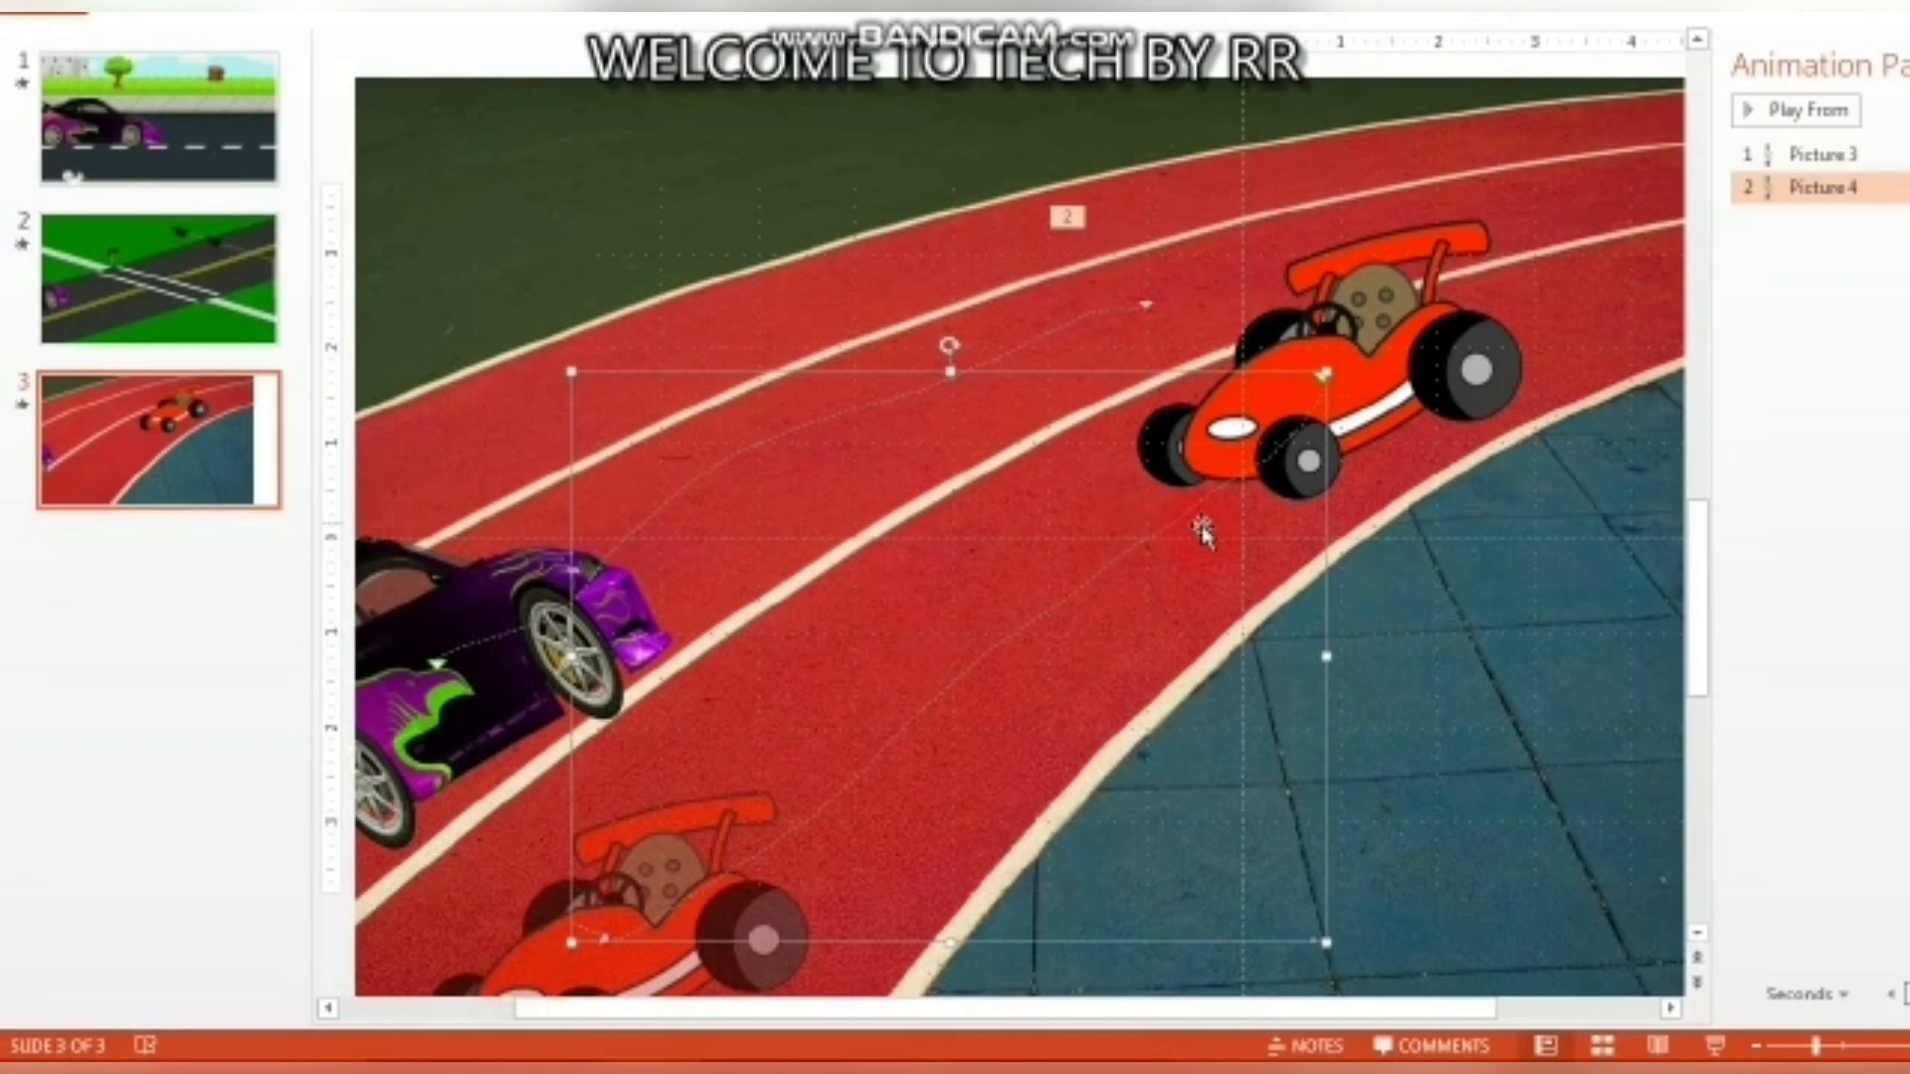
{"action": "left_click", "coordinate": [1807, 119]}
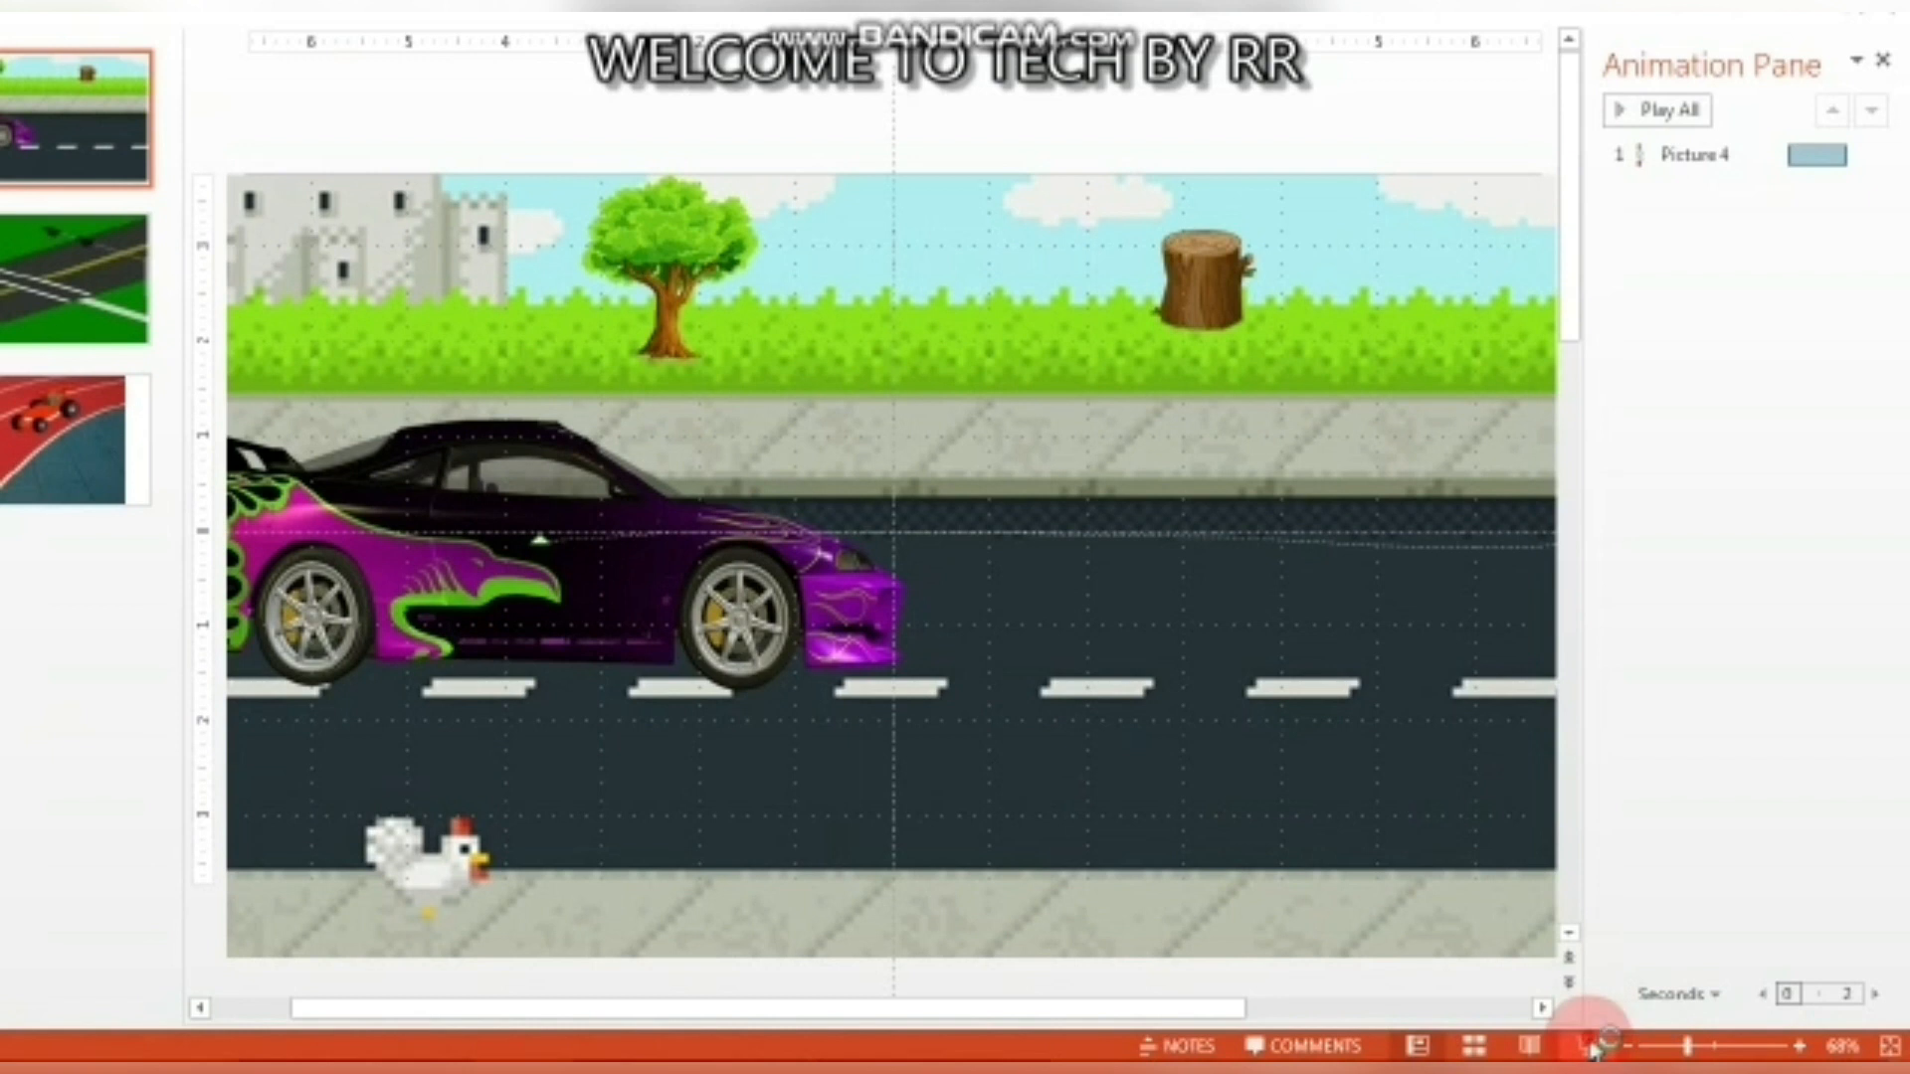
Play the slide show from slide 1 through the last slide to review the car animations.
{"action": "left_click", "coordinate": [1589, 1046]}
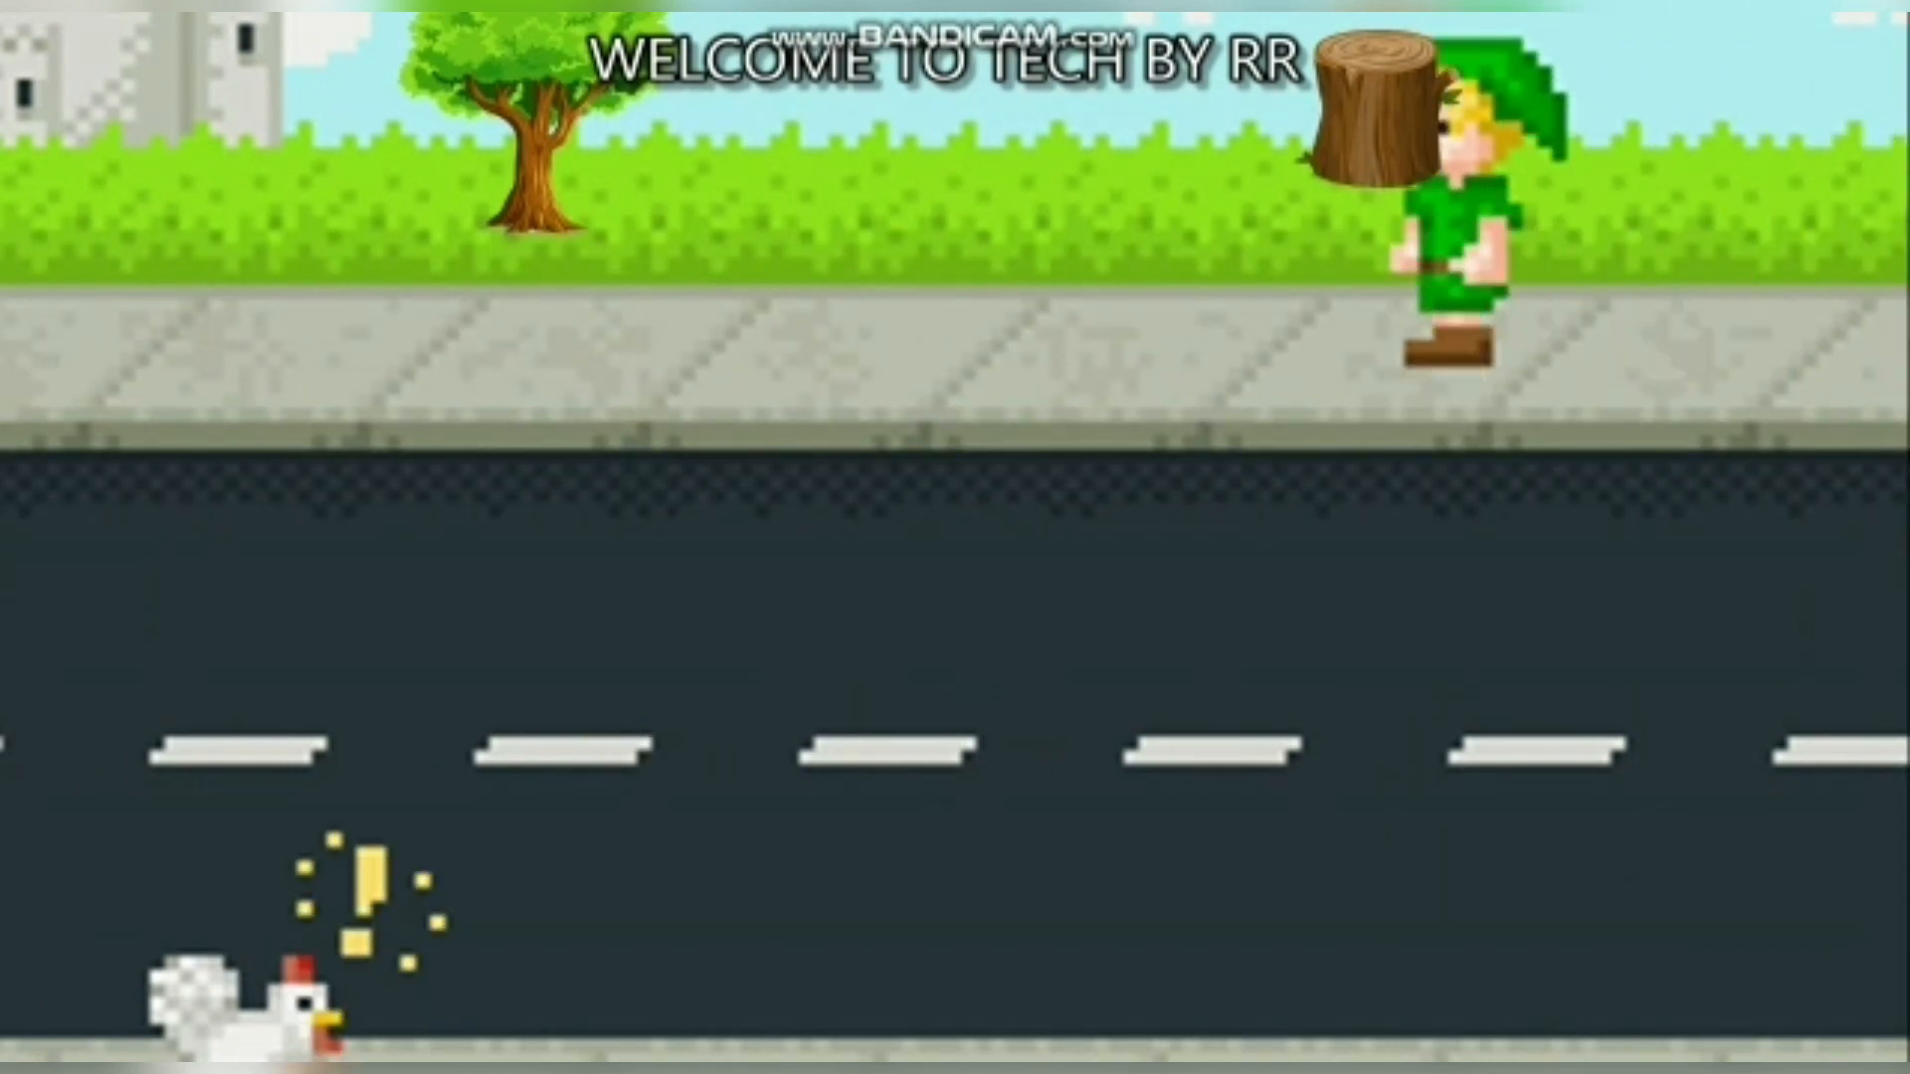
{"action": "key", "text": "Right"}
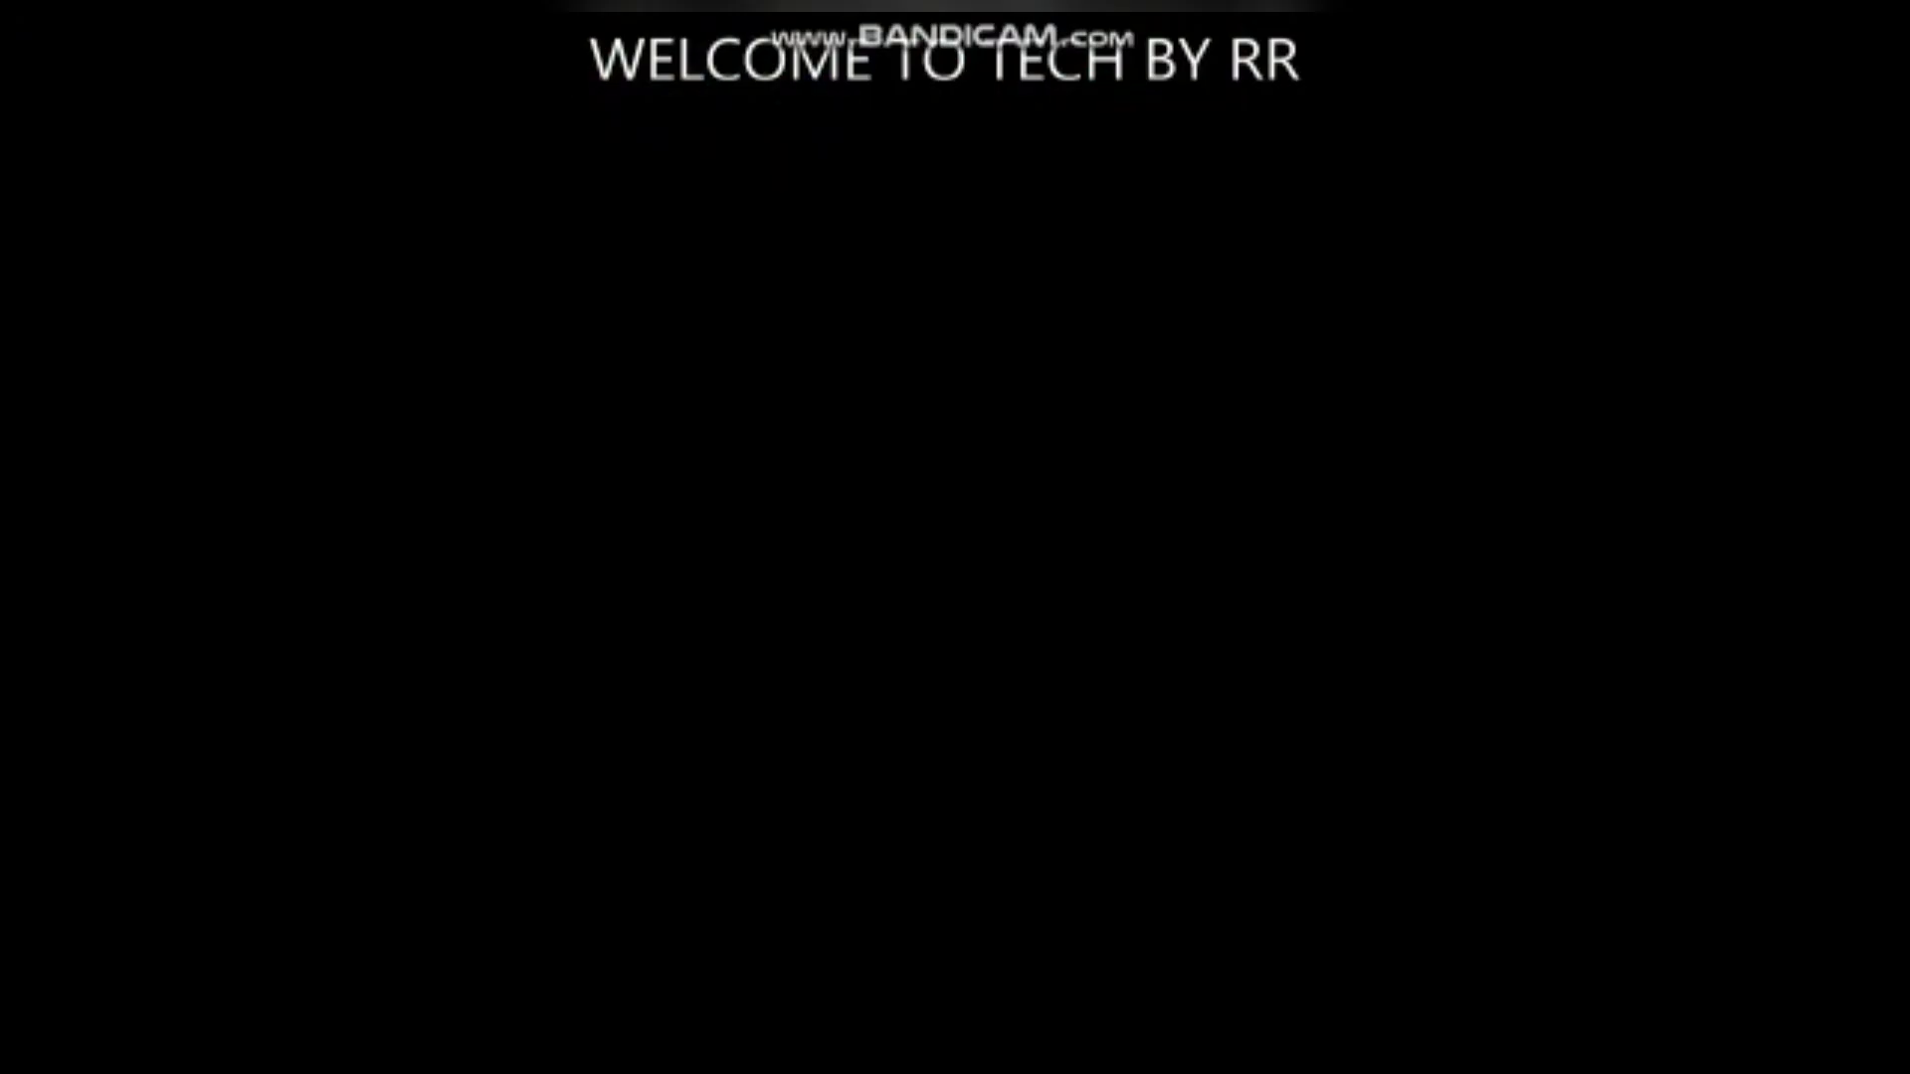
{"action": "left_click", "coordinate": [1604, 823]}
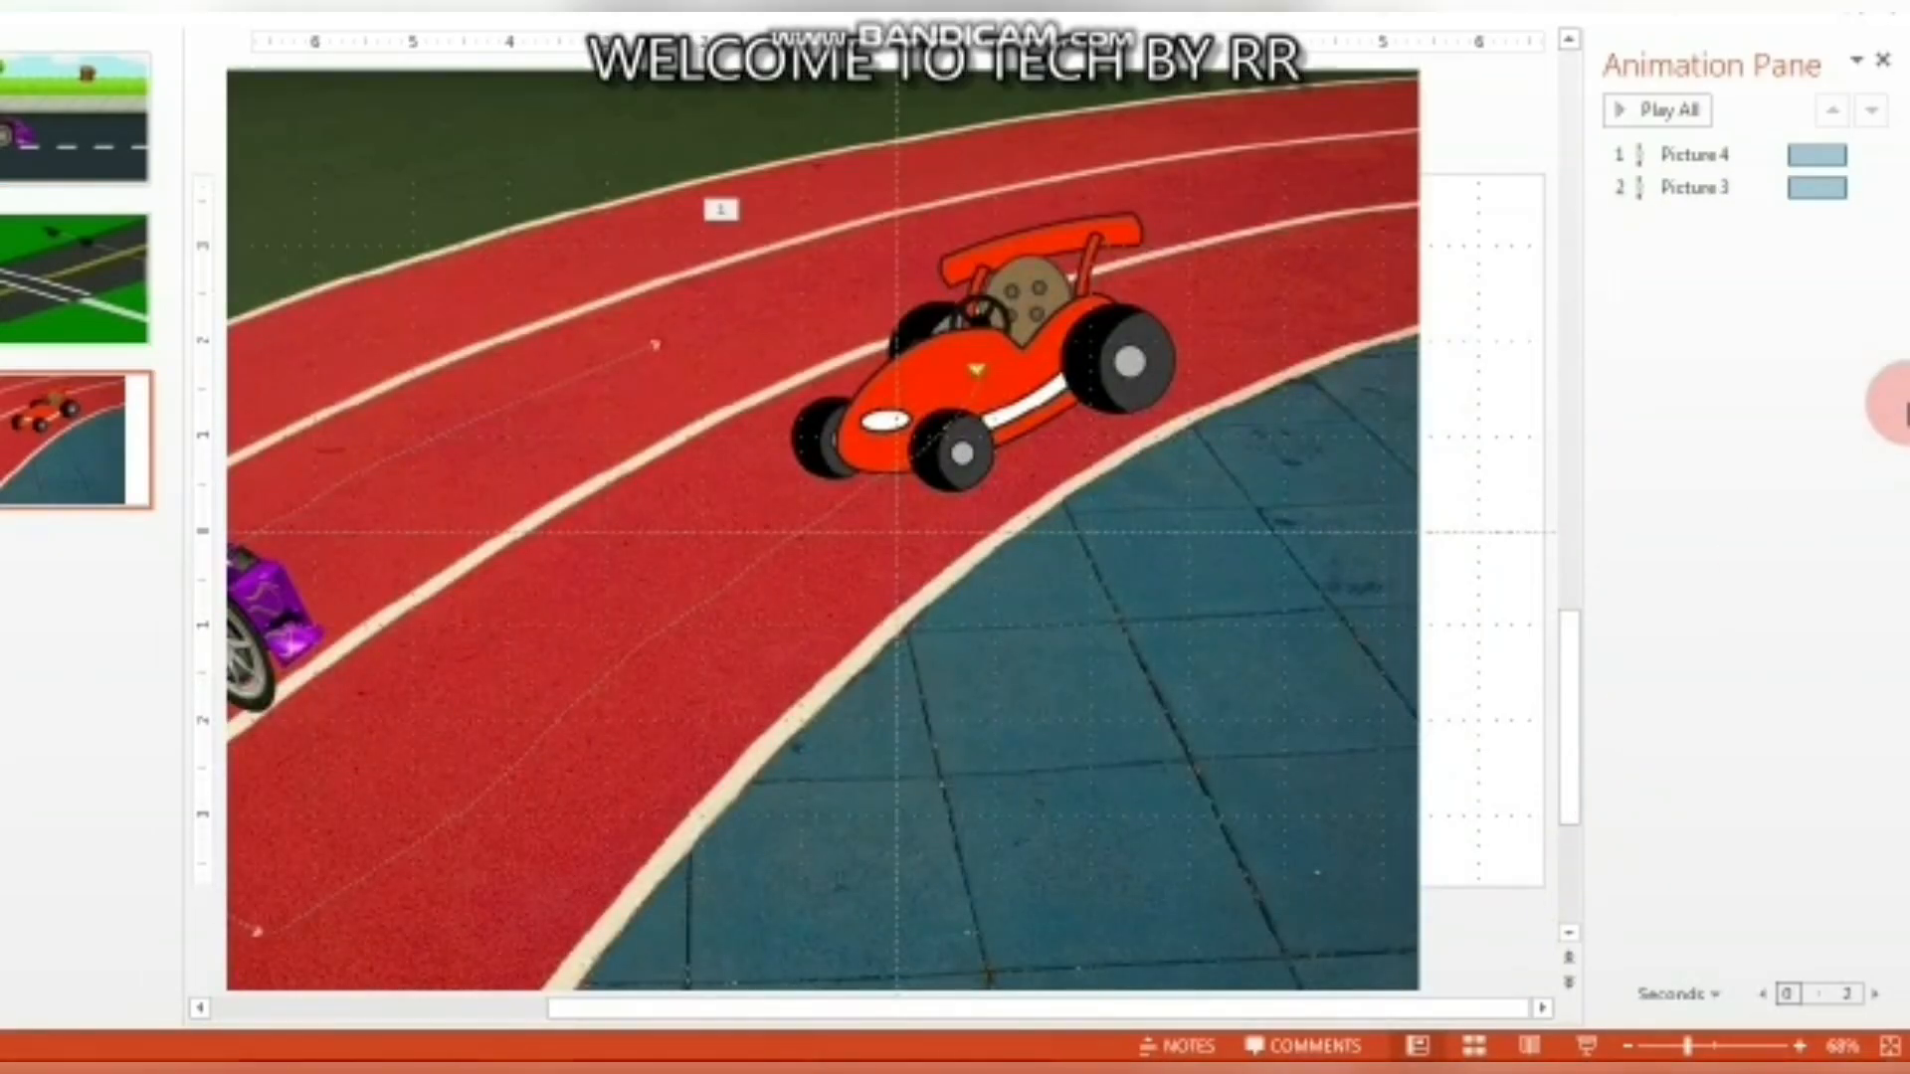